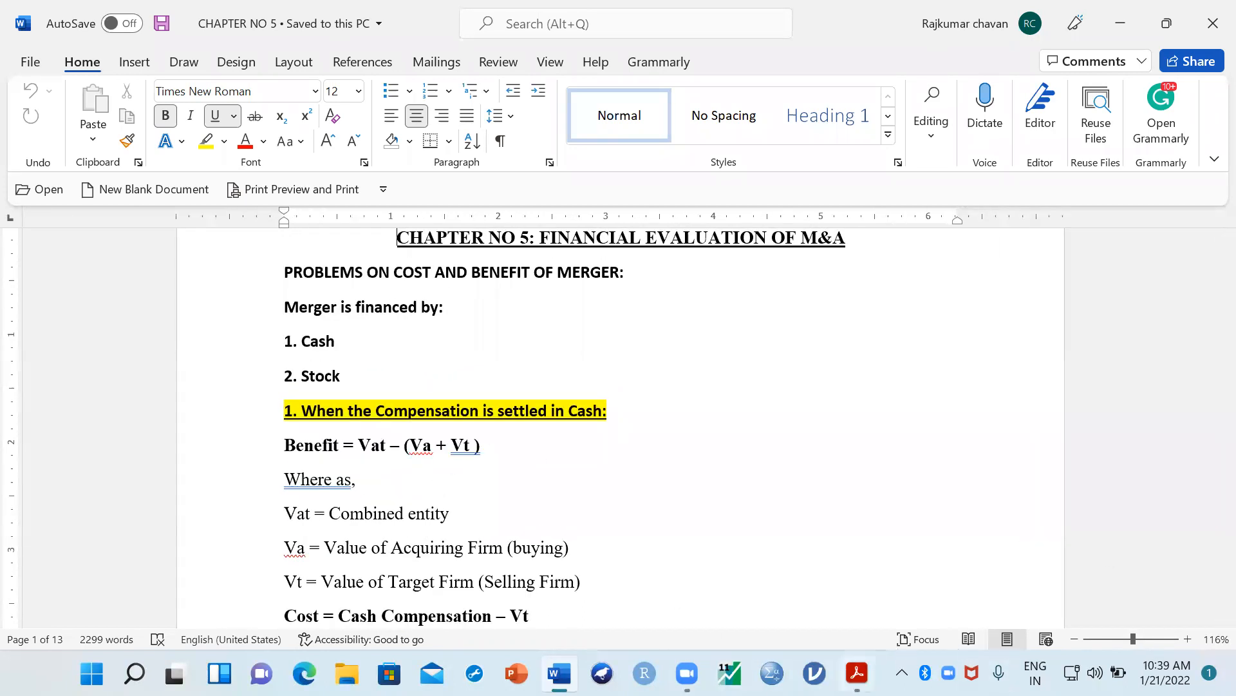
Step: Switch to MODULE 5 Questions.pdf in Adobe Acrobat Reader and read question 6 about valuing the KTR restaurant
click(858, 673)
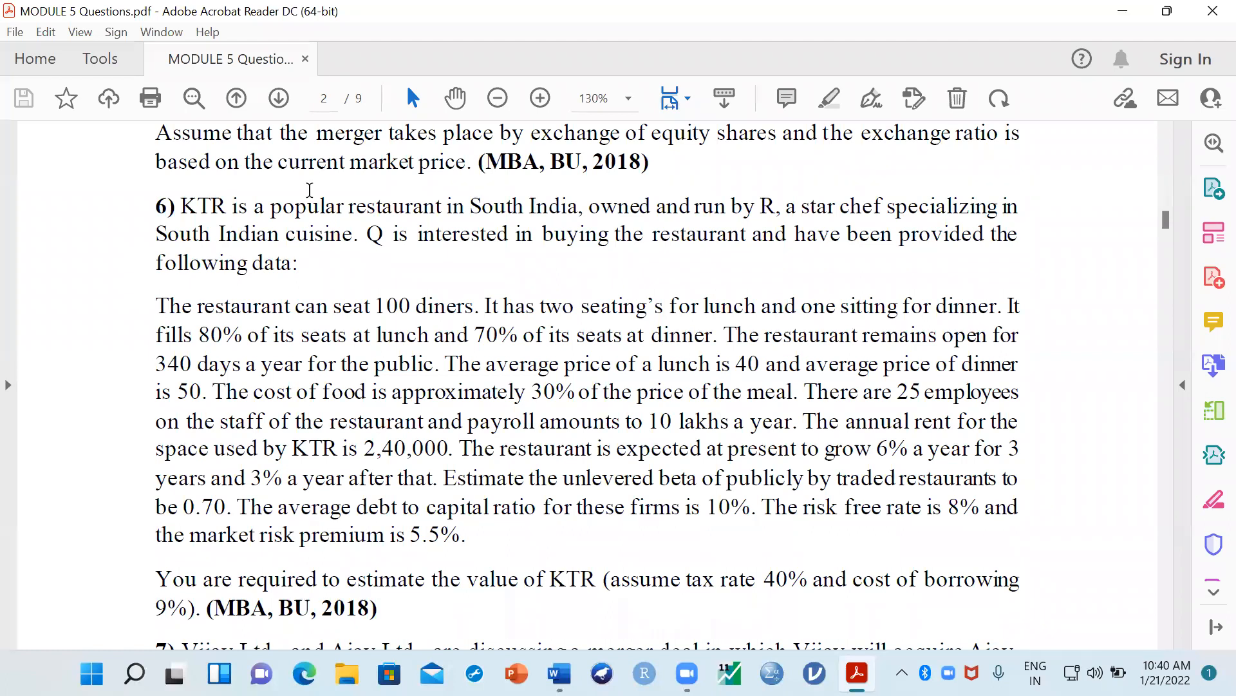
drag(184, 205, 440, 534)
scroll(183, 400, down, 3)
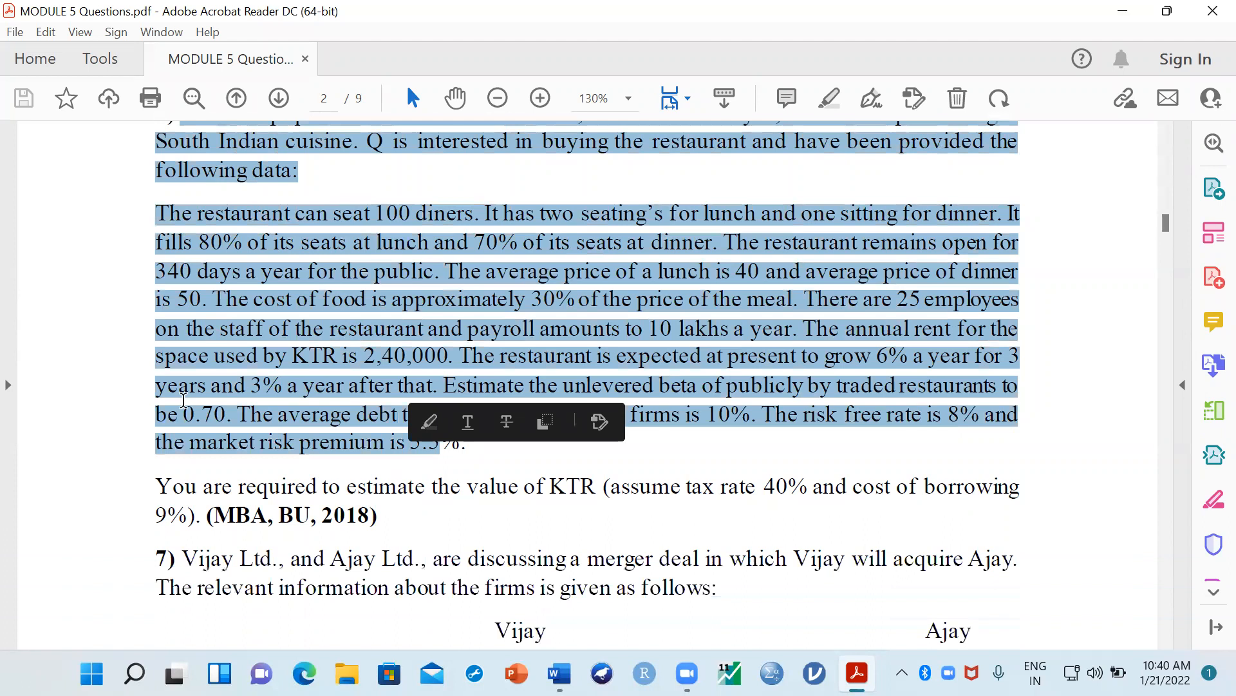
click(85, 350)
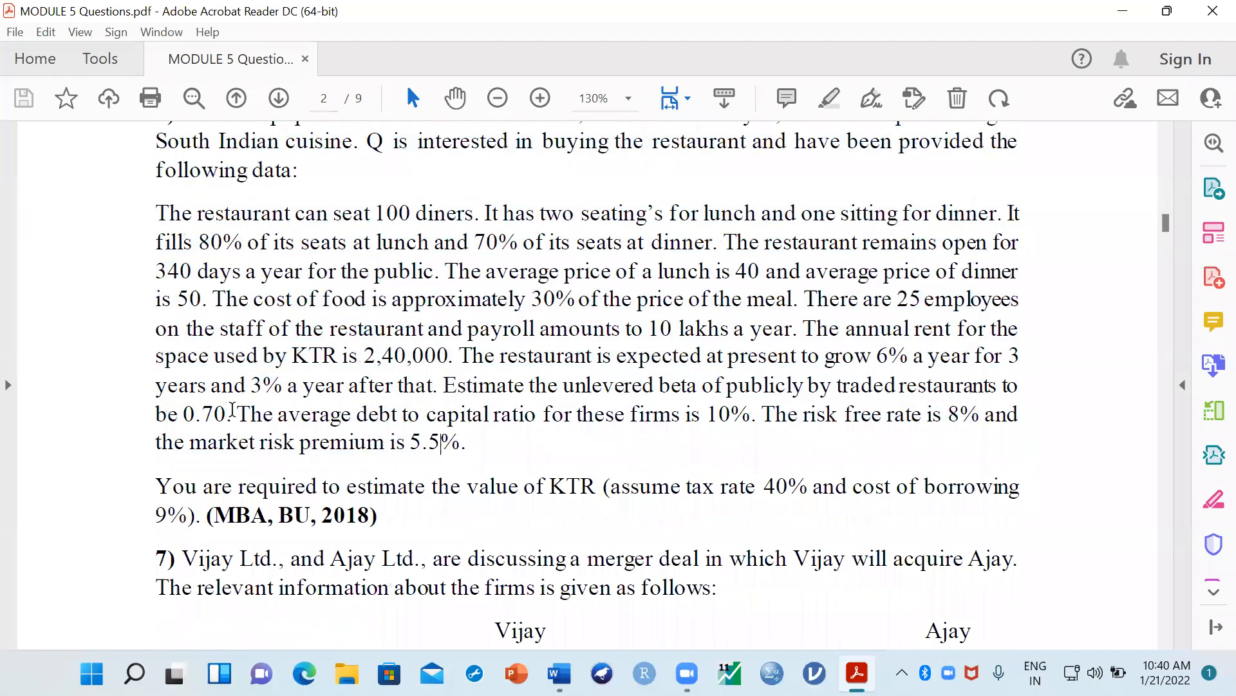
scroll(219, 296, up, 4)
drag(183, 232, 381, 613)
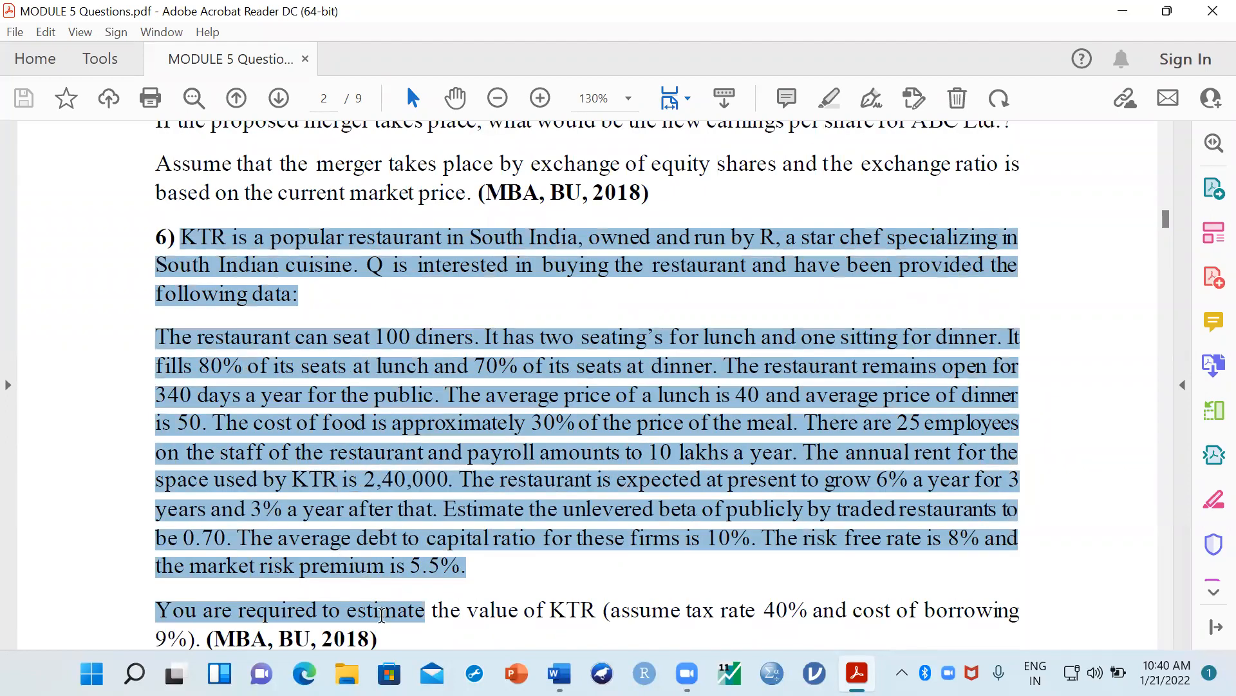
click(121, 331)
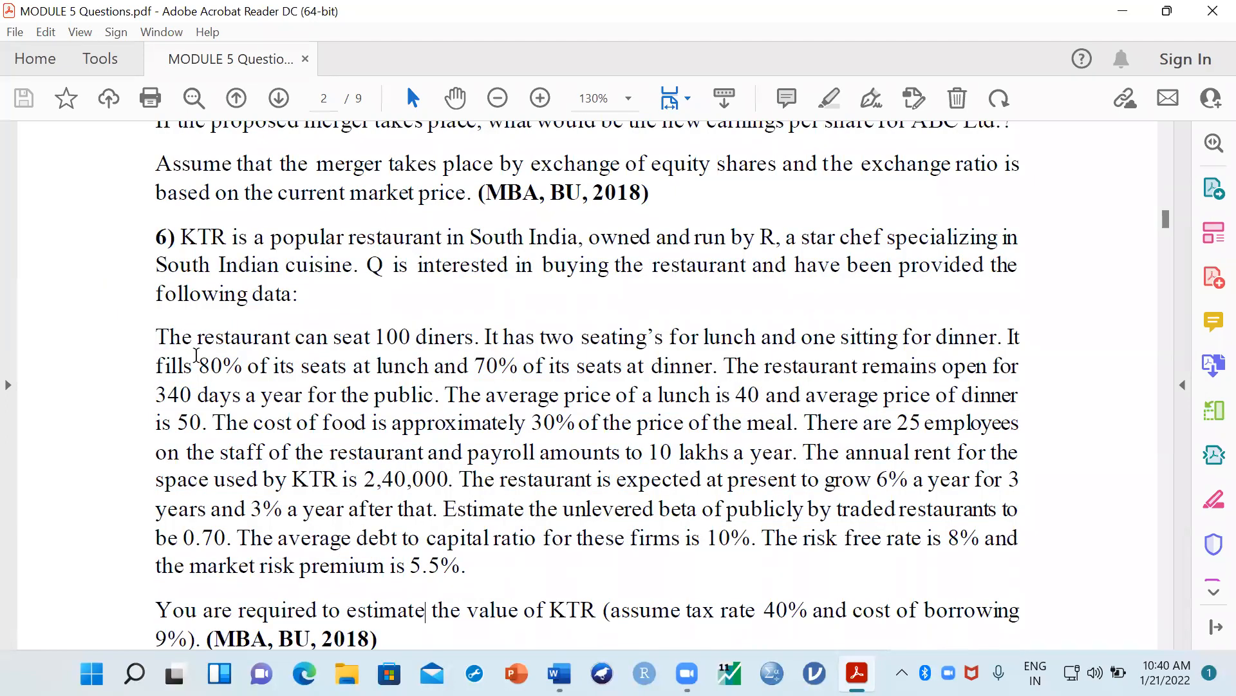
scroll(197, 354, down, 2)
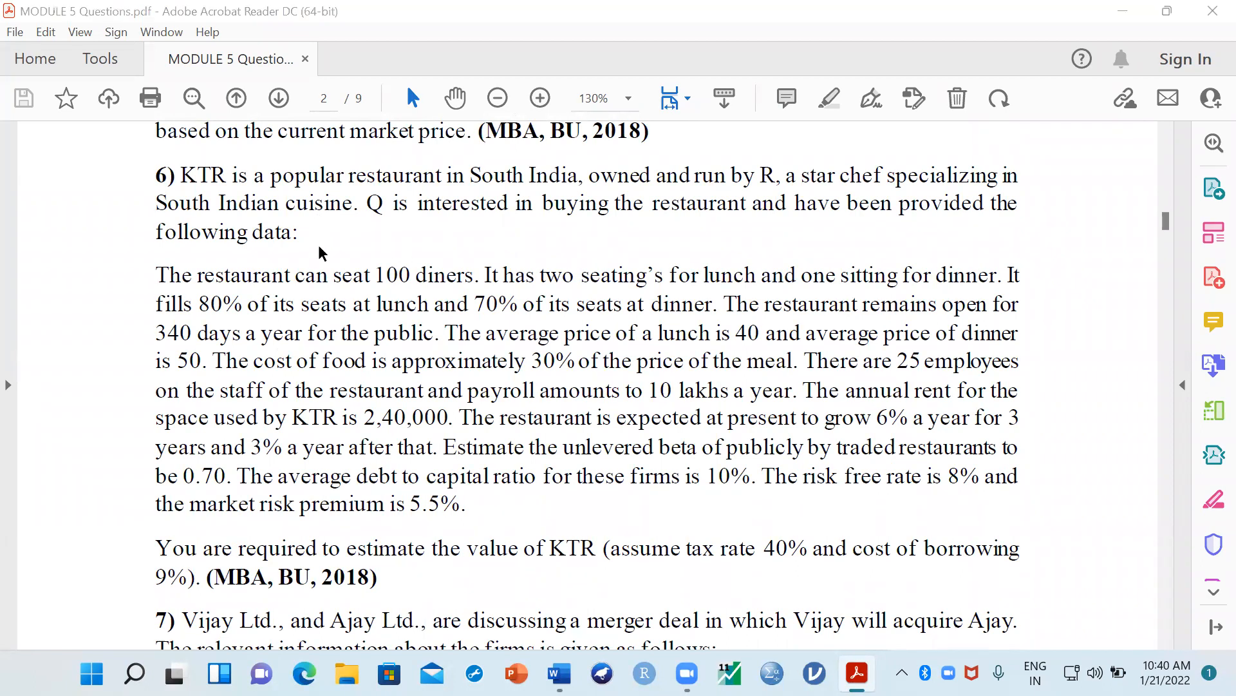
Step: Check question 6 at a reduced zoom, restore the magnification and close Adobe Acrobat Reader
click(499, 98)
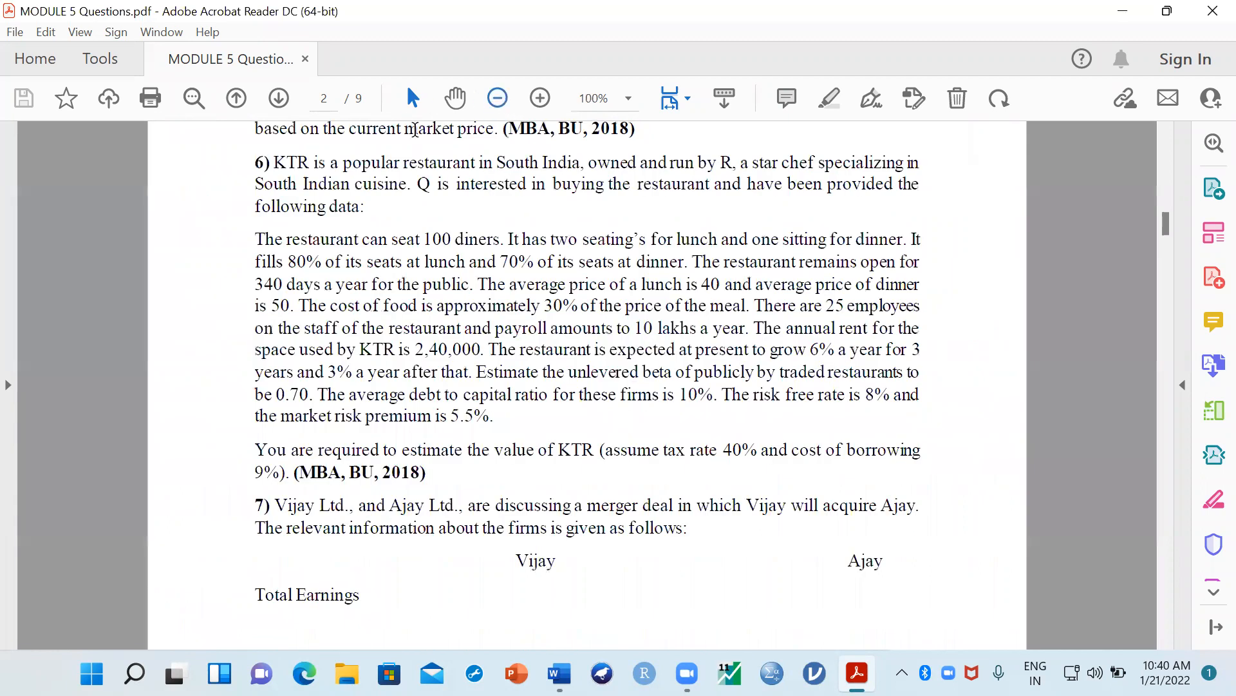
click(540, 101)
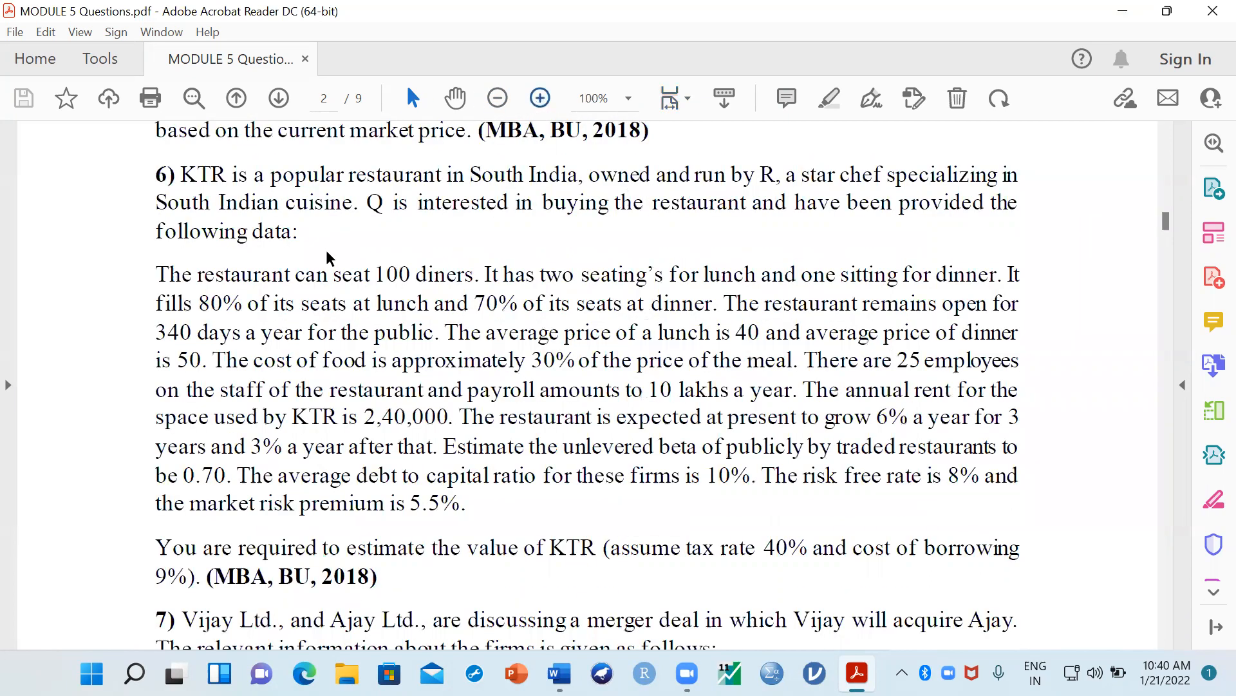
click(1213, 11)
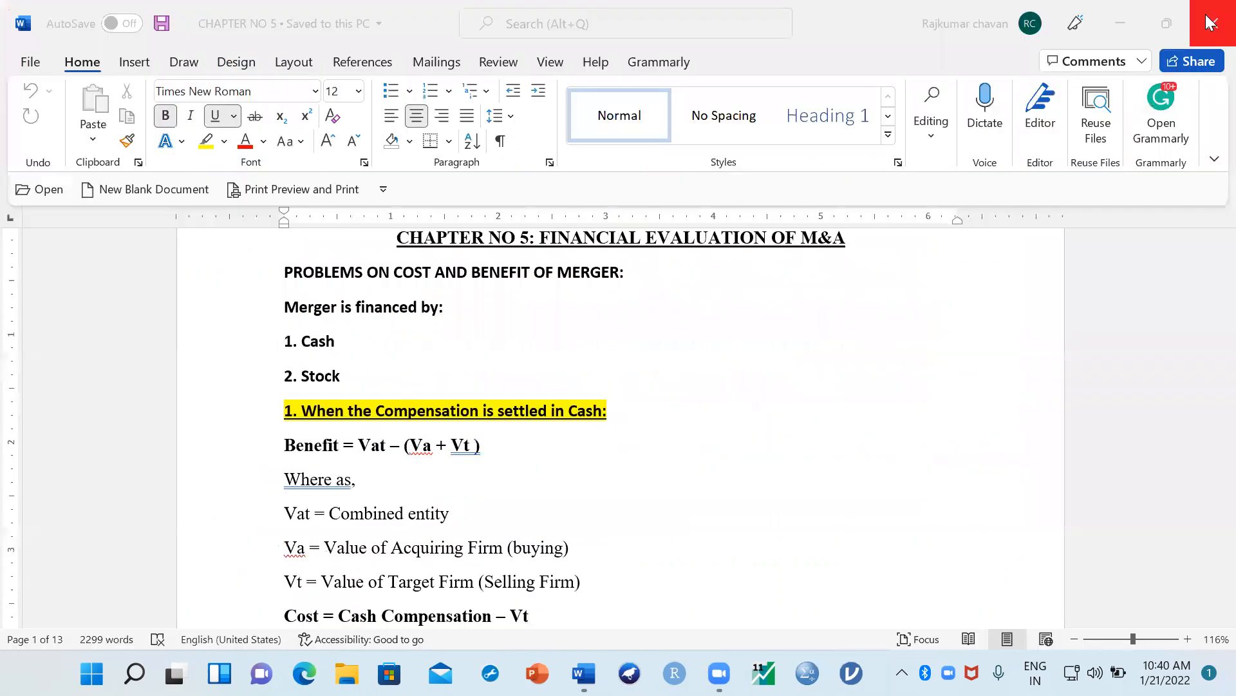
Step: Minimize the Word window, launch Adobe Acrobat Reader from the desktop and open the recent file MODULE 5 Questions
mouse_move(730, 673)
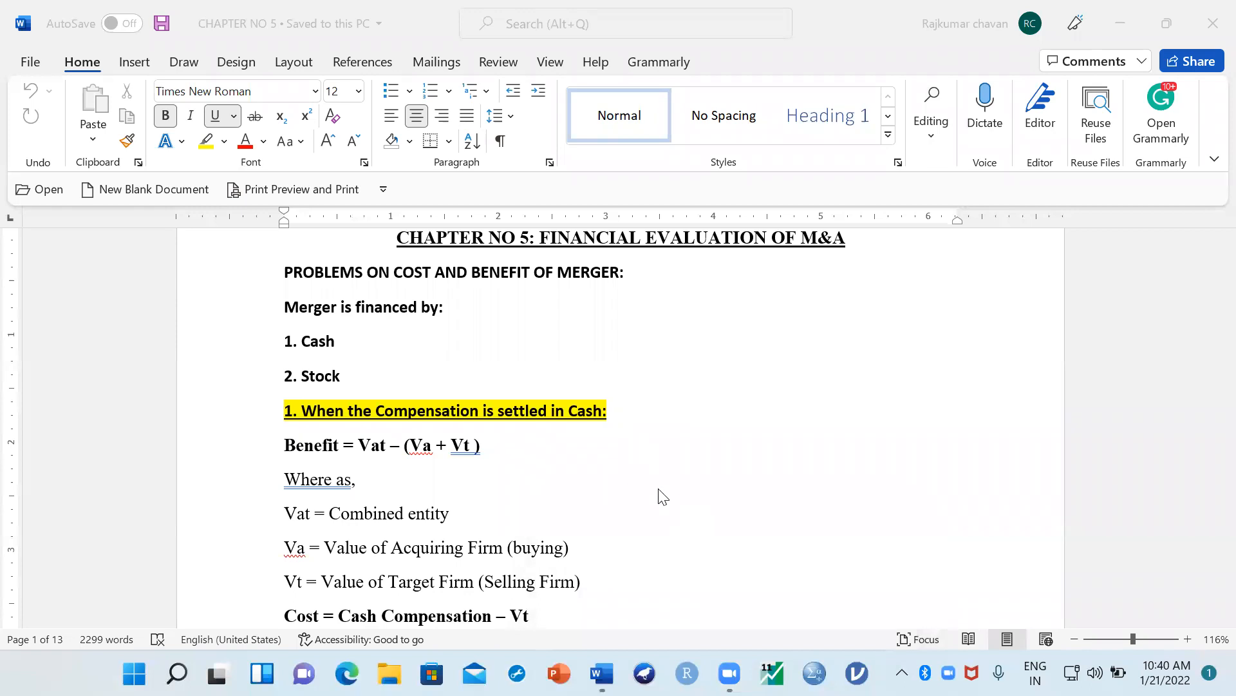
click(1141, 20)
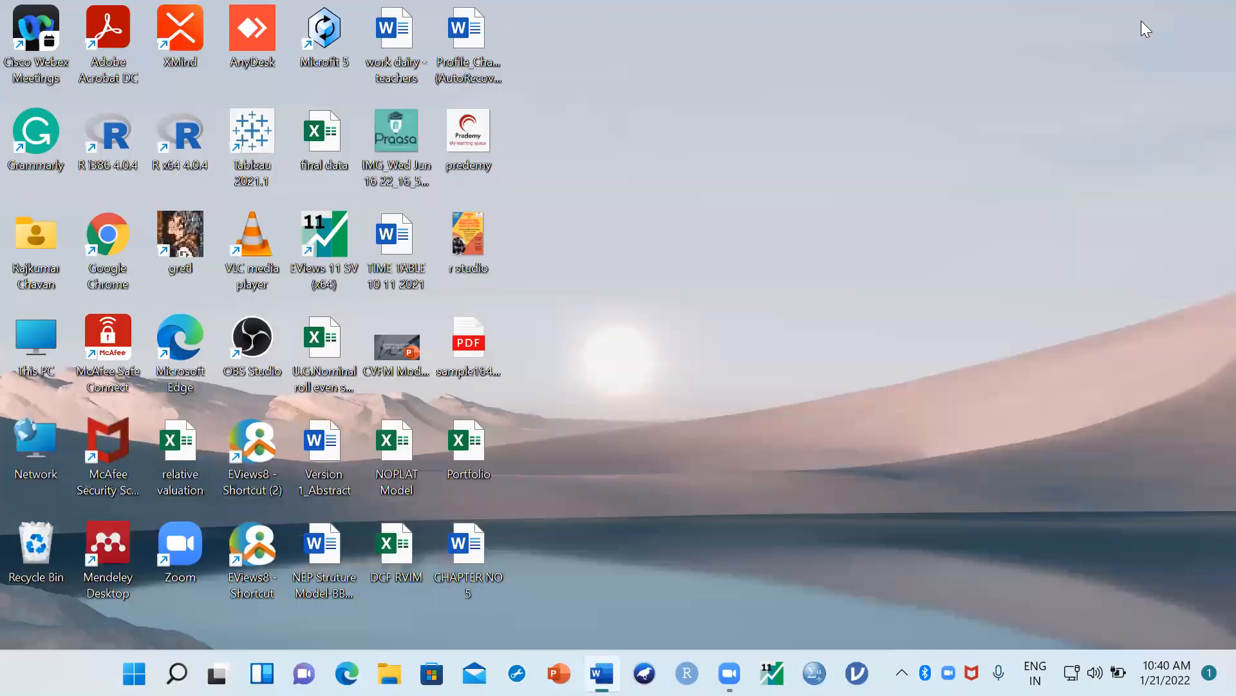
double_click(115, 79)
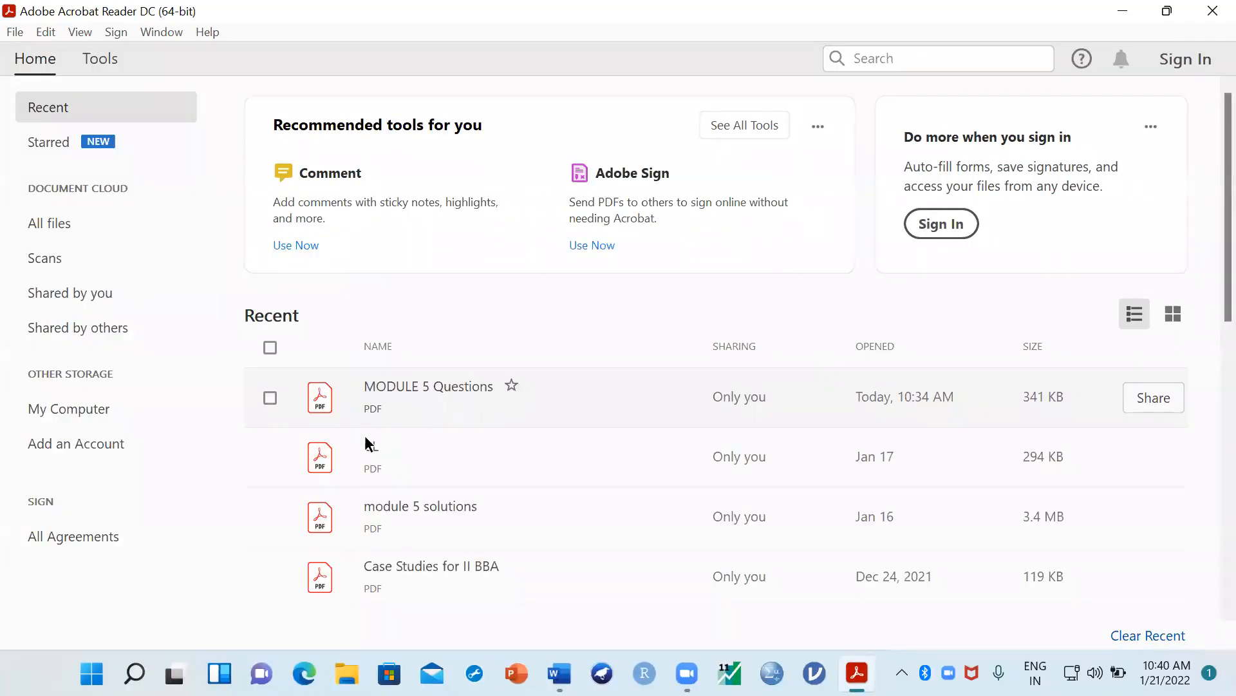
click(406, 397)
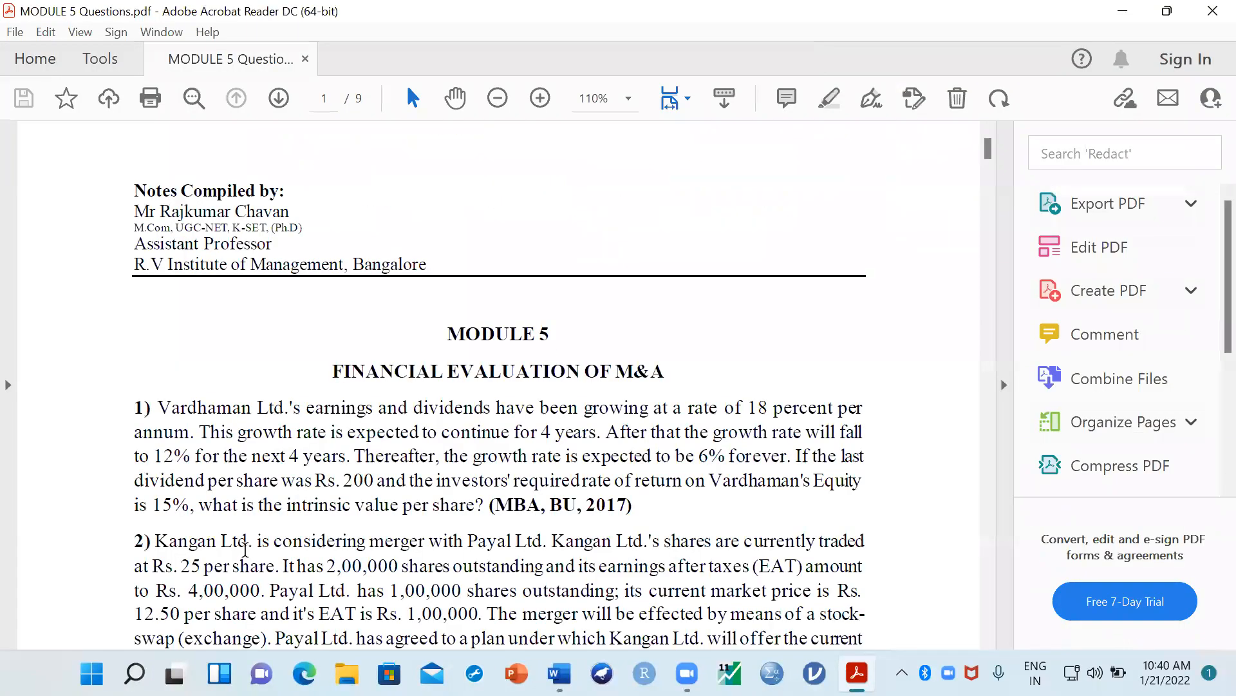
Step: Go to question 6 about the KTR restaurant on page 2 and collapse the tools pane
scroll(385, 361, down, 6)
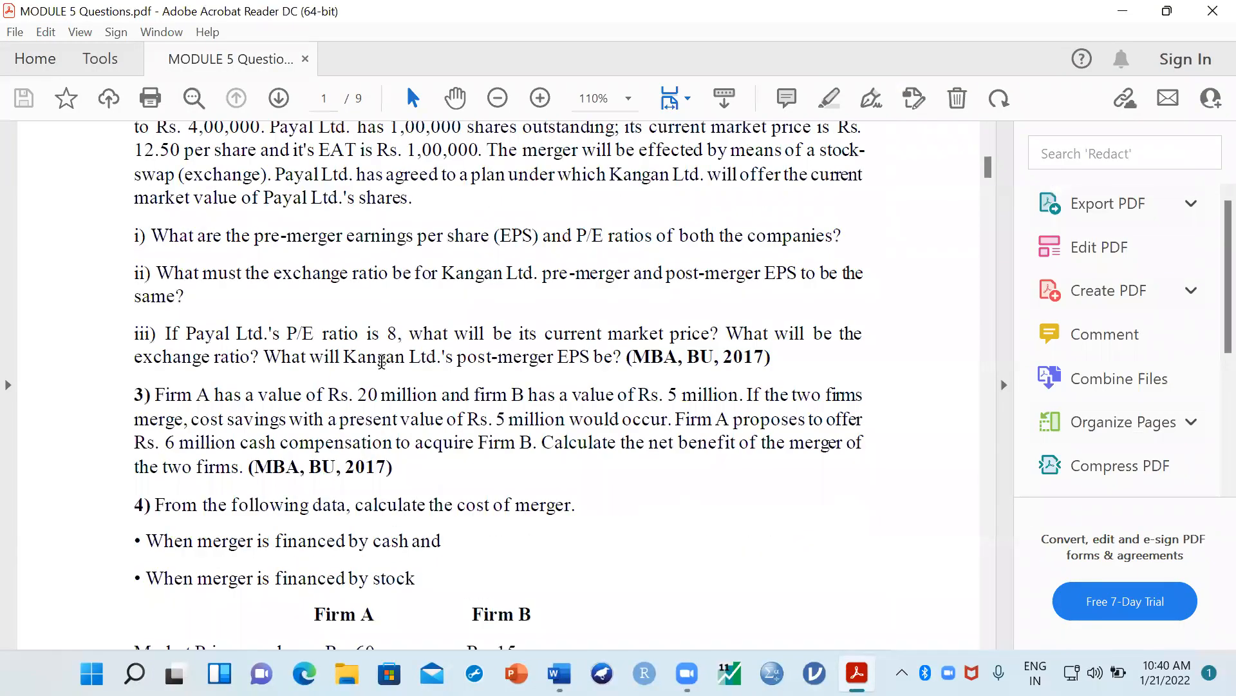
scroll(381, 362, down, 10)
scroll(976, 342, down, 3)
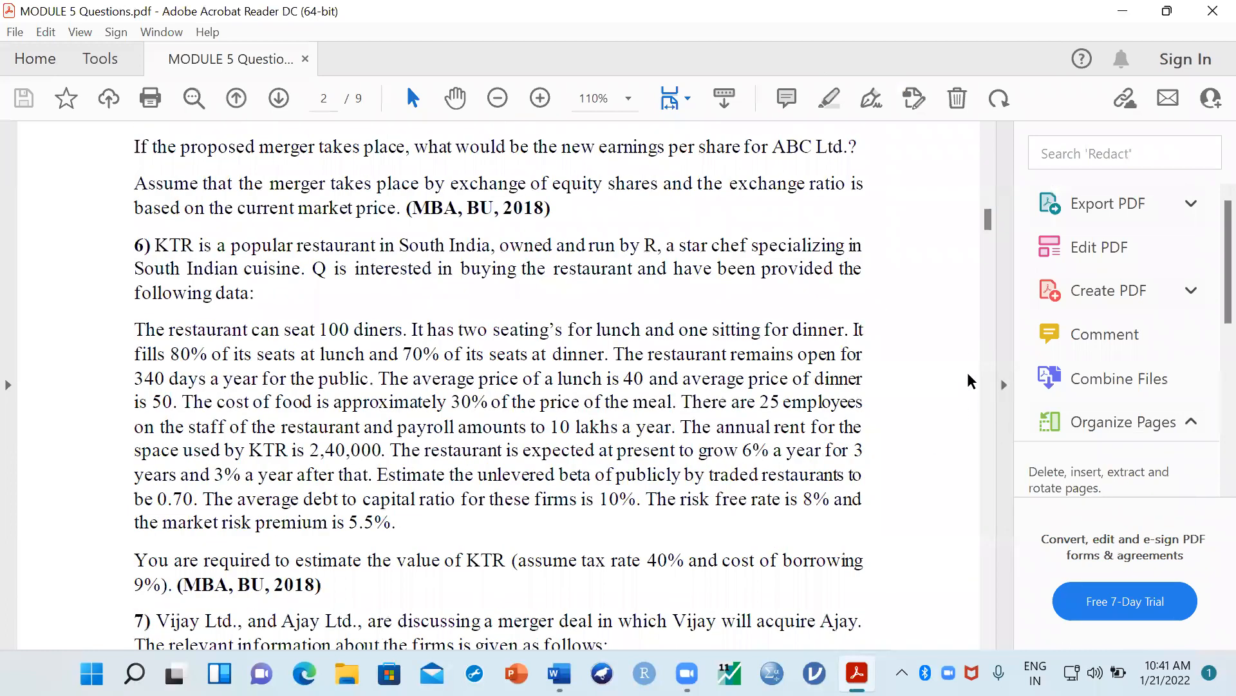
click(1004, 384)
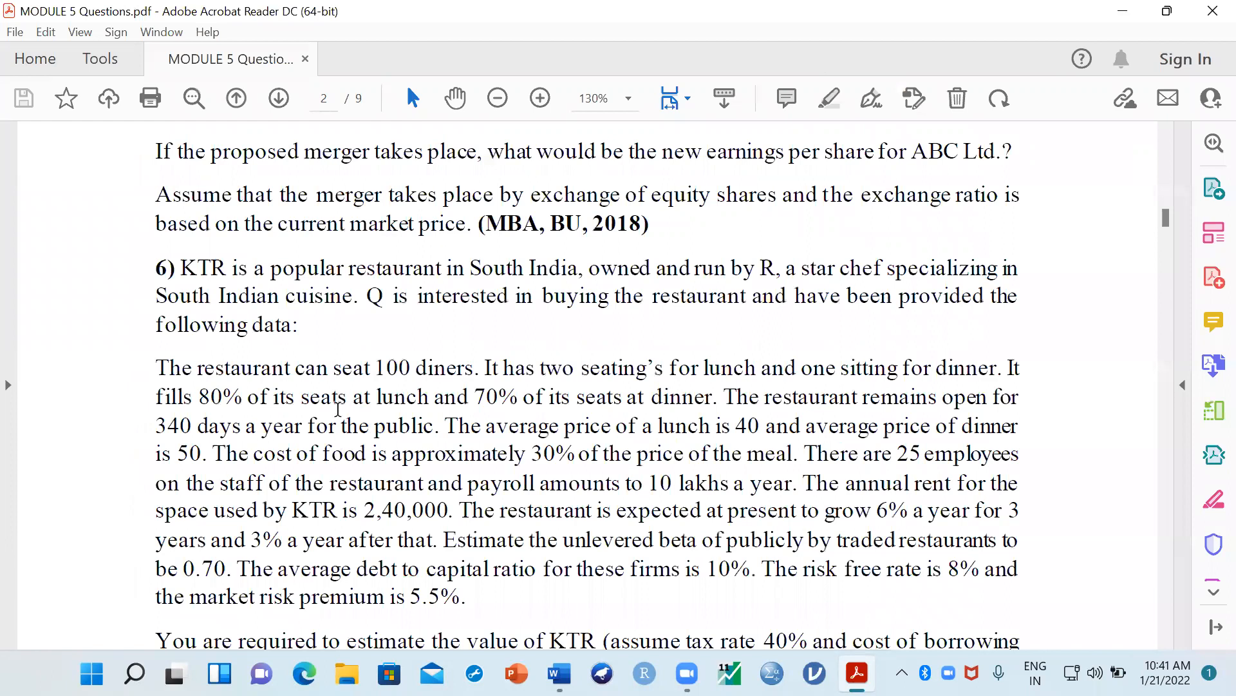
scroll(337, 409, down, 1)
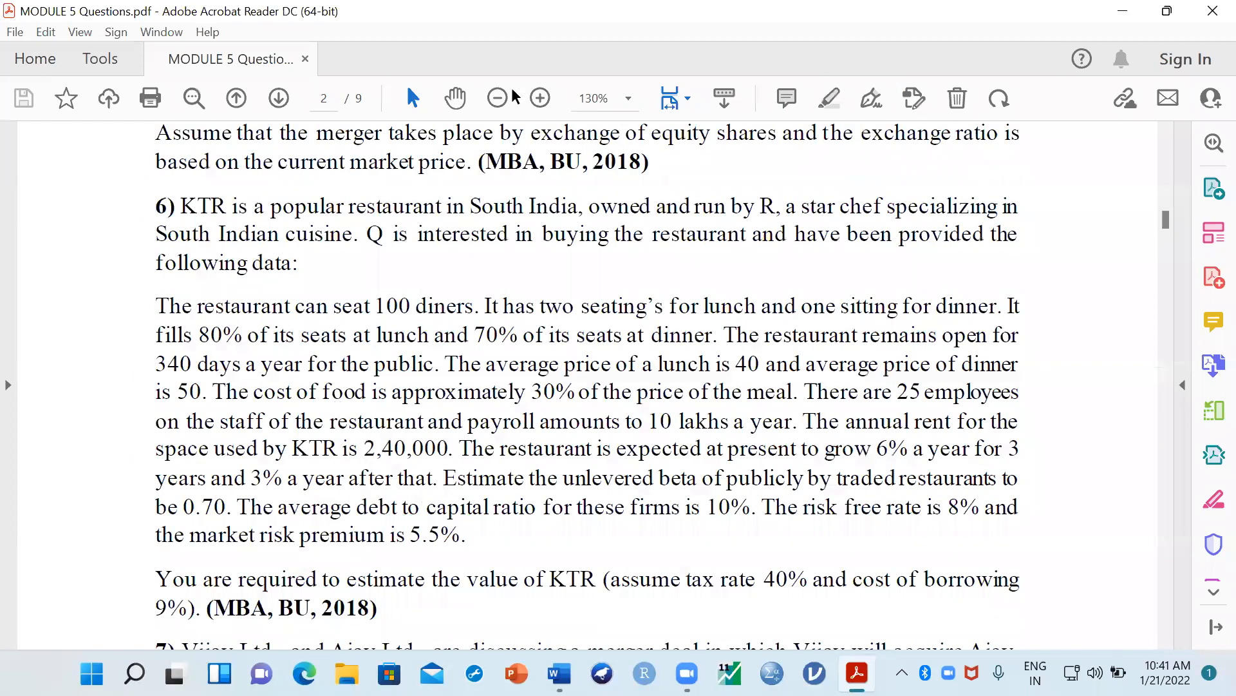
click(638, 153)
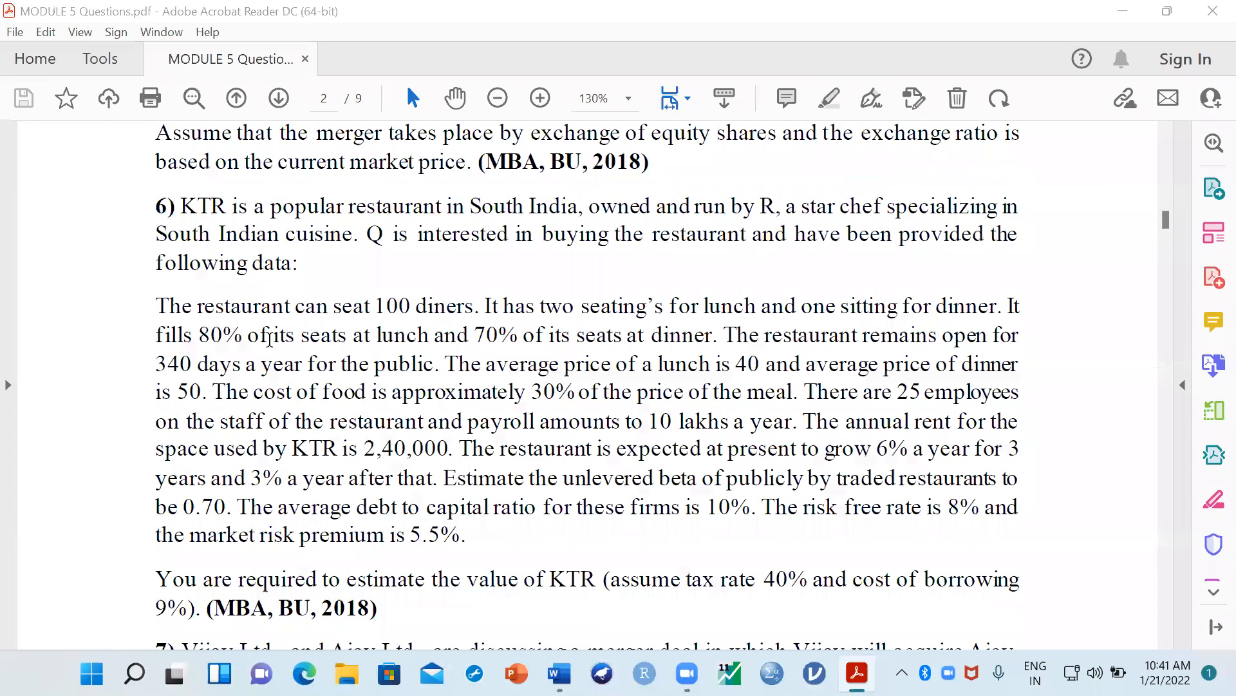
Step: Highlight "Q is interested in buying" and "KTR is a popular restaurant in South India, owned and run by R," in question 6
scroll(269, 340, down, 1)
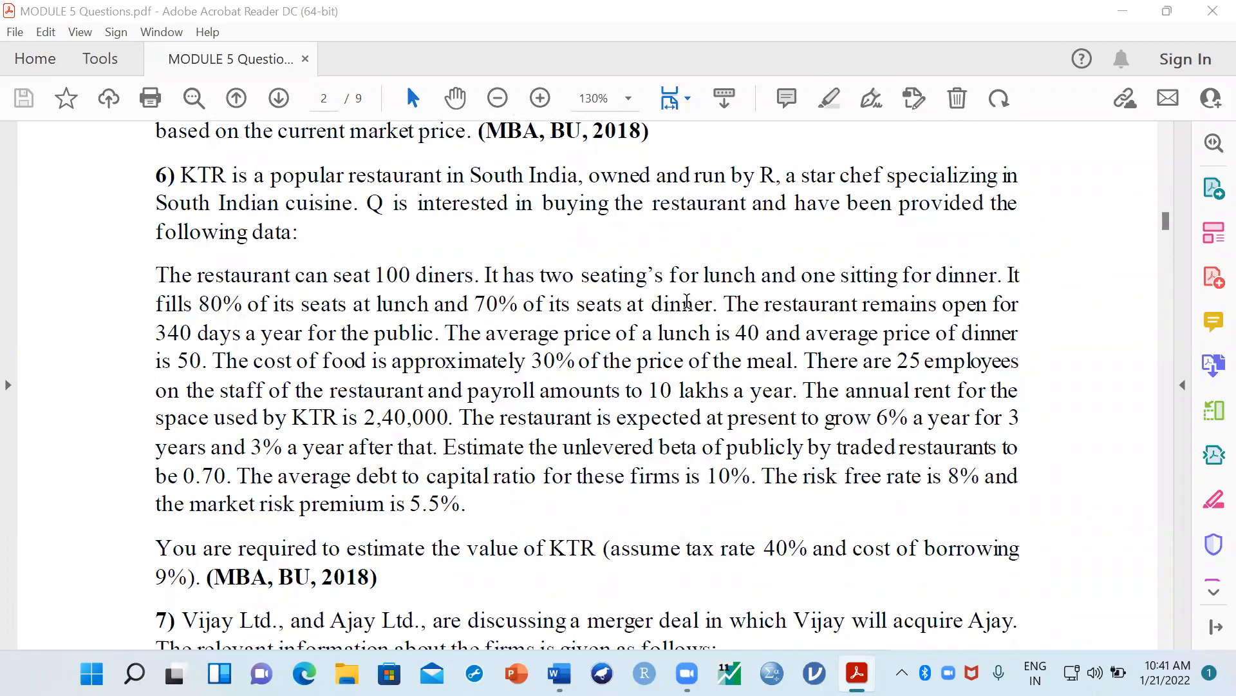
scroll(211, 399, up, 1)
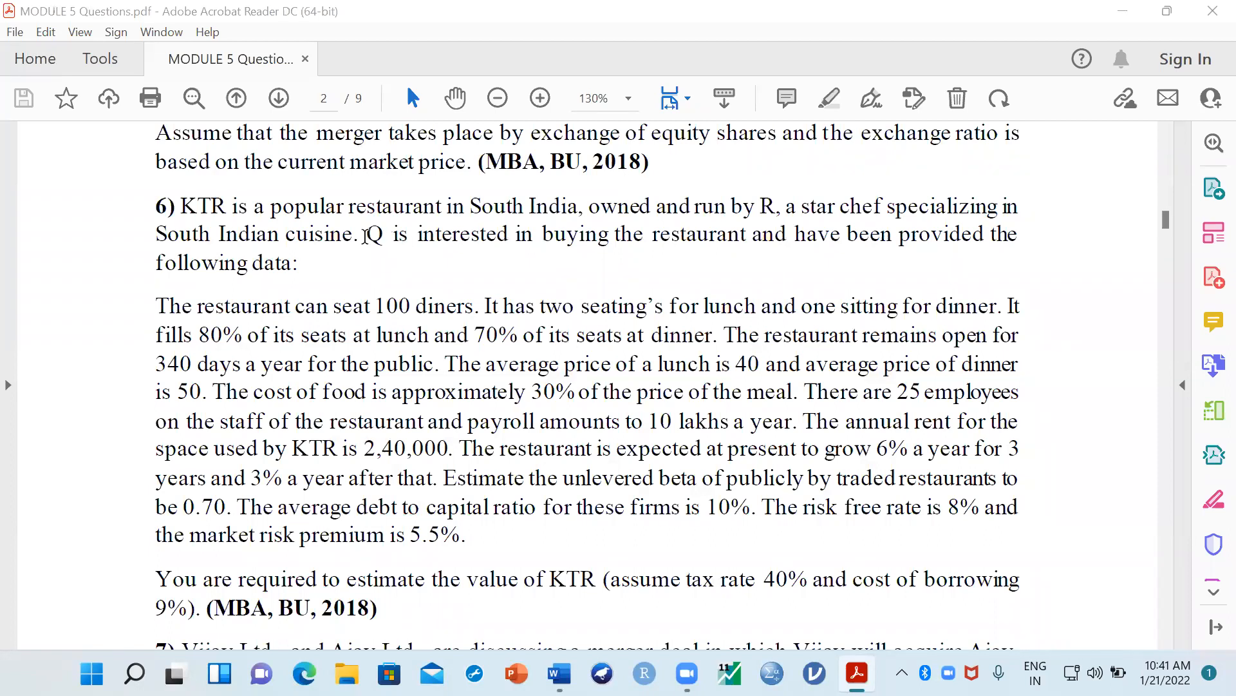
drag(365, 236, 609, 235)
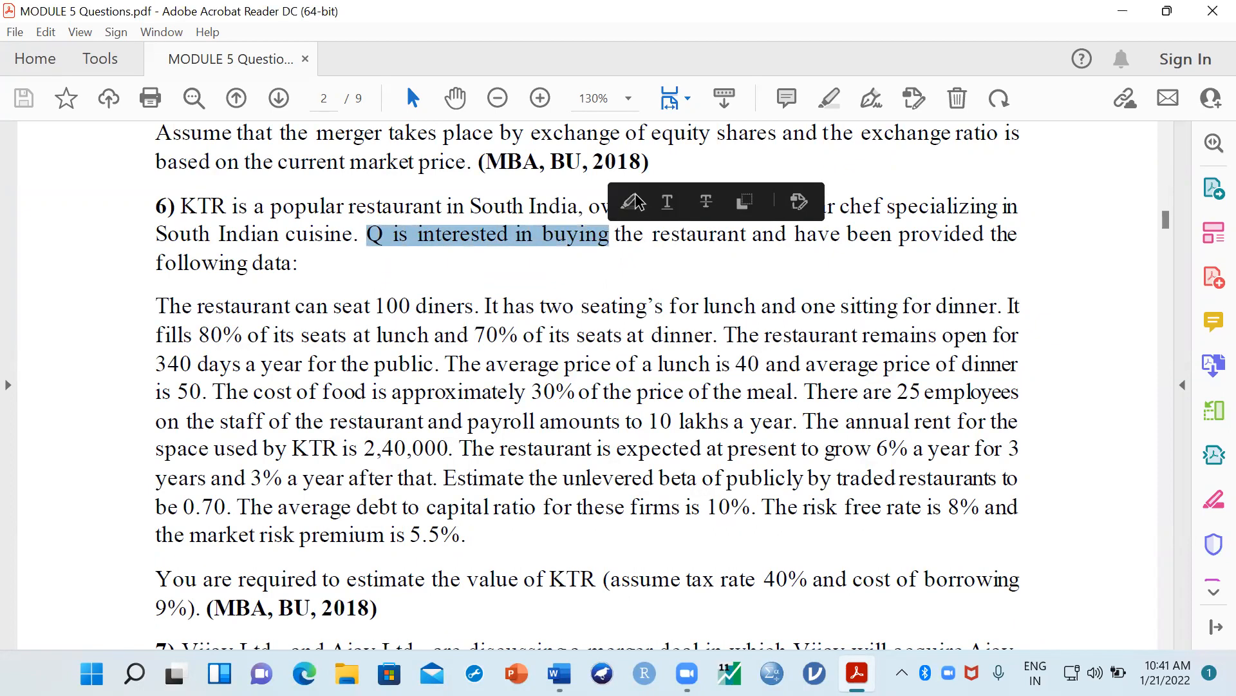
click(635, 201)
drag(185, 206, 781, 206)
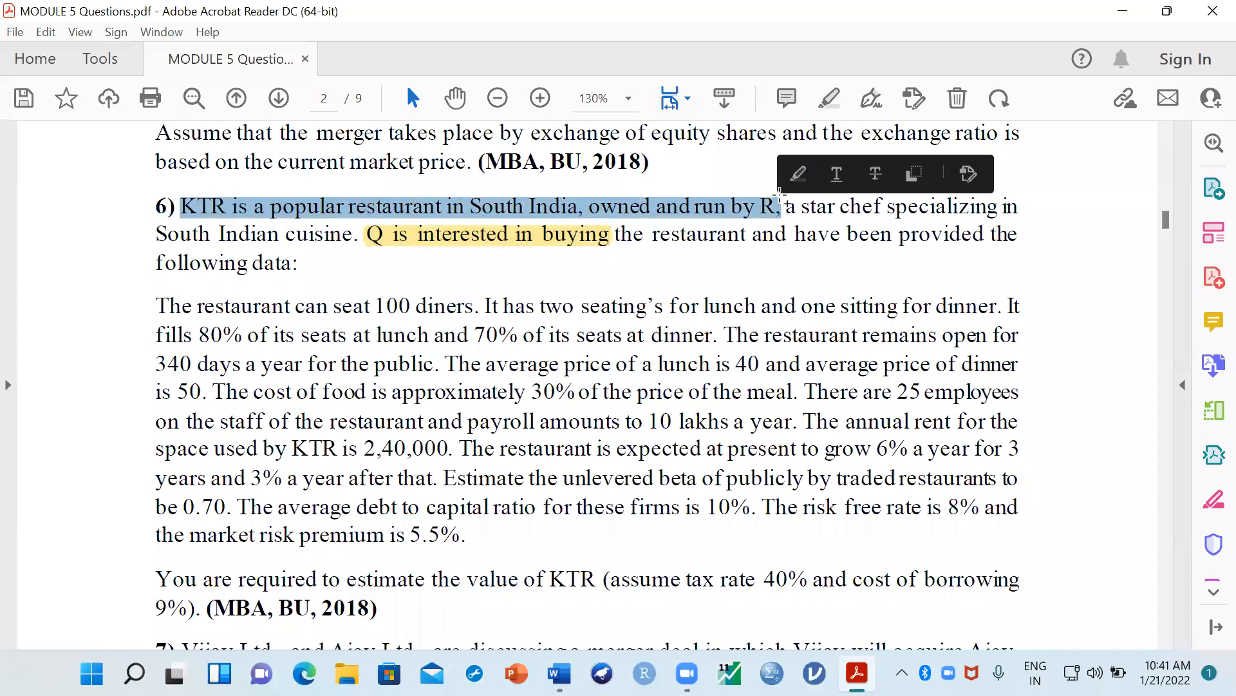
click(587, 257)
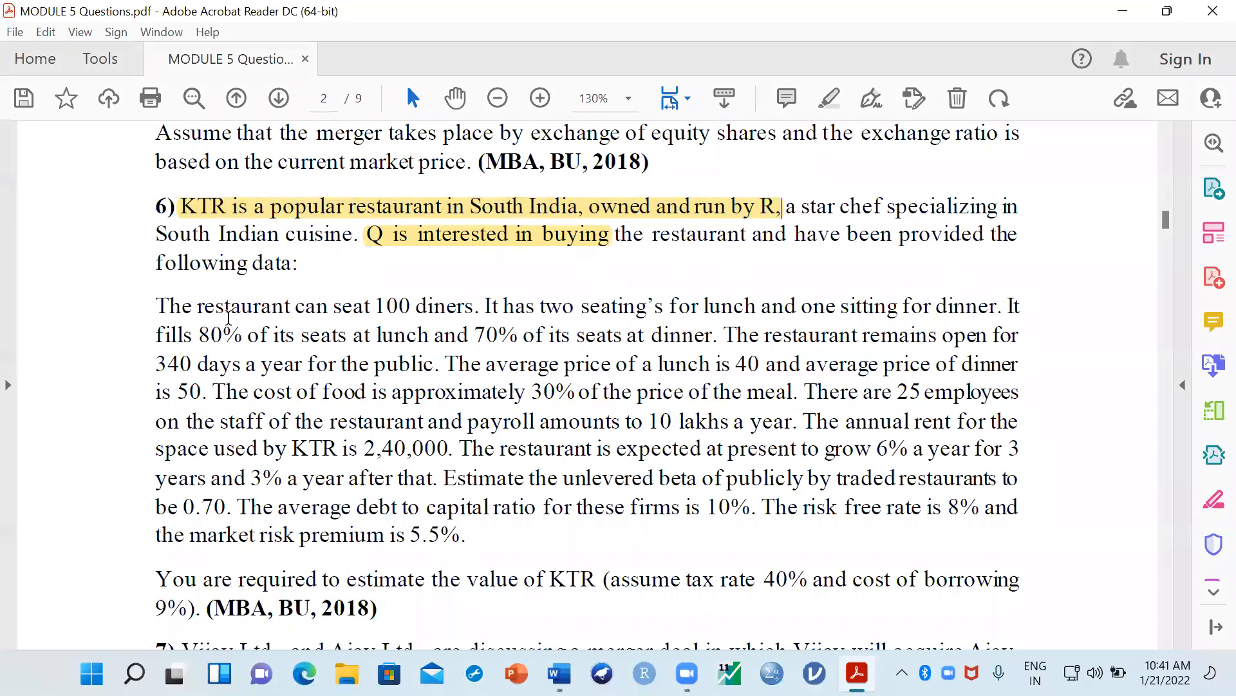
Step: Examine question 6's data paragraph on seating, prices, costs, growth and risk, focusing on the sentence about the restaurant's seating capacity
scroll(348, 292, down, 1)
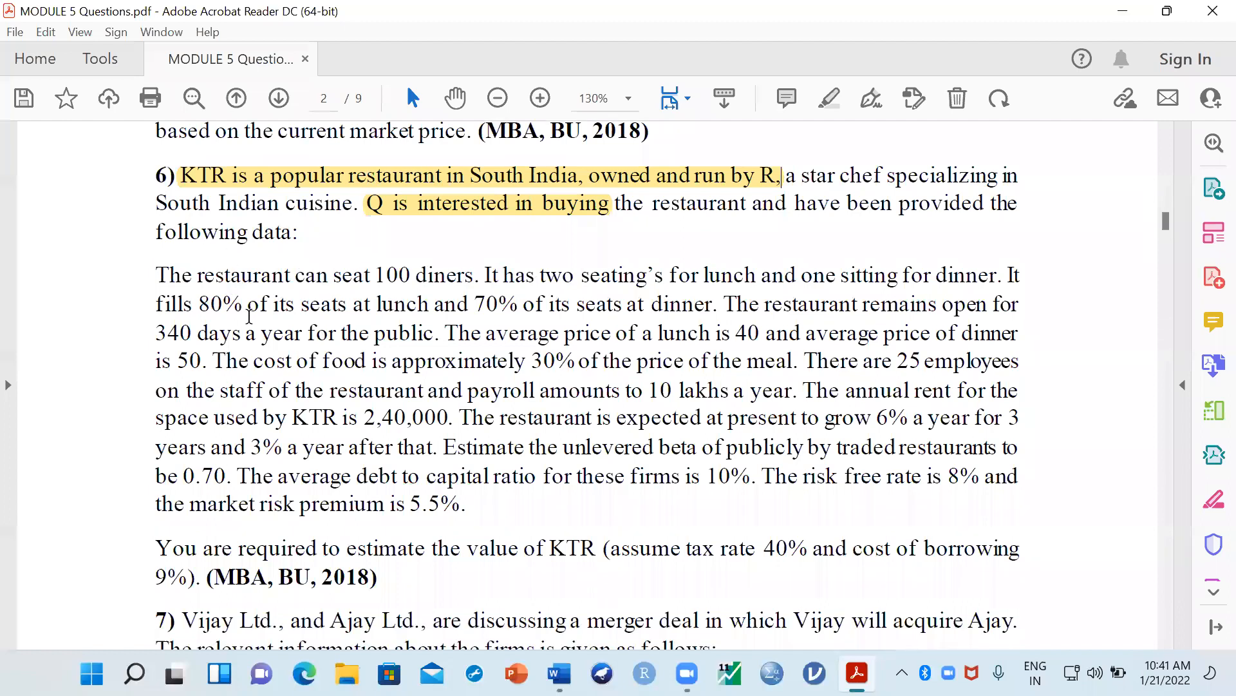
scroll(270, 254, up, 2)
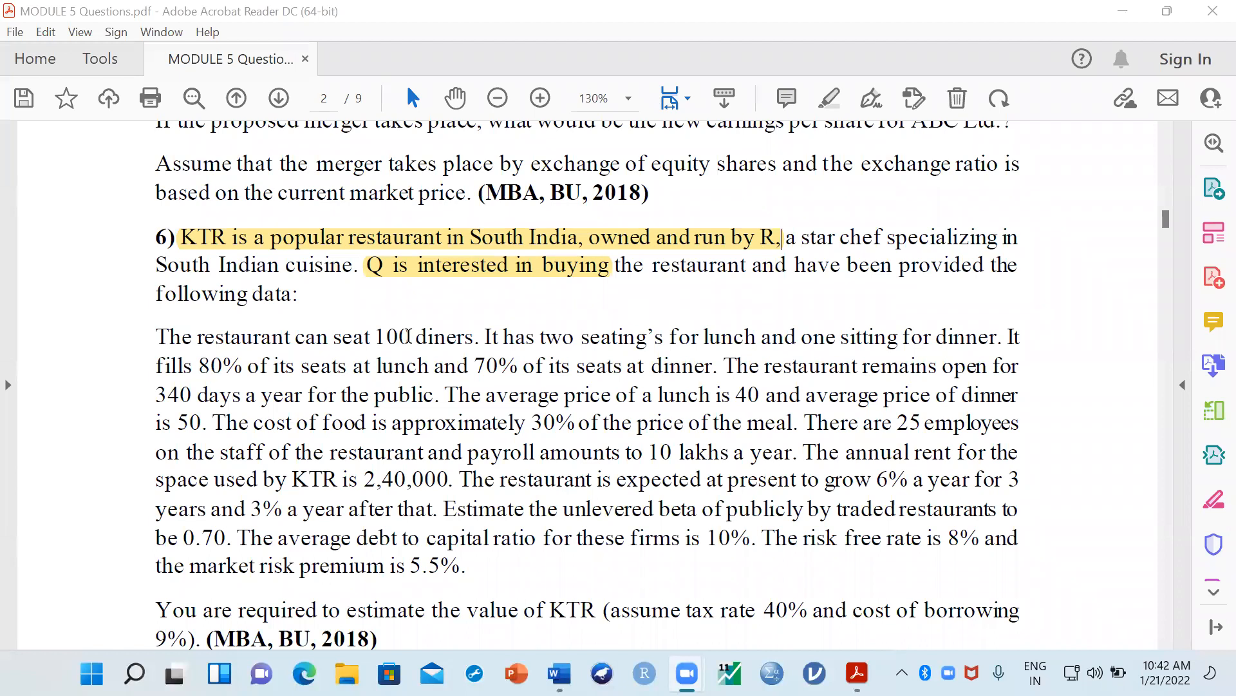
scroll(407, 335, down, 1)
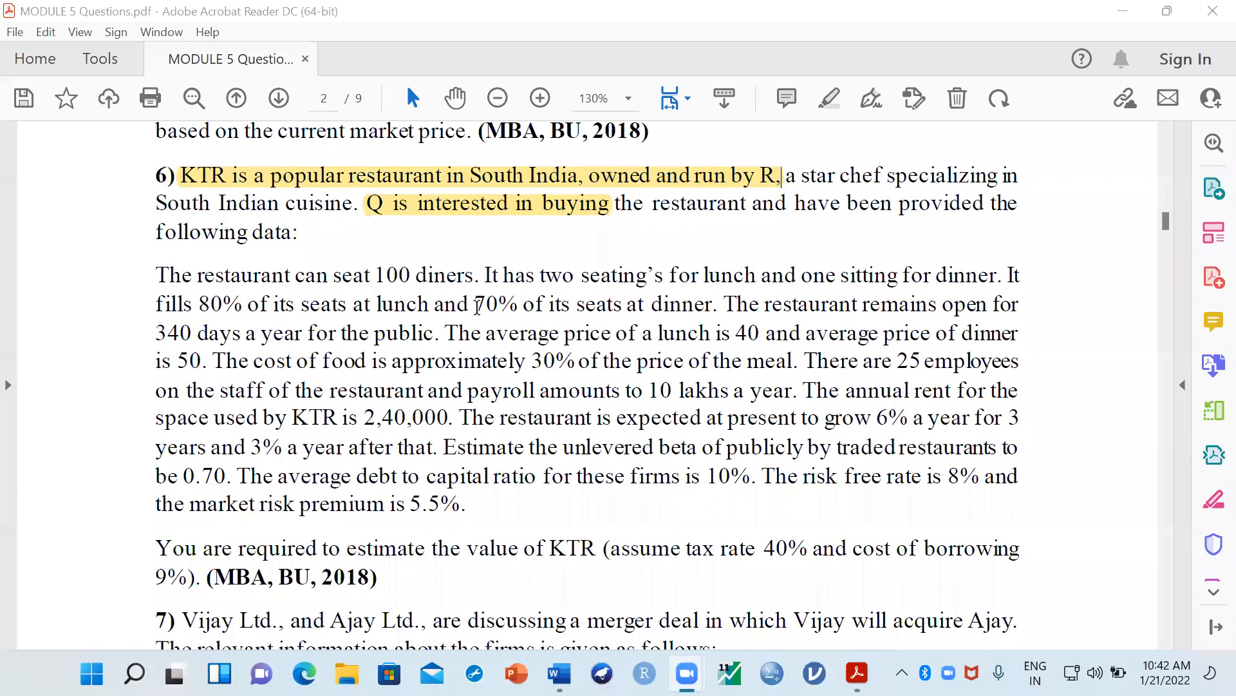
scroll(477, 305, up, 1)
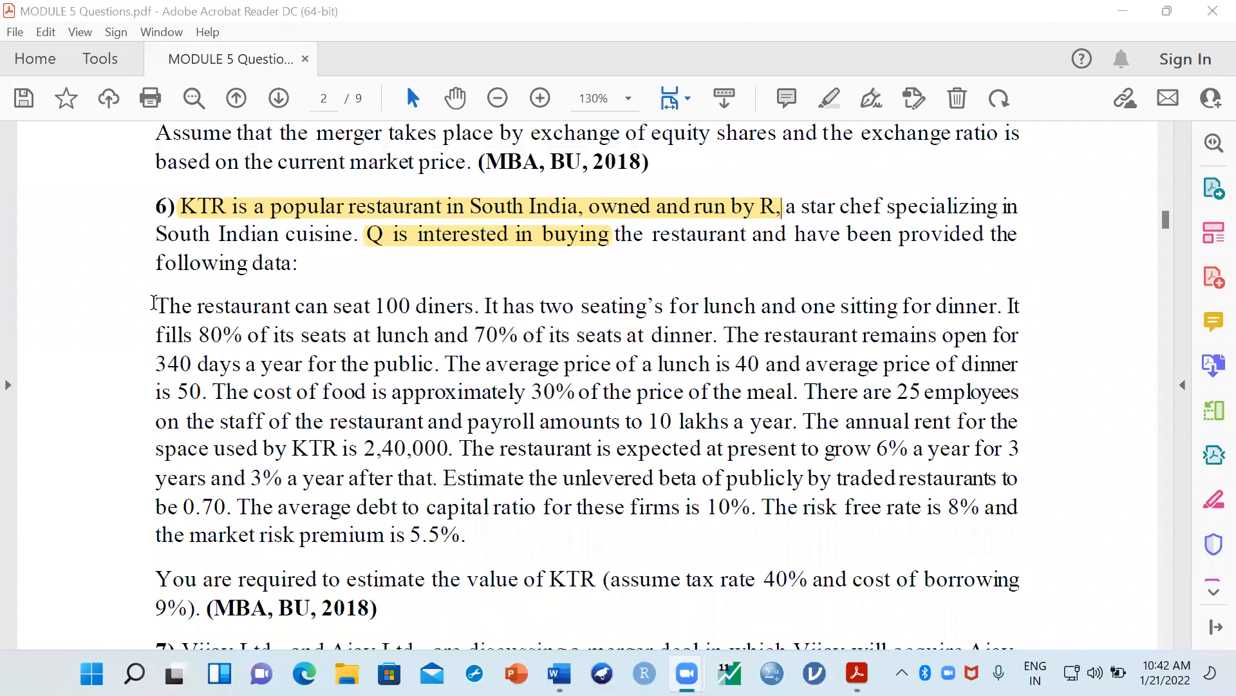
drag(155, 303, 481, 546)
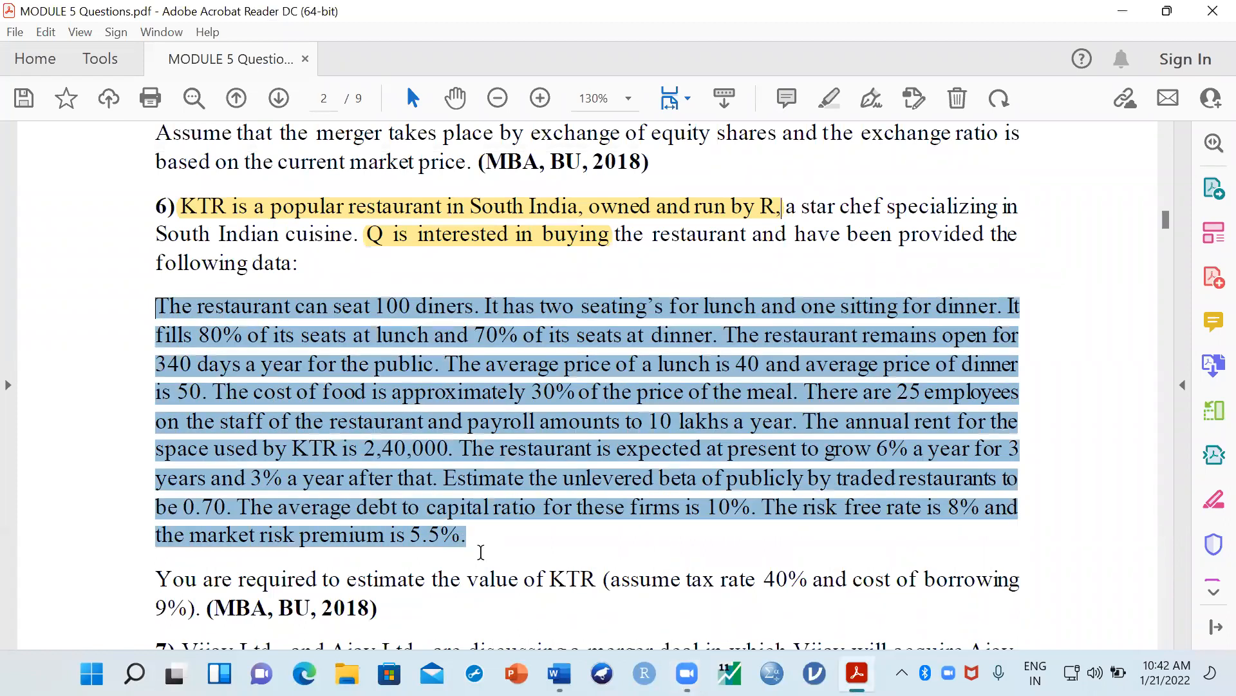
click(483, 546)
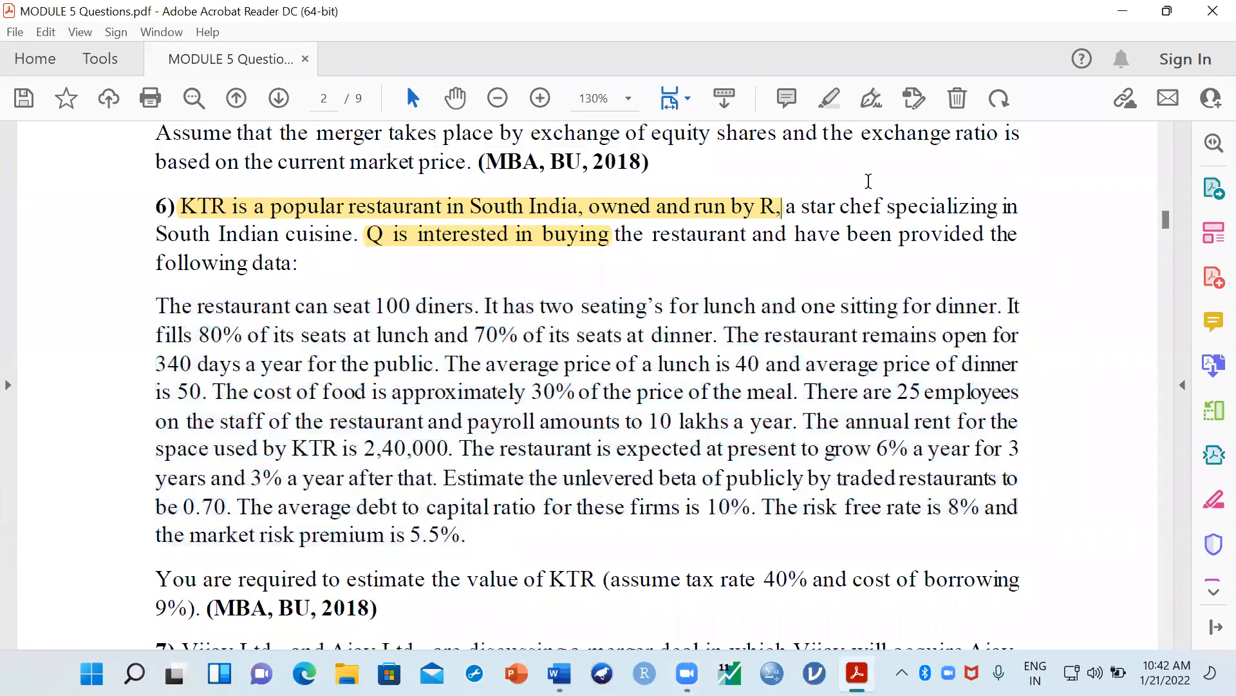
click(910, 36)
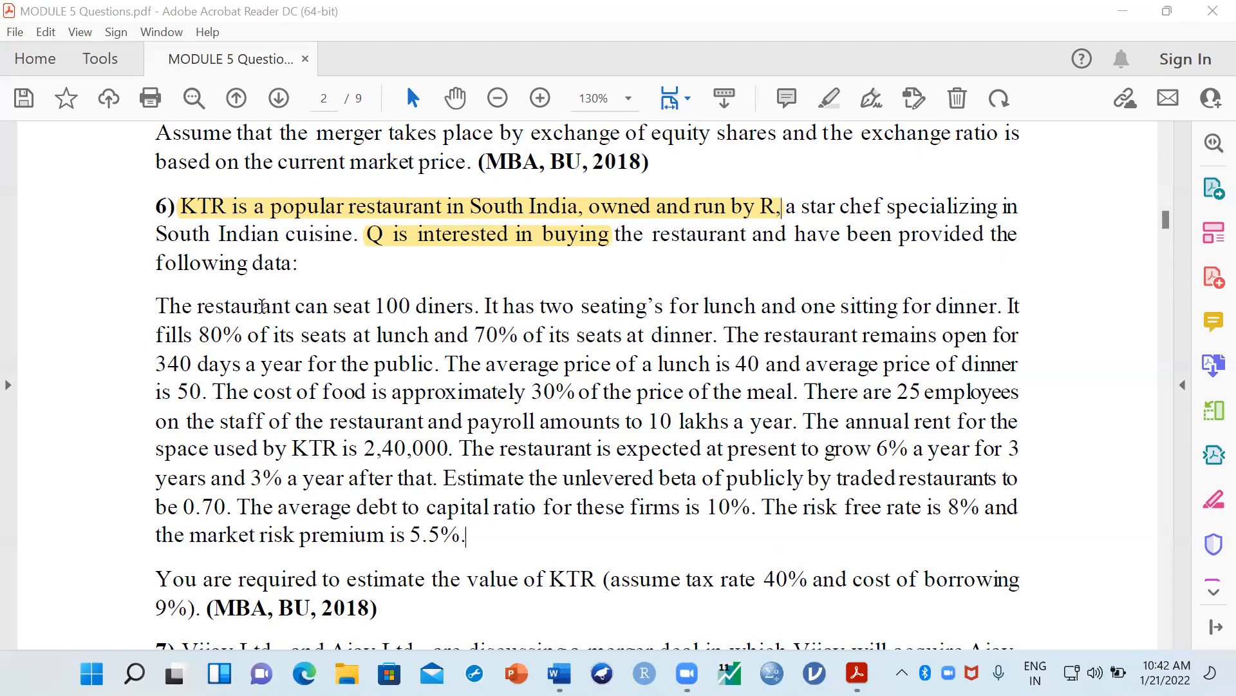
scroll(230, 360, down, 1)
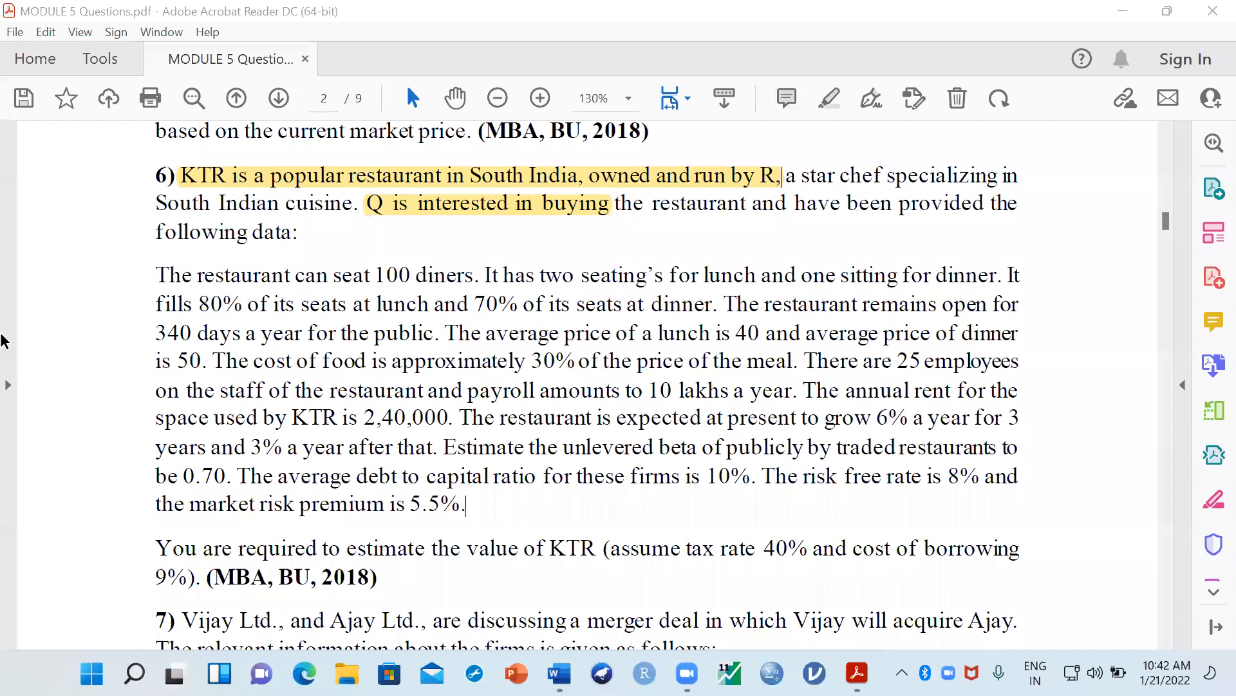
scroll(3, 339, down, 2)
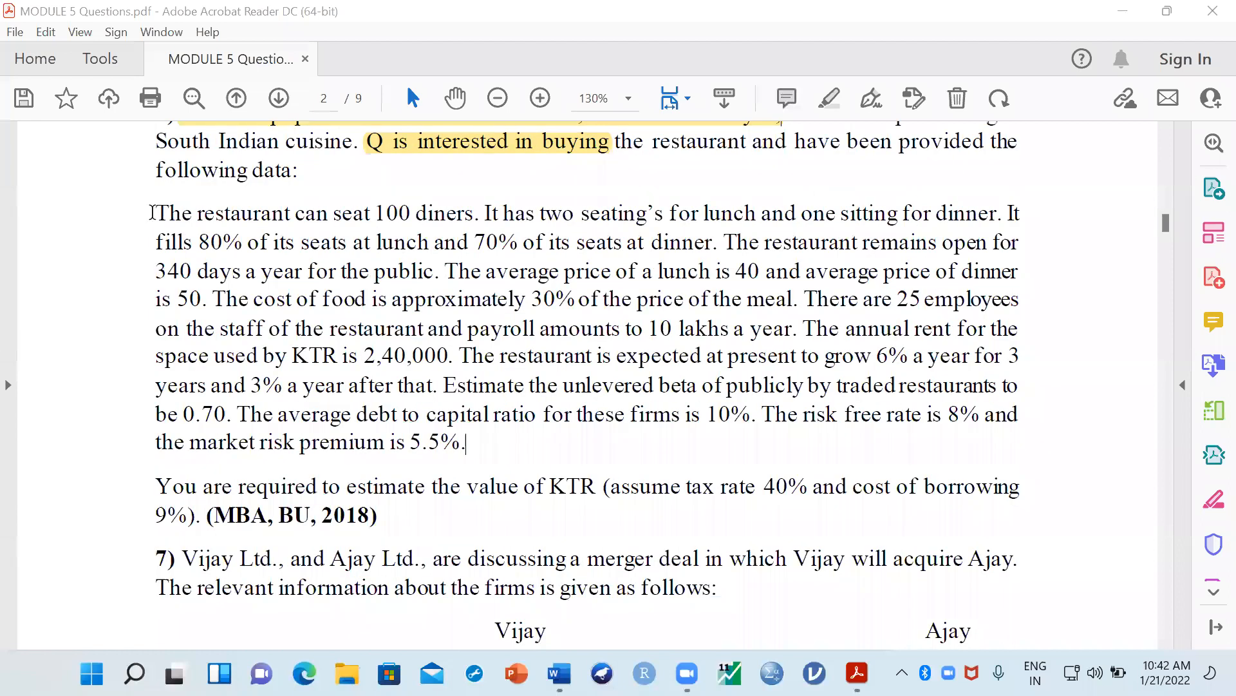
drag(159, 212, 475, 217)
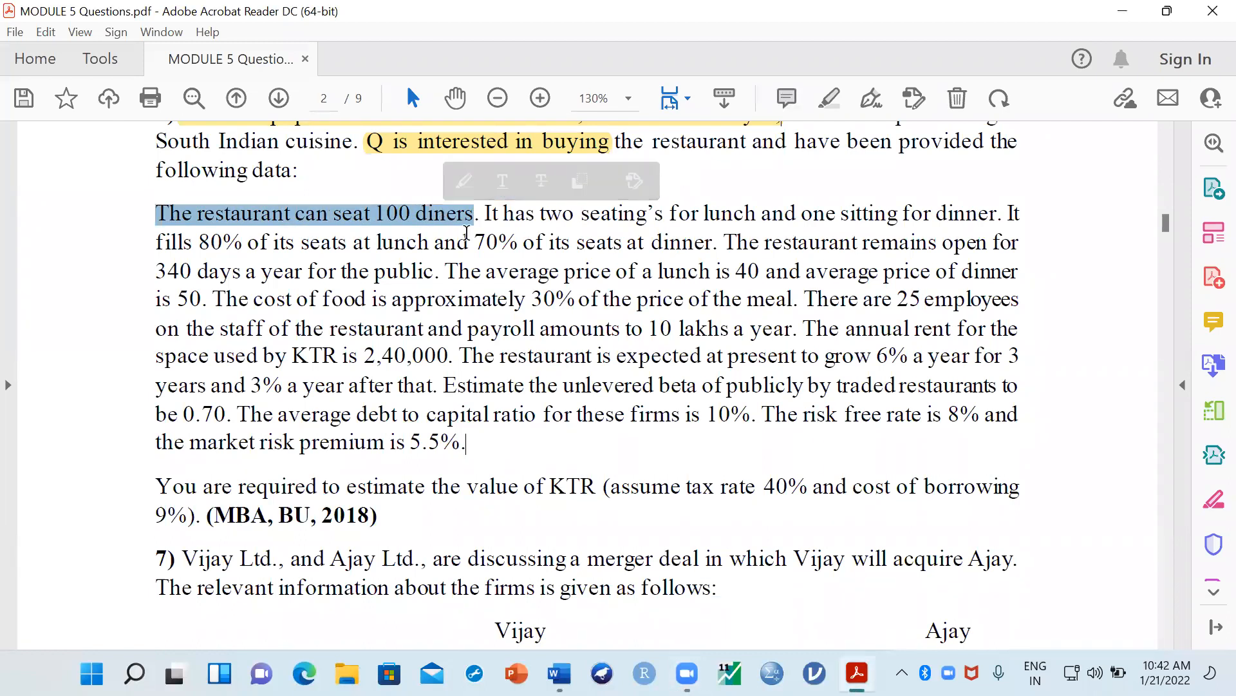
scroll(394, 249, up, 2)
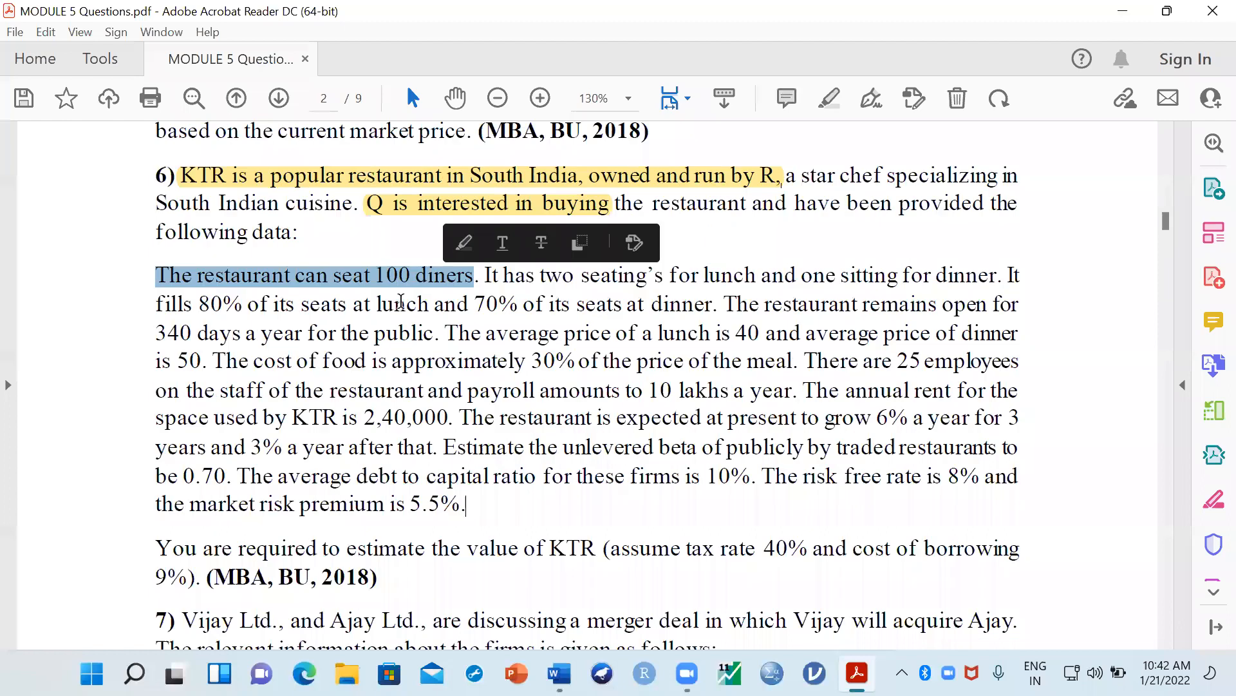
click(402, 300)
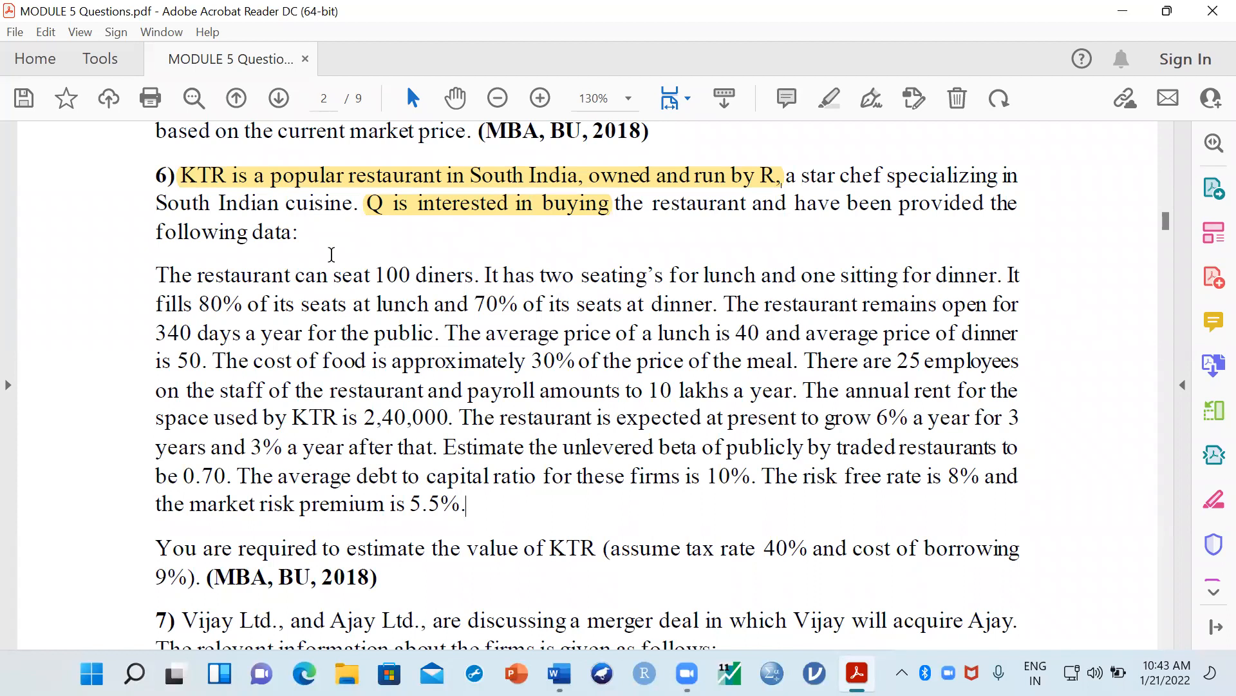
Step: Highlight "The restaurant can seat 100 diners. It has two seating's for lunch and one sitting for dinner" and "340 days a year for the public."
drag(157, 275, 995, 275)
click(961, 241)
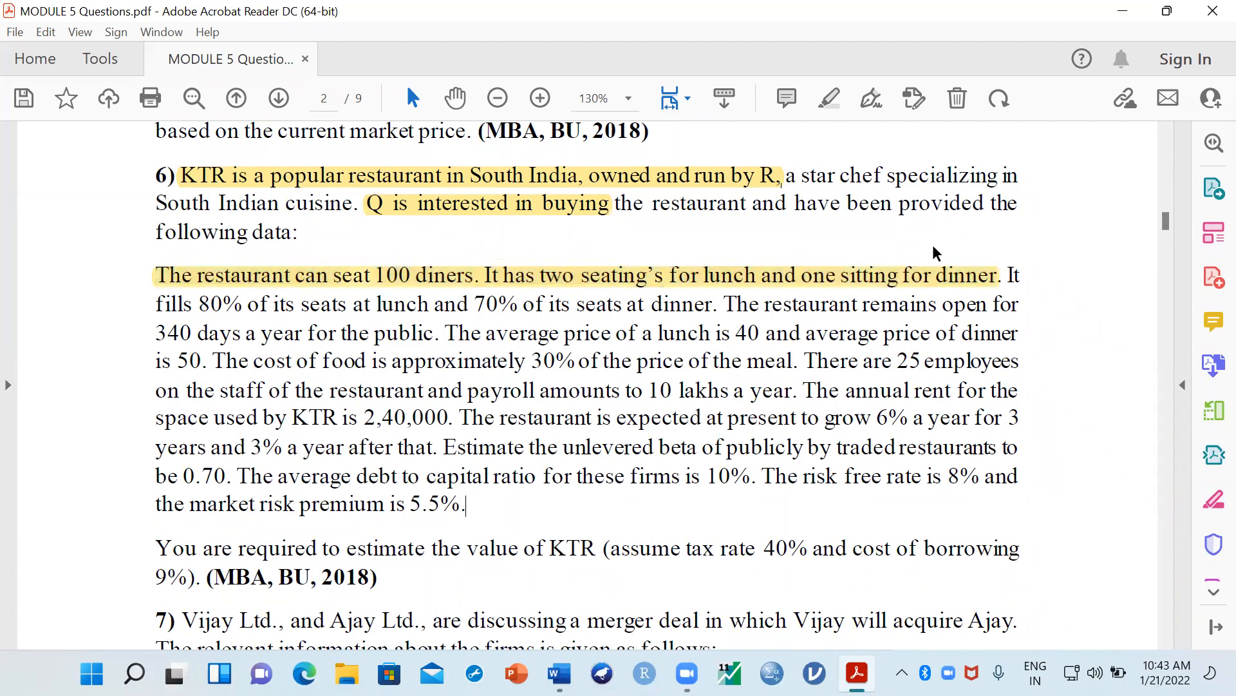
click(491, 92)
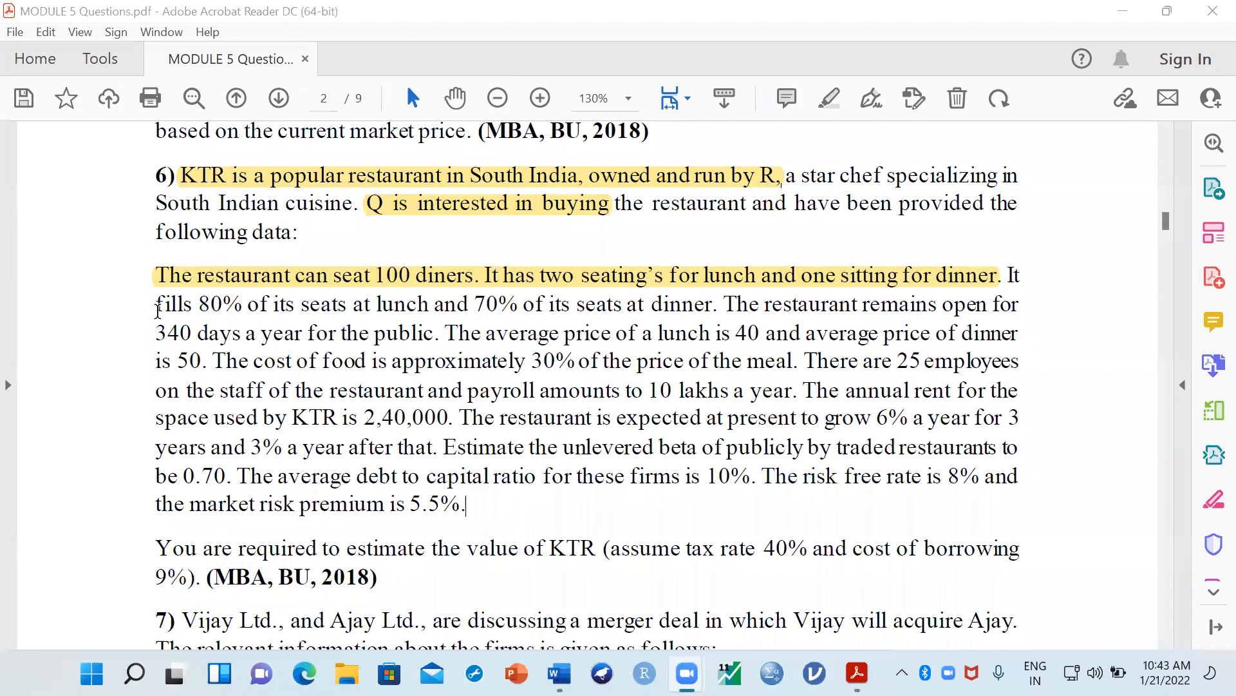
scroll(731, 317, down, 1)
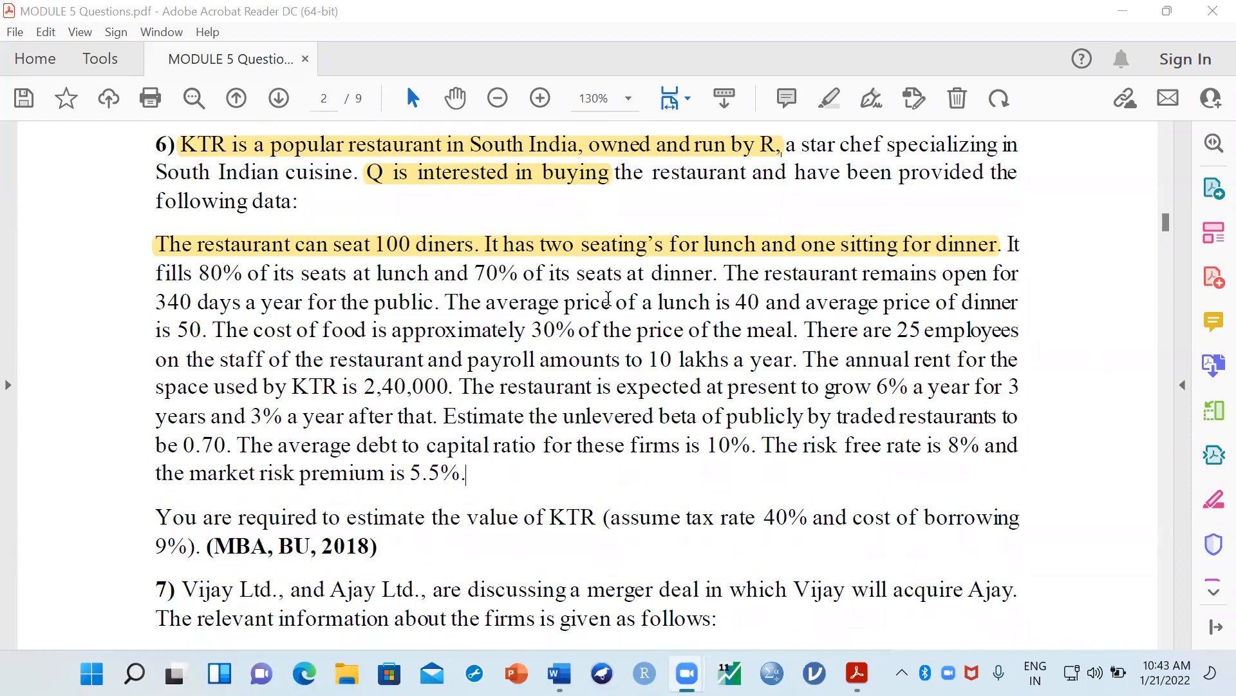
drag(160, 302, 436, 307)
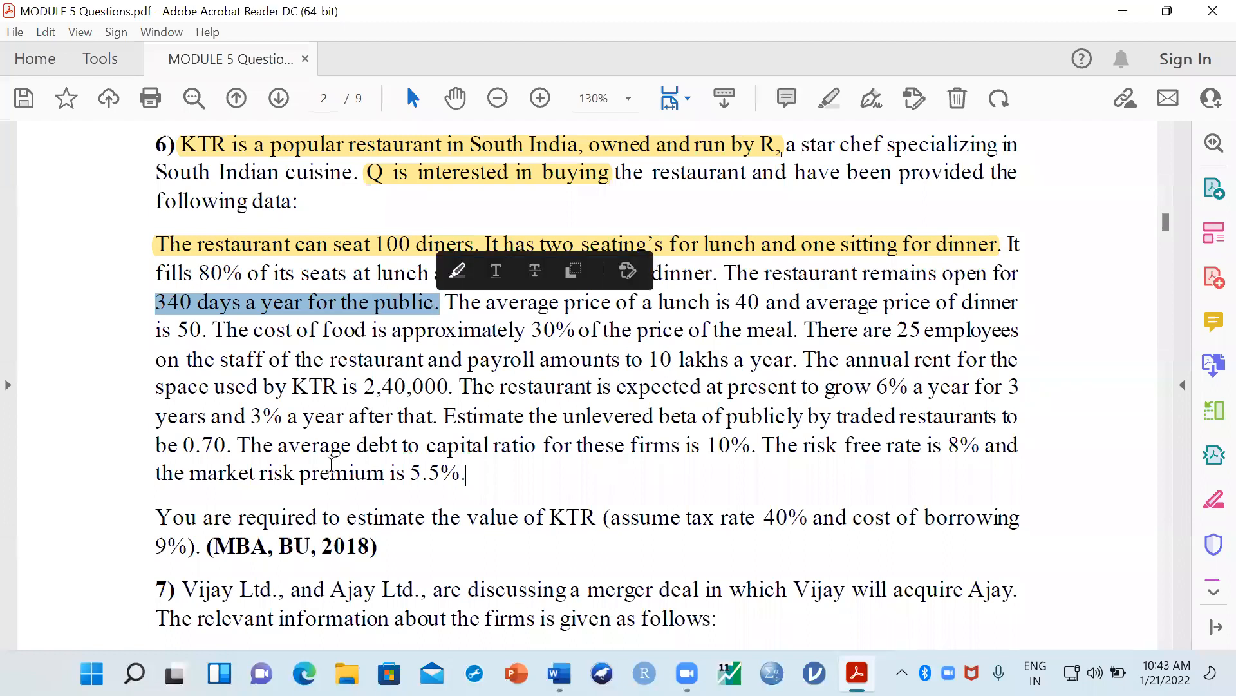
click(463, 270)
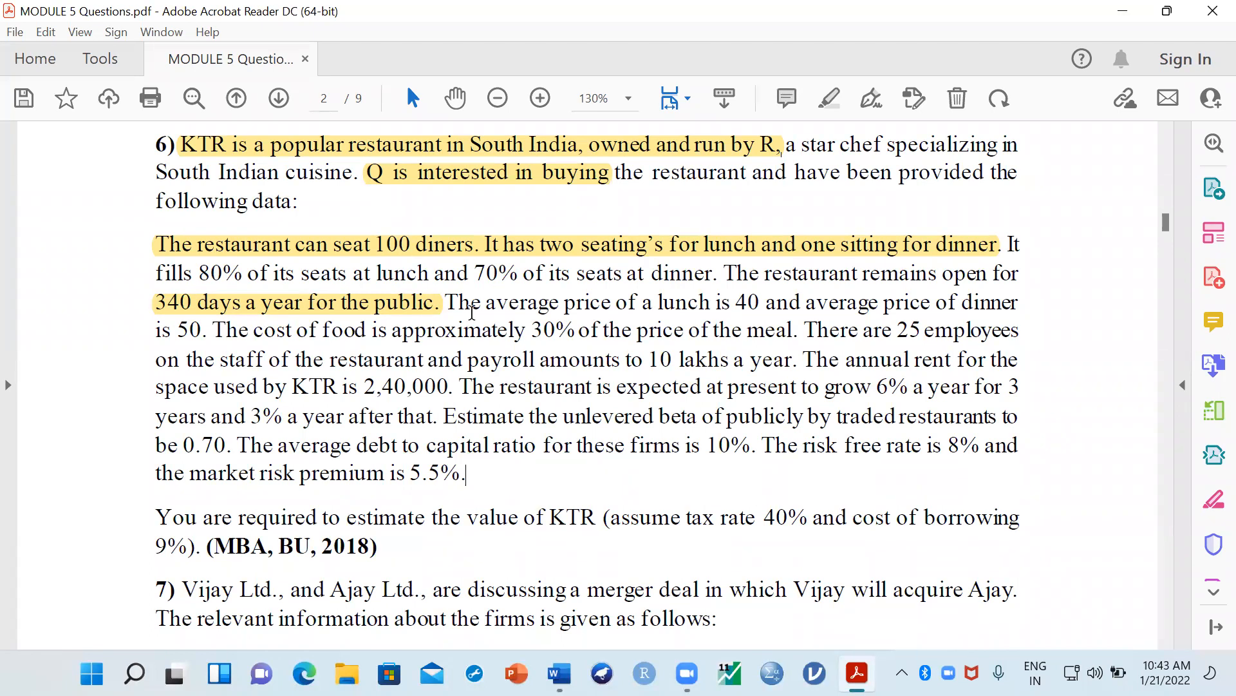
Step: Highlight "The average price of a lunch is 40" and "average price of dinner is 50." in question 6
drag(451, 300, 760, 303)
click(773, 270)
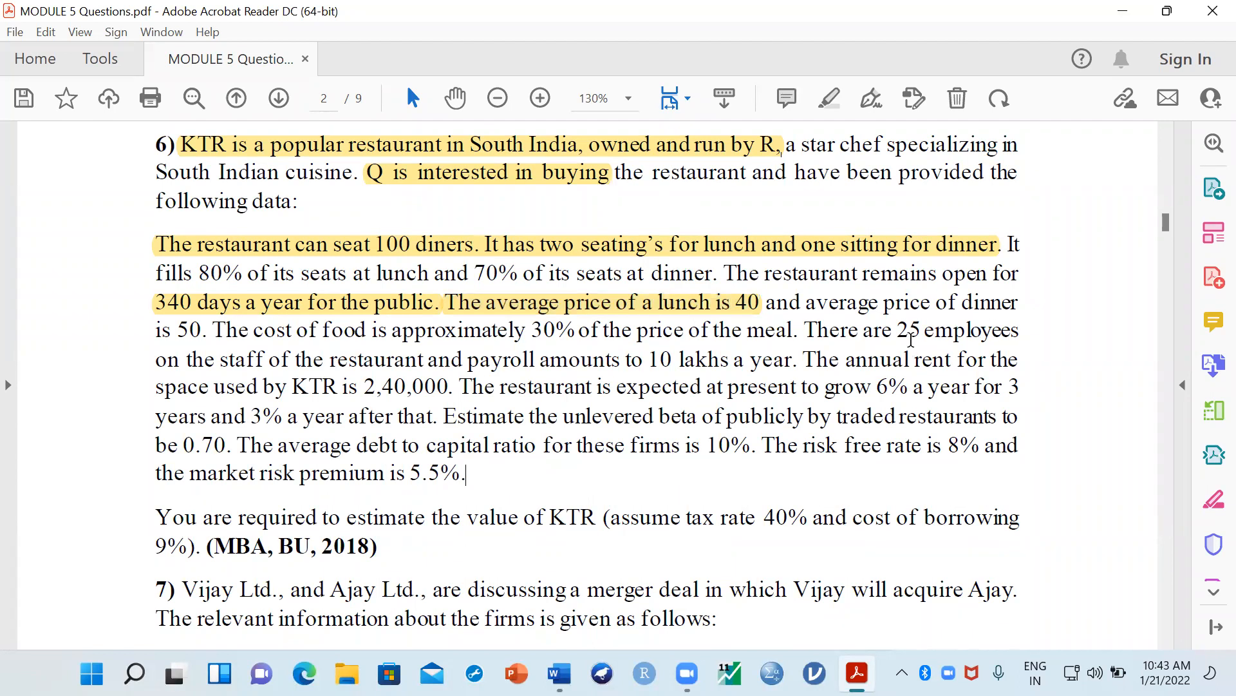
drag(810, 302, 208, 332)
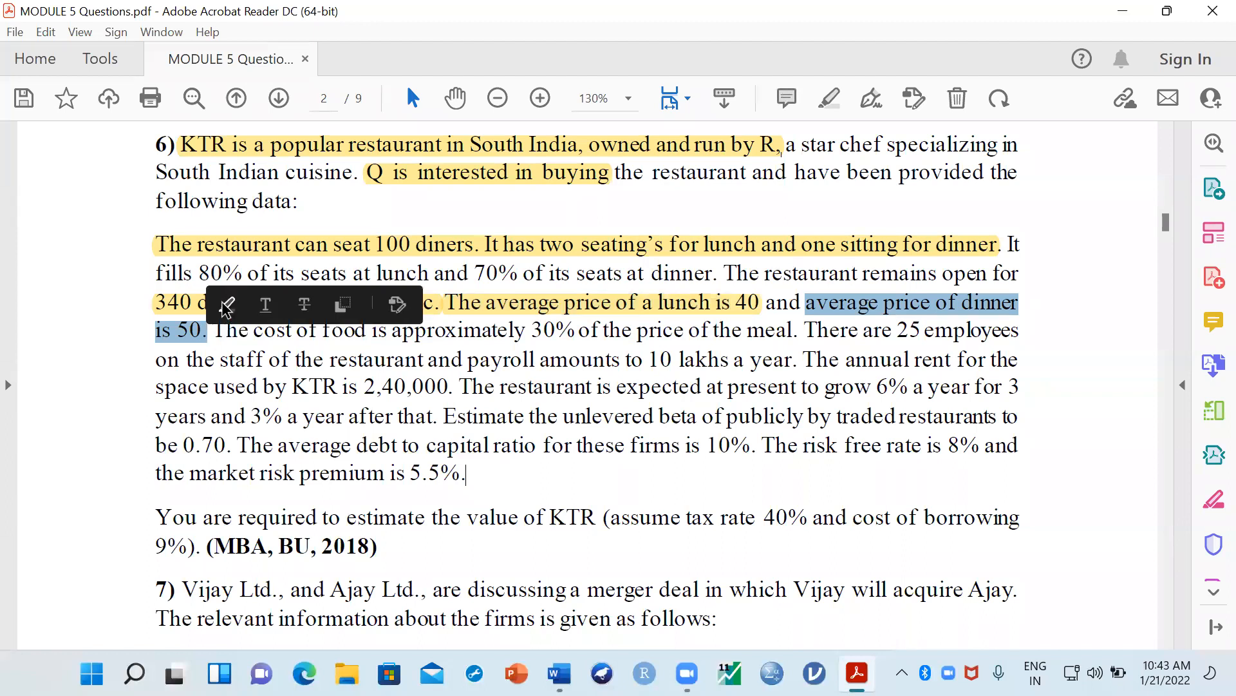
click(228, 308)
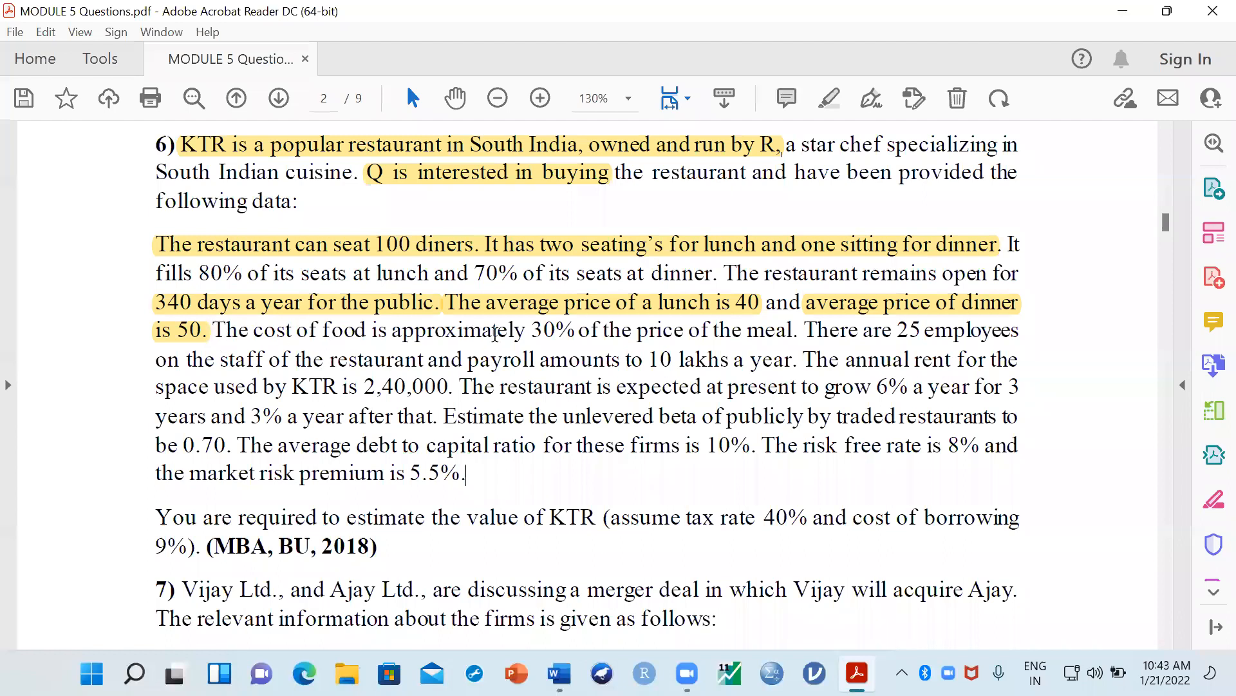
Step: Highlight "cost of food is approximately 30% of the price of the meal." in question 6's data paragraph
drag(495, 333, 563, 330)
click(549, 331)
drag(256, 330, 791, 329)
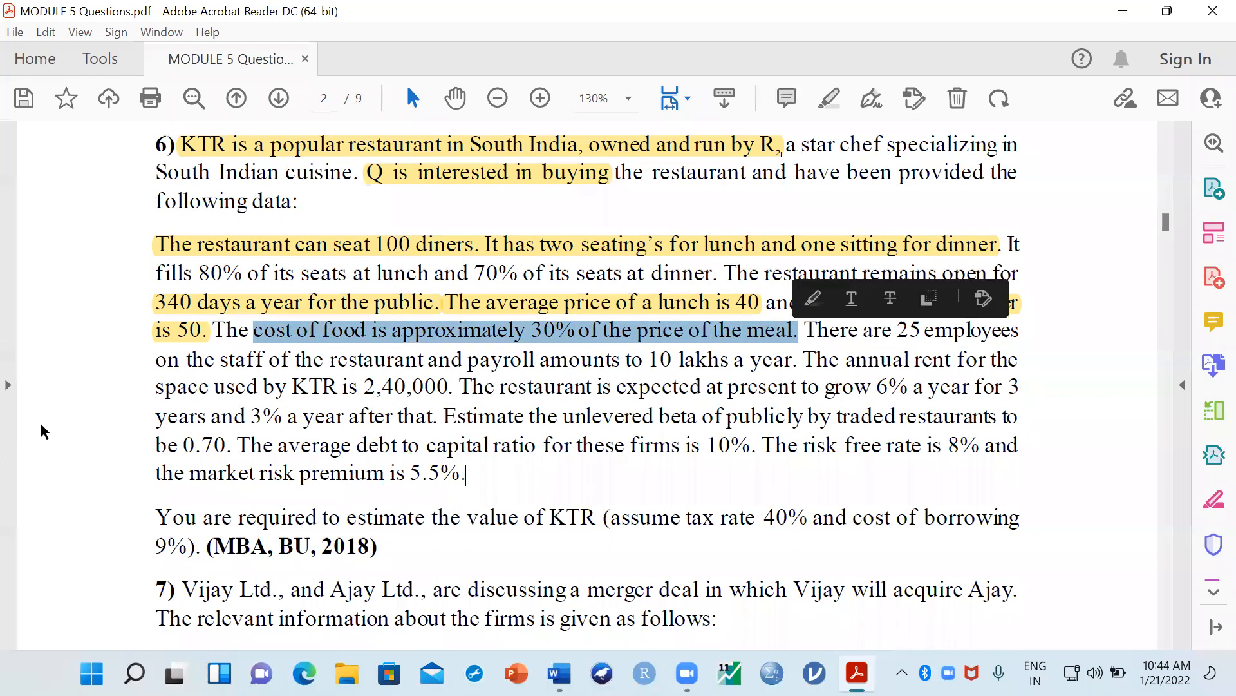
click(812, 298)
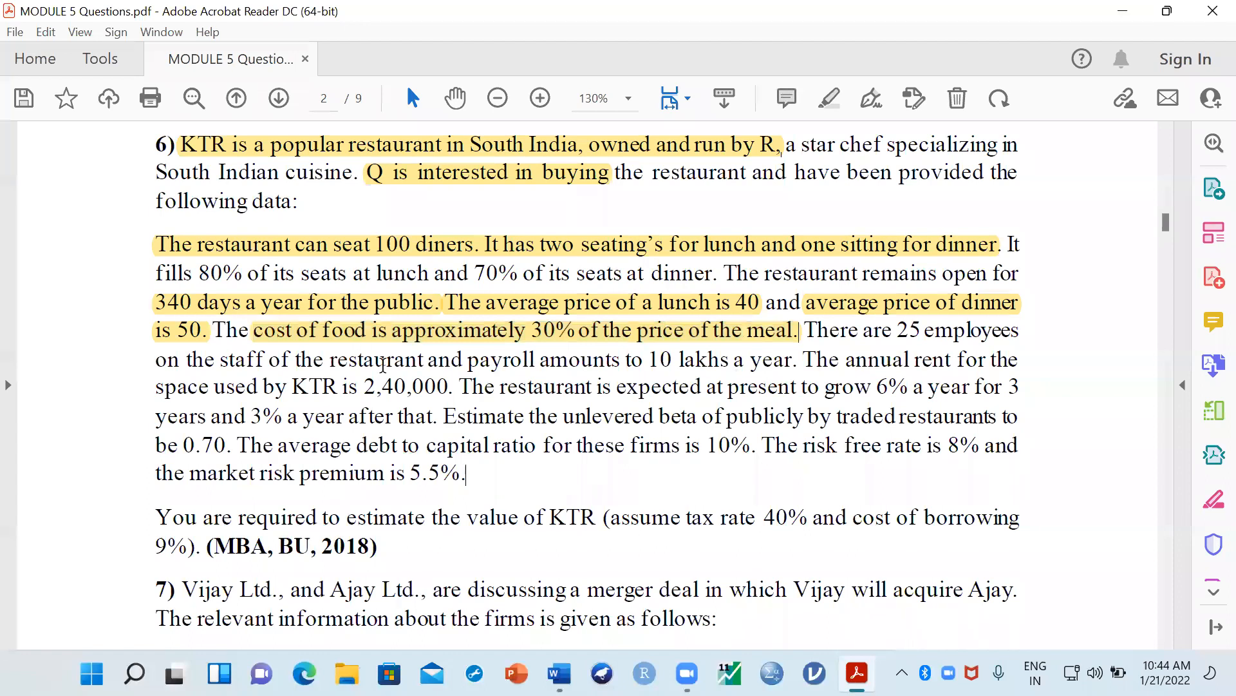
Step: Highlight the full sentences on the 25 employees with payroll of 10 lakhs a year and on KTR's annual rent of 2,40,000
scroll(349, 368, down, 1)
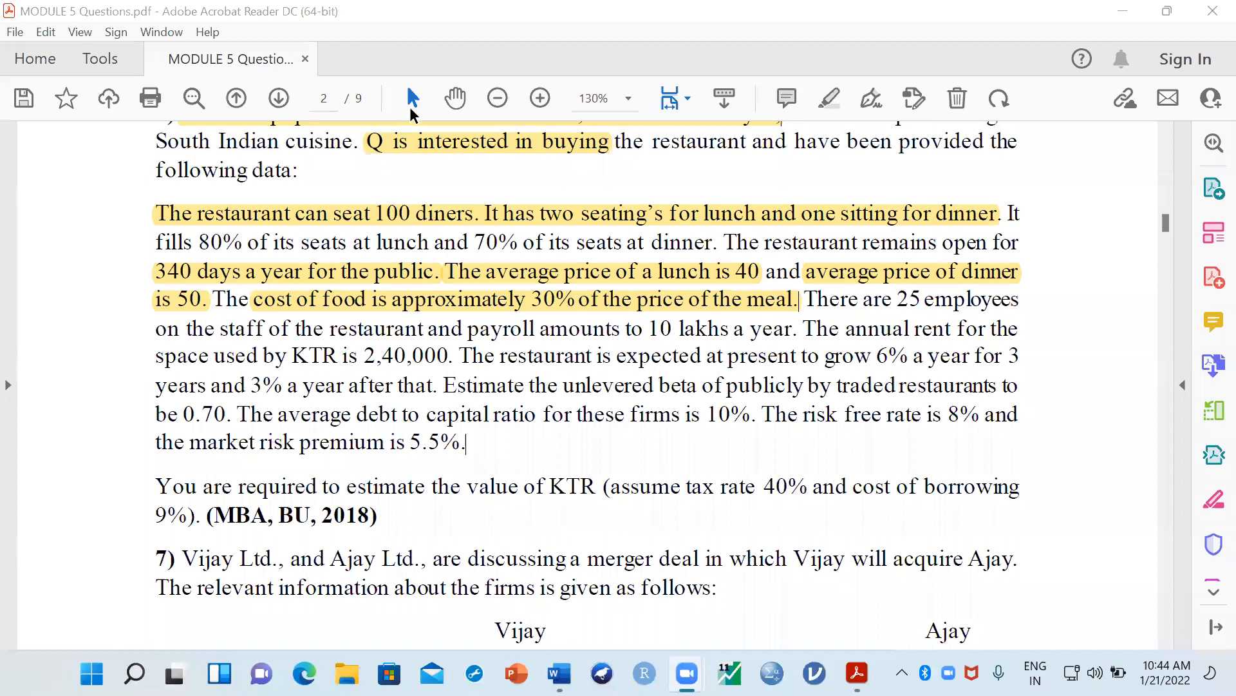
click(830, 299)
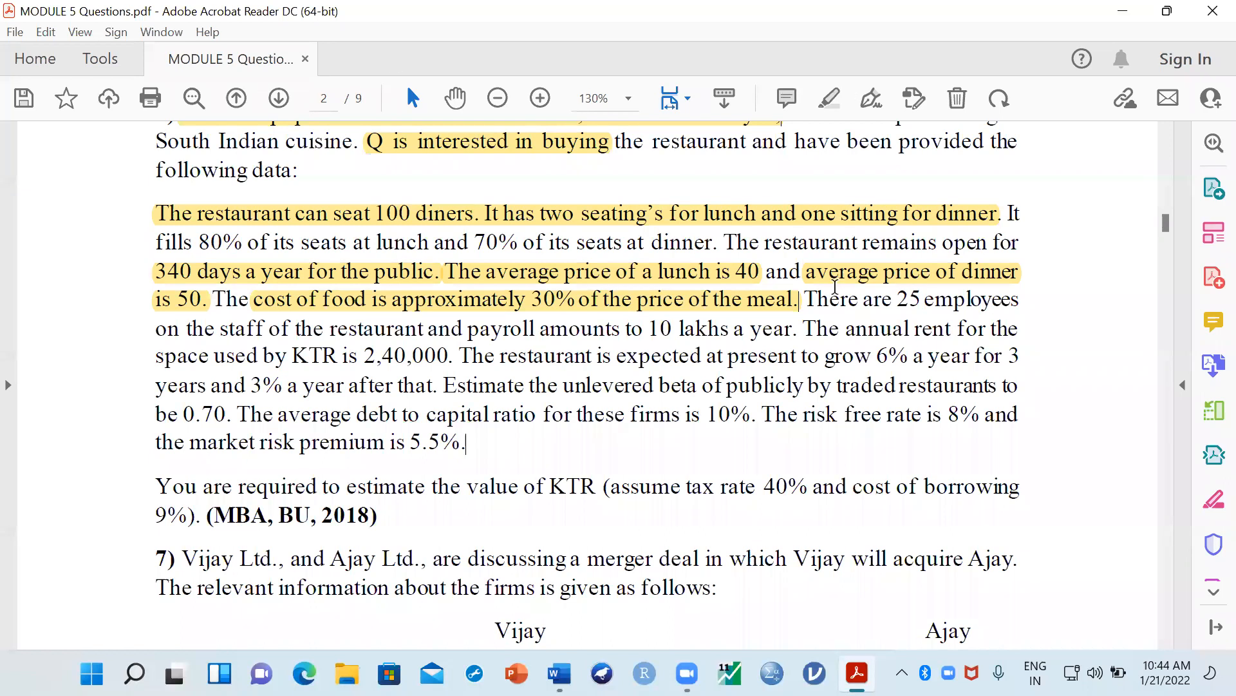
drag(805, 300, 799, 335)
click(818, 308)
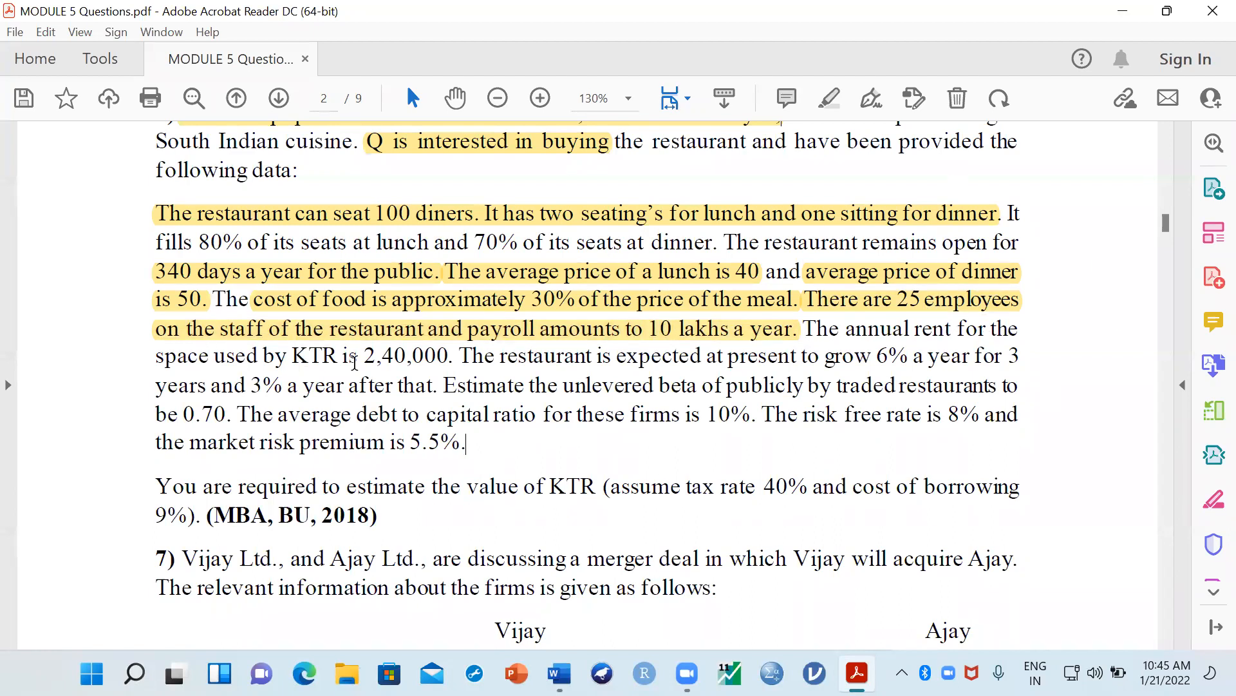
mouse_move(799, 339)
mouse_down()
mouse_move(415, 385)
mouse_move(455, 356)
mouse_up()
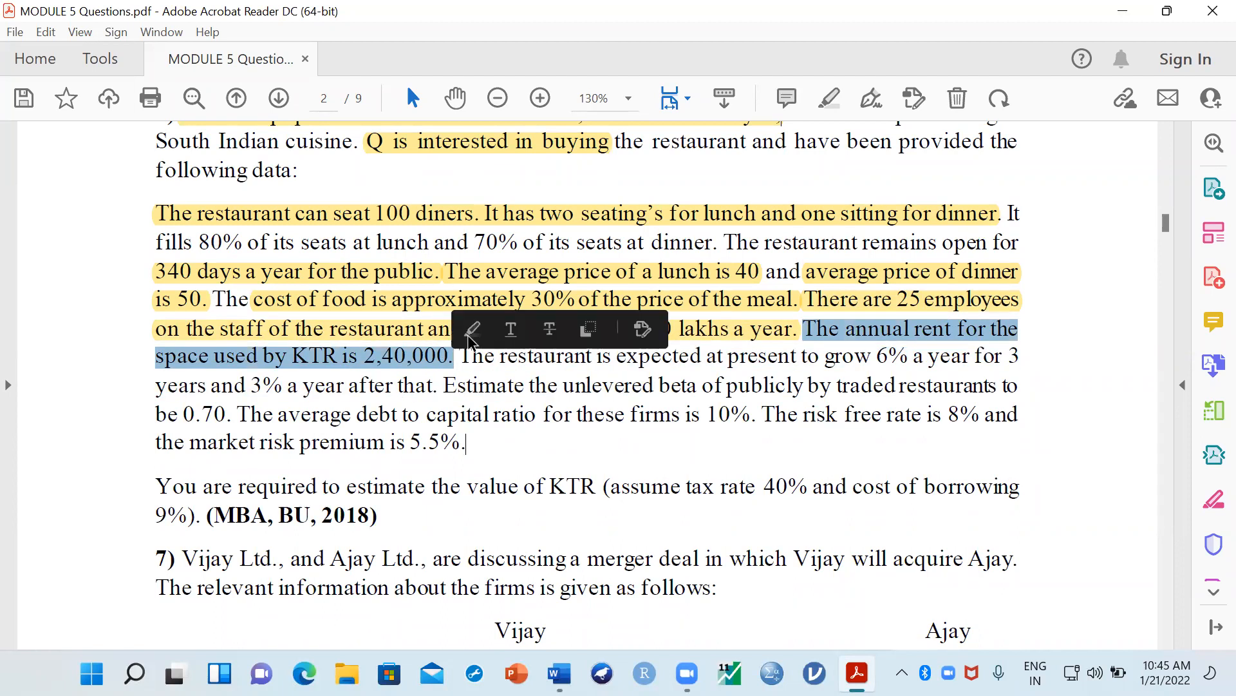
click(470, 332)
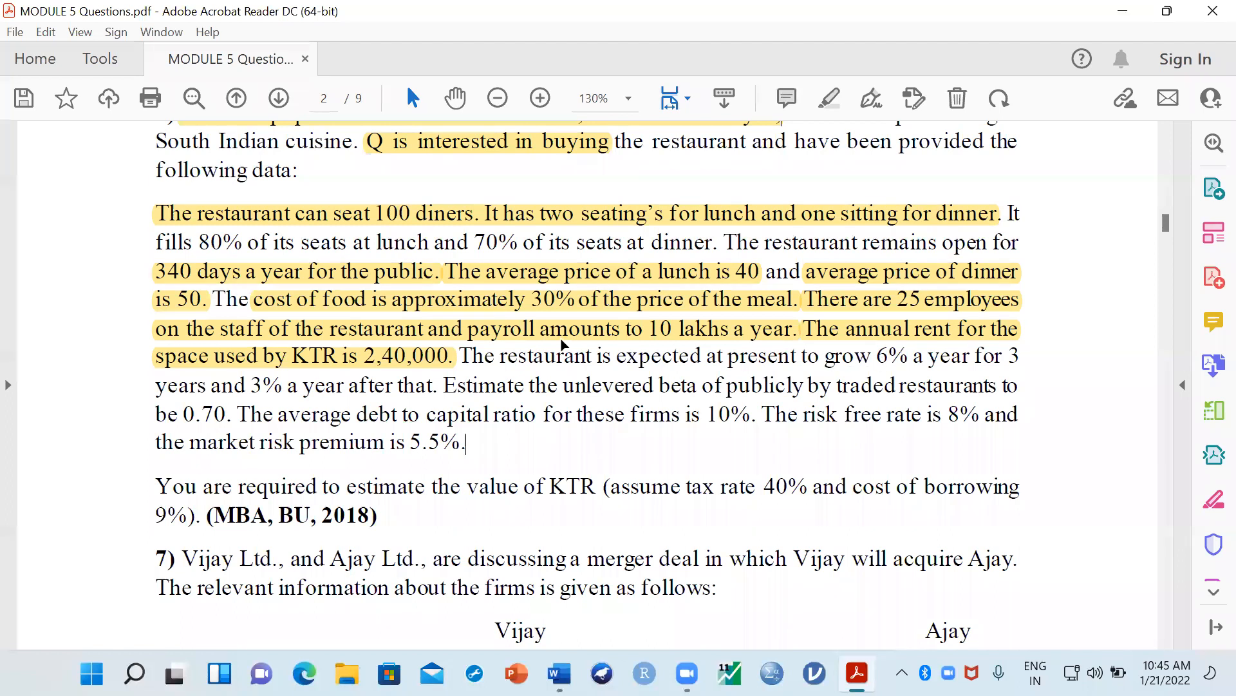
Step: Highlight "The restaurant is expected at present to grow 6% a year" and "for 3 years and 3% a year after that."
mouse_move(463, 356)
mouse_down()
mouse_move(654, 387)
mouse_move(968, 355)
mouse_up()
click(956, 325)
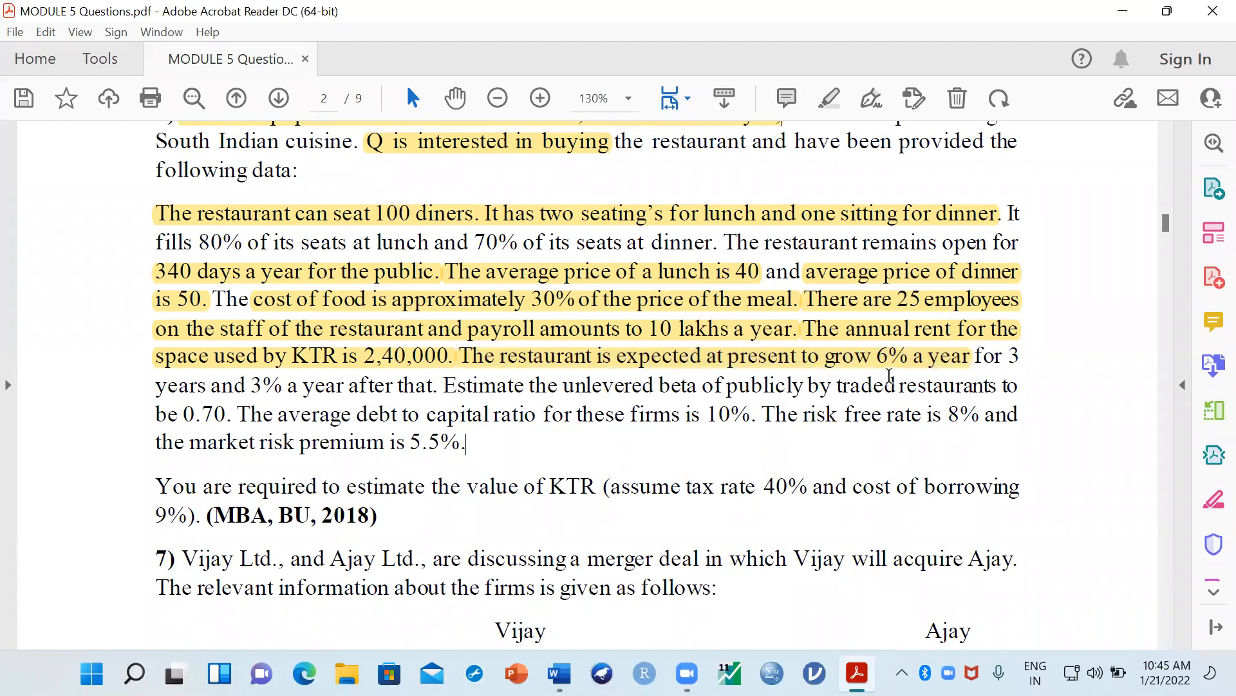
click(966, 356)
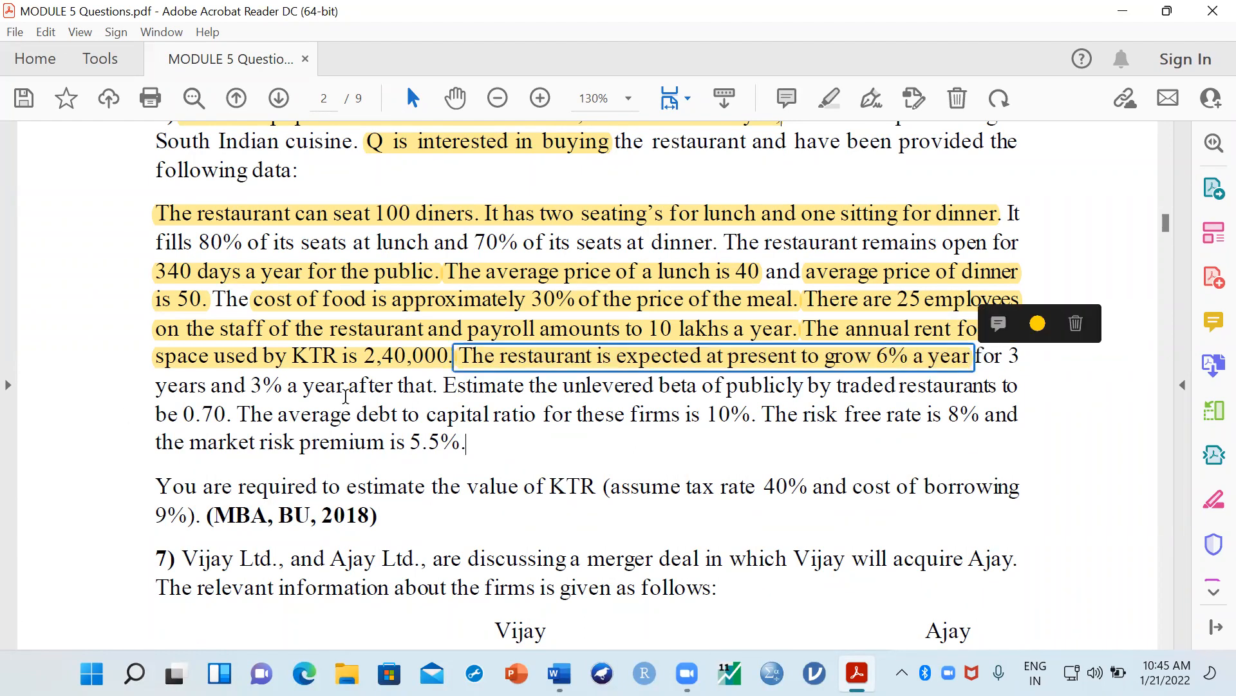
mouse_move(982, 356)
mouse_down()
mouse_move(819, 382)
mouse_move(266, 399)
mouse_move(224, 385)
mouse_move(438, 387)
mouse_up()
click(461, 358)
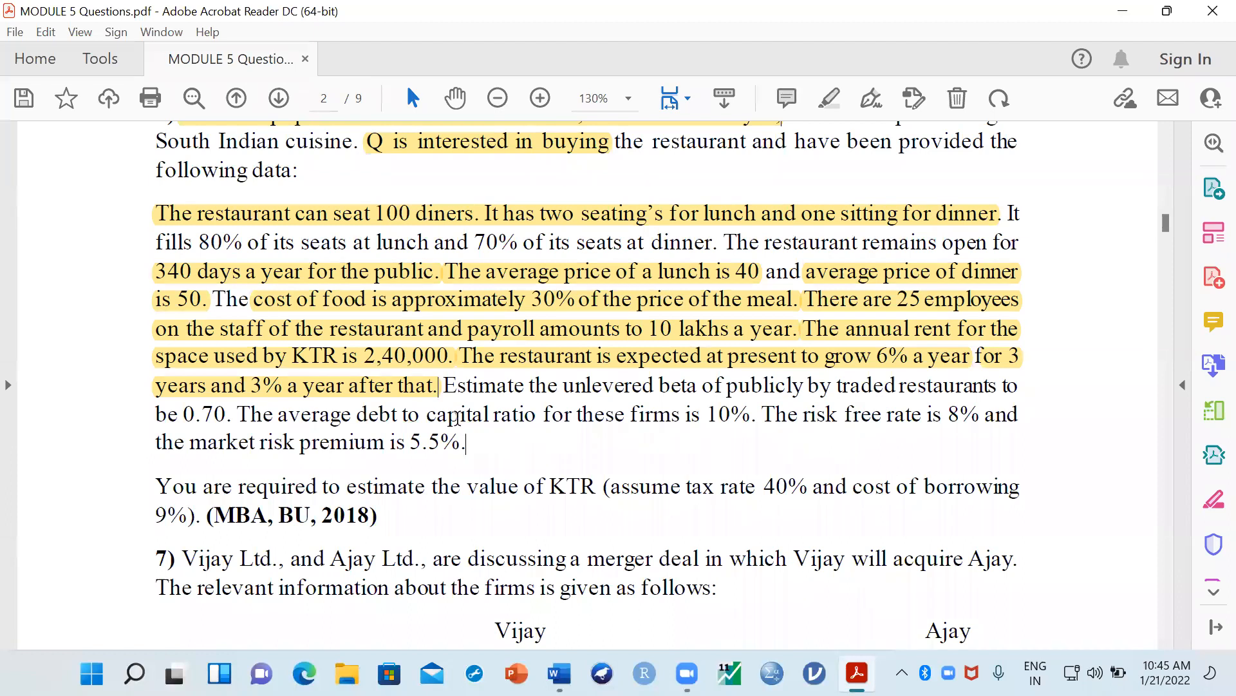
Step: Highlight the beta value "be 0.70." and the sentence "The average debt to capital ratio for these firms is 10%."
drag(232, 418, 144, 416)
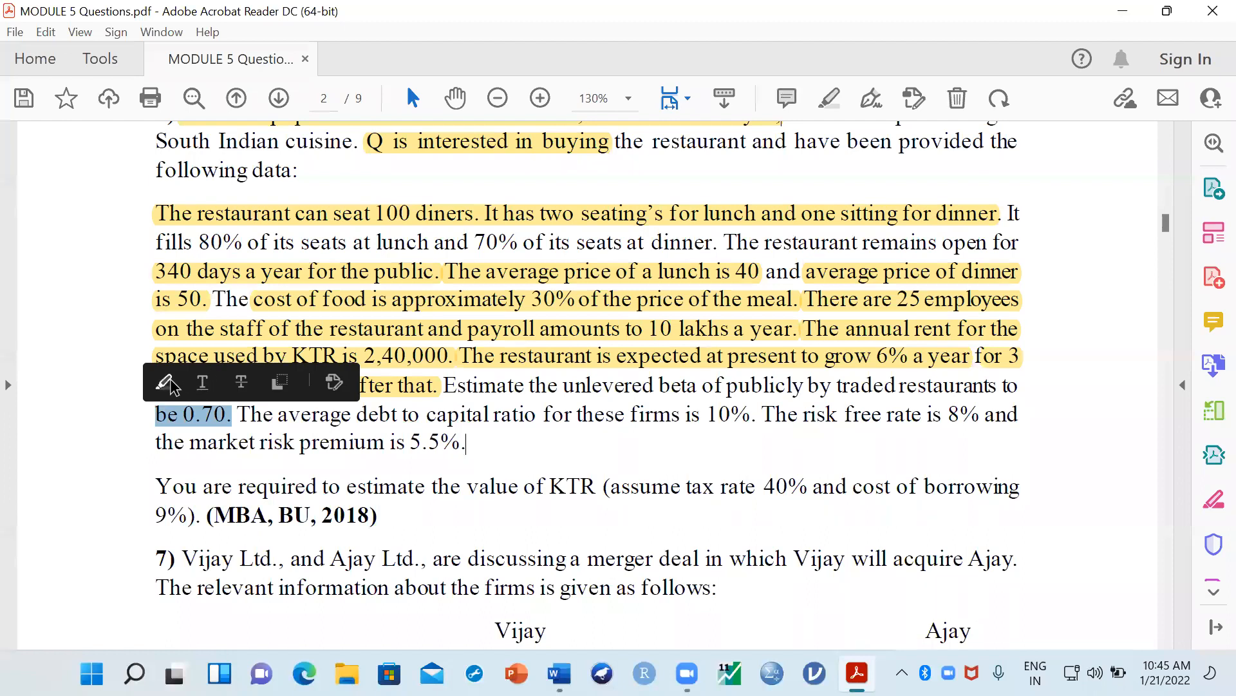
click(166, 383)
scroll(270, 383, down, 3)
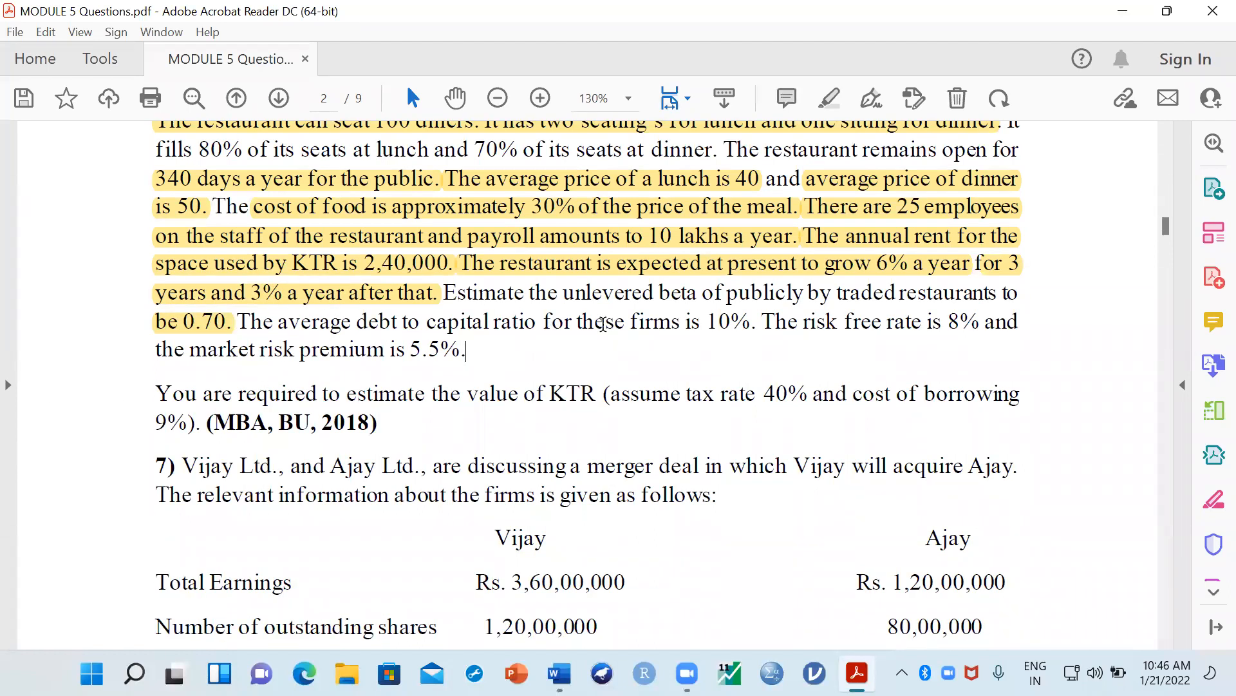
drag(240, 320, 755, 322)
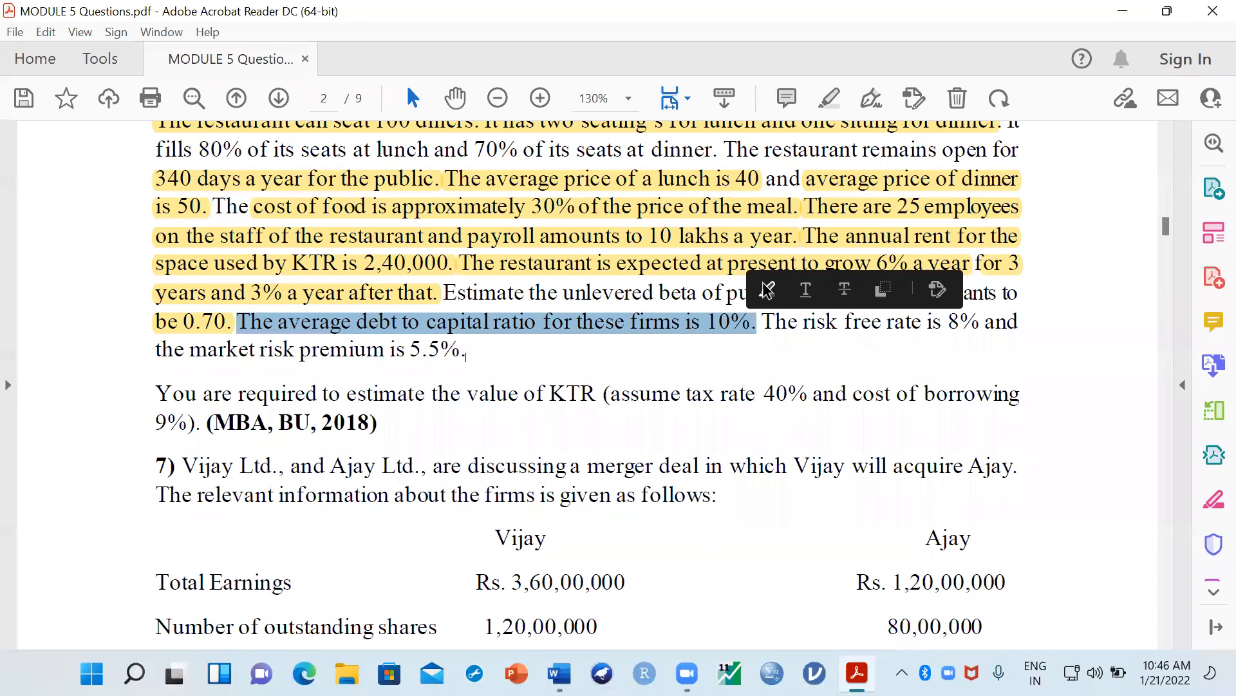
click(766, 289)
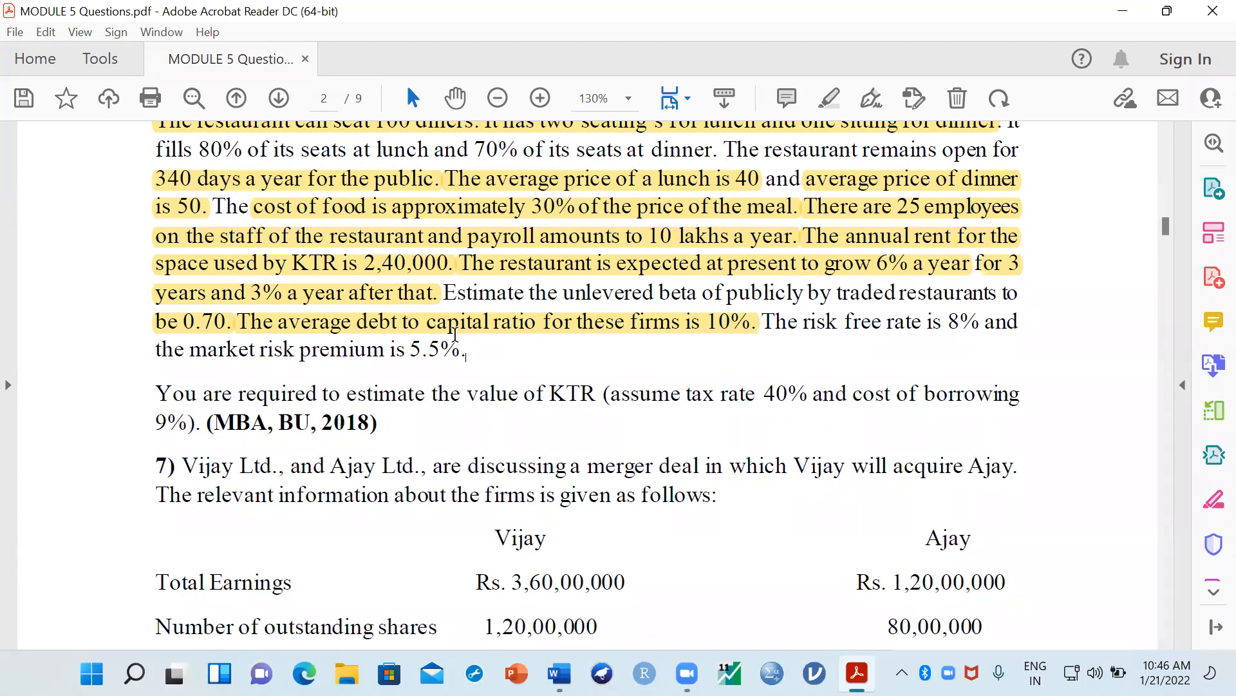
Step: Highlight "The risk free rate is 8%" in question 6's data paragraph
scroll(455, 334, up, 1)
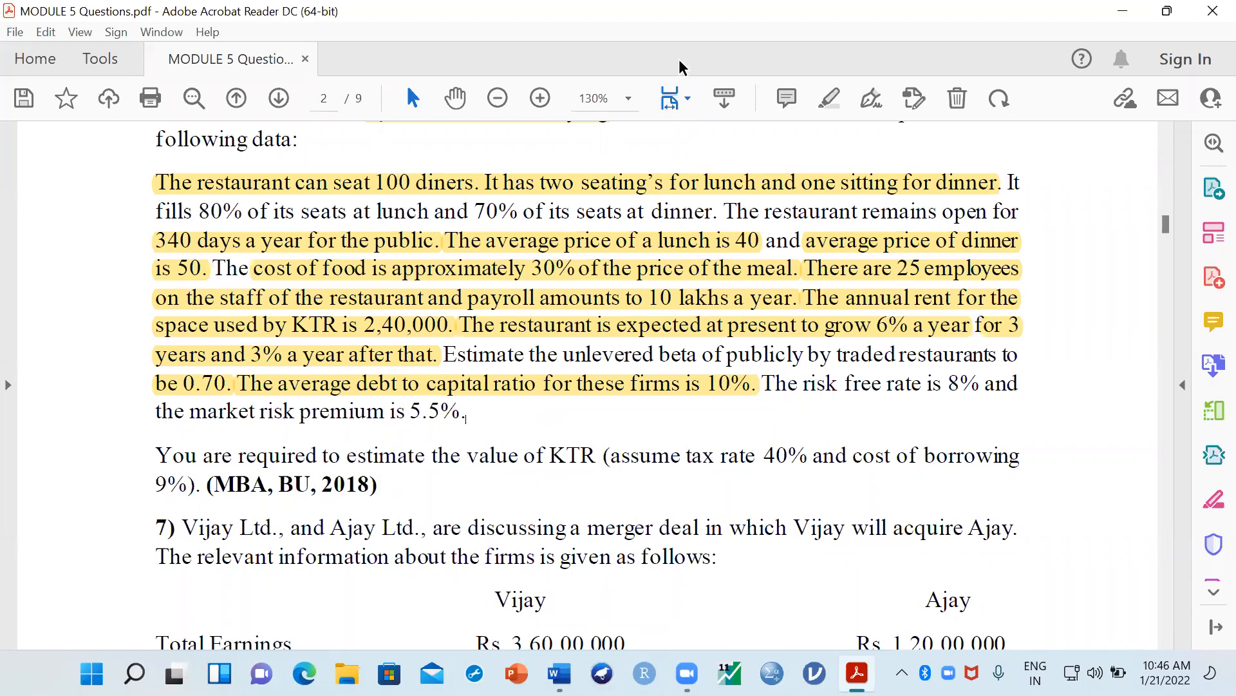
click(879, 395)
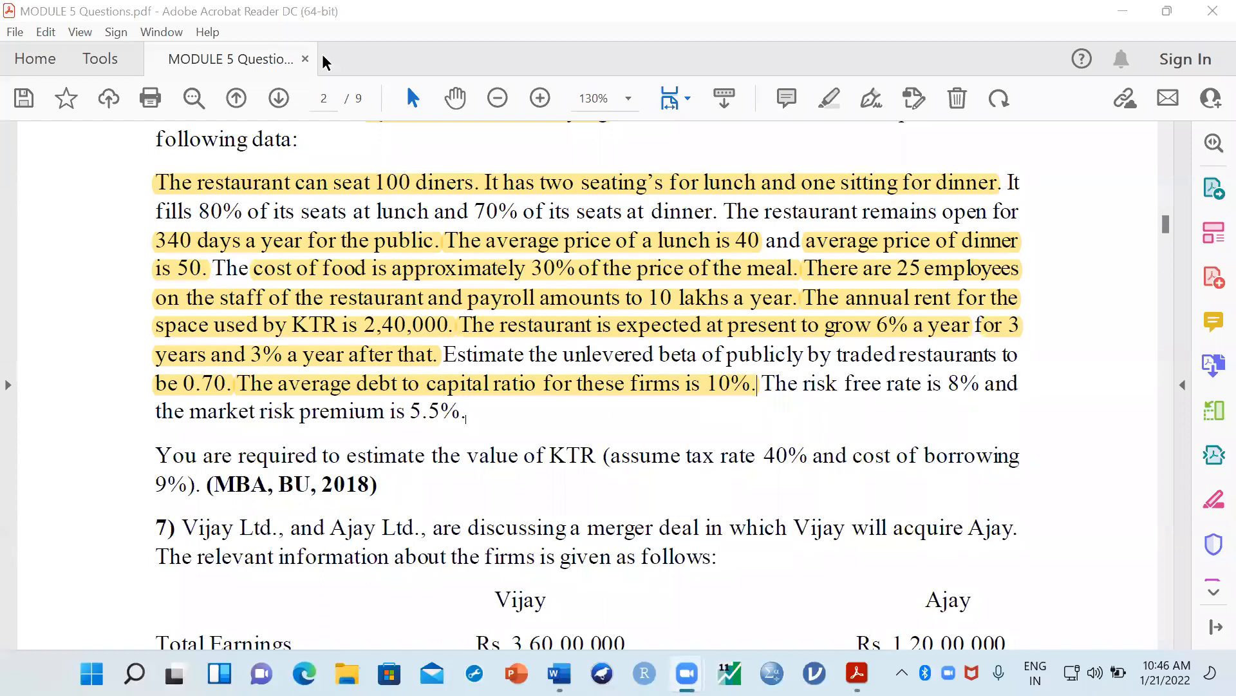
drag(770, 379, 976, 385)
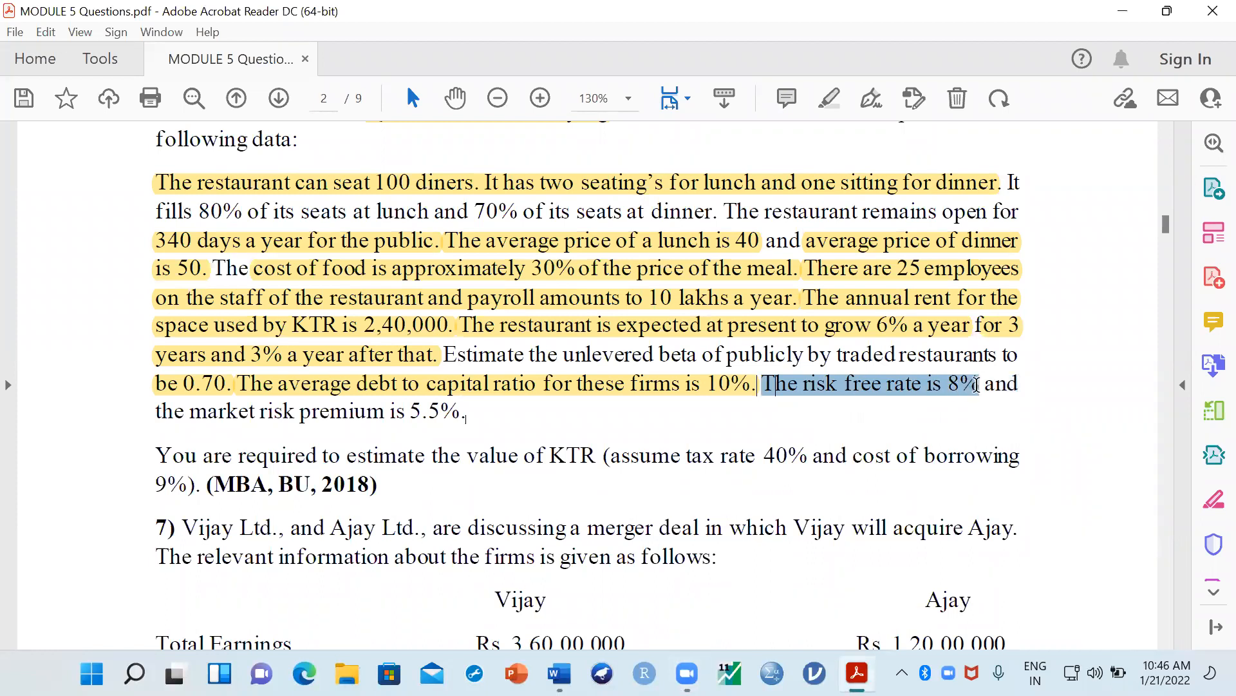
right_click(969, 357)
click(1005, 402)
Step: Highlight "market risk premium is 5.5%." and the words "unlevered beta" in question 6
scroll(671, 404, down, 1)
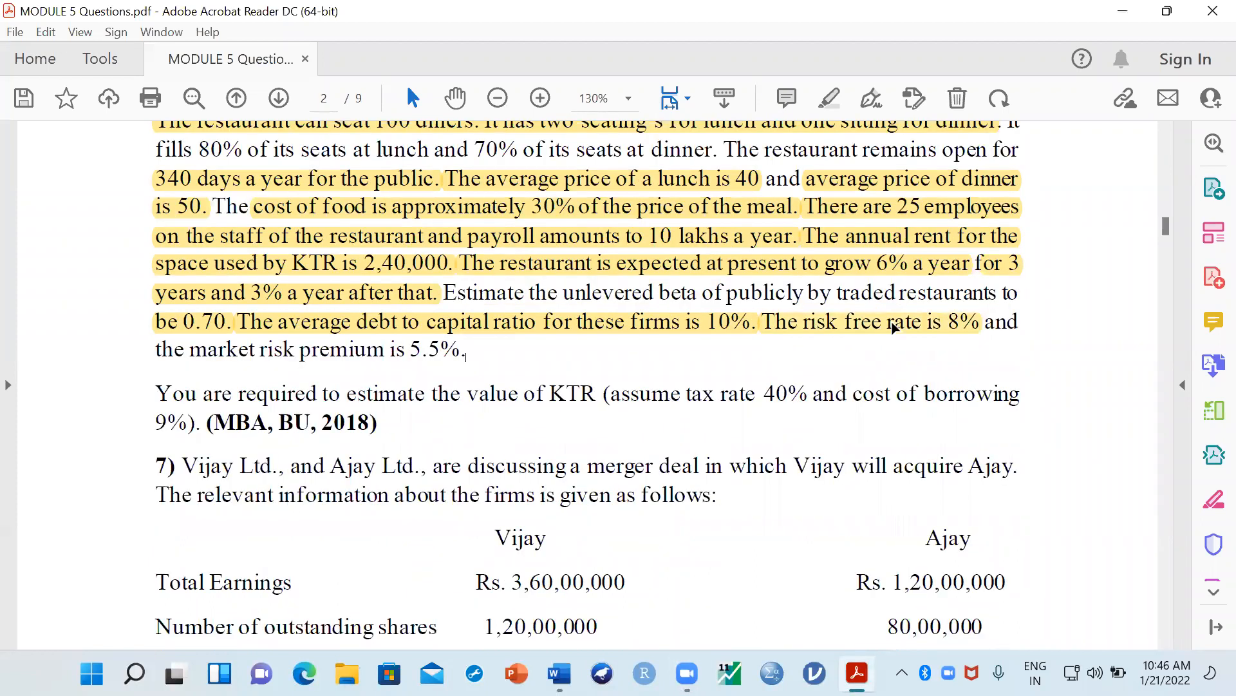
drag(190, 351, 464, 350)
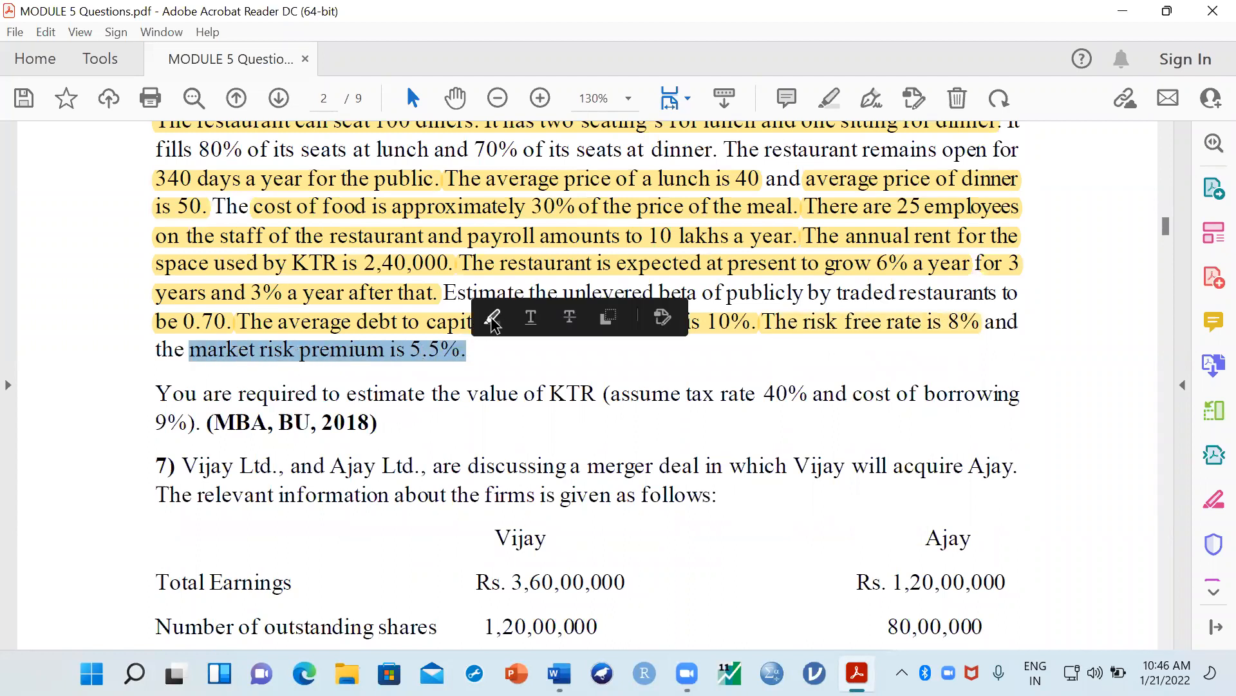
click(493, 319)
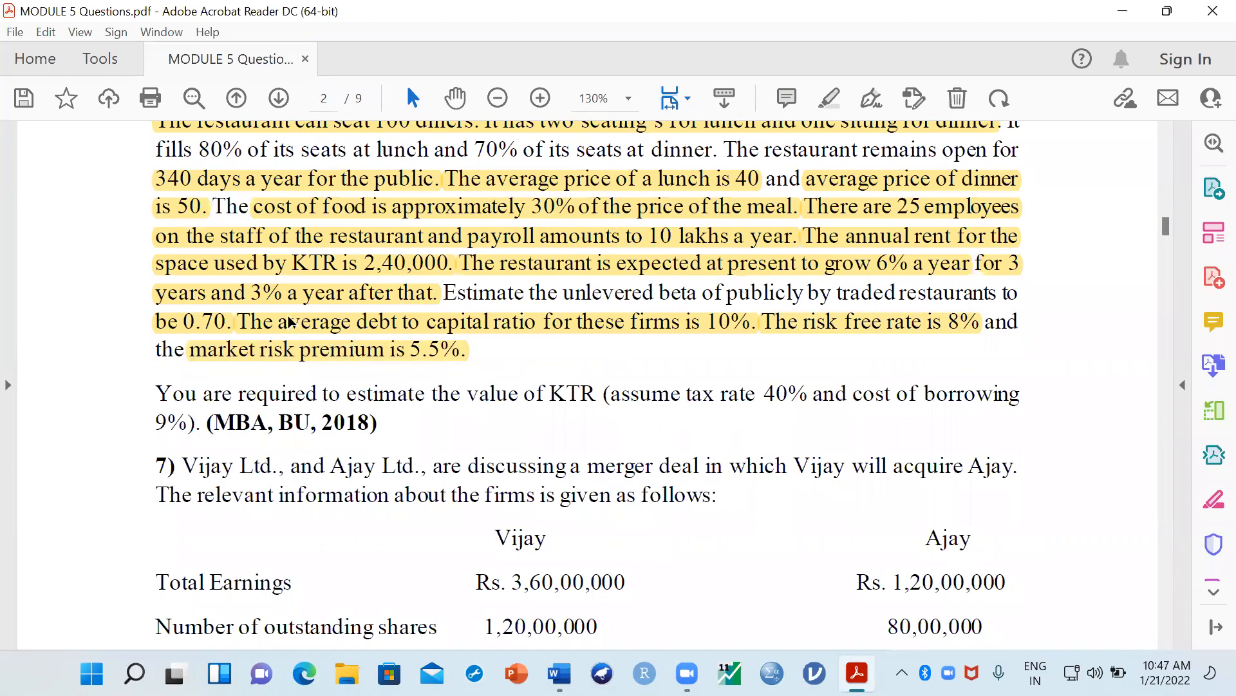
drag(564, 293, 698, 294)
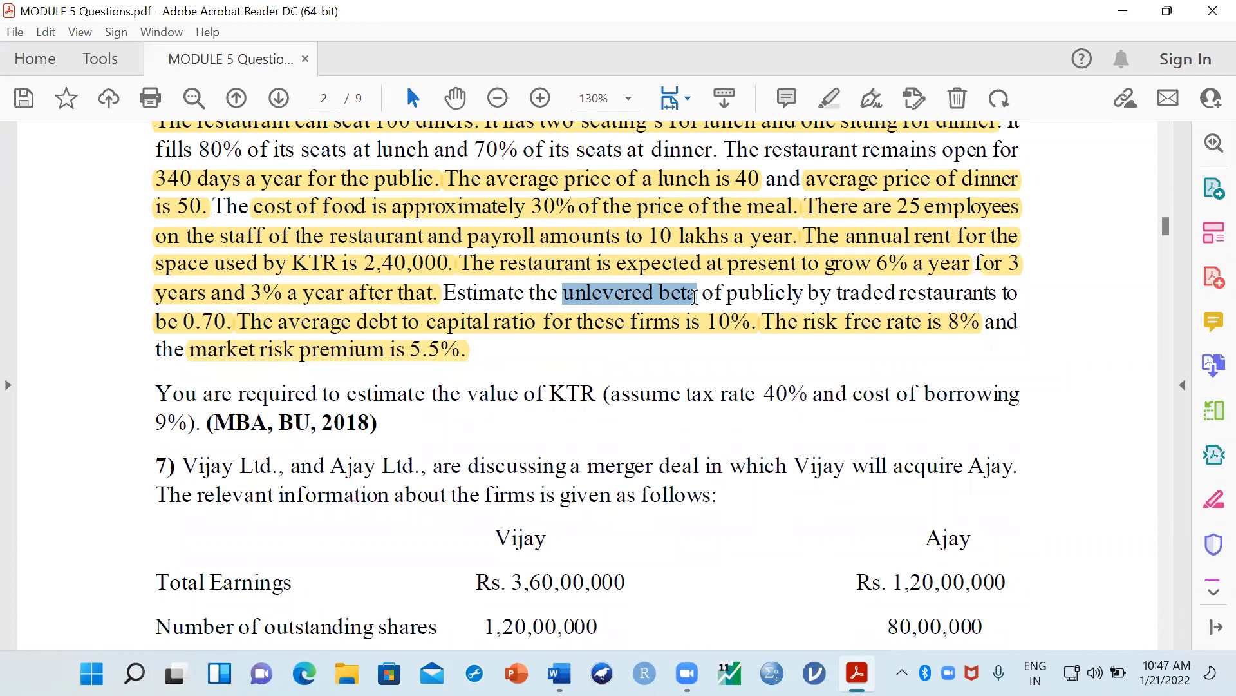
click(714, 256)
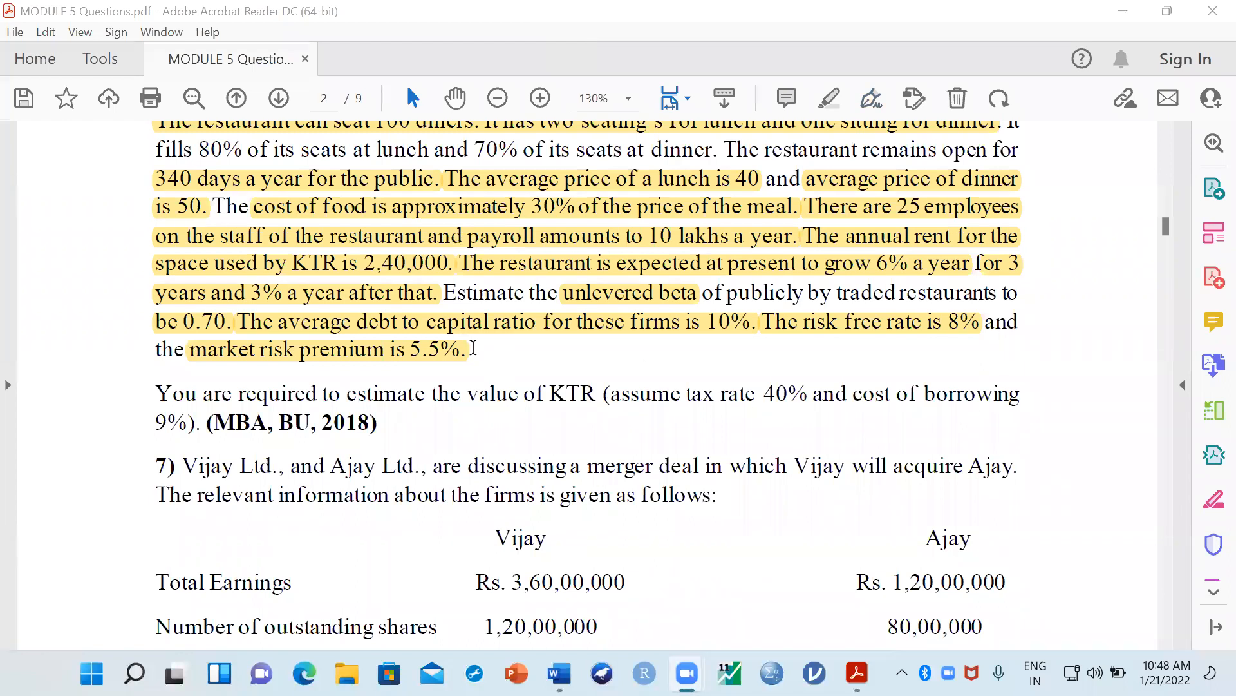
scroll(474, 347, up, 2)
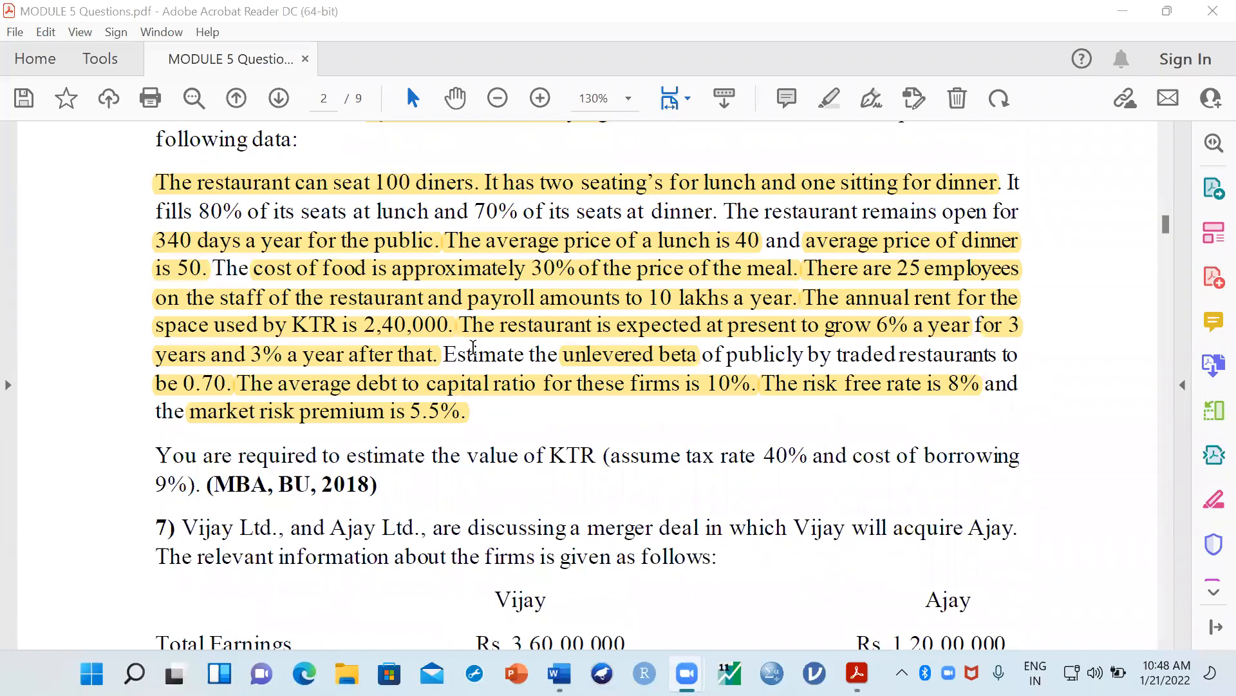
scroll(473, 348, down, 2)
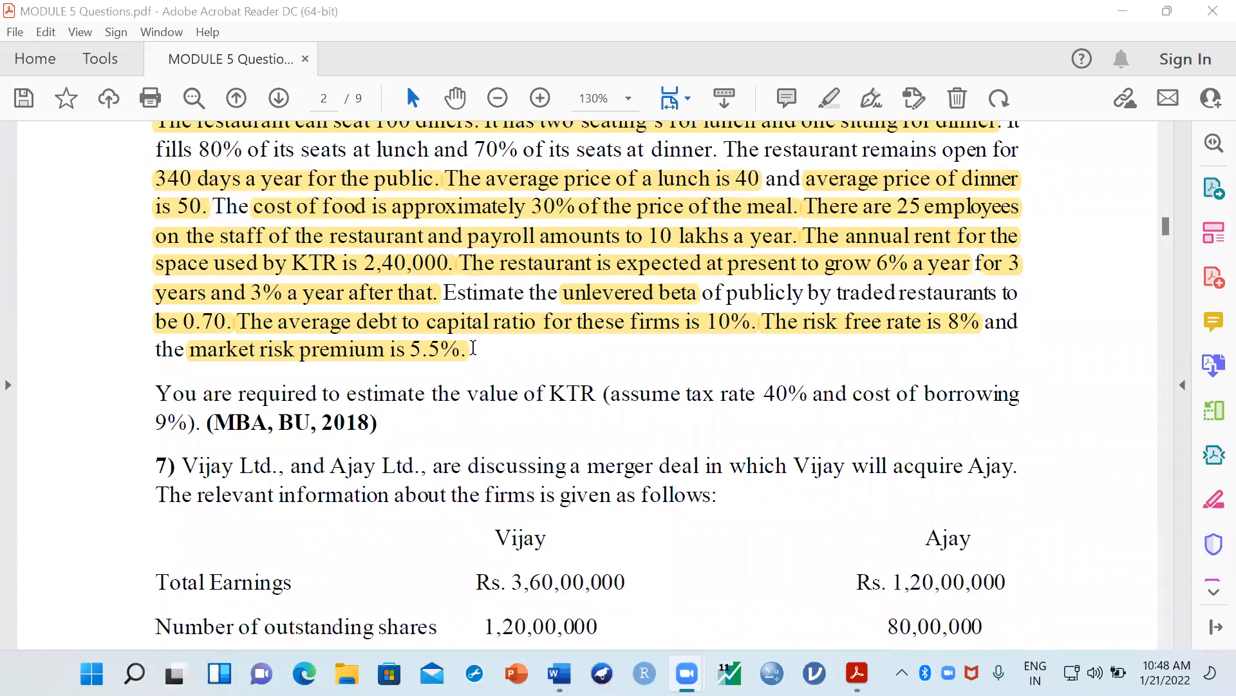
scroll(473, 348, up, 1)
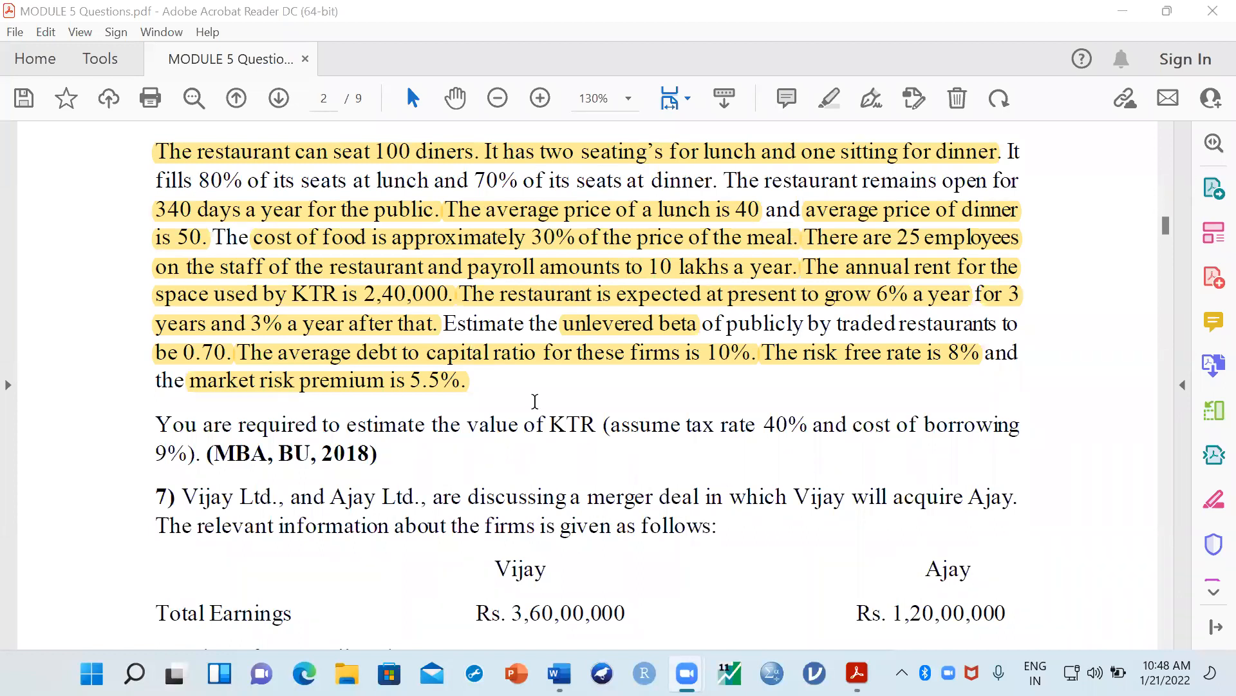
scroll(534, 401, down, 2)
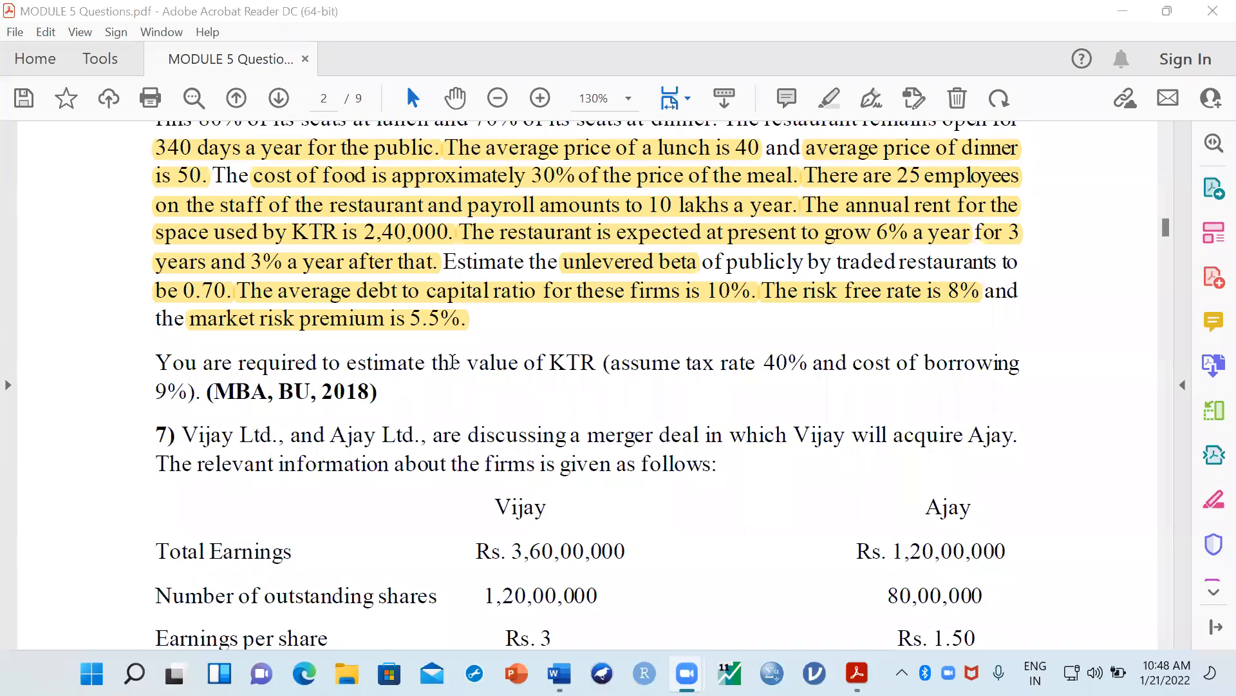
scroll(453, 362, up, 1)
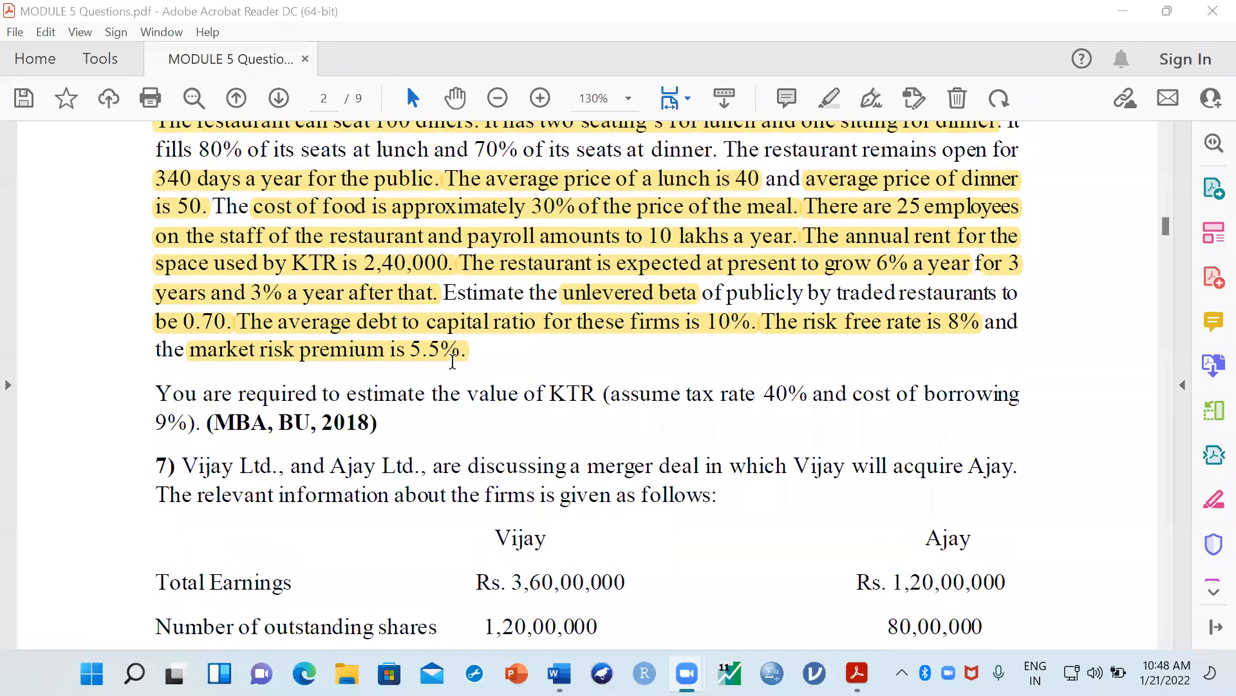
Step: Highlight "value of KTR" in question 6's requirement sentence
scroll(453, 362, down, 1)
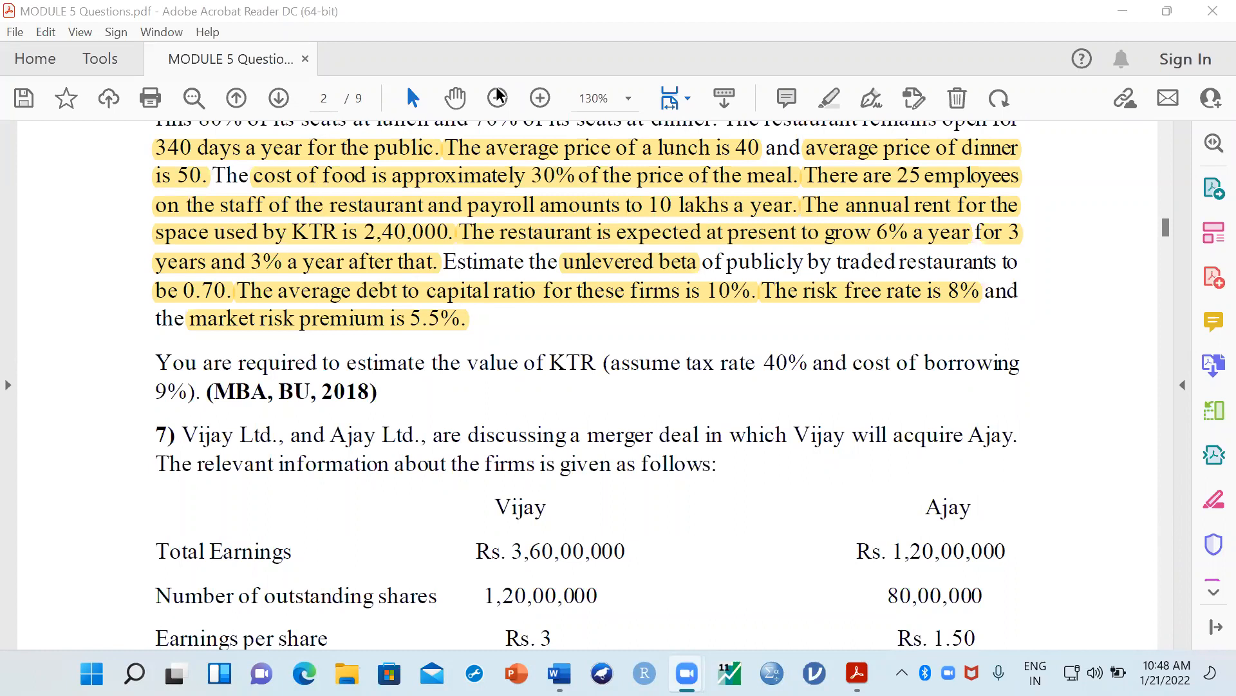
scroll(277, 343, down, 2)
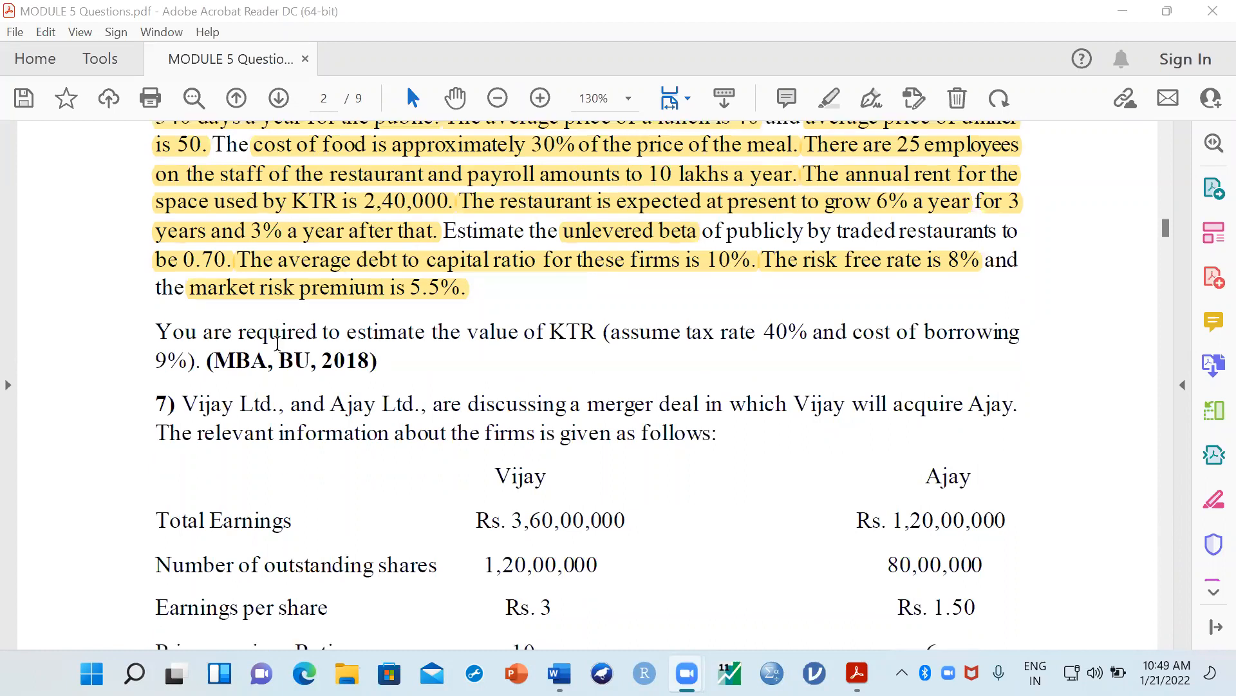
scroll(426, 406, up, 2)
drag(599, 364, 491, 365)
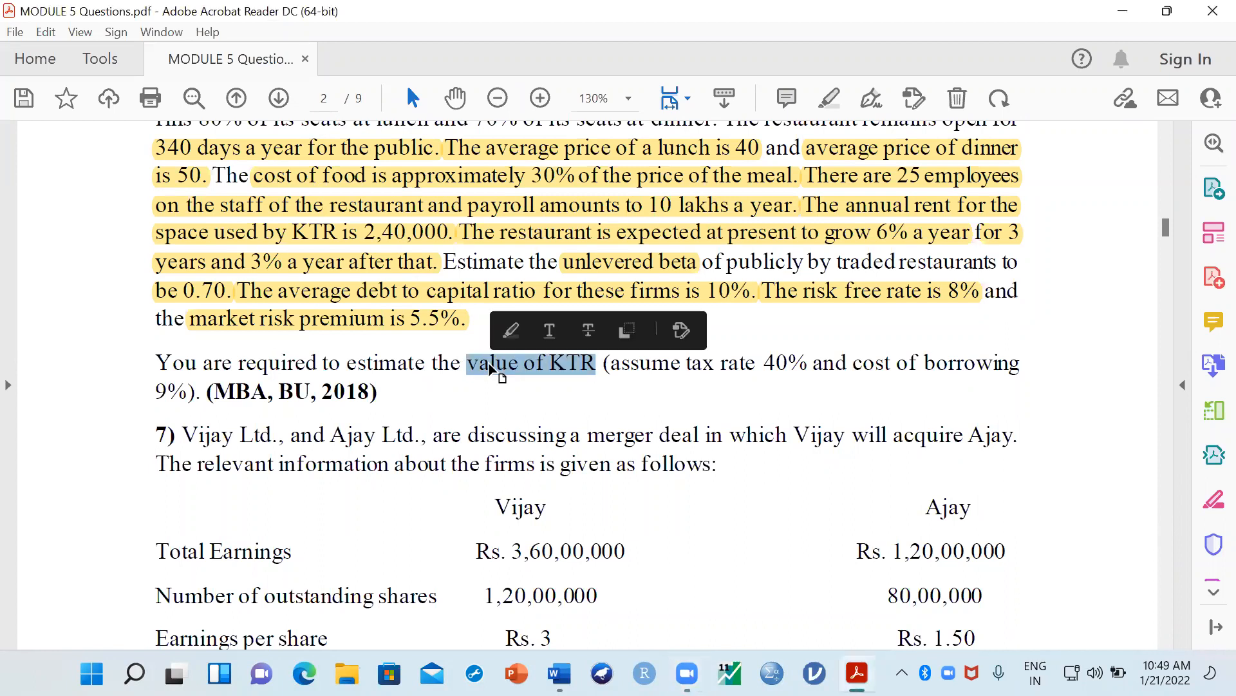
click(509, 329)
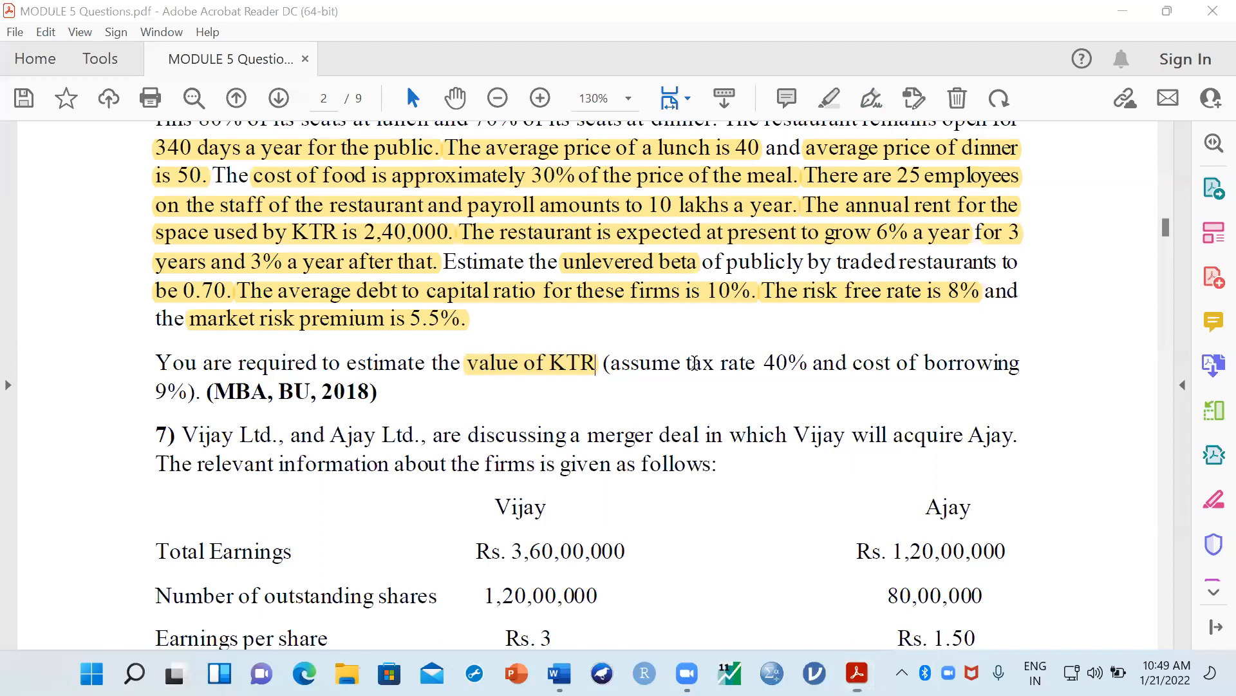
Step: Highlight "assume tax rate 40%" and "cost of borrowing 9%)" in question 6's requirement sentence
drag(611, 365, 808, 367)
click(815, 329)
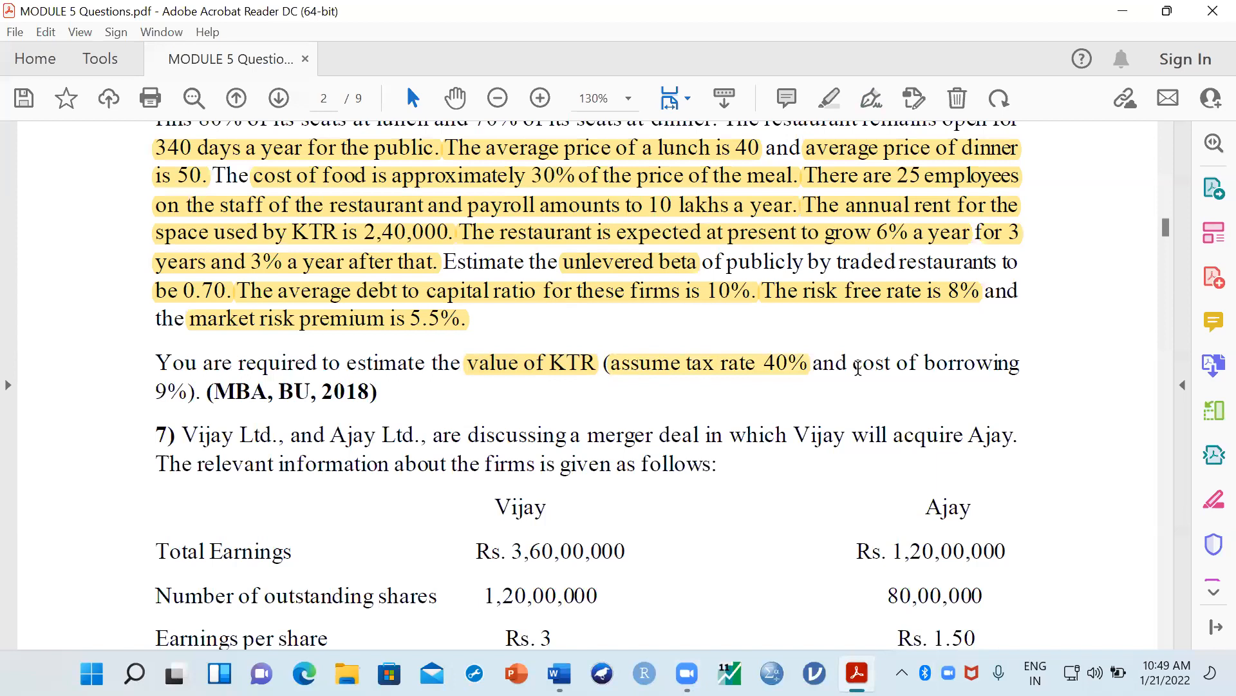
drag(863, 367, 195, 392)
click(215, 330)
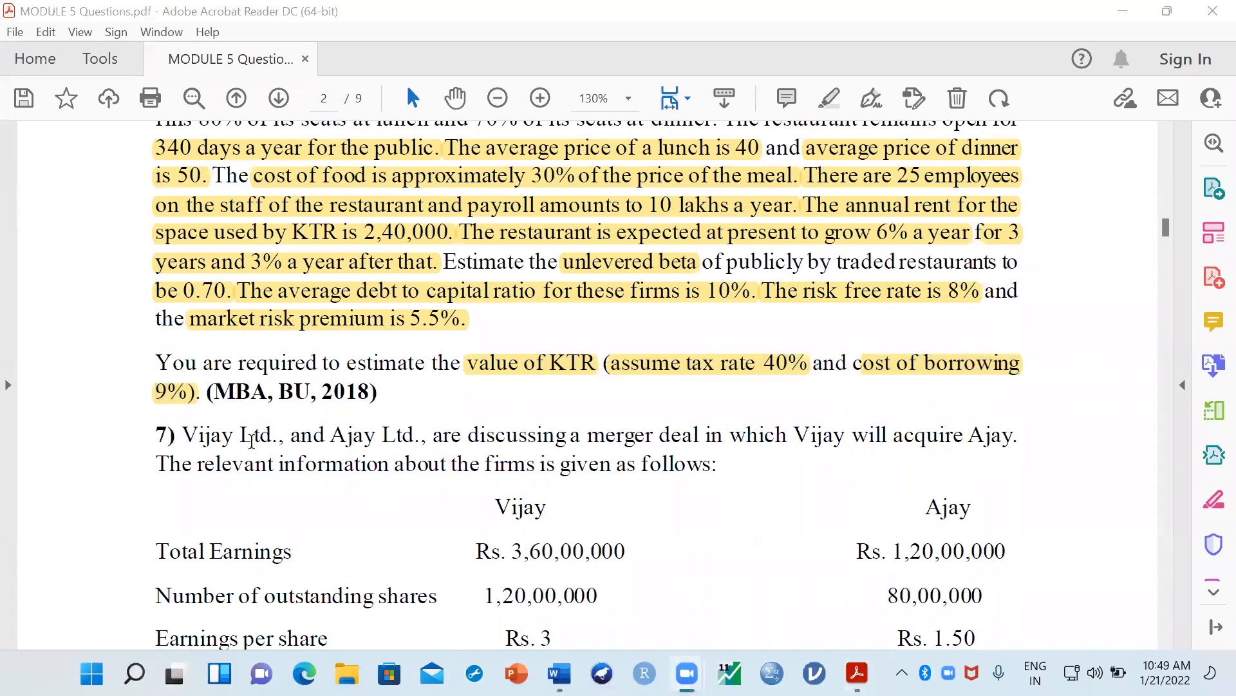
Step: Review question 6 from the KTR introduction through the restaurant data to the requirement and its "(MBA, BU, 2018)" exam reference
scroll(251, 442, up, 1)
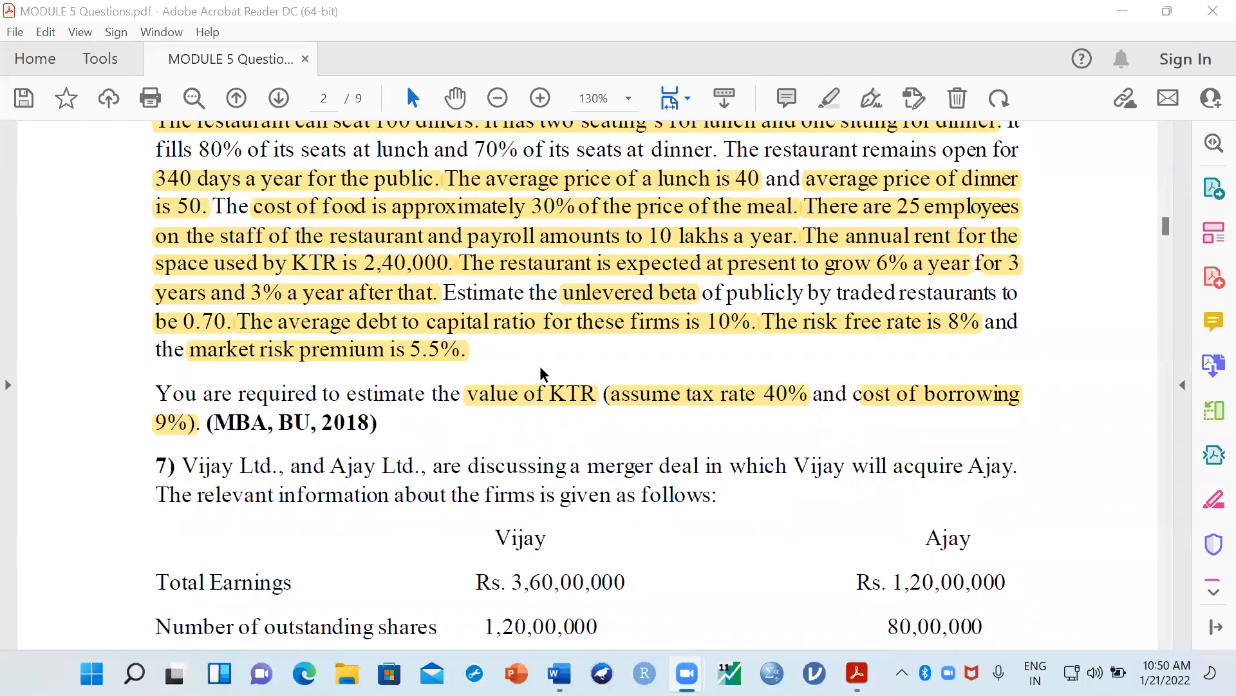
click(407, 394)
drag(380, 422, 243, 421)
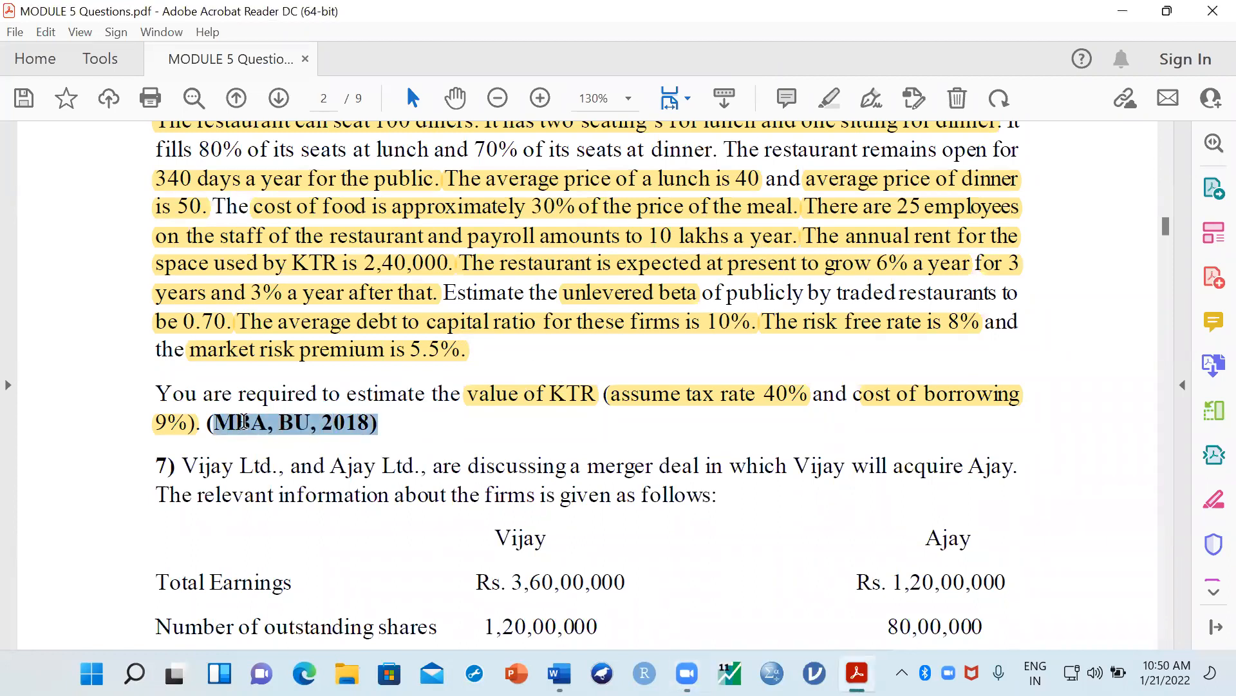
click(408, 443)
scroll(336, 381, up, 2)
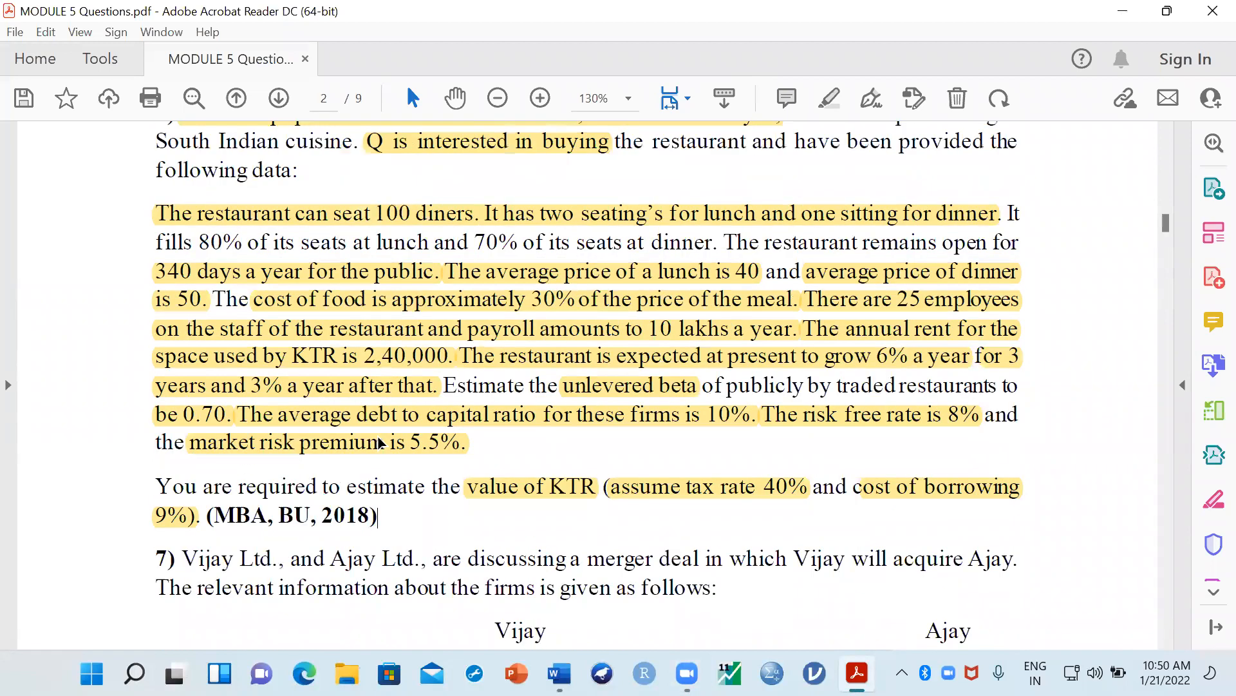
scroll(283, 397, up, 2)
scroll(283, 397, down, 3)
scroll(283, 397, up, 2)
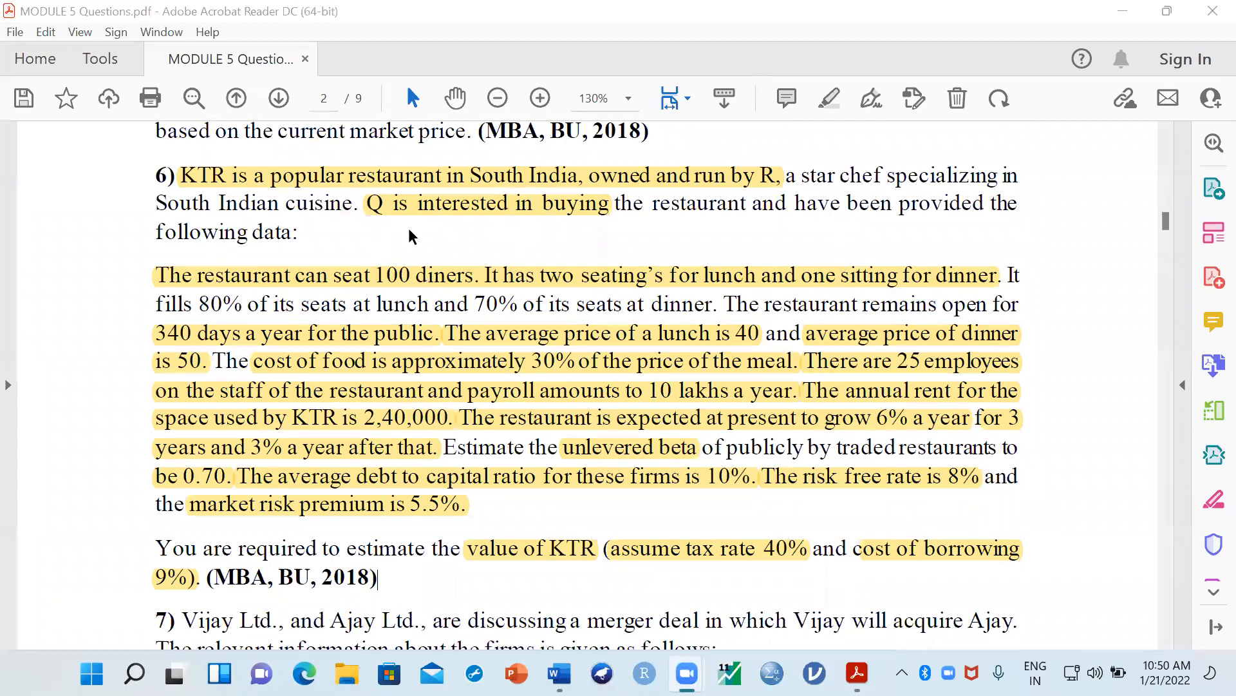
scroll(413, 237, up, 1)
scroll(412, 237, down, 1)
scroll(519, 289, up, 1)
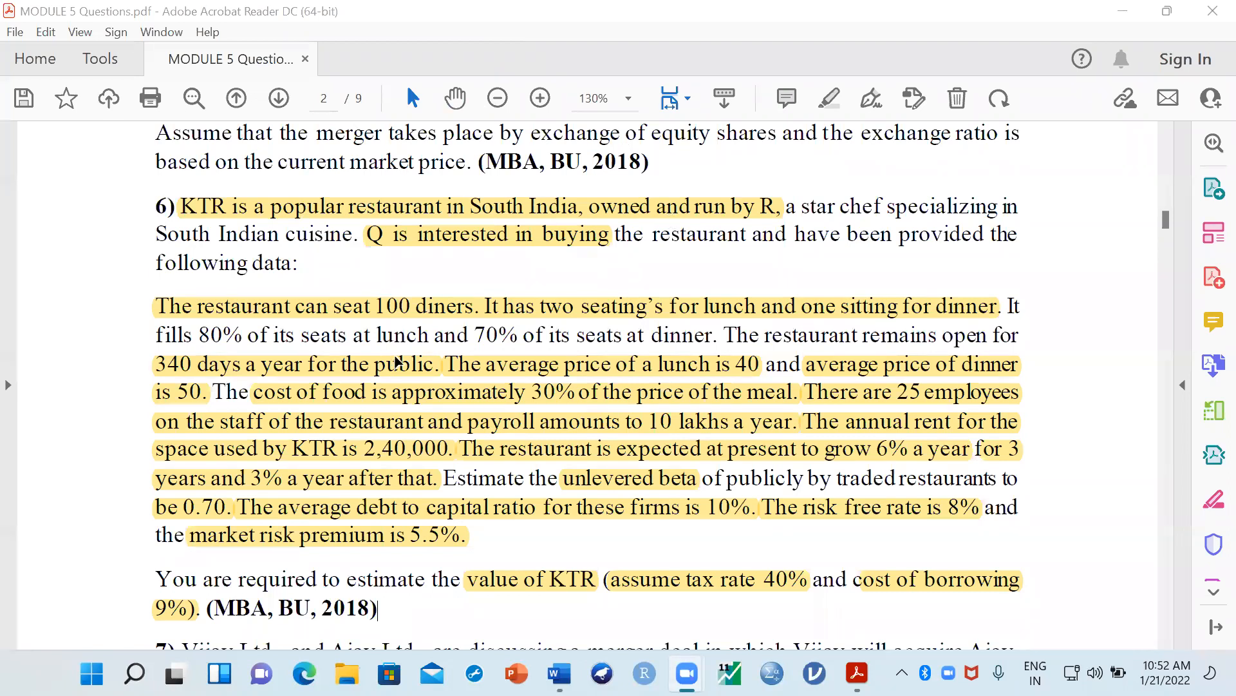
scroll(394, 364, down, 1)
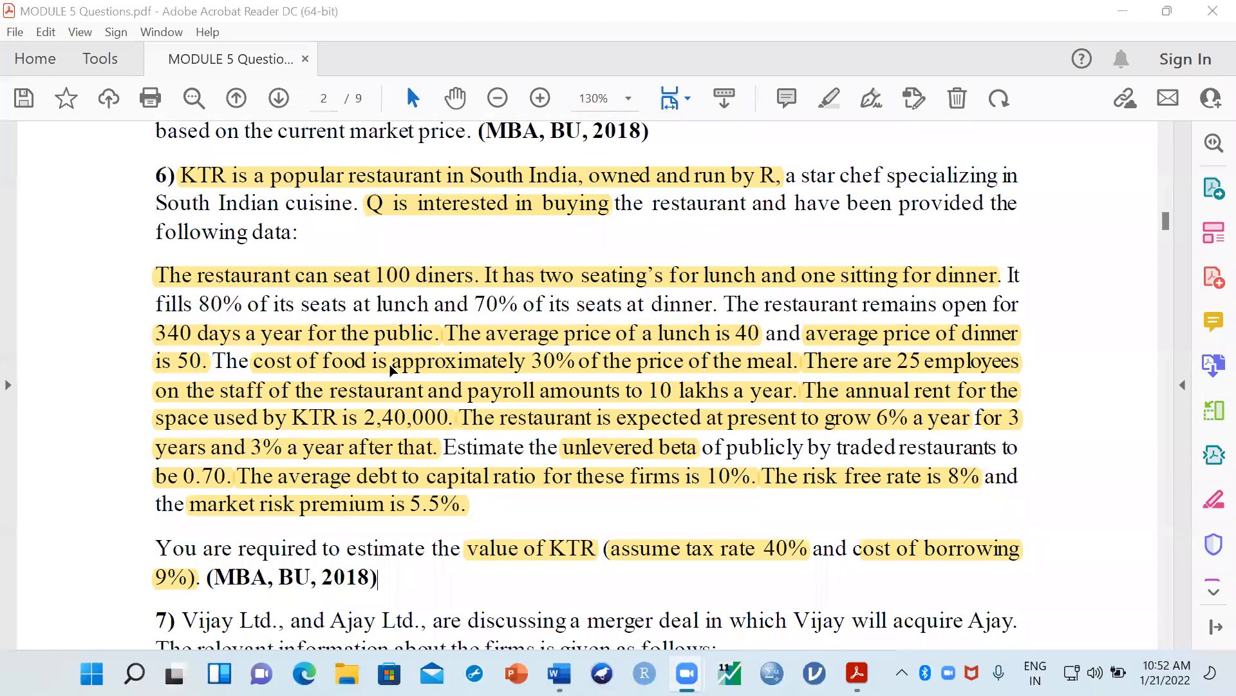
Step: Switch to the Word document CHAPTER NO 5 and add blank lines after the last solution to reach a fresh page
click(559, 673)
scroll(400, 367, down, 20)
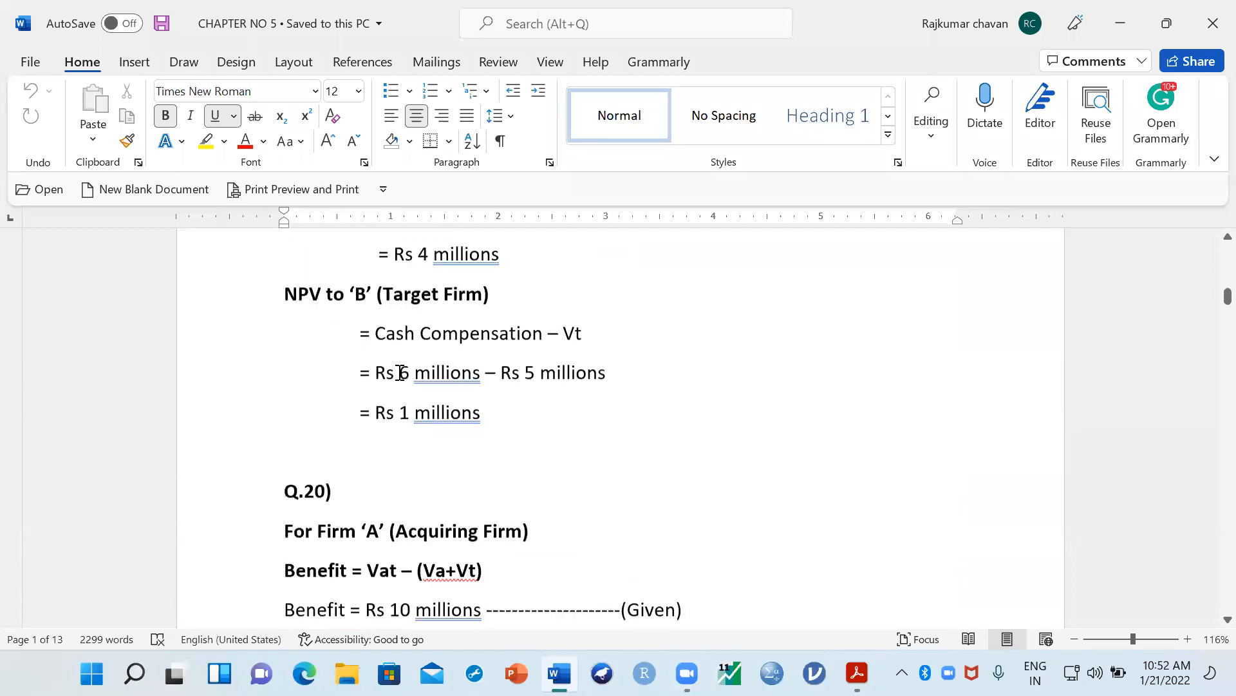
scroll(400, 373, down, 5)
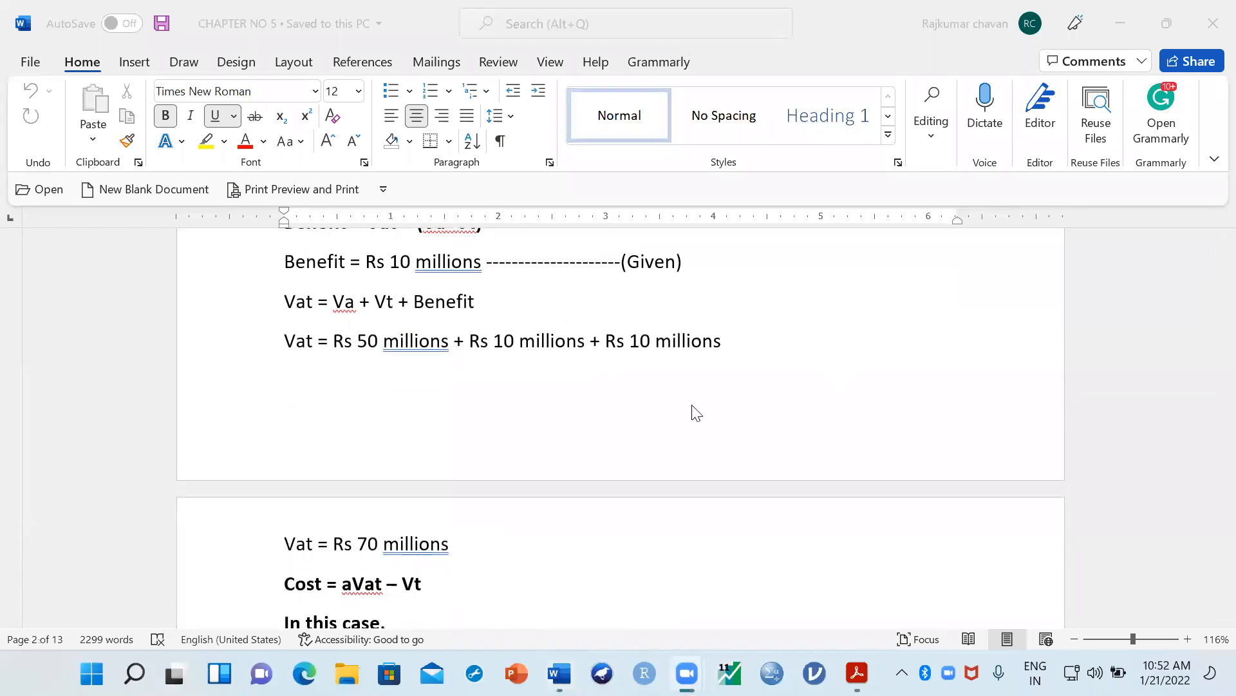
scroll(603, 415, down, 15)
scroll(602, 417, down, 20)
scroll(602, 418, down, 20)
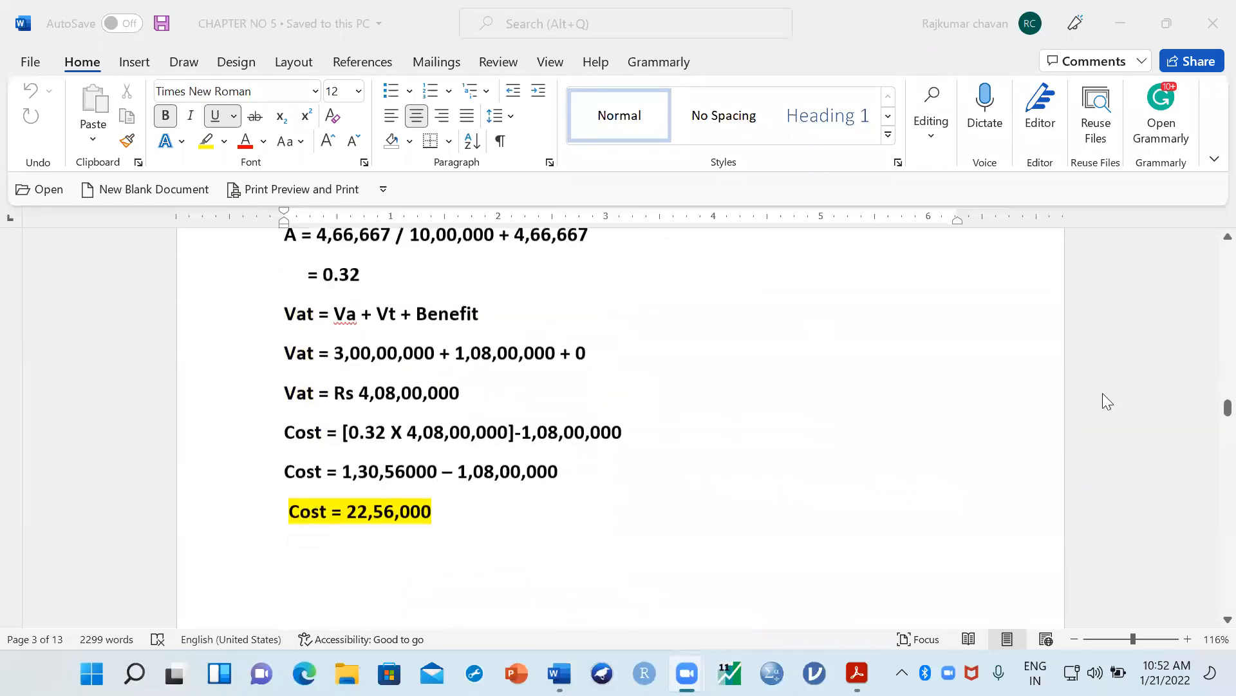
drag(1227, 409, 1206, 629)
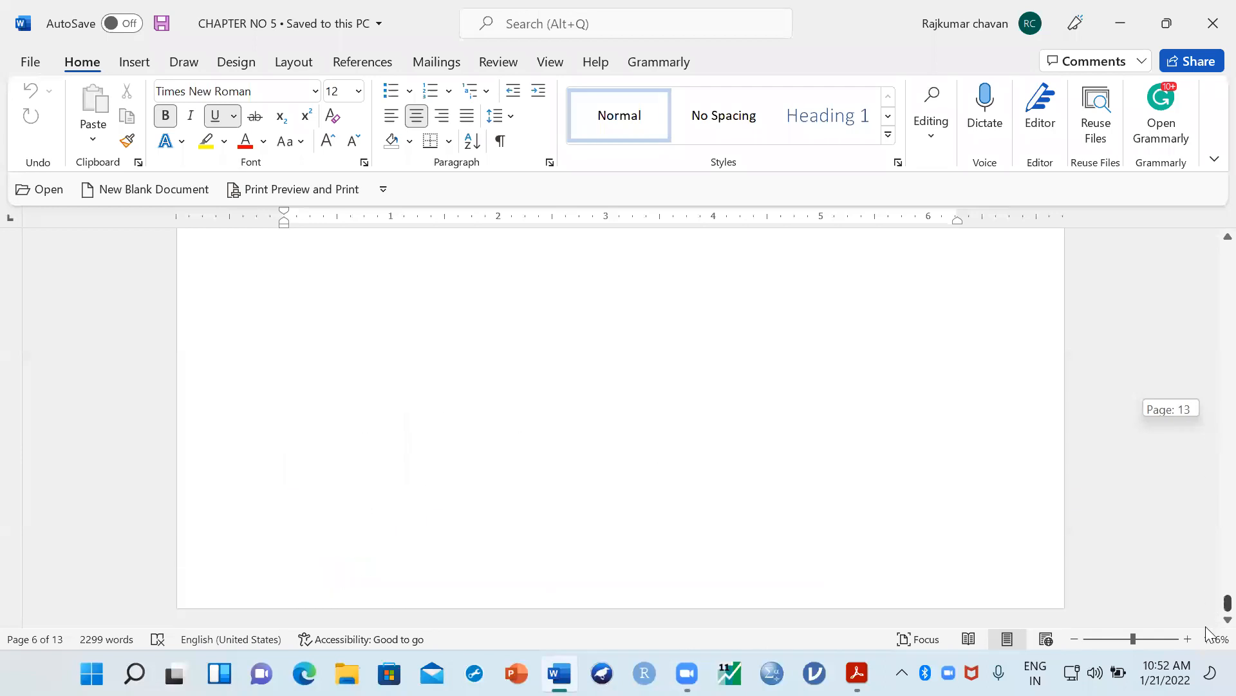
scroll(540, 423, up, 4)
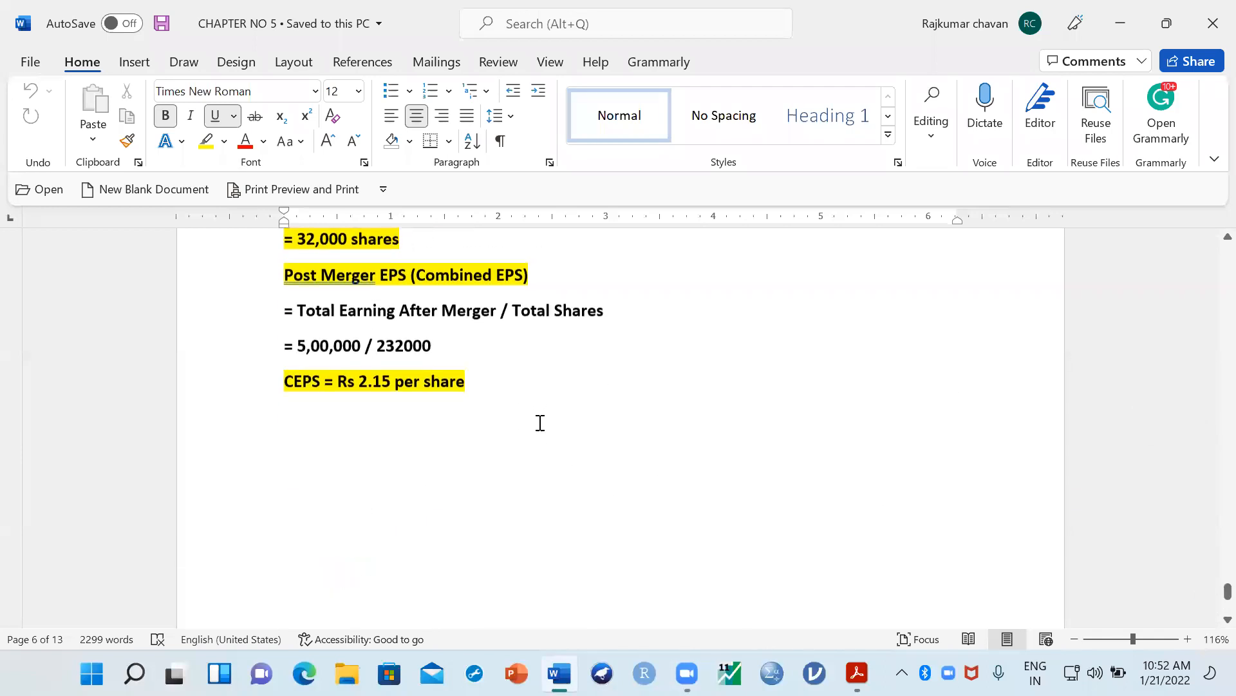
click(596, 472)
scroll(596, 472, down, 3)
key(Return)
key(Return)
key(Return)
key(Return)
key(Return)
key(Return)
key(Return)
key(Return)
key(Return)
key(Return)
key(Return)
scroll(362, 457, down, 3)
scroll(363, 458, up, 2)
key(Return)
key(Return)
key(Return)
key(Return)
key(Return)
key(Return)
key(Return)
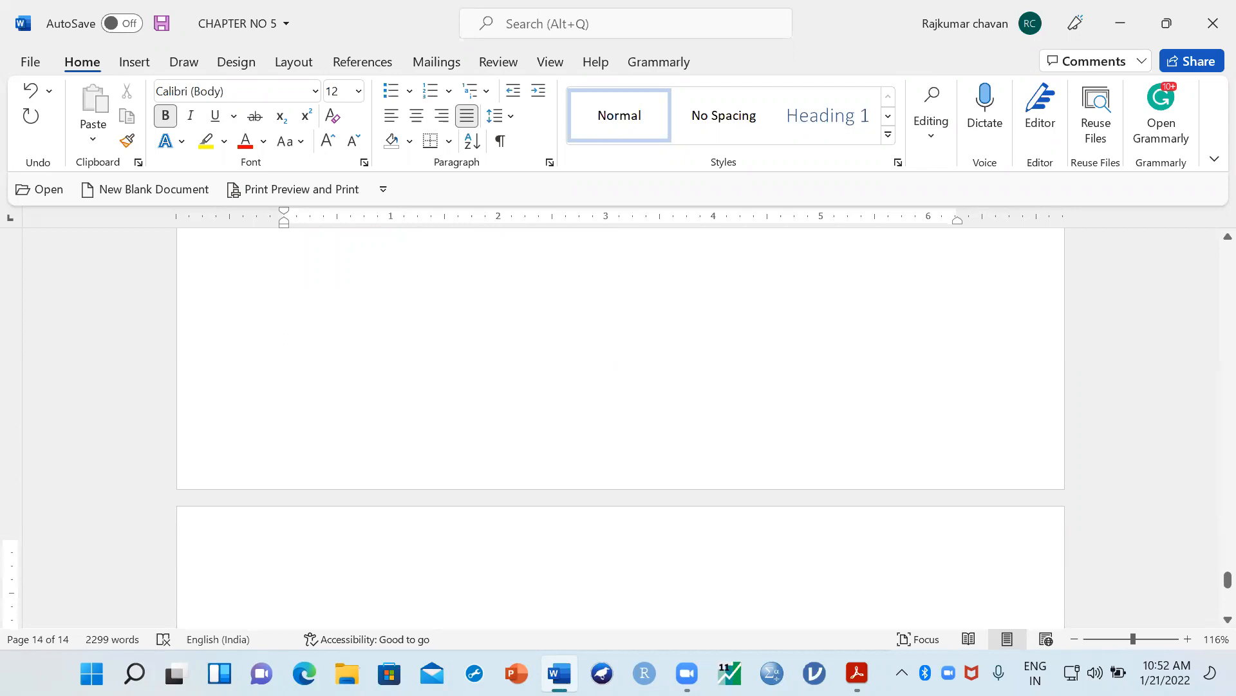
scroll(359, 444, down, 4)
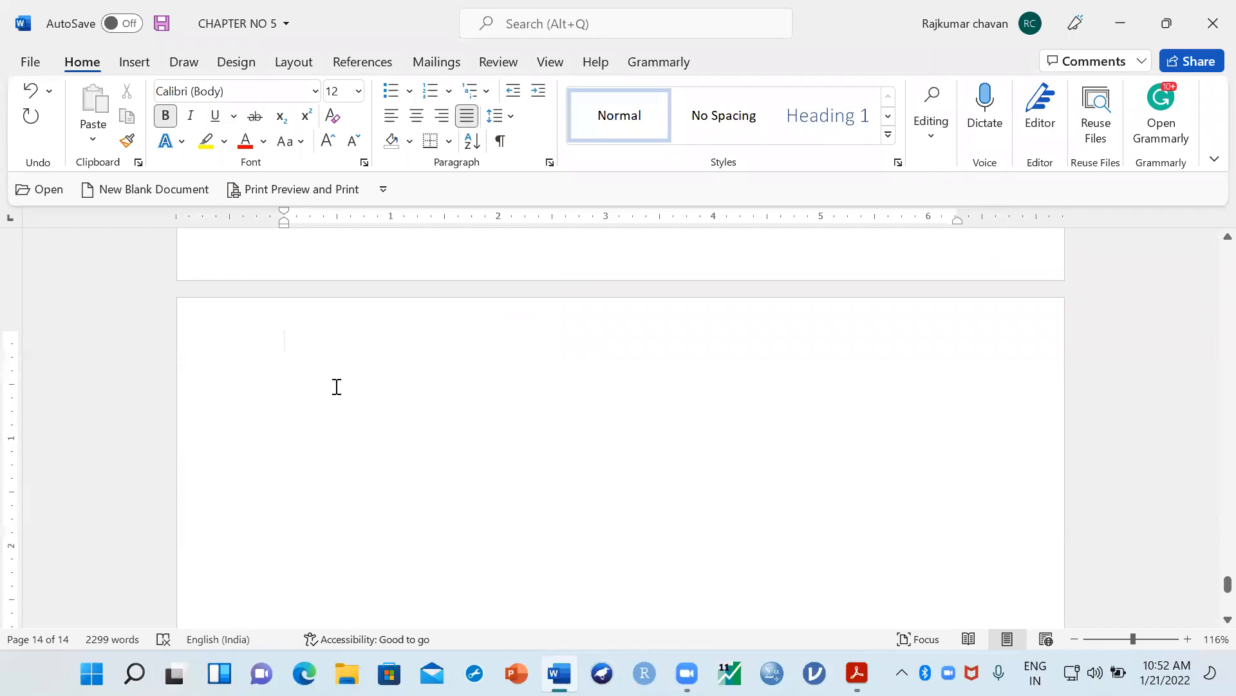
Step: Write the heading "Q.6)" and below it the subheading "Step 1) Calculation of Cash Flow"
text(Q.6))
key(Return)
scroll(411, 325, down, 2)
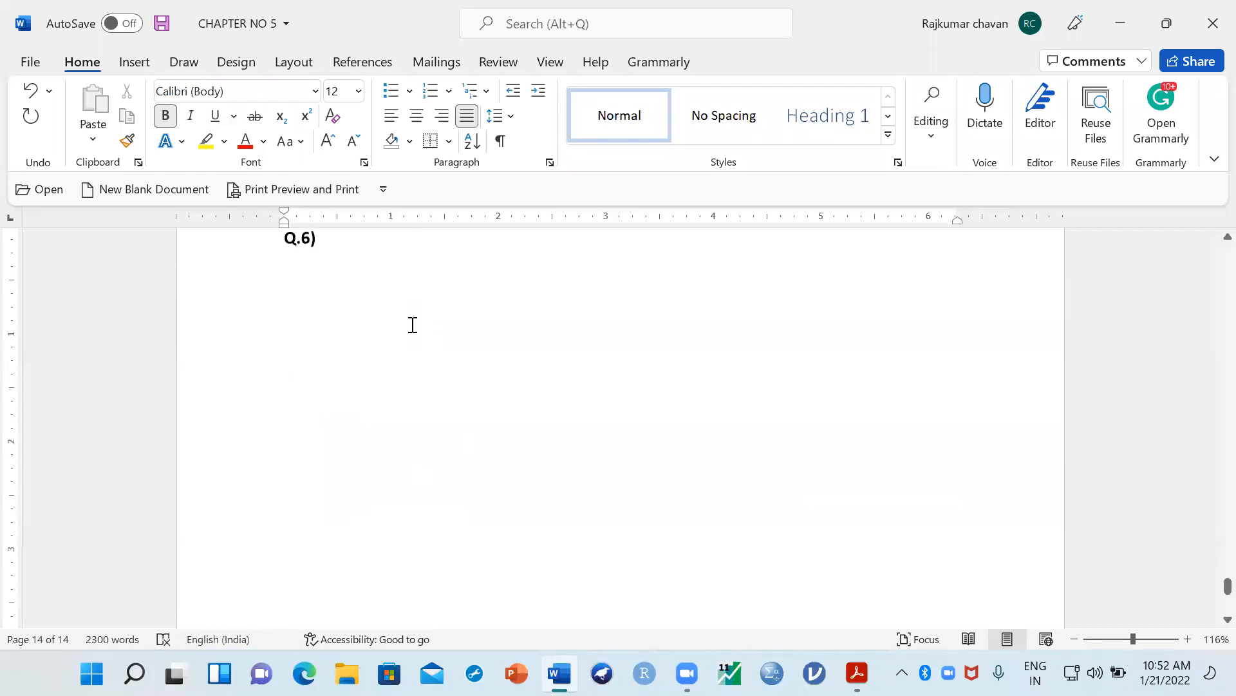
scroll(413, 325, up, 1)
text(Step 1) Calcula)
key(BackSpace)
text(lation of)
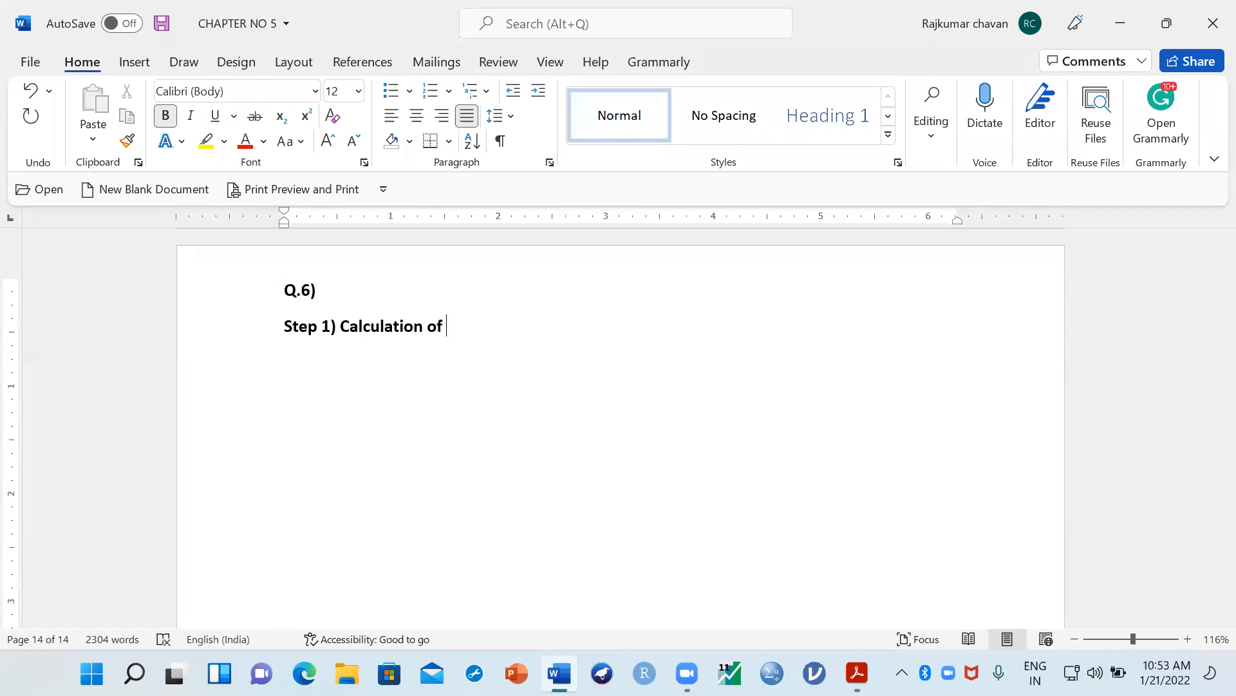
text(Cash Flow)
key(Return)
scroll(386, 345, down, 1)
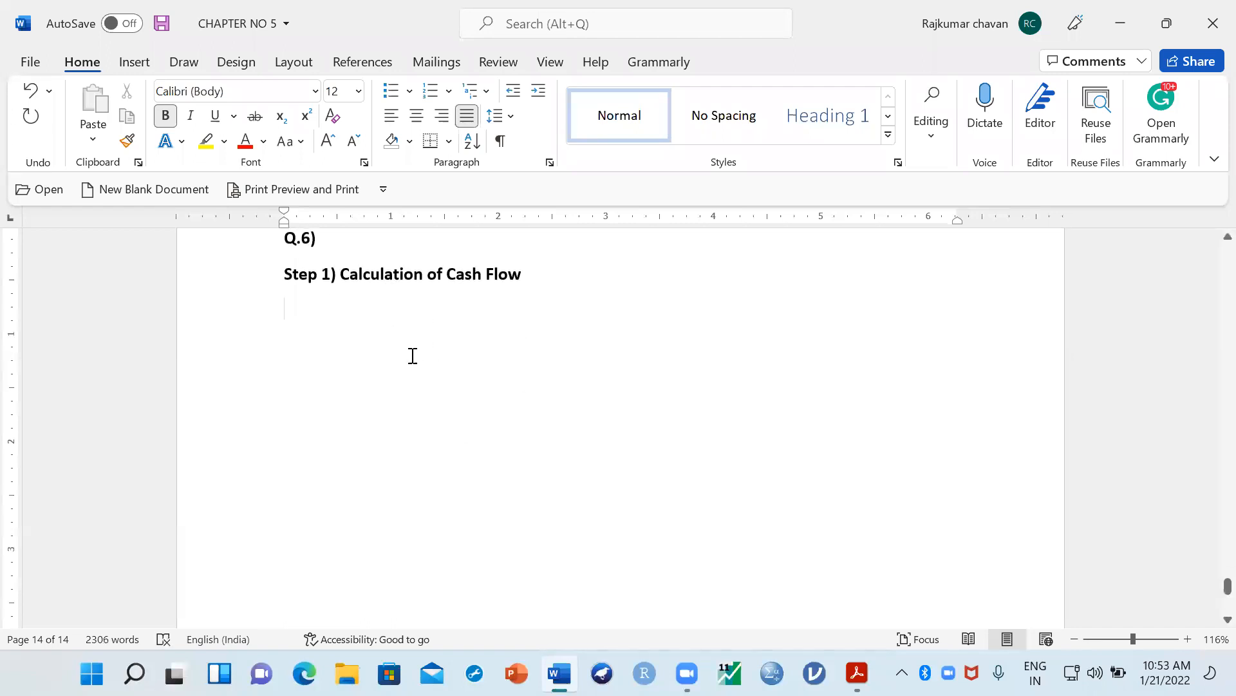
Step: Insert a one-row, two-column table under the Step 1 subheading and widen its first column
click(128, 62)
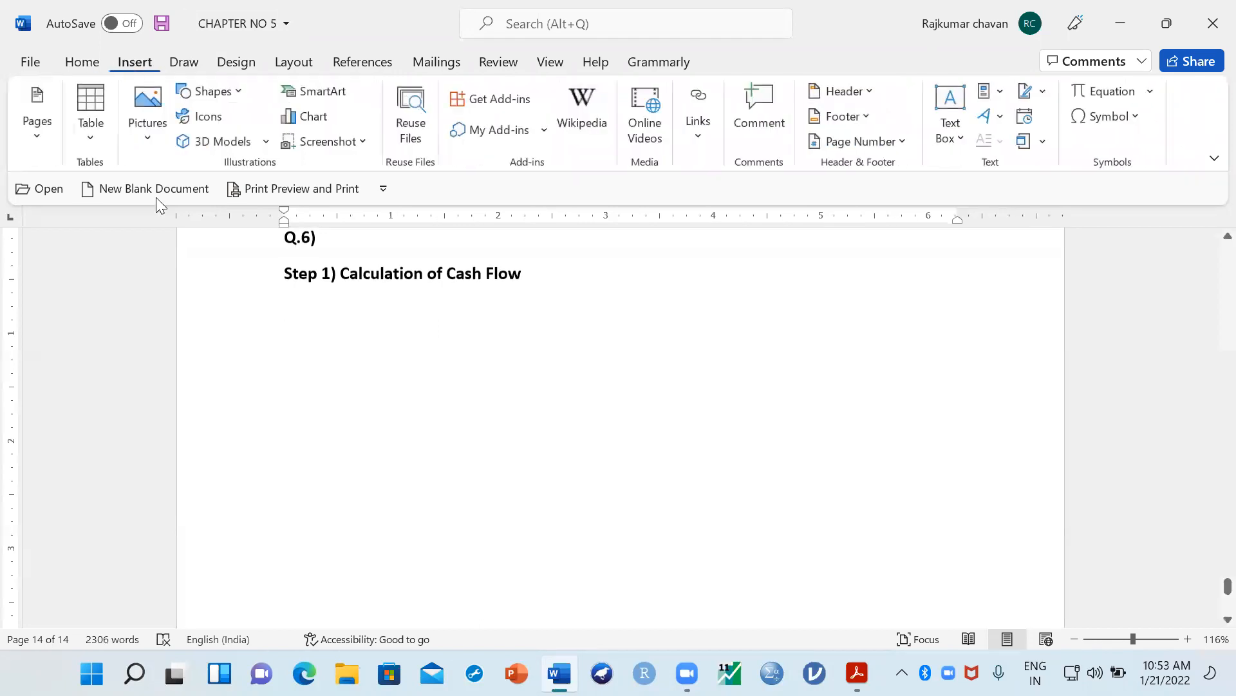
click(92, 133)
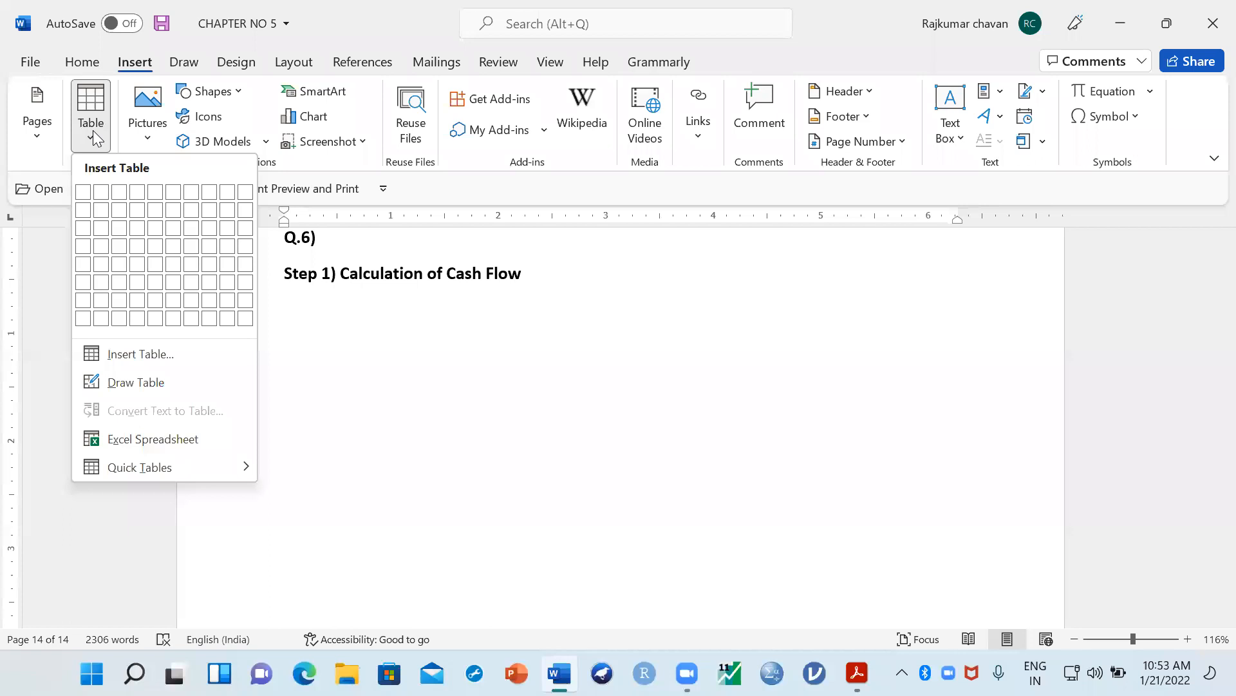
click(108, 192)
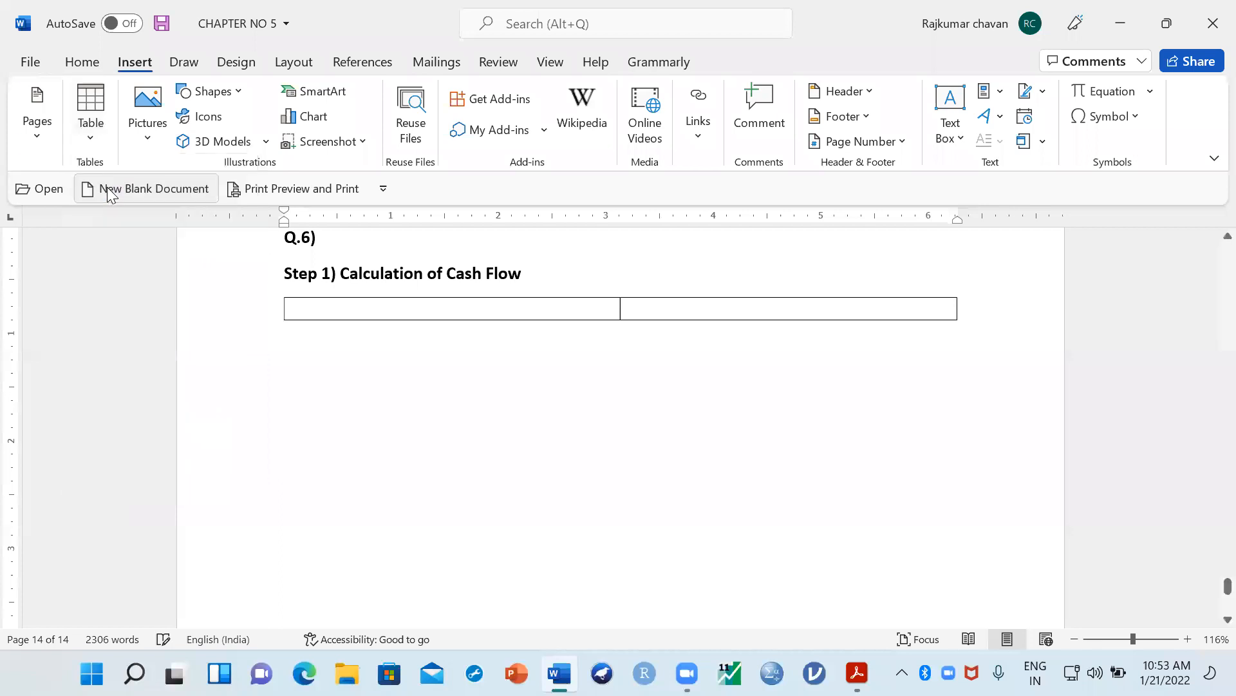
drag(617, 309, 760, 315)
Step: Enter the column headings "Particulars" and "Rs" in the table and add a second row
text(Particulars)
key(Tab)
text(Rs)
key(Tab)
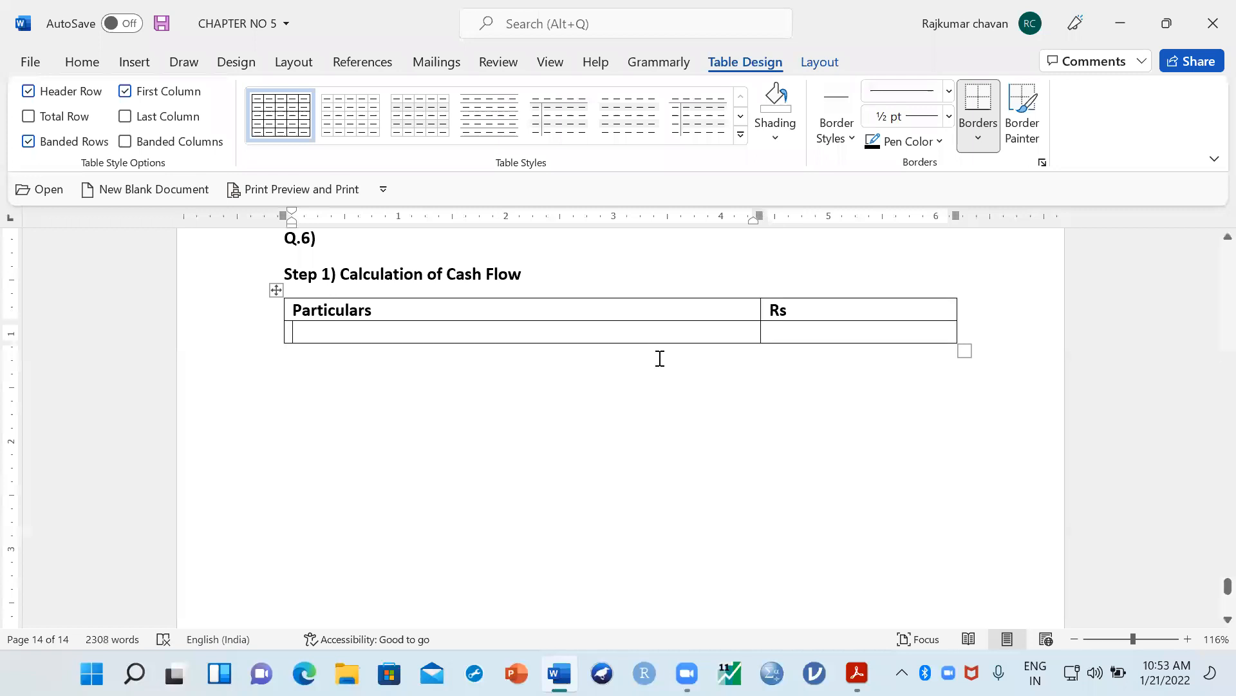
Step: Enter "REVENUE:" in the Particulars column of the second row and underline it
text(REVENUE)
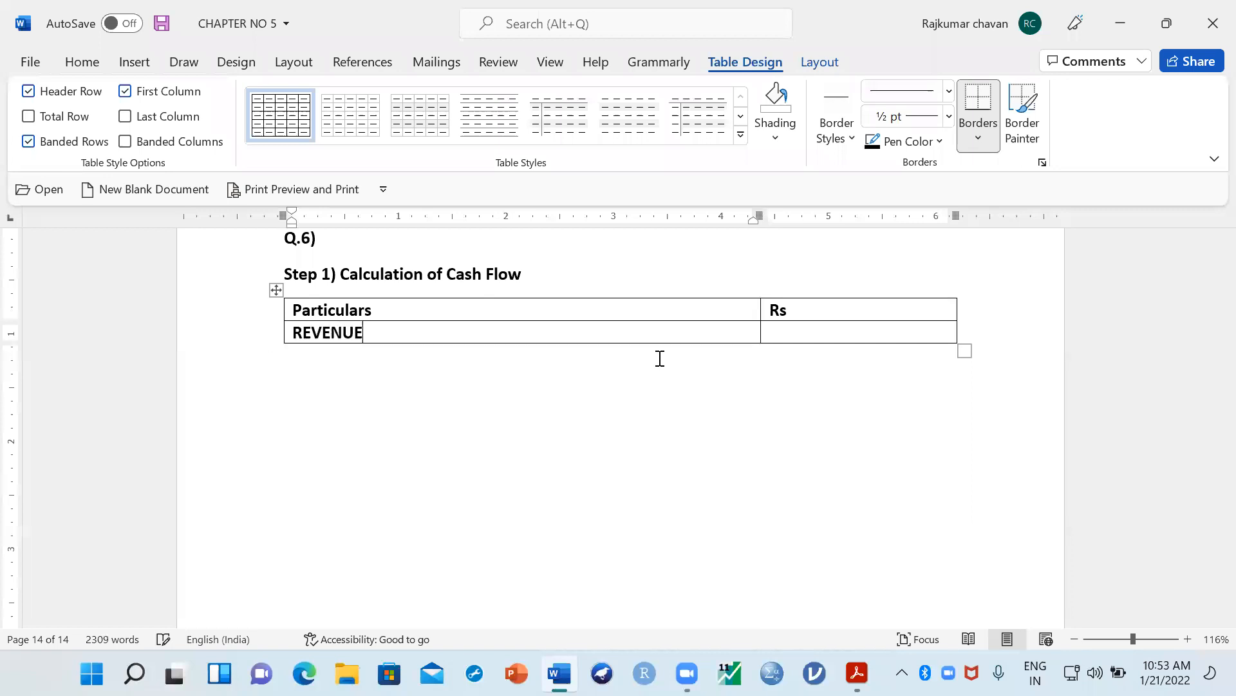
text(:)
double_click(309, 334)
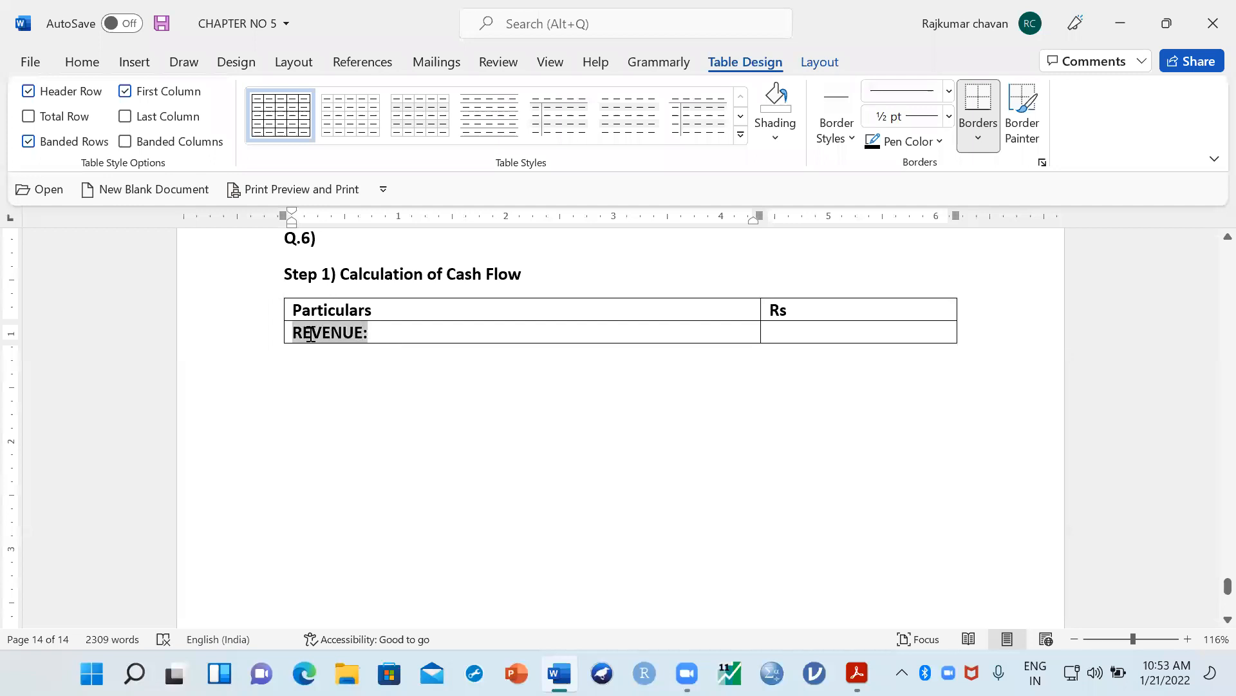
key(ctrl+u)
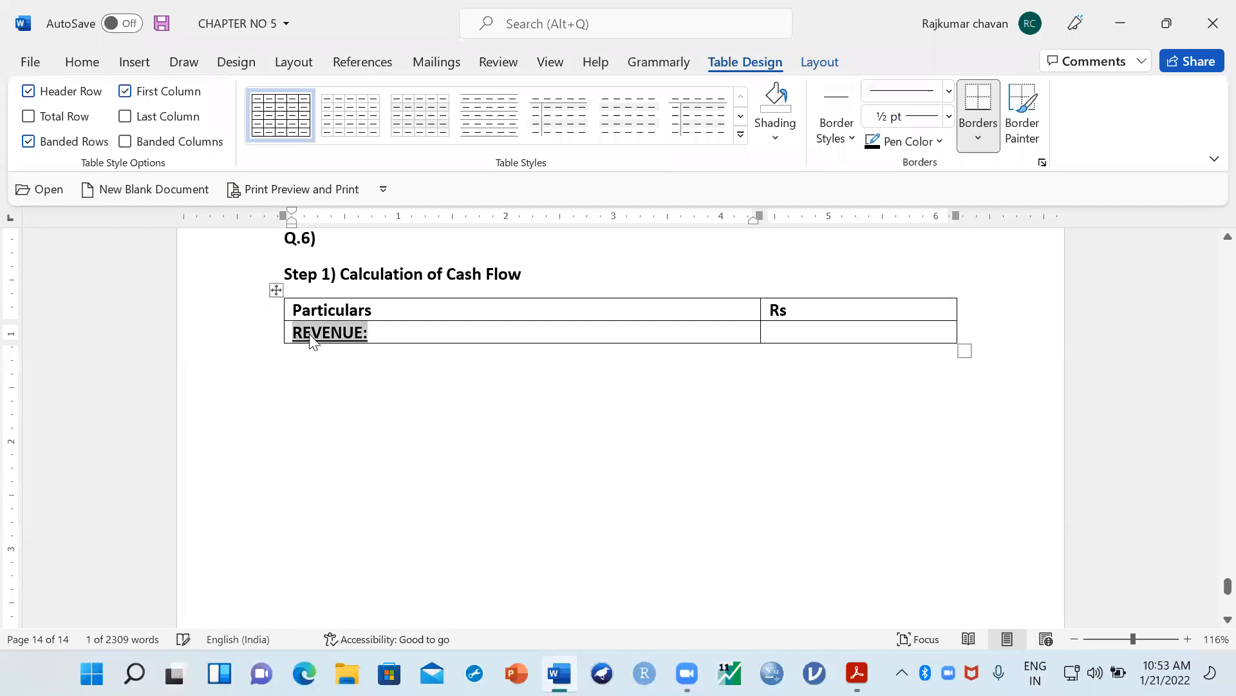
Step: Start a new line under "REVENUE:" in the same cell and turn off underline and bold for it
click(391, 337)
key(Return)
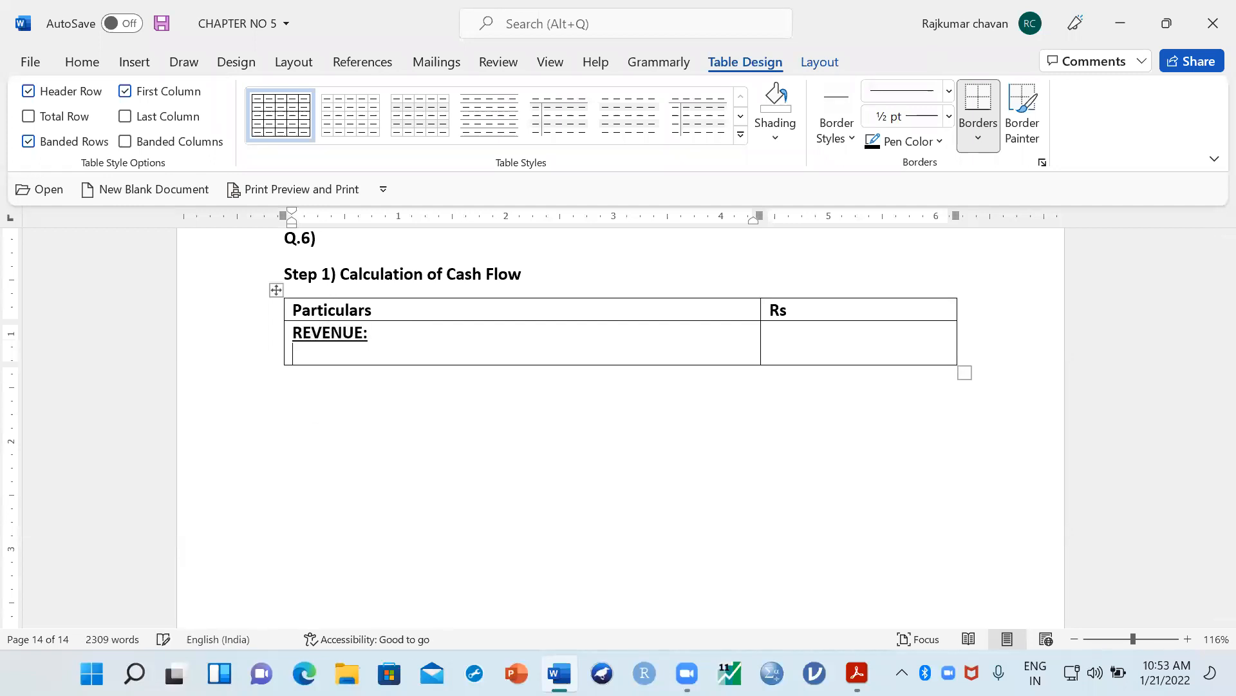
click(87, 62)
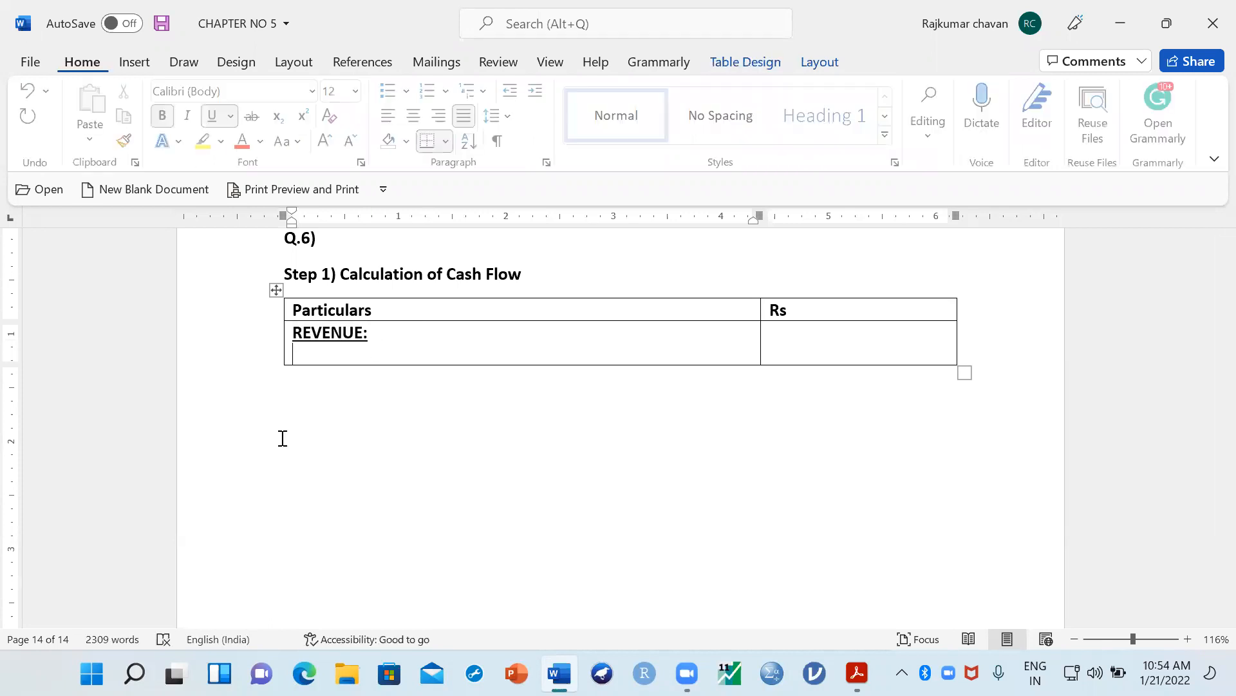
key(ctrl+u)
key(ctrl+b)
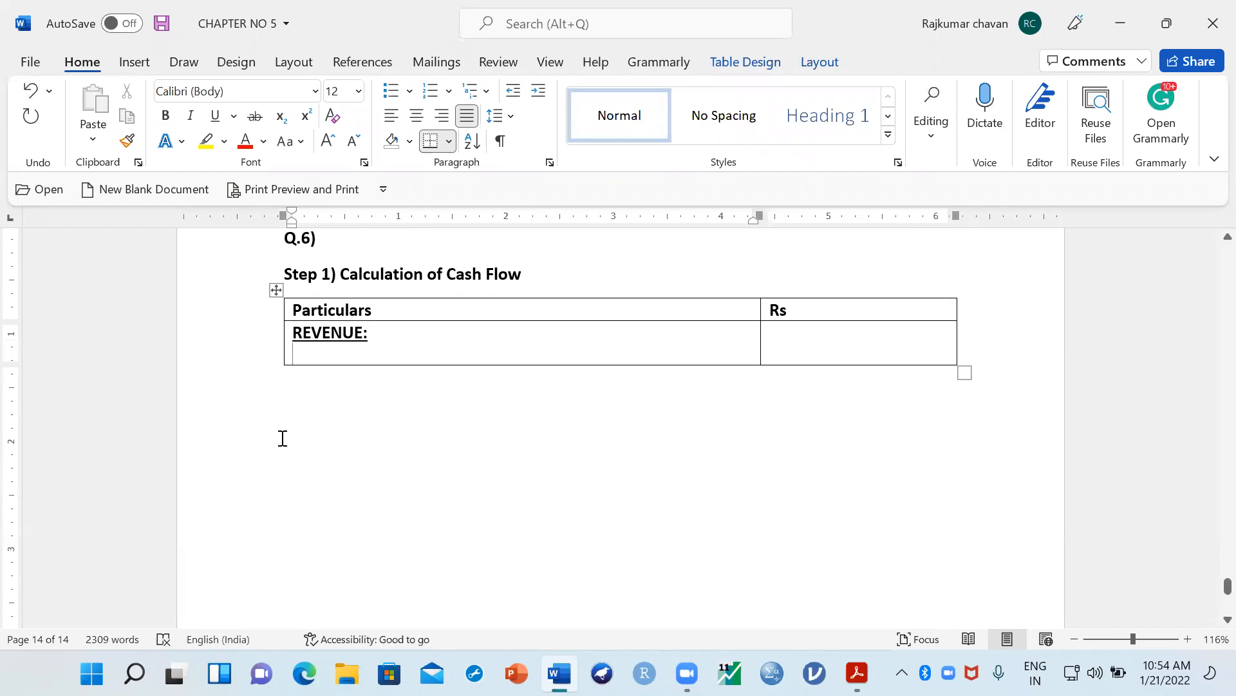
Step: Check question 6's seating, opening days and meal prices in MODULE 5 Questions.pdf, and return to the Word solution
key(alt+Tab)
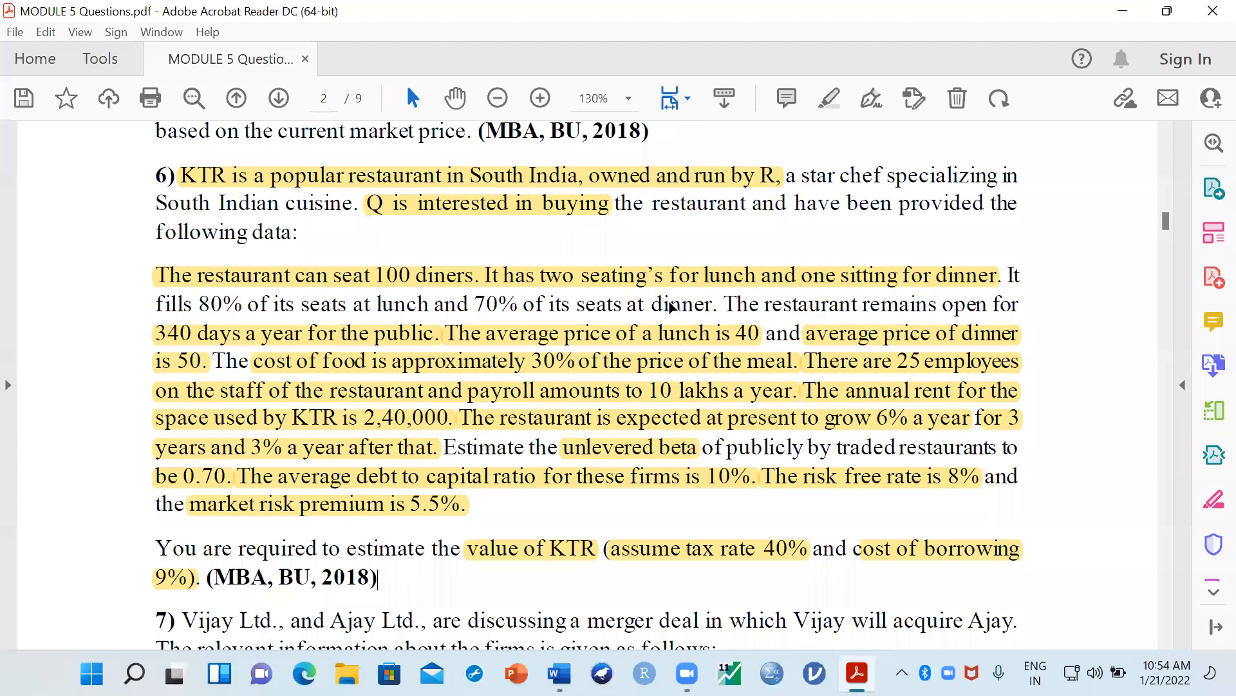
scroll(598, 318, up, 1)
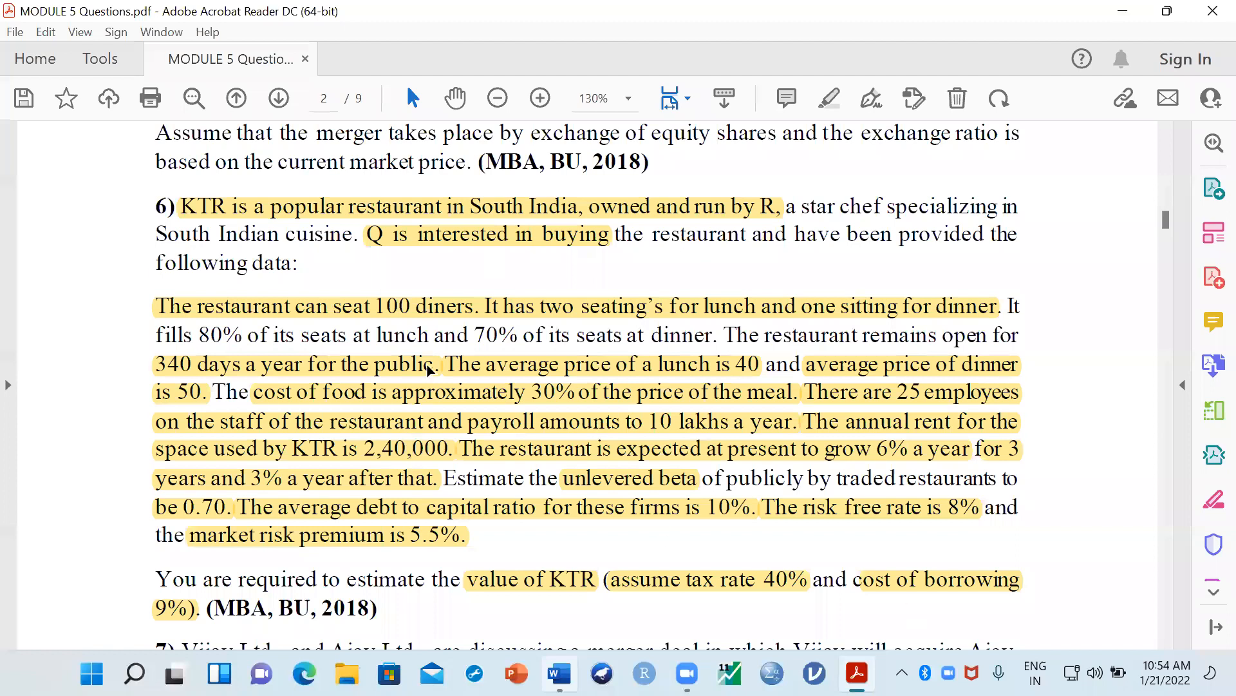
click(745, 372)
key(alt+Tab)
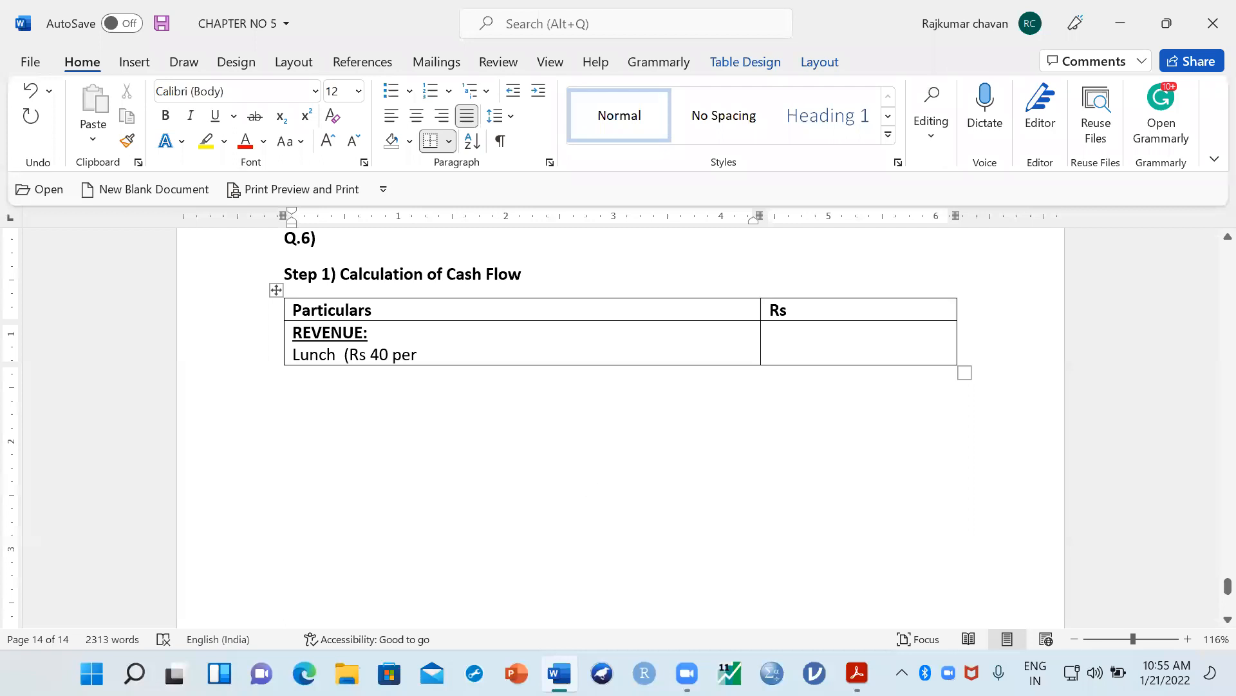
Step: Complete the lunch line under "REVENUE:" as "Lunch (Rs 40 ) – 100 X 340X 40X 2", consulting question 6 in MODULE 5 Questions.pdf for the lunch seatings
key(ctrl+BackSpace)
text() -)
text( 100)
text( X)
text( 340X)
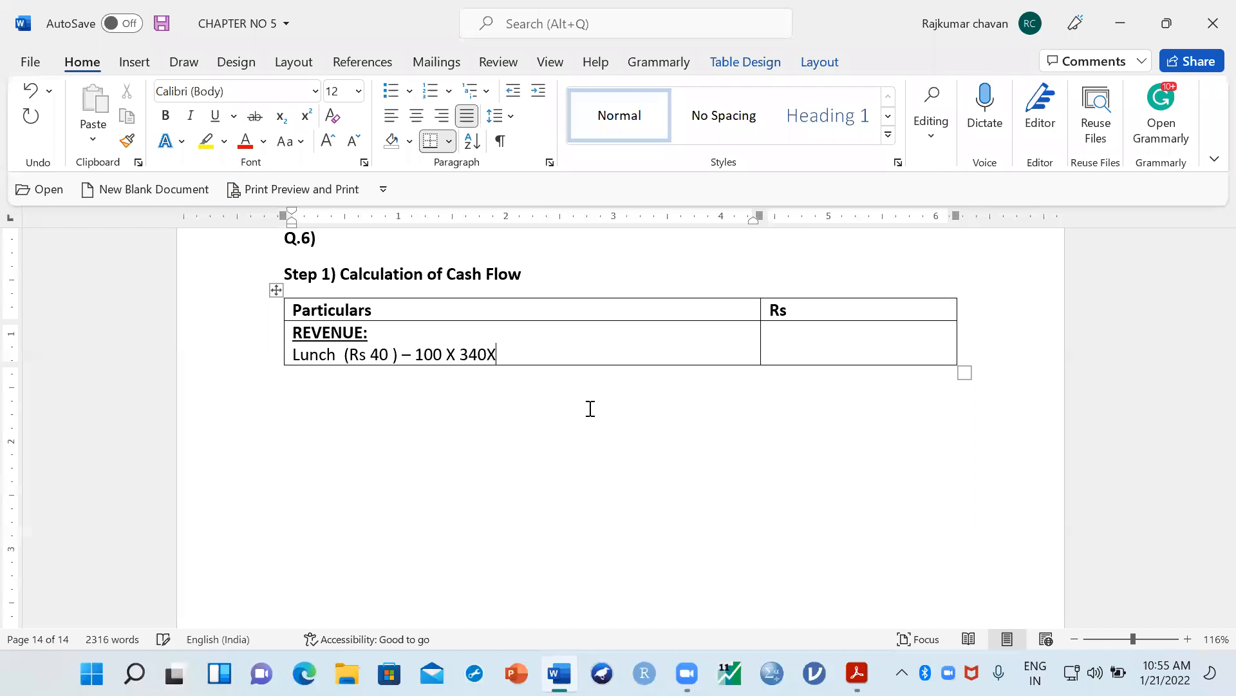
text( 40X)
key(alt+Tab)
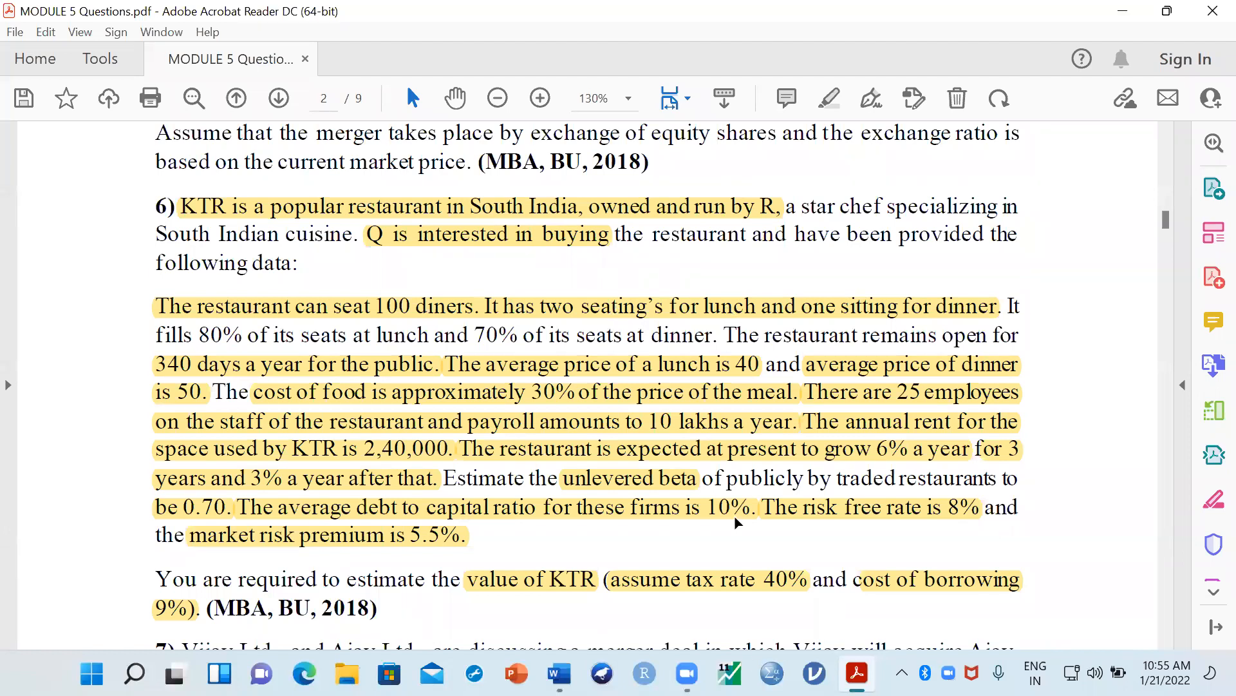
click(560, 673)
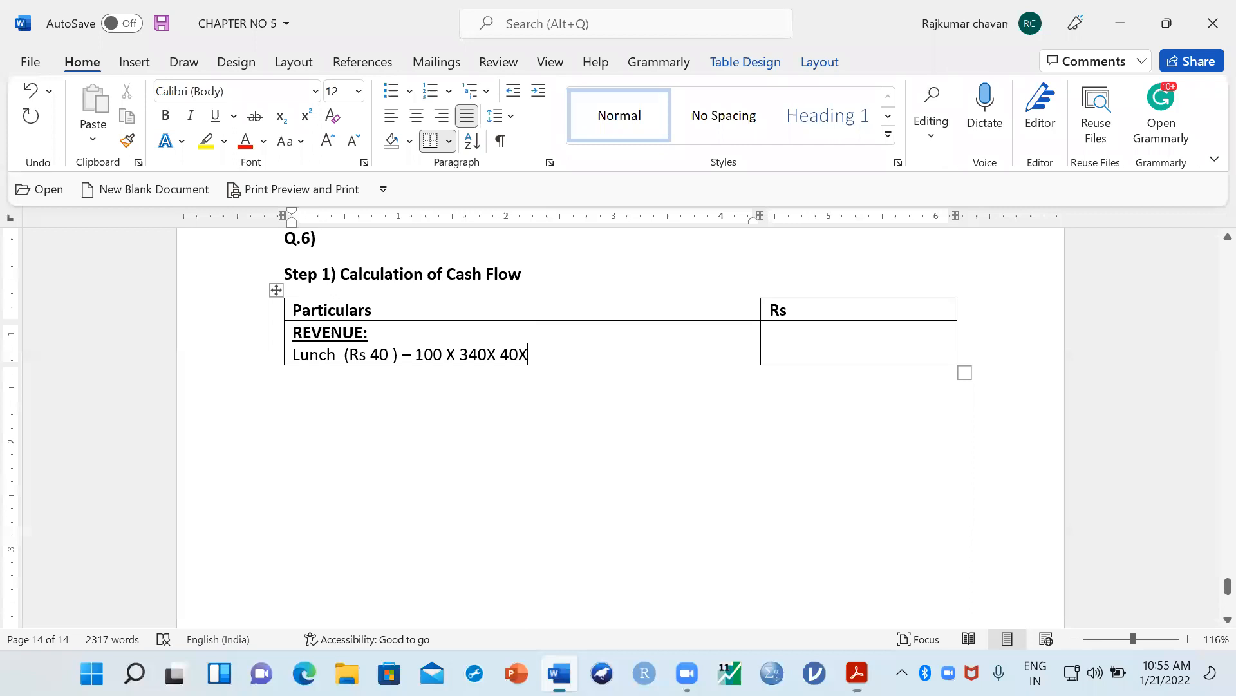
text(2)
Step: Go to the second line of the Rs cell beside the lunch calculation and turn off bold there
key(Tab)
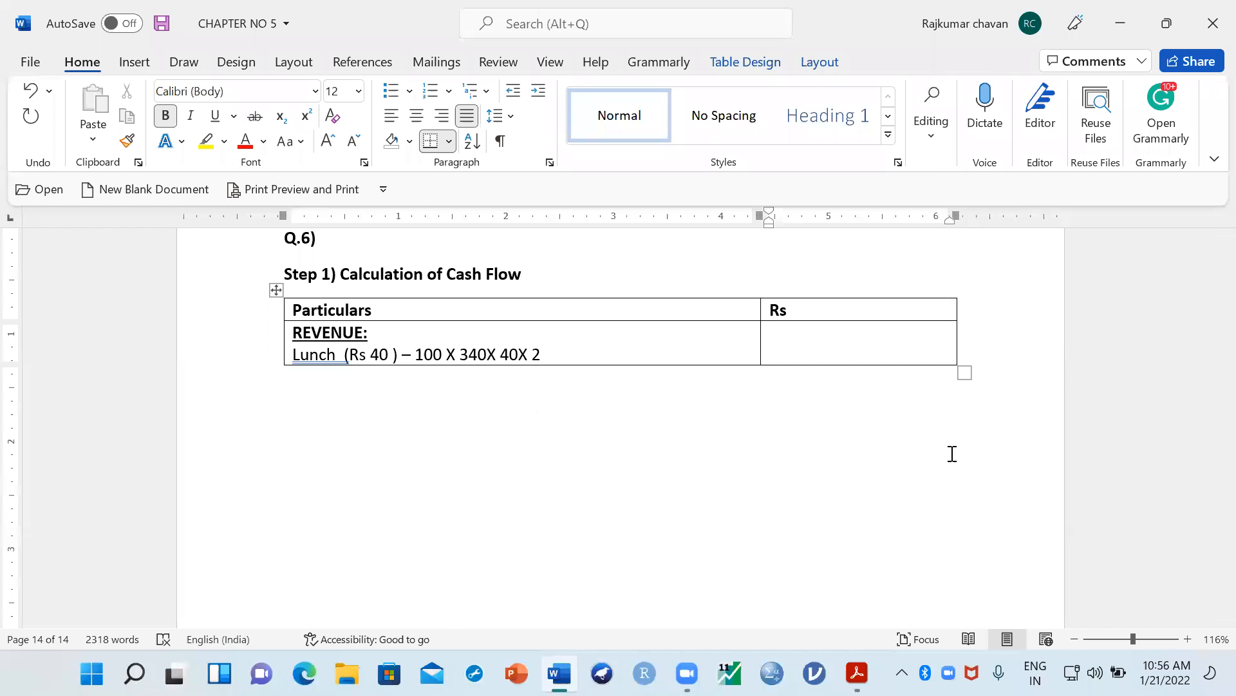
click(781, 350)
key(ctrl+b)
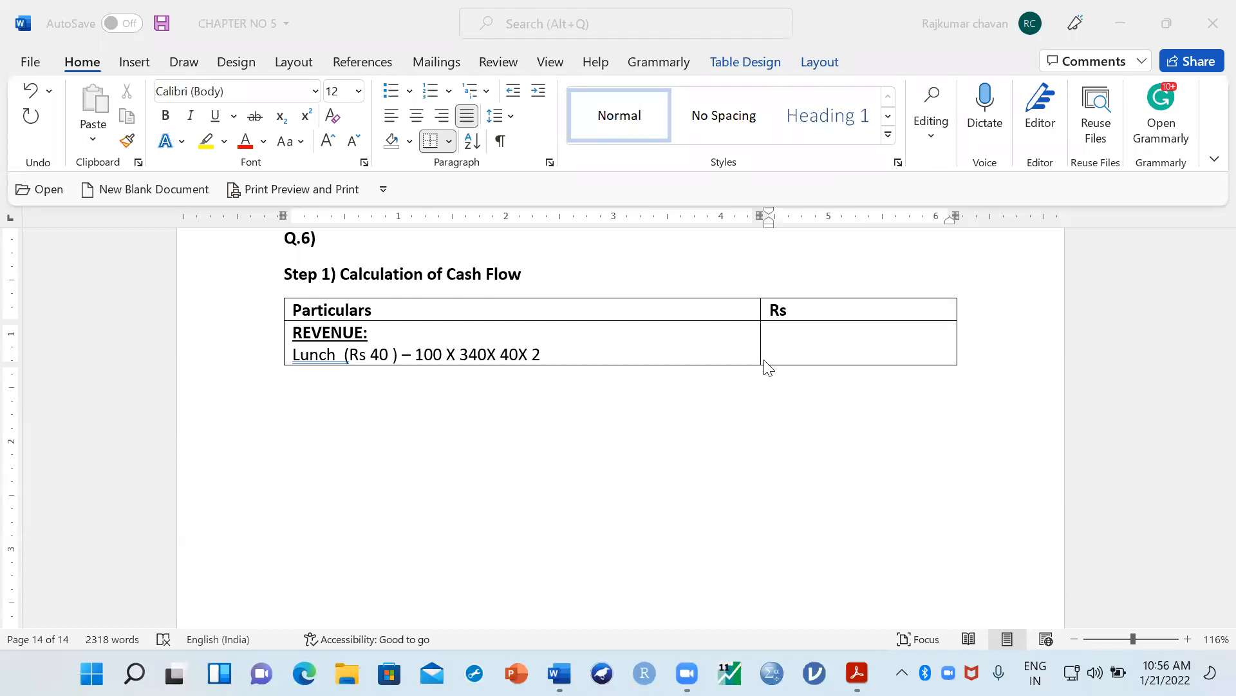
click(804, 337)
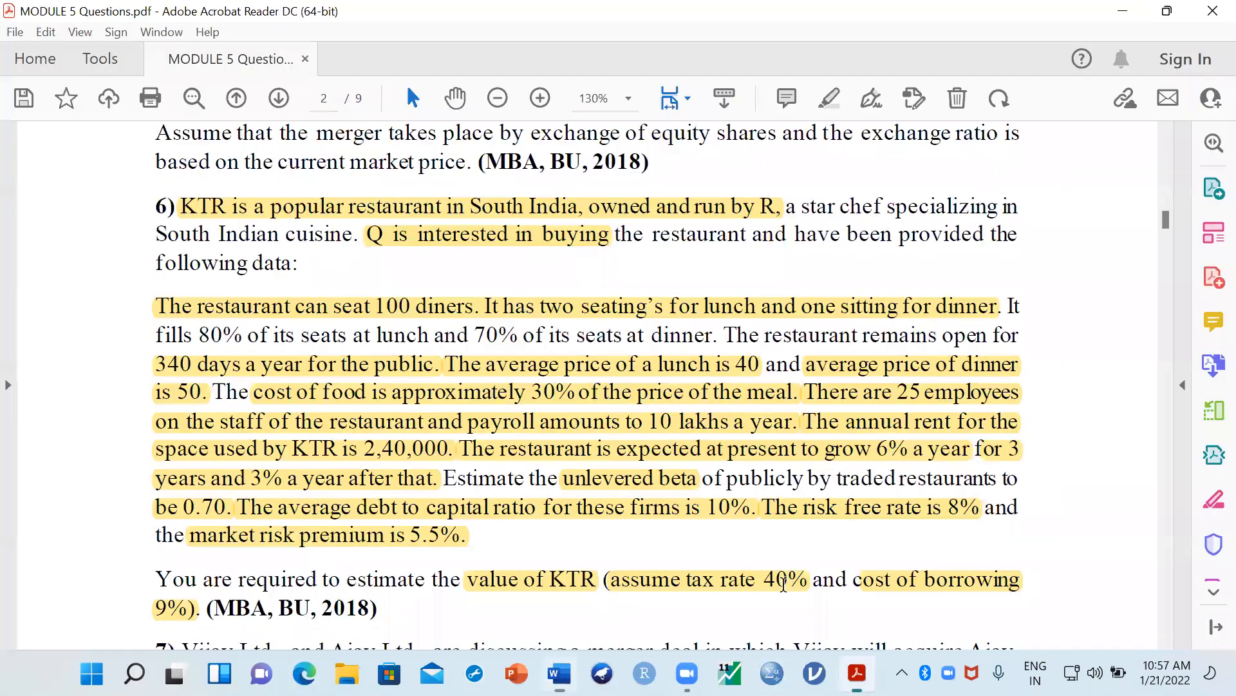
Step: Review question 6's seating, opening days and meal price data in MODULE 5 Questions.pdf, and return to the Word solution
click(857, 673)
scroll(566, 512, down, 1)
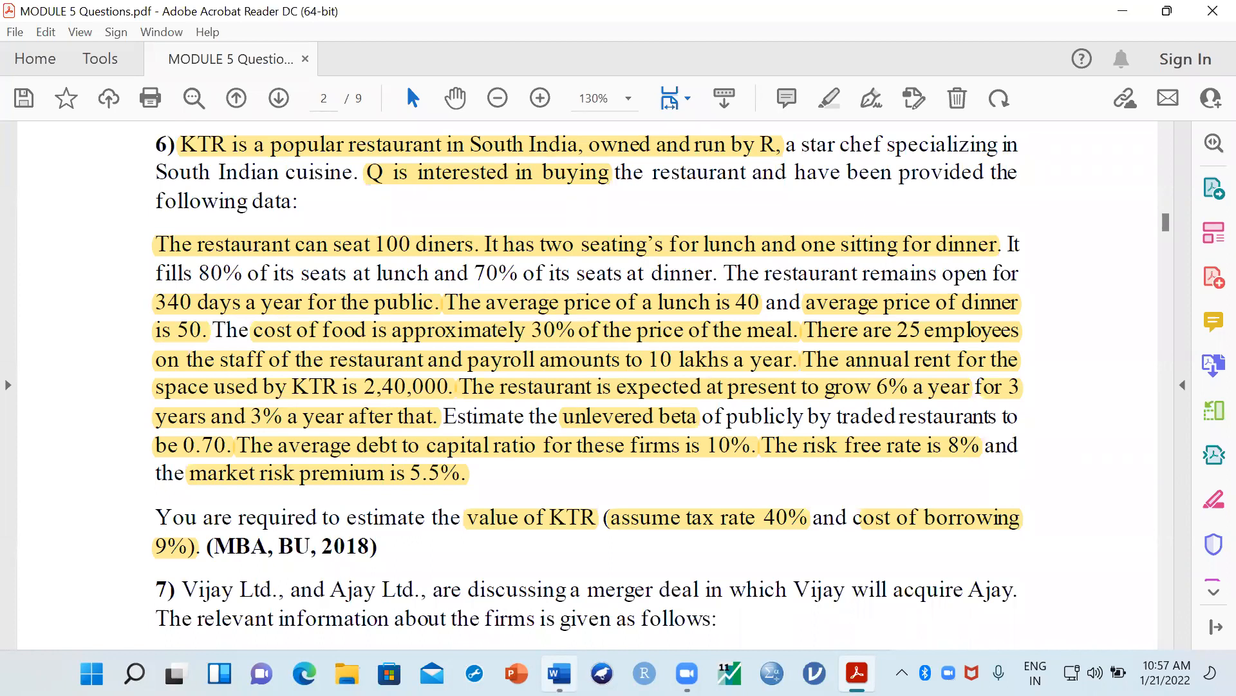
click(560, 673)
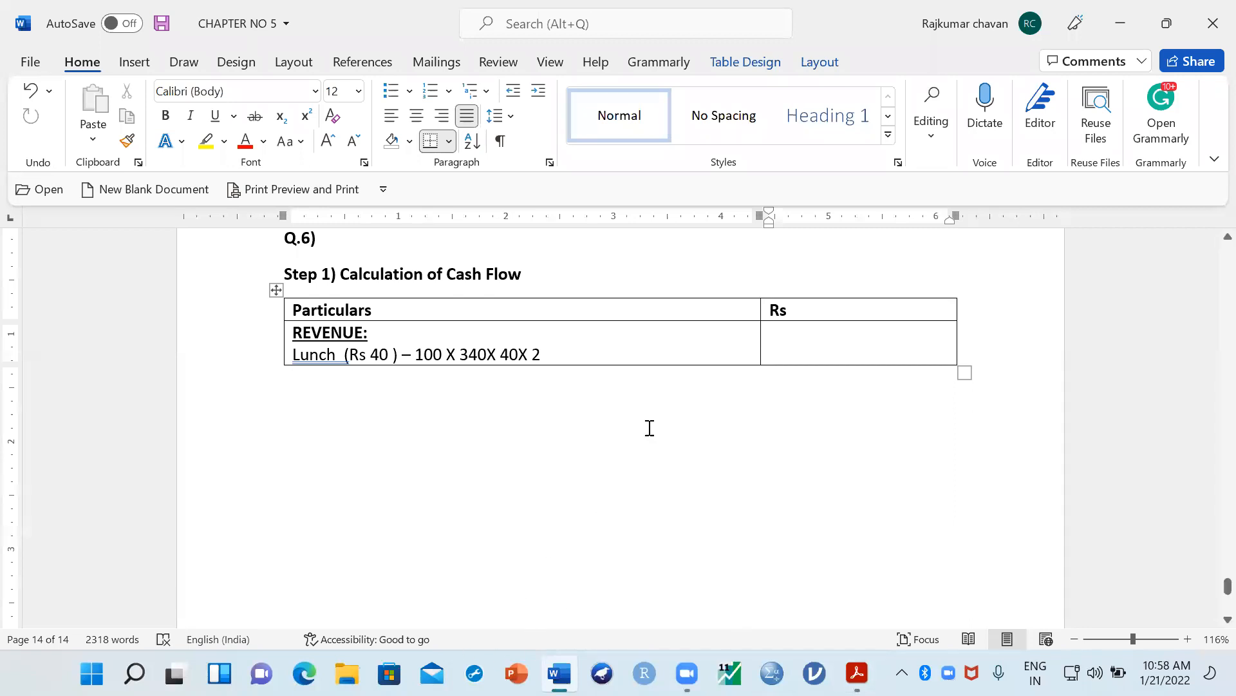
click(599, 51)
click(857, 673)
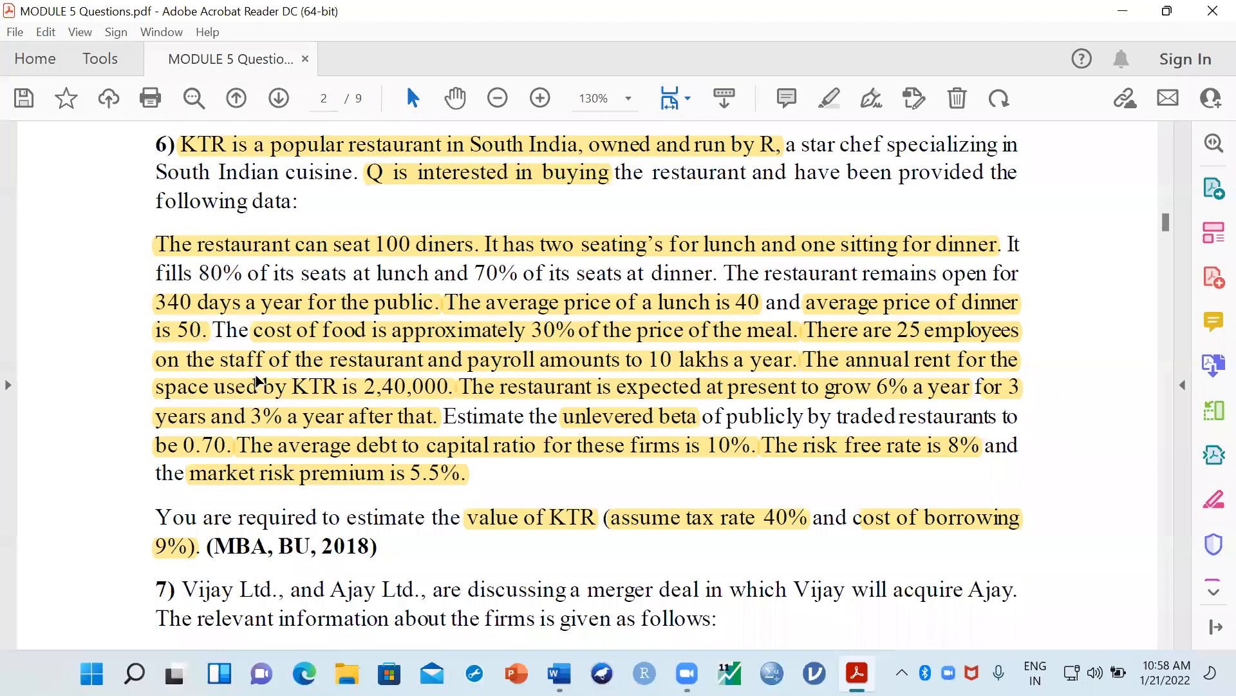
scroll(438, 401, up, 1)
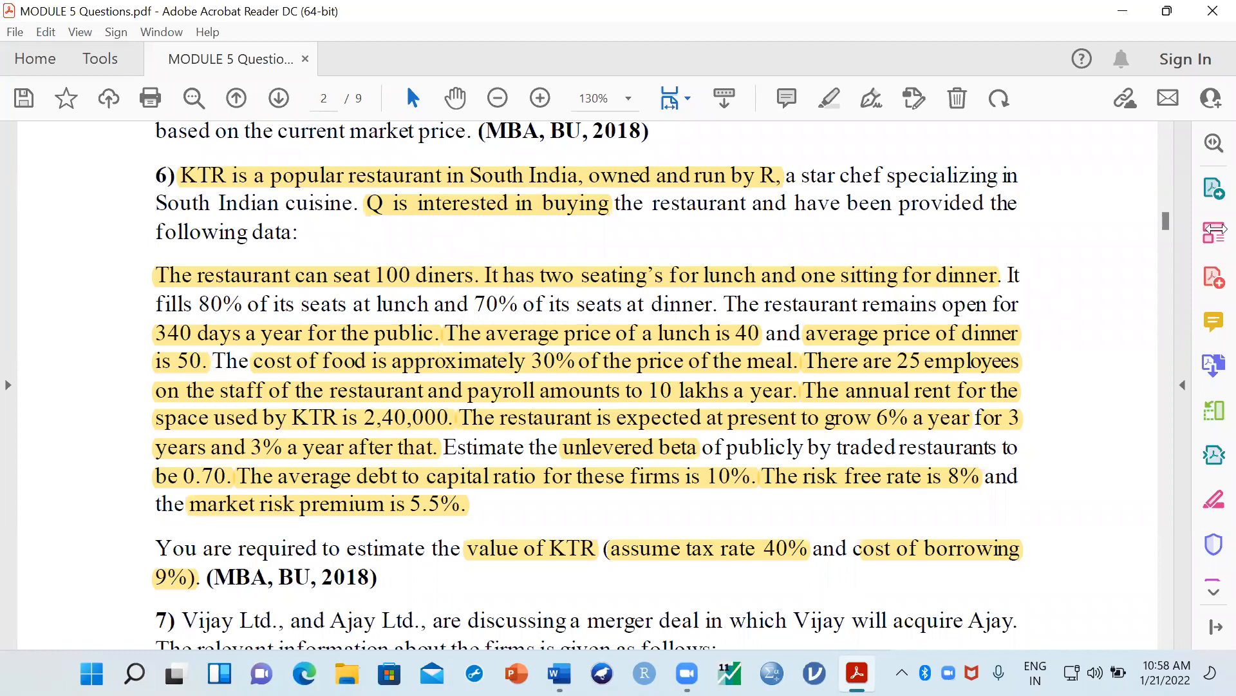
click(1216, 194)
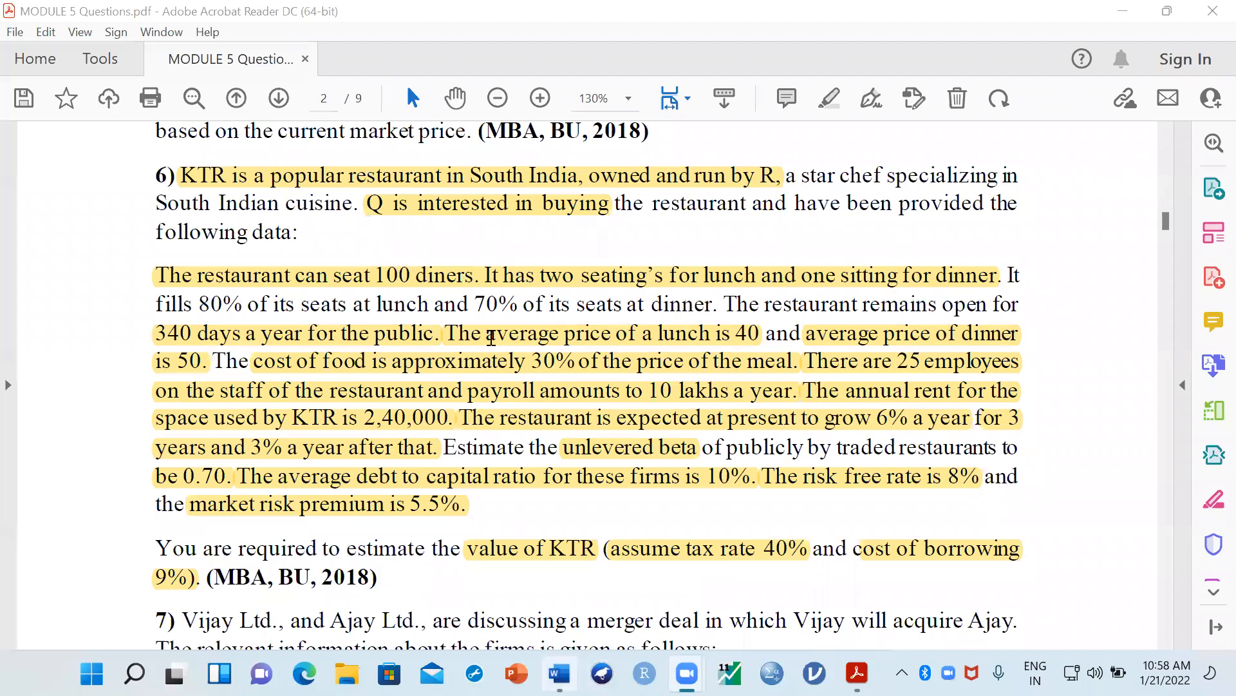
key(alt+Tab)
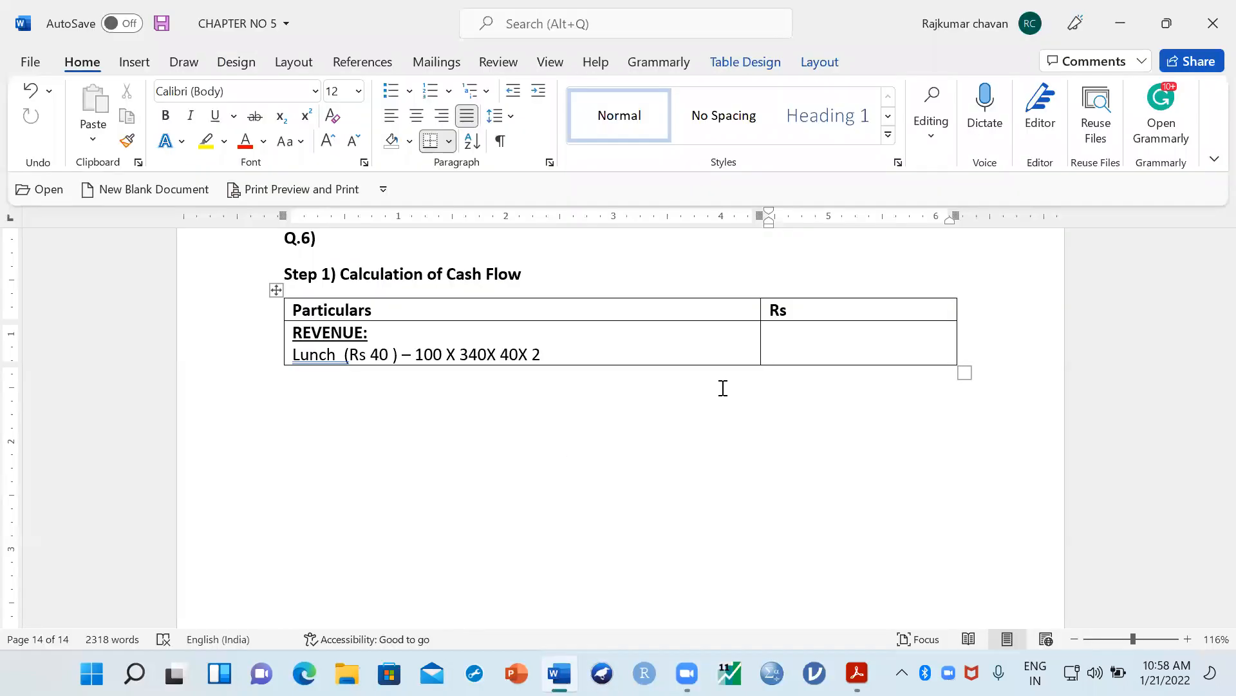
Step: Enter 27,20,000 in the Rs column as the lunch revenue and add a new row to the table
click(797, 346)
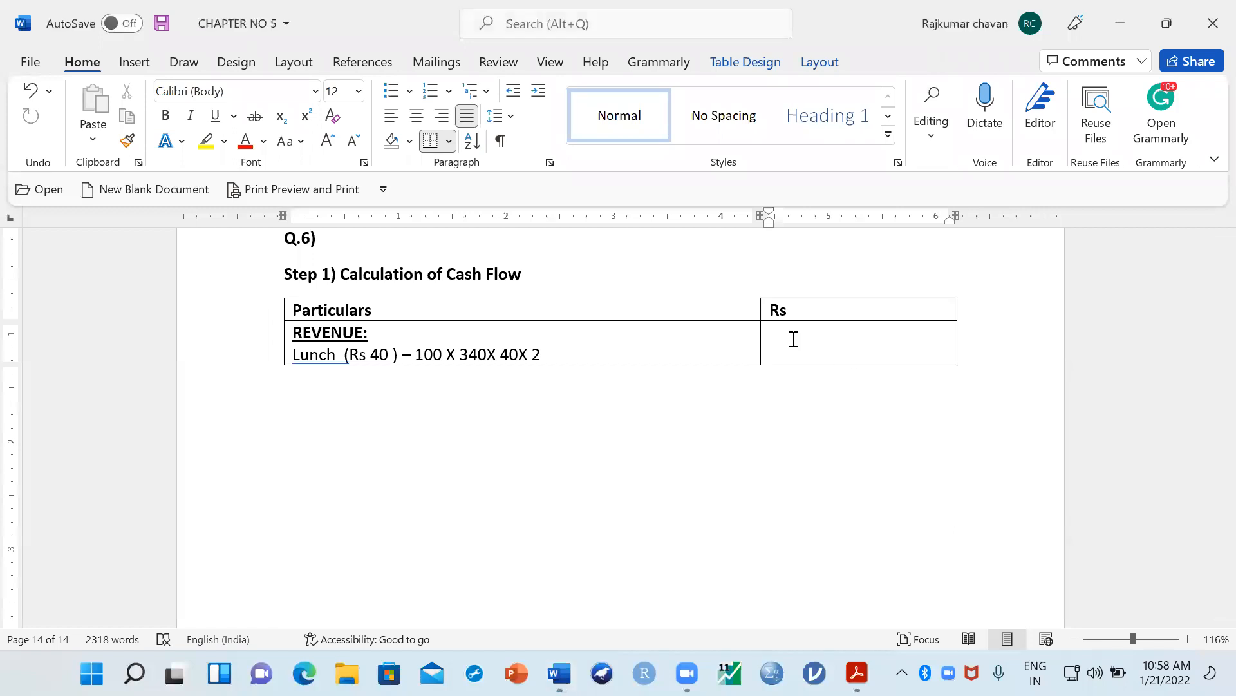
text(ST)
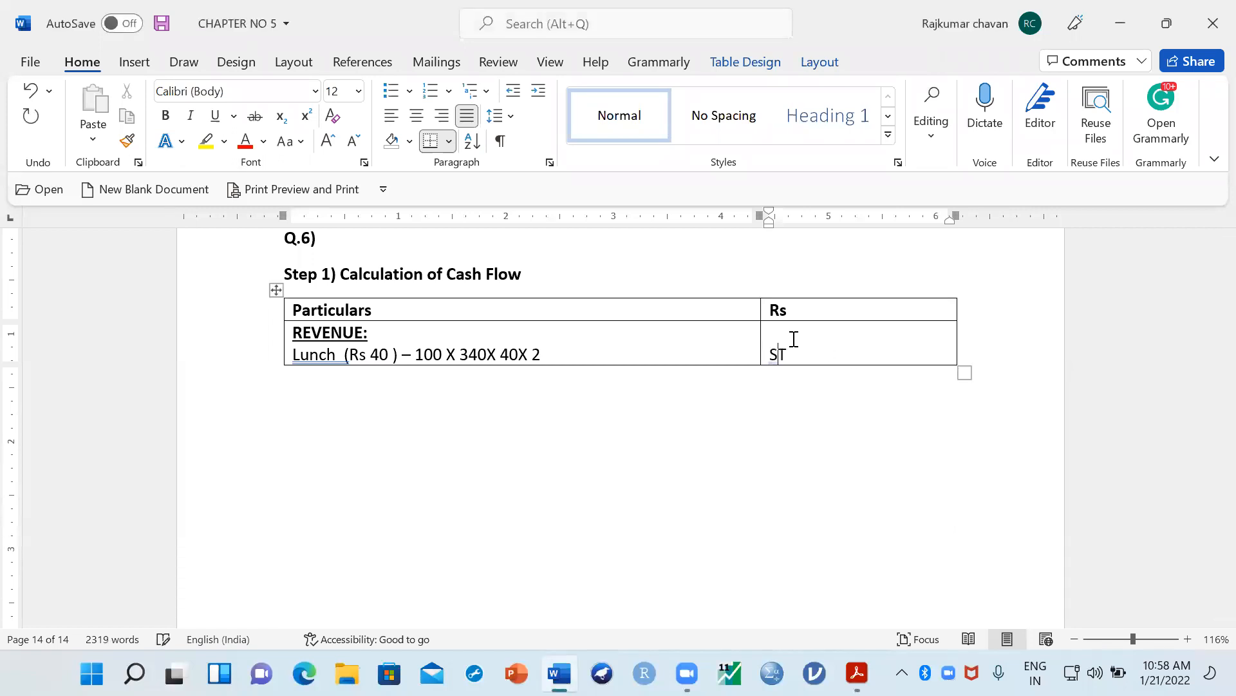
key(BackSpace)
key(BackSpace)
text(27,20,000)
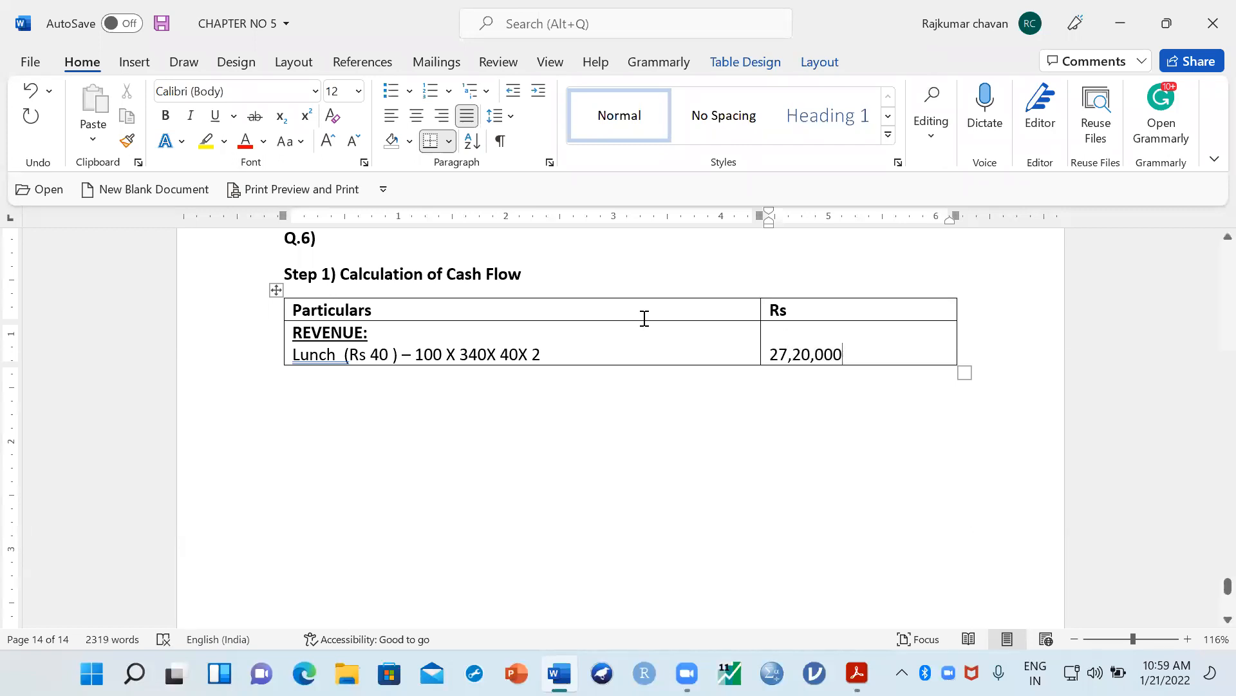
key(Tab)
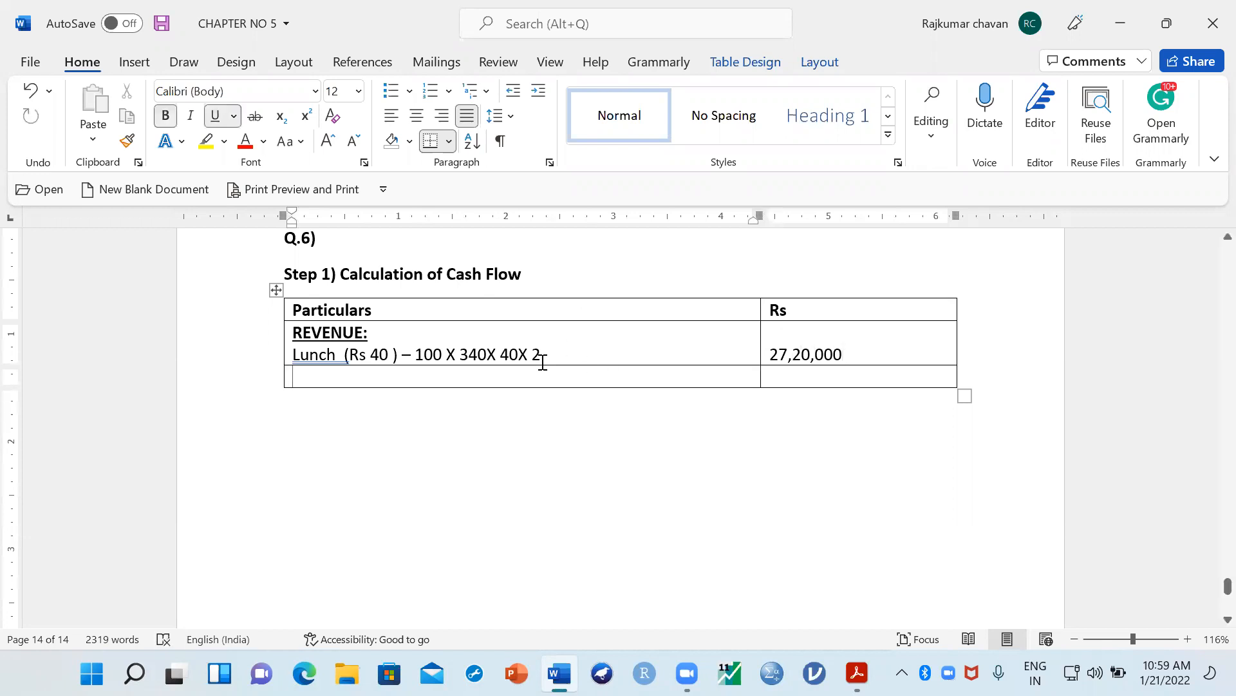
Step: Add the line "Dinner (Rs 50) – 100 X 340 X 40 X 1" below the lunch line in the same cell
click(559, 349)
key(Return)
text(Dinner)
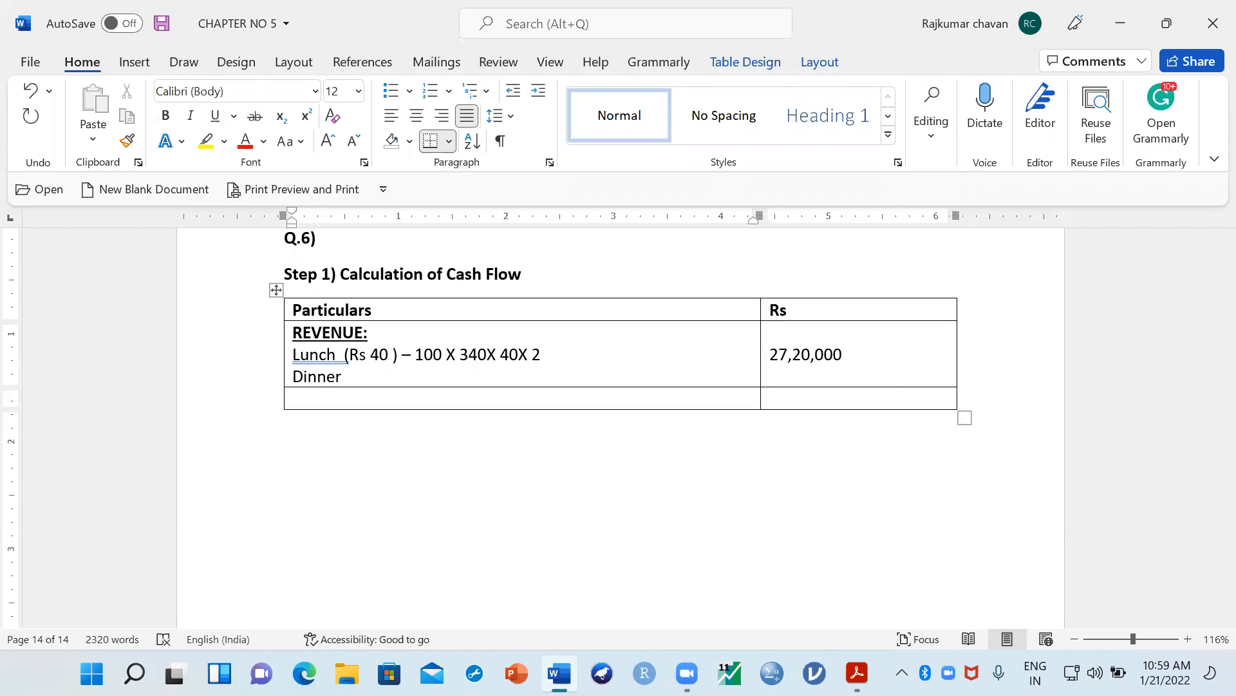
text( (Rs 50) -)
text( 100 X)
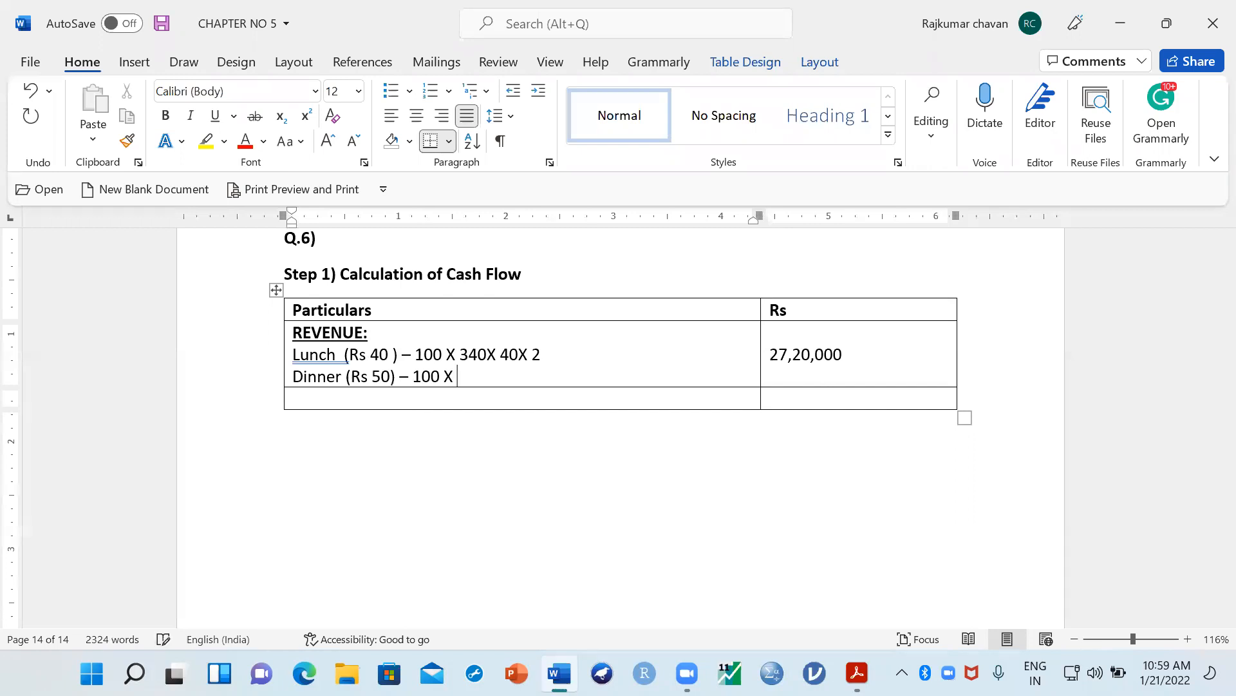
text( 340 X 40 X)
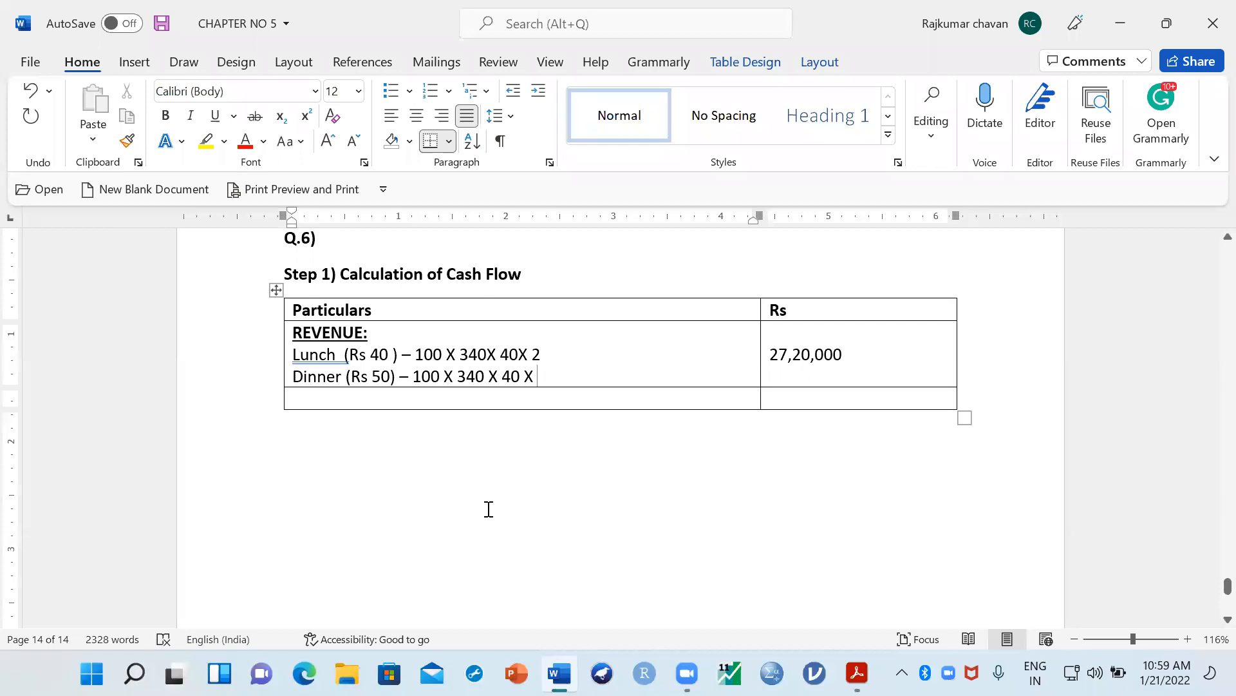
text(1)
Step: Correct the price factor in the dinner calculation to 50 and enter 17,00,000 beside it in the Rs column
key(Tab)
key(Right)
key(Return)
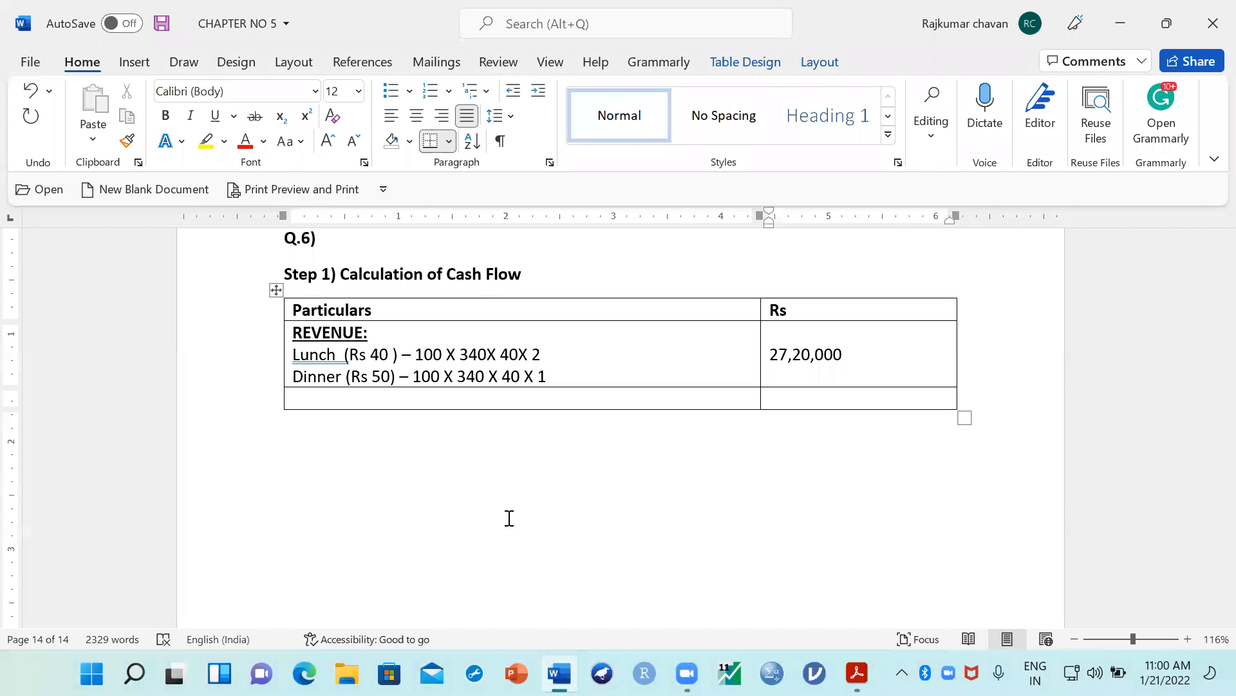
click(511, 378)
key(BackSpace)
text(5)
click(787, 377)
text(17,00,000)
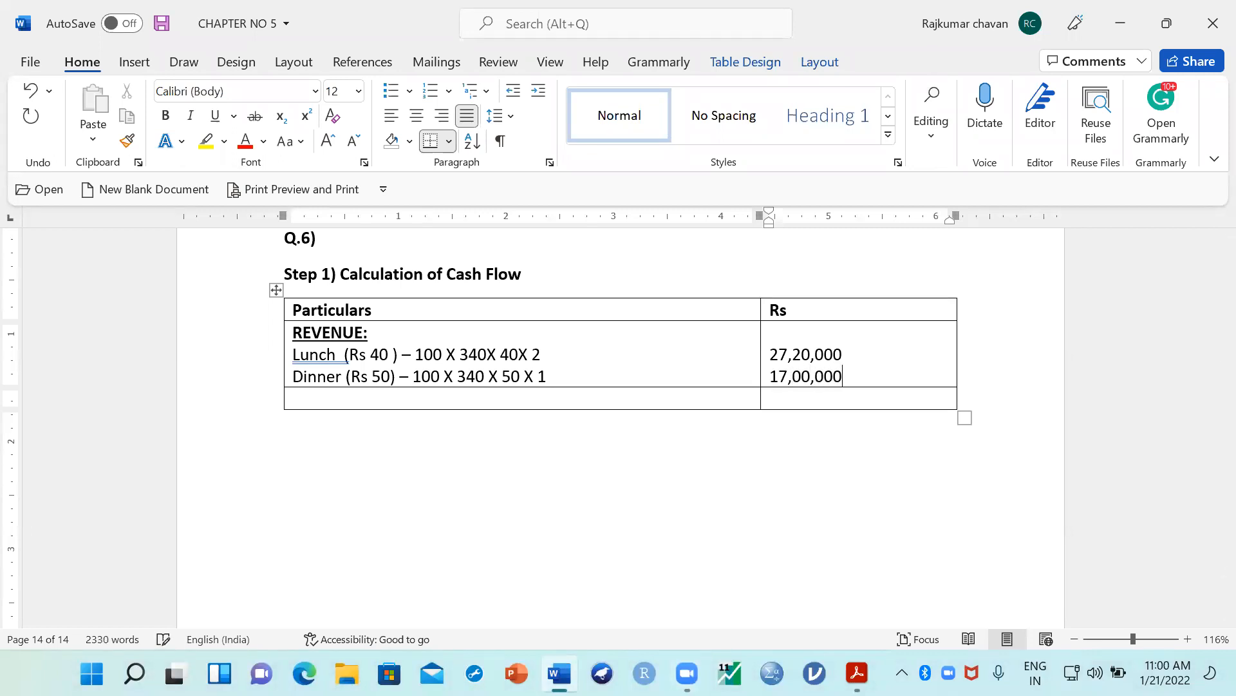
Step: Fill the row below the revenue lines with "Total (A)" in bold without underline and 44,20,000 in the Rs column
click(768, 398)
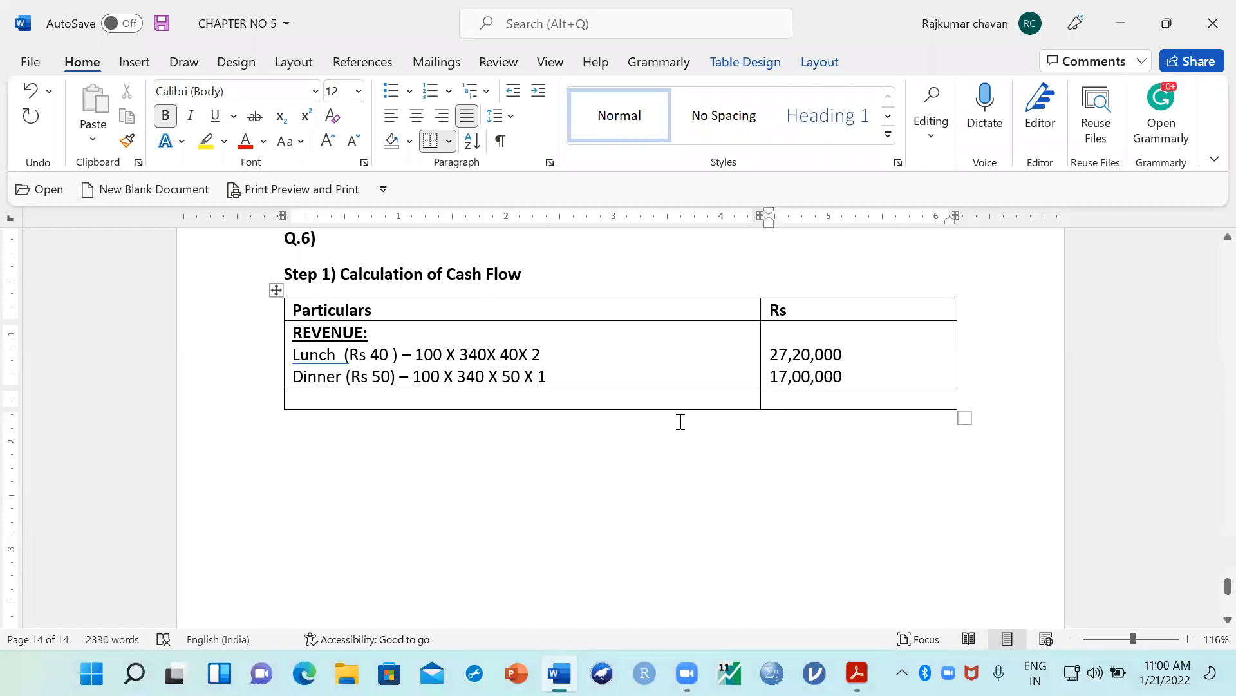
click(536, 397)
text(T)
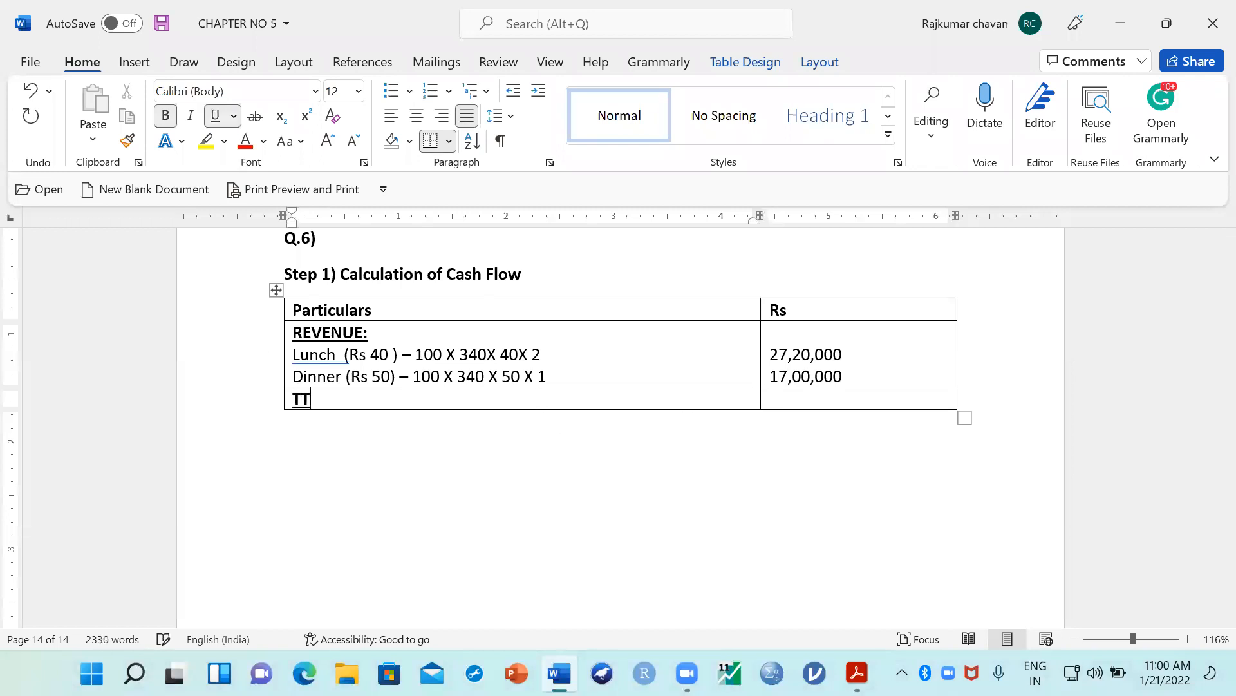
key(BackSpace)
key(ctrl+u)
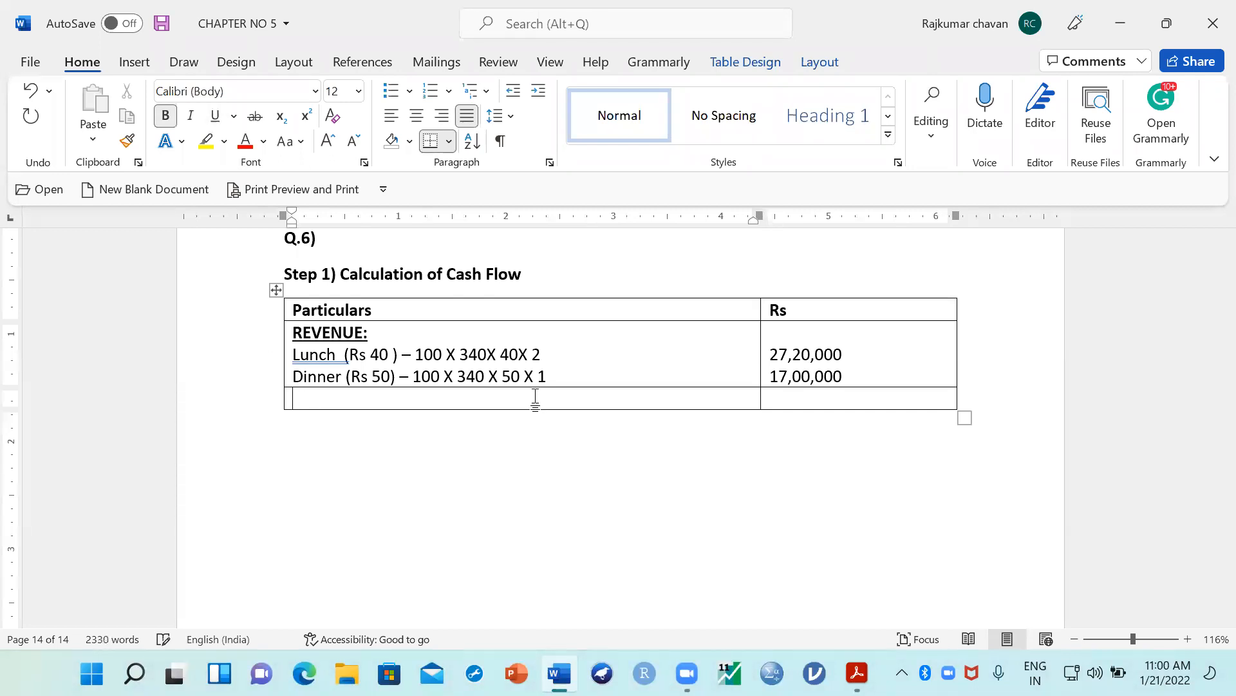
text(totla)
key(BackSpace)
key(BackSpace)
text(al (A))
key(Tab)
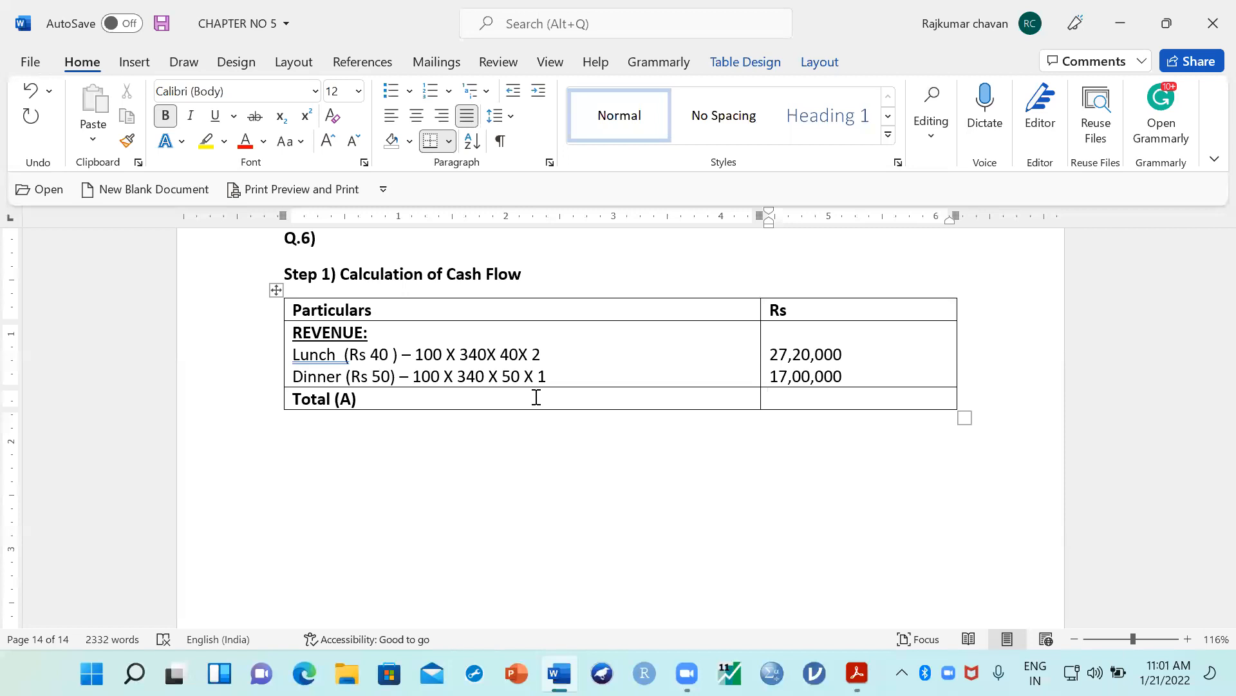
text(44,20,000)
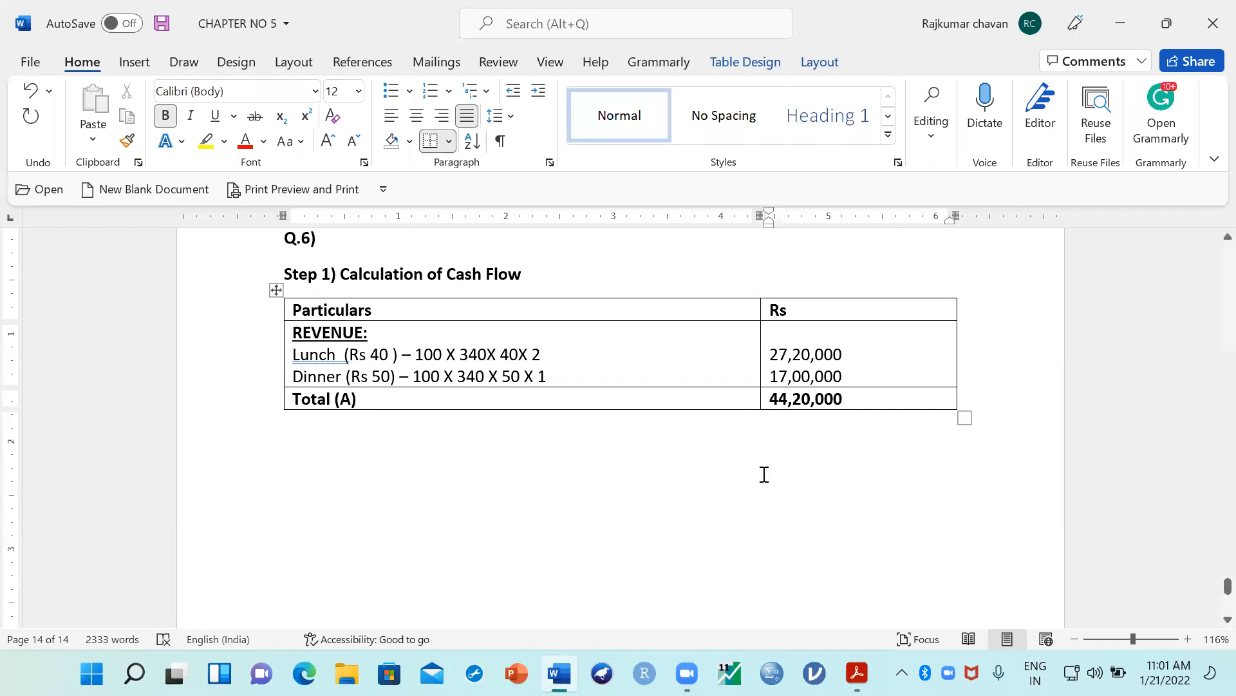
Step: Add a row with the bold heading "EXPENSES:" and another row below it with bold turned off
key(Tab)
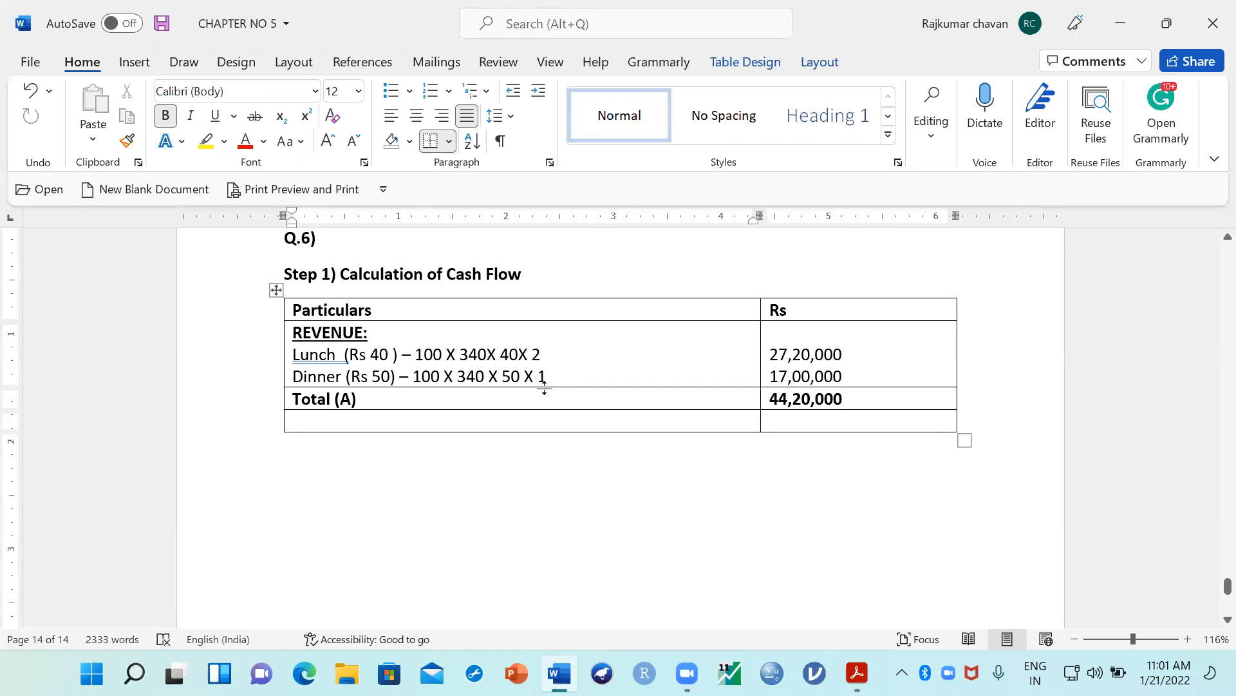
text(EXPENSES:)
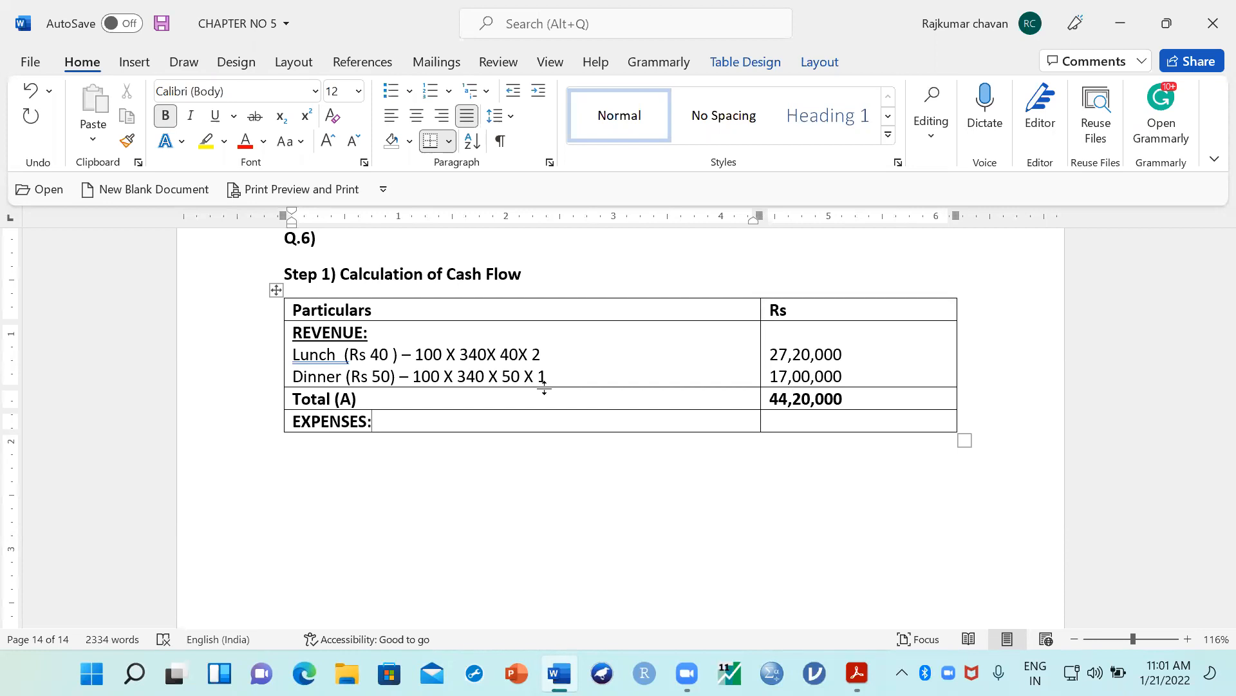
key(Tab)
key(Tab)
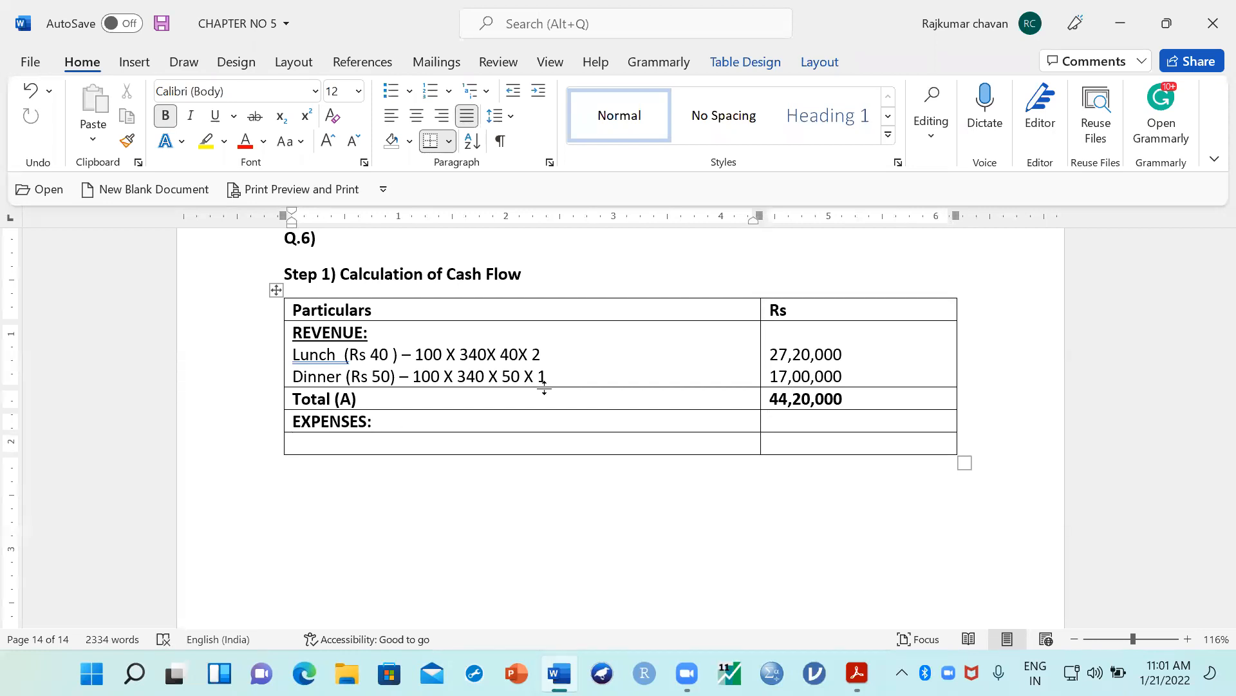
key(ctrl+b)
Step: Check the food cost in question 6 of MODULE 5 Questions.pdf and enter "Food Cost 30% of the revenue" in the Word row under "EXPENSES:"
click(857, 673)
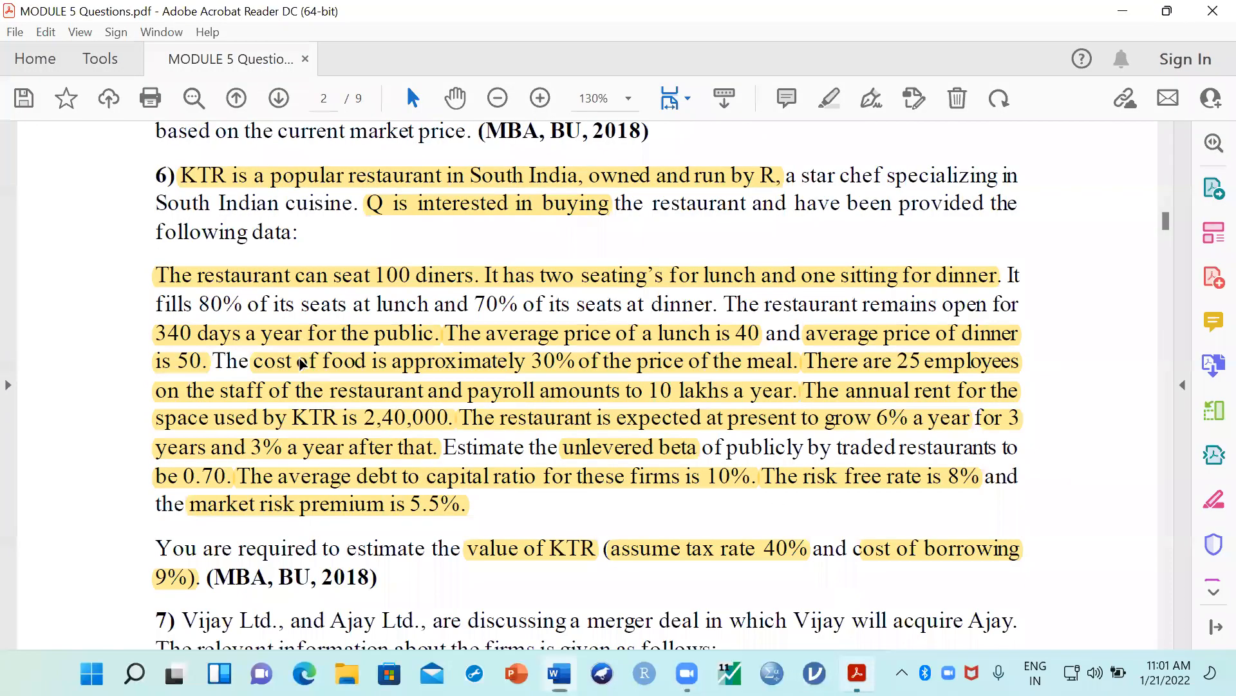
scroll(884, 133, down, 3)
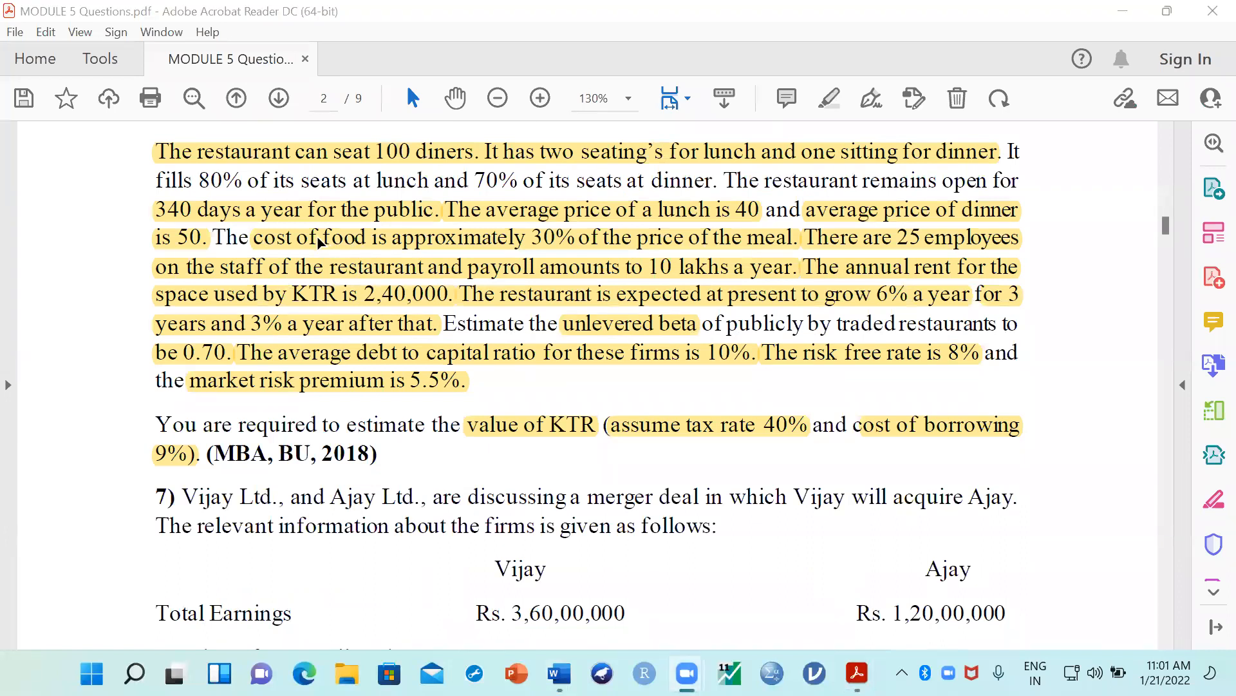
click(338, 247)
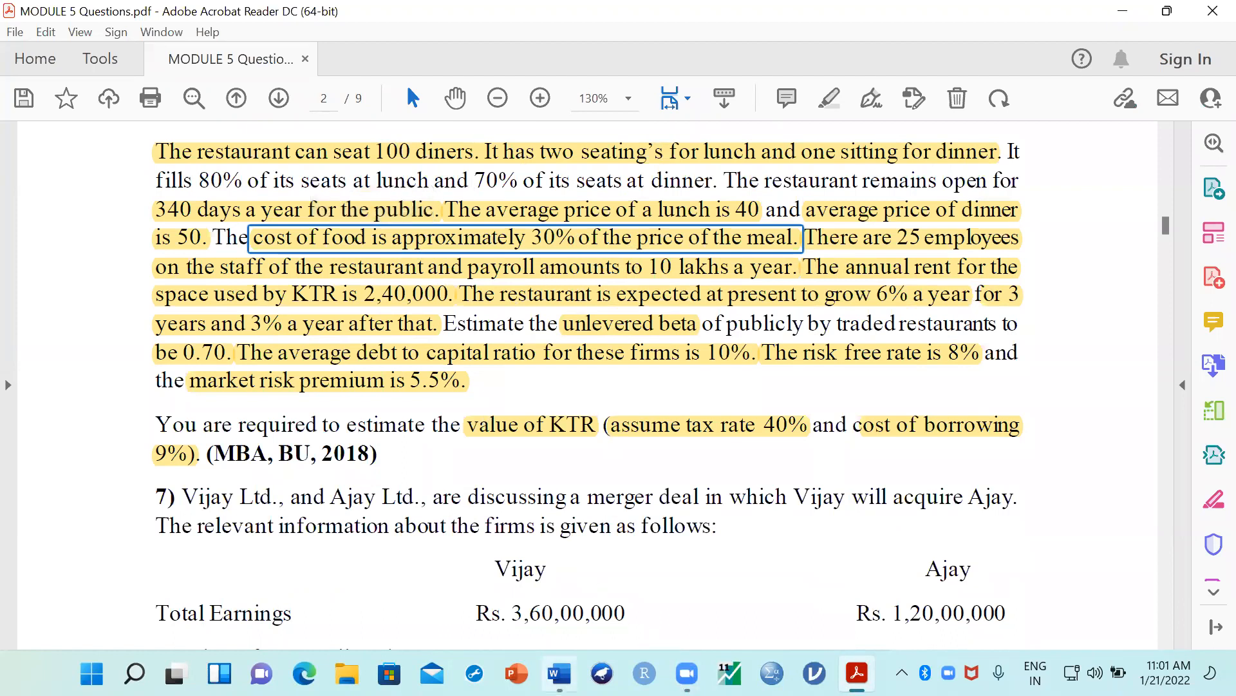
click(559, 673)
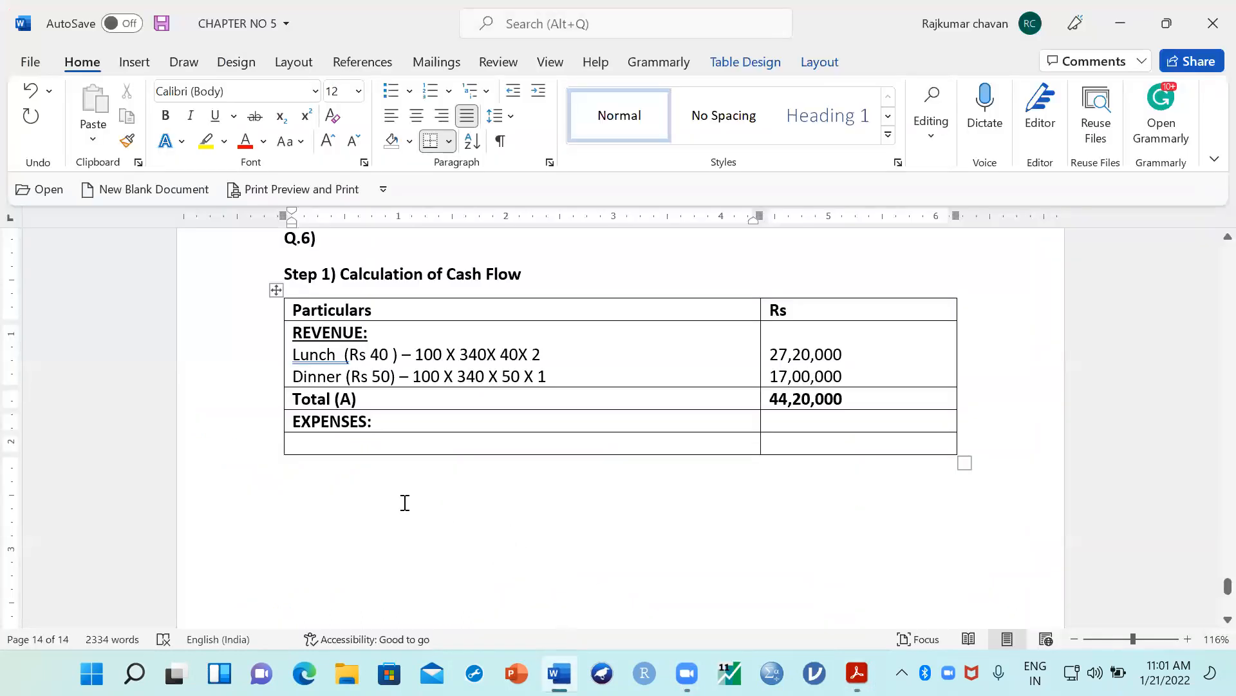
text(Food Cost )
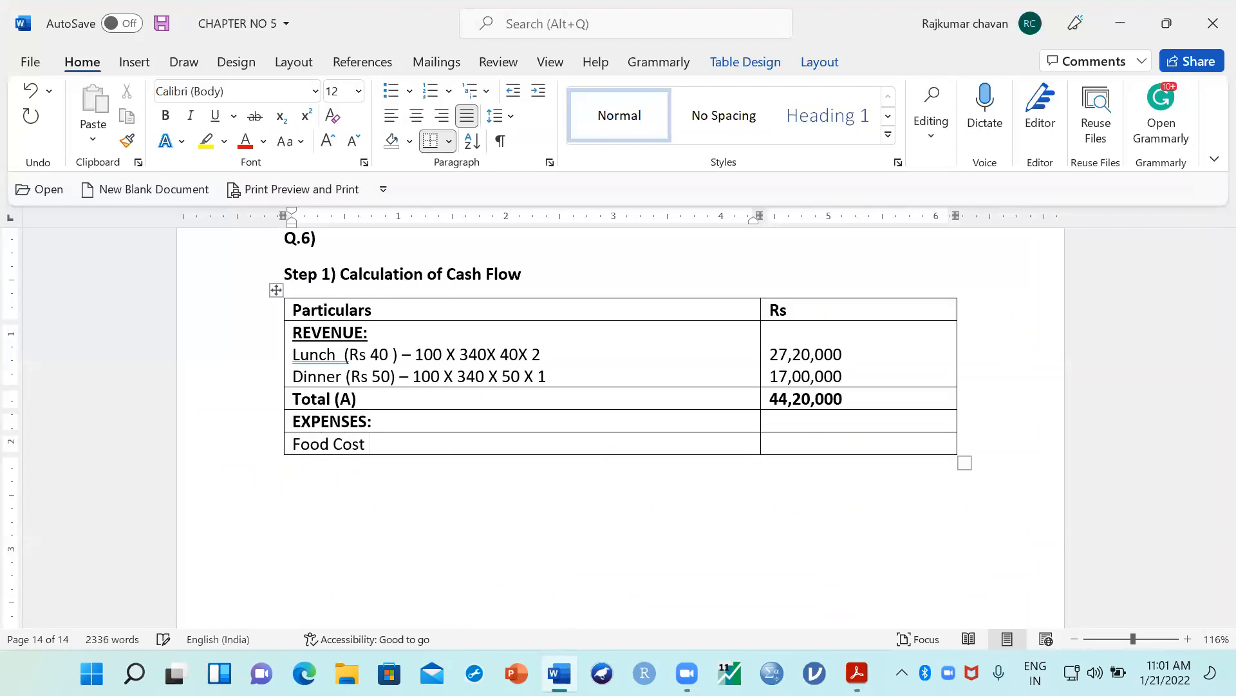
text(30% of the revenue)
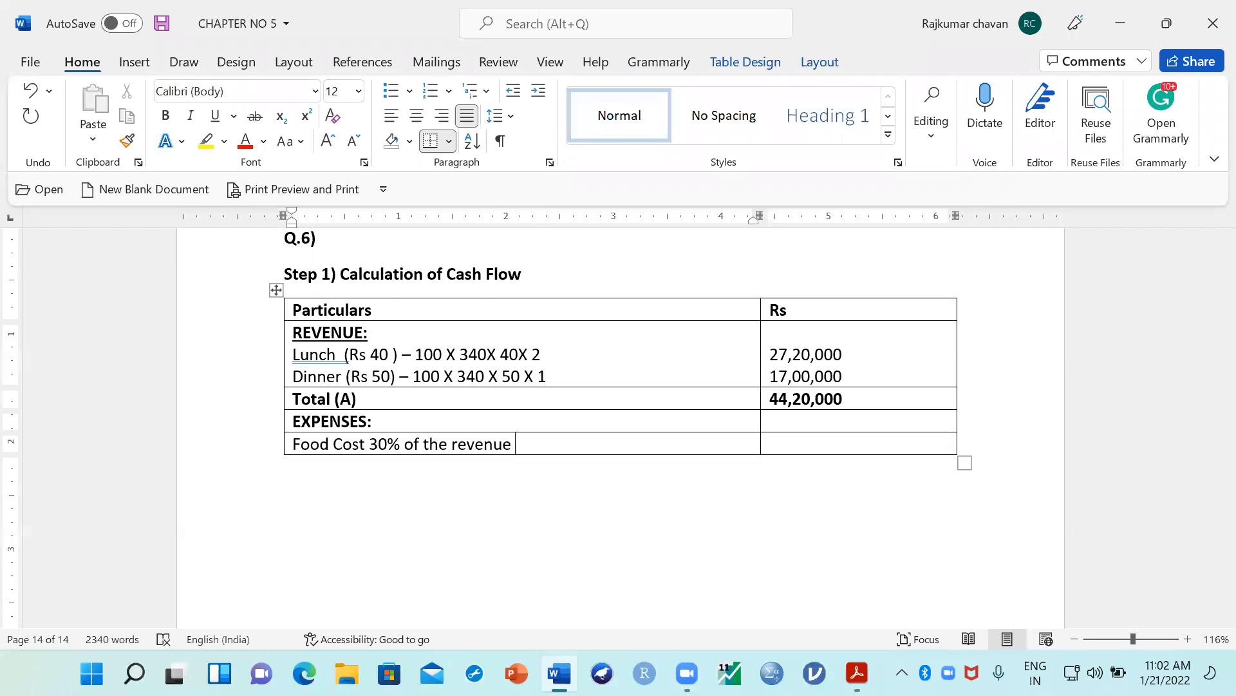
Step: Append the calculation "(44,20,000 X 30%)" to the "Food Cost 30% of the revenue" line
text((44,20,000 X)
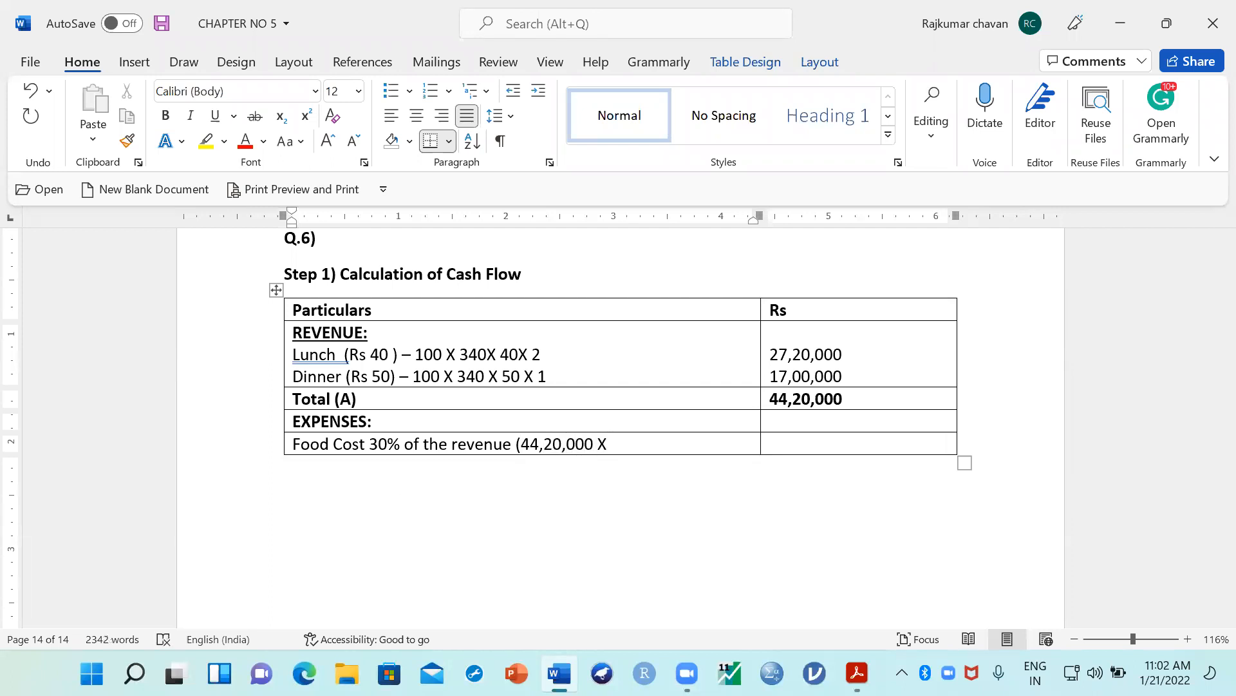
text( 30%))
key(Tab)
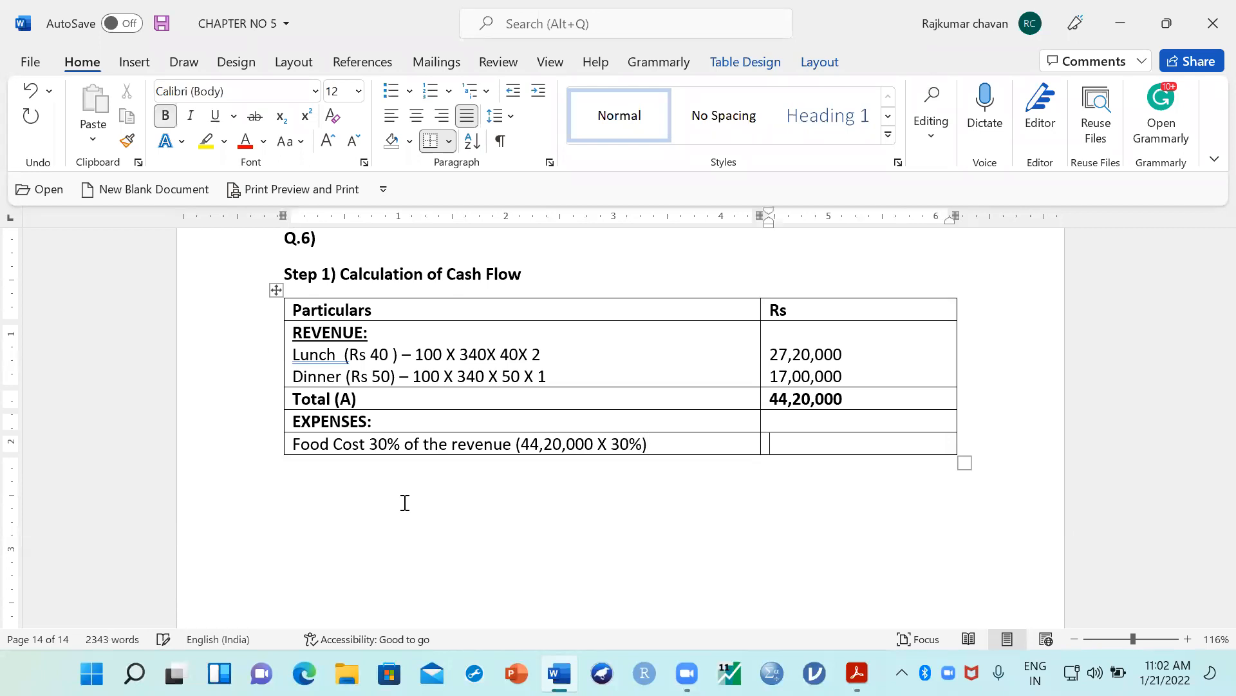
Step: Enter 13,26,000 without bold in the Rs column beside the food cost
scroll(389, 494, down, 2)
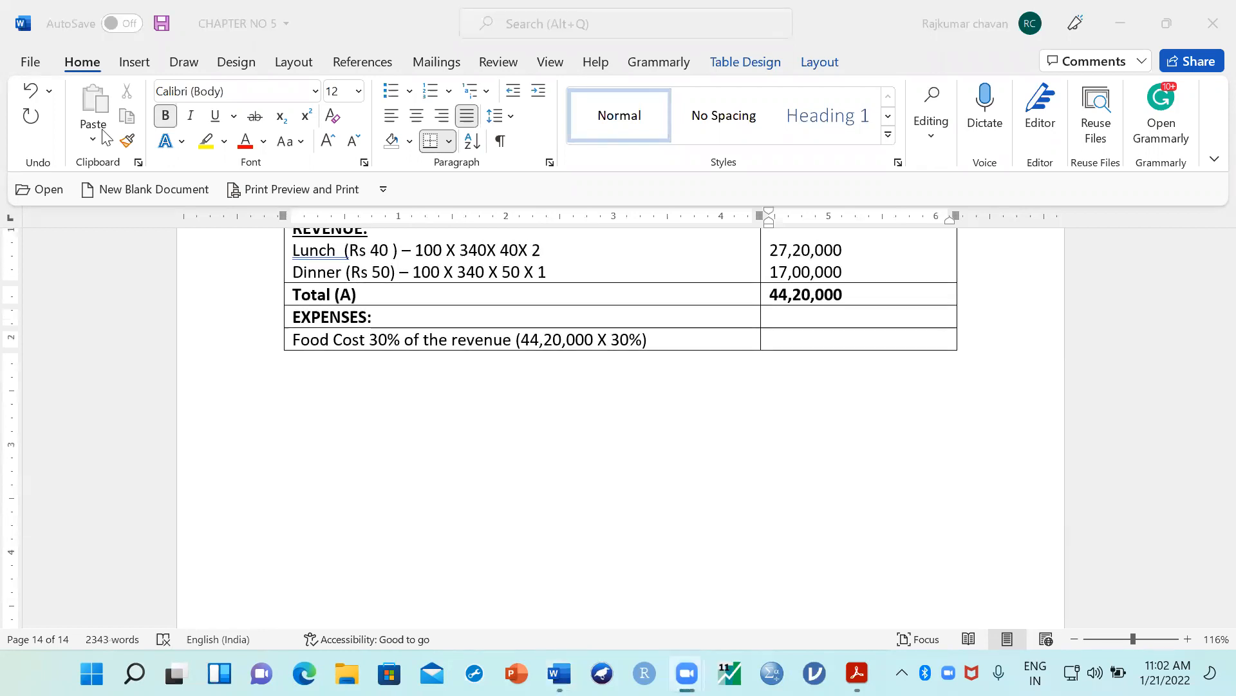
click(810, 336)
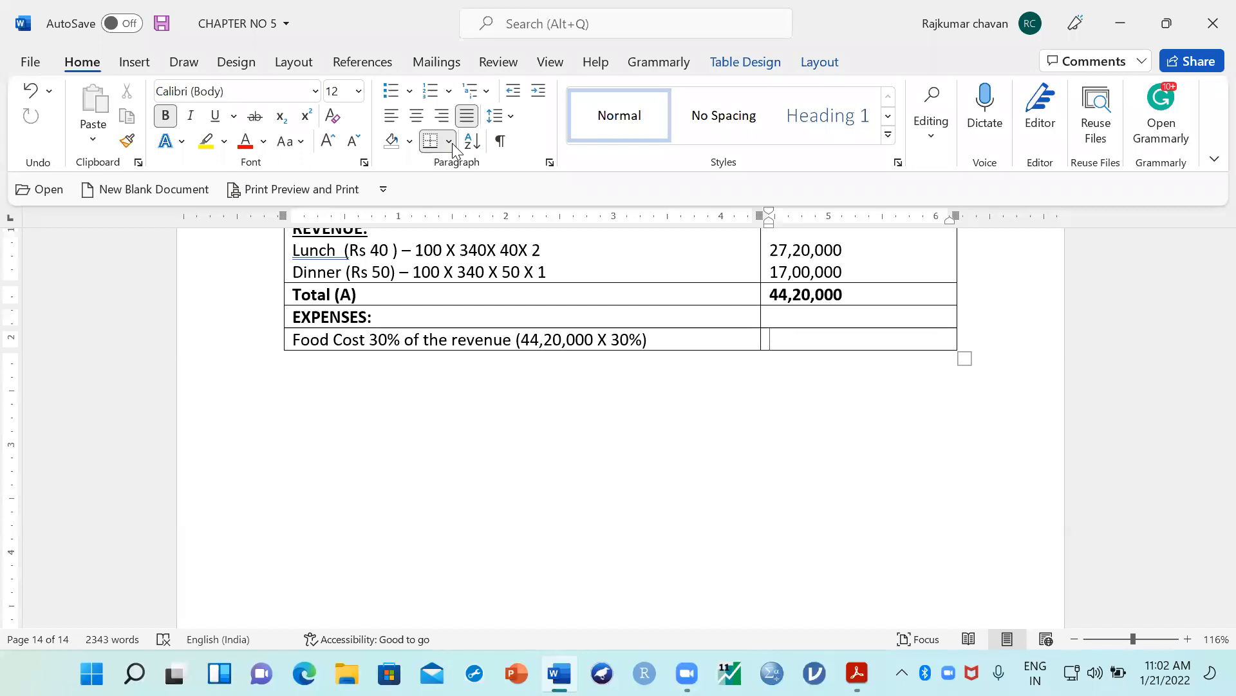
text(13,)
key(BackSpace)
key(BackSpace)
key(BackSpace)
key(ctrl+b)
text(13)
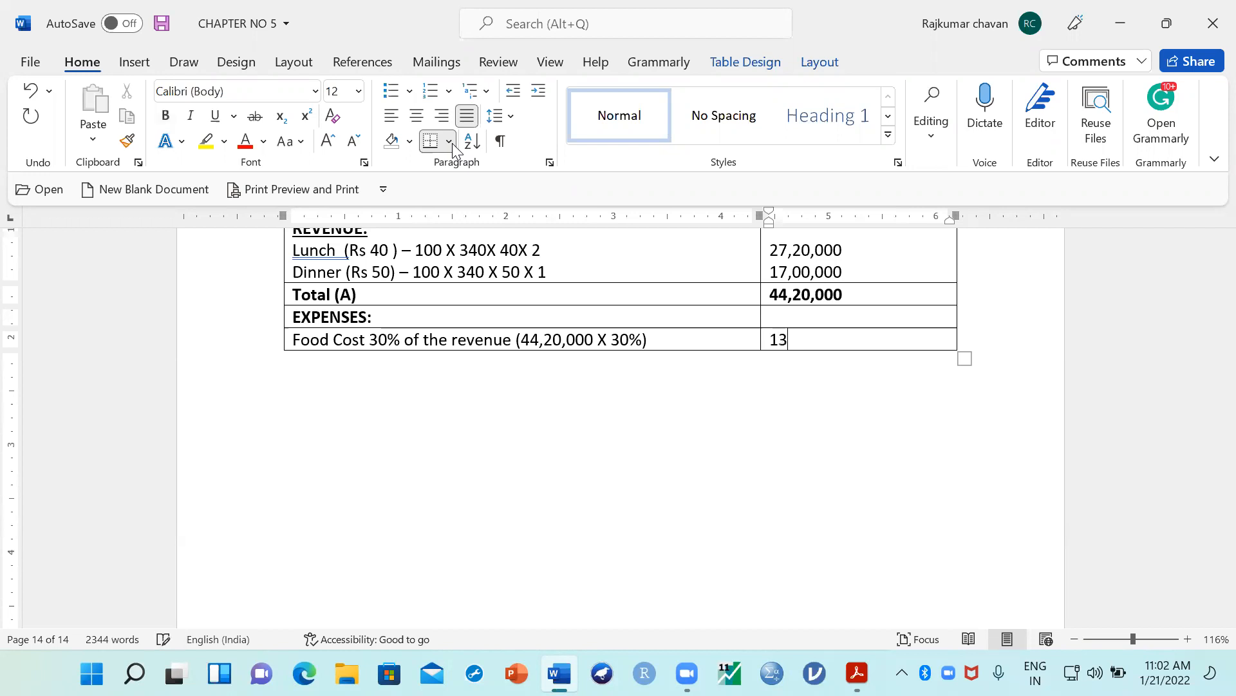
text(,26,000)
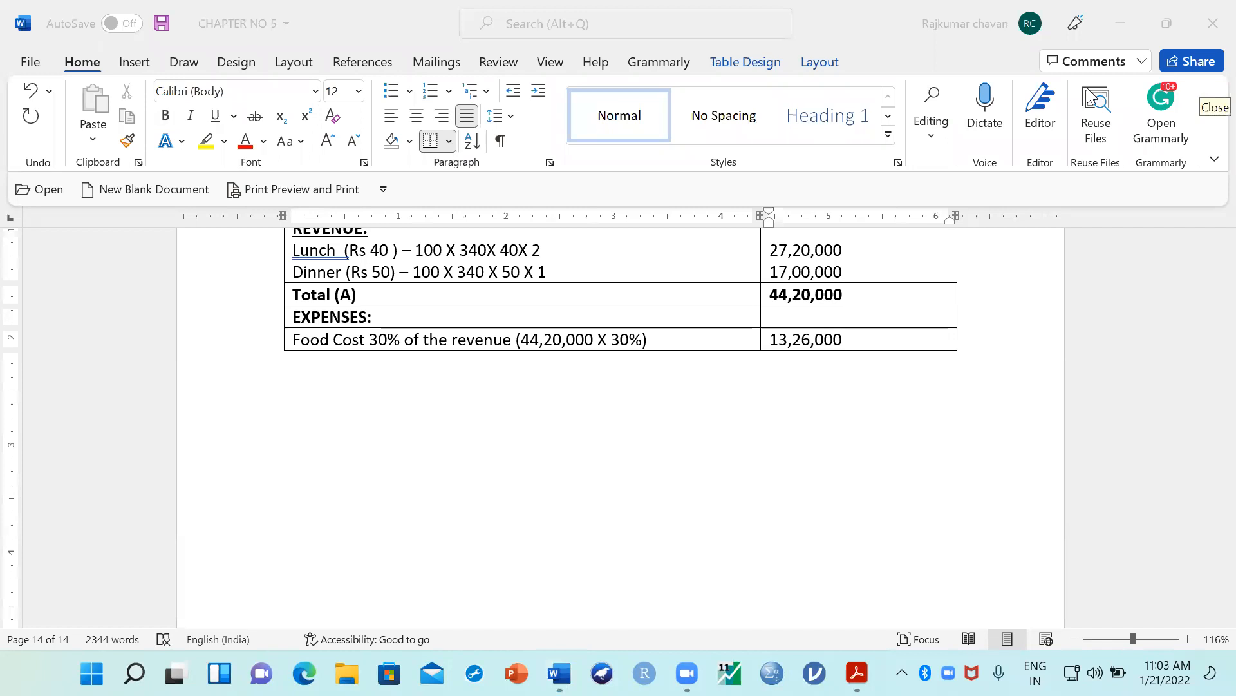
click(860, 336)
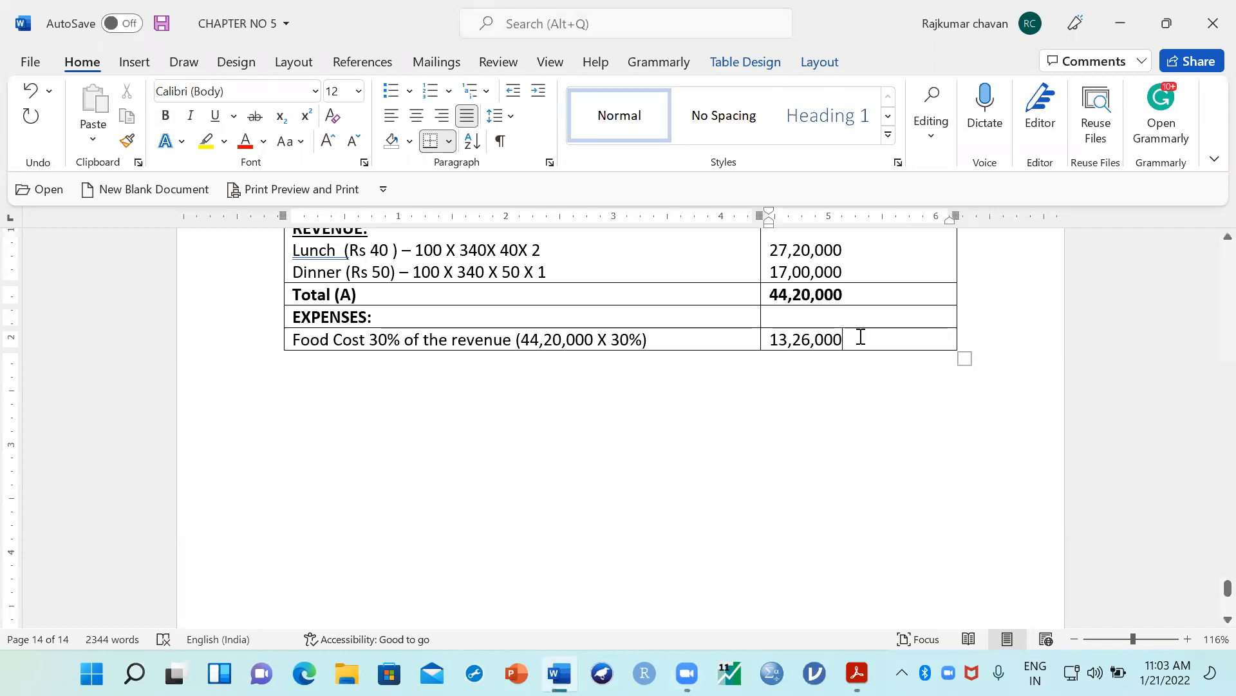
Step: Add a "Staff Expenses" line below the food cost, check the payroll in MODULE 5 Questions.pdf, and enter 10,00,000 beside it in the Word table
click(668, 341)
key(Return)
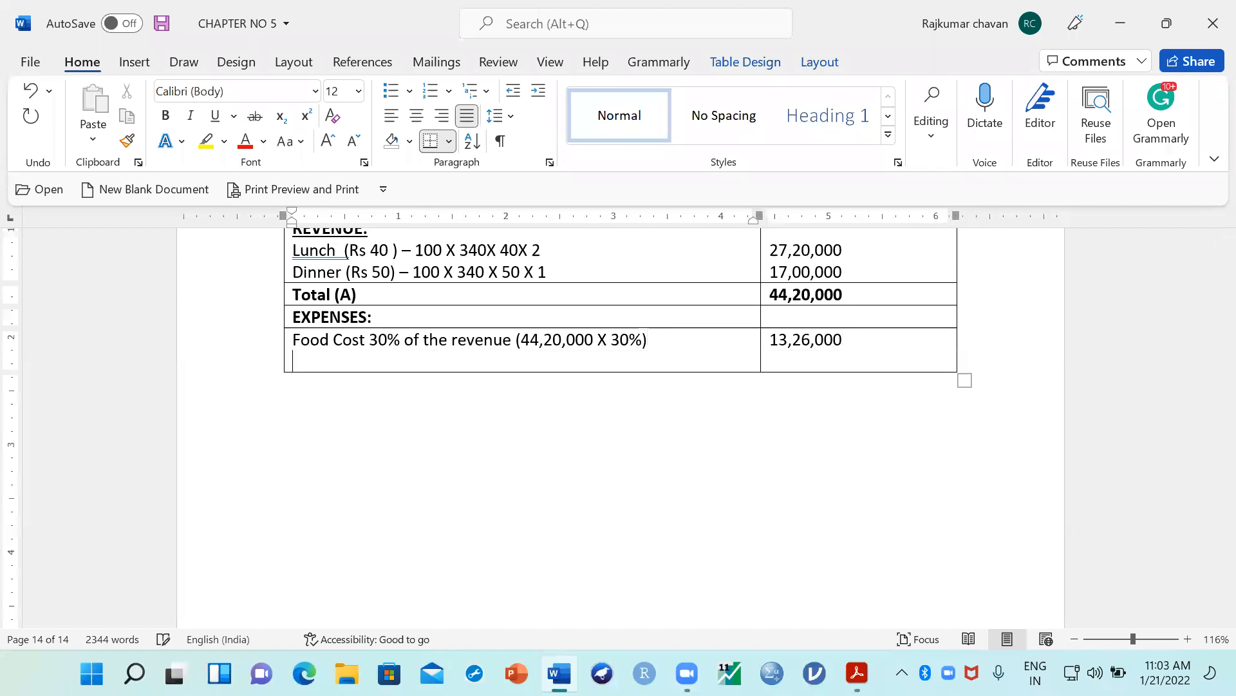
text(Staff Expenses)
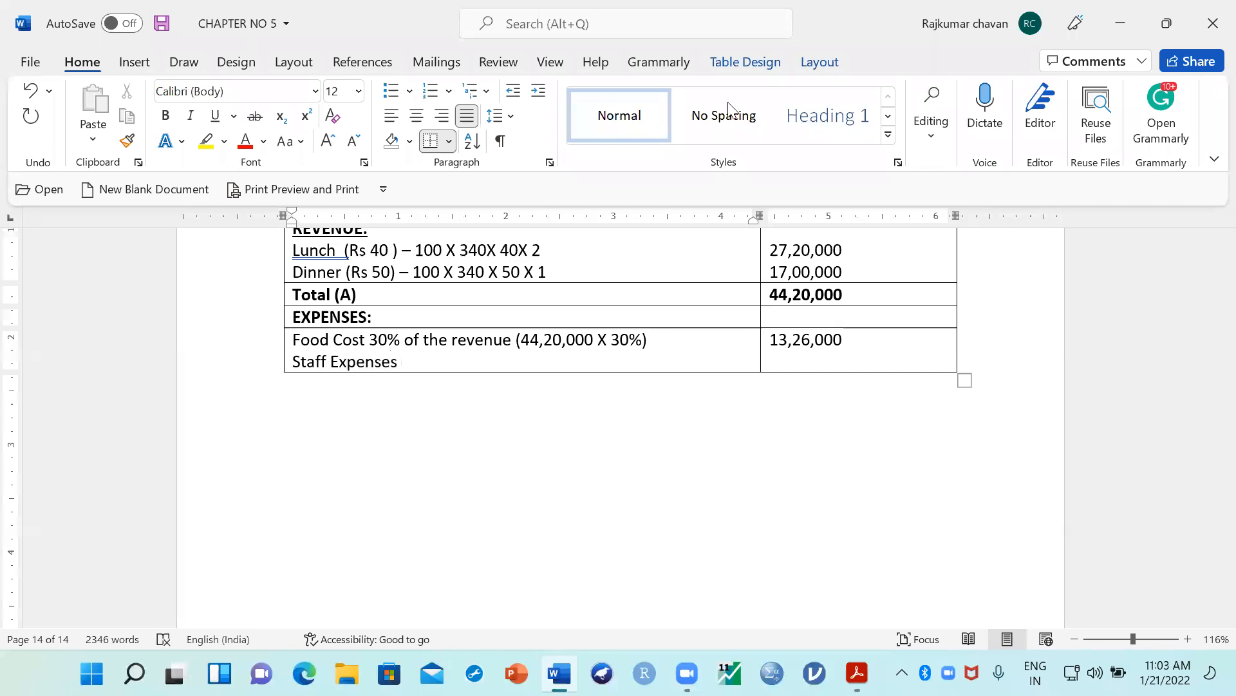
click(623, 184)
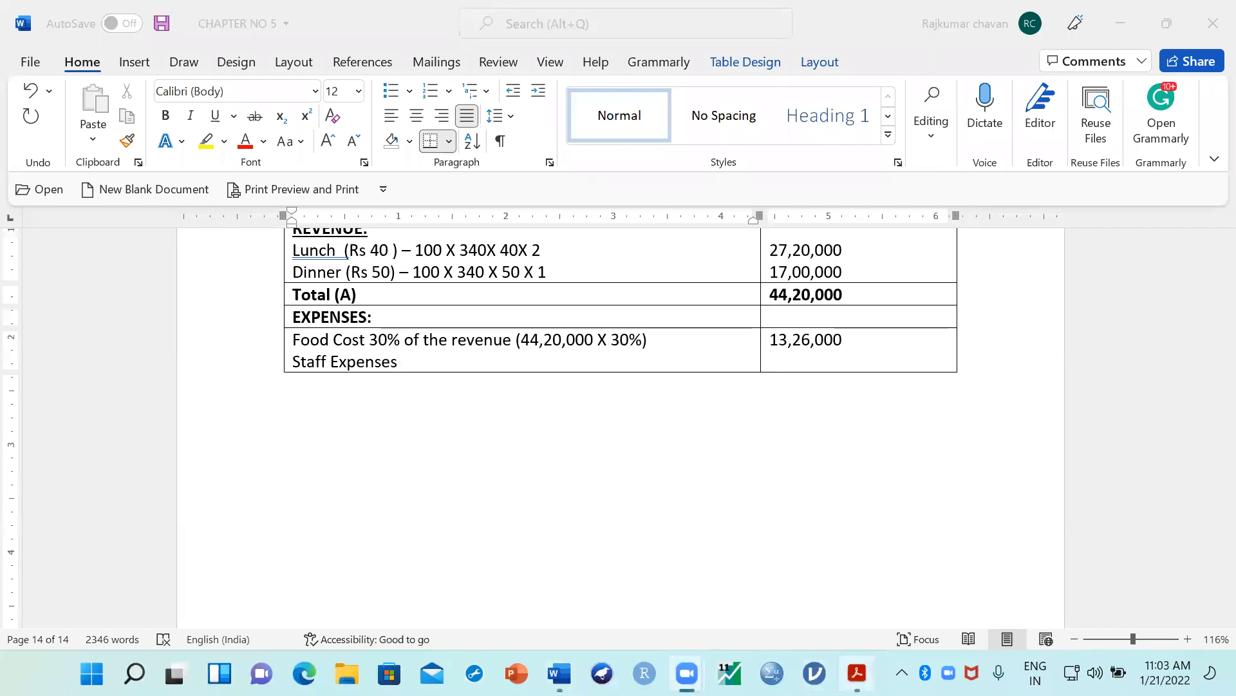
click(858, 673)
scroll(503, 455, up, 2)
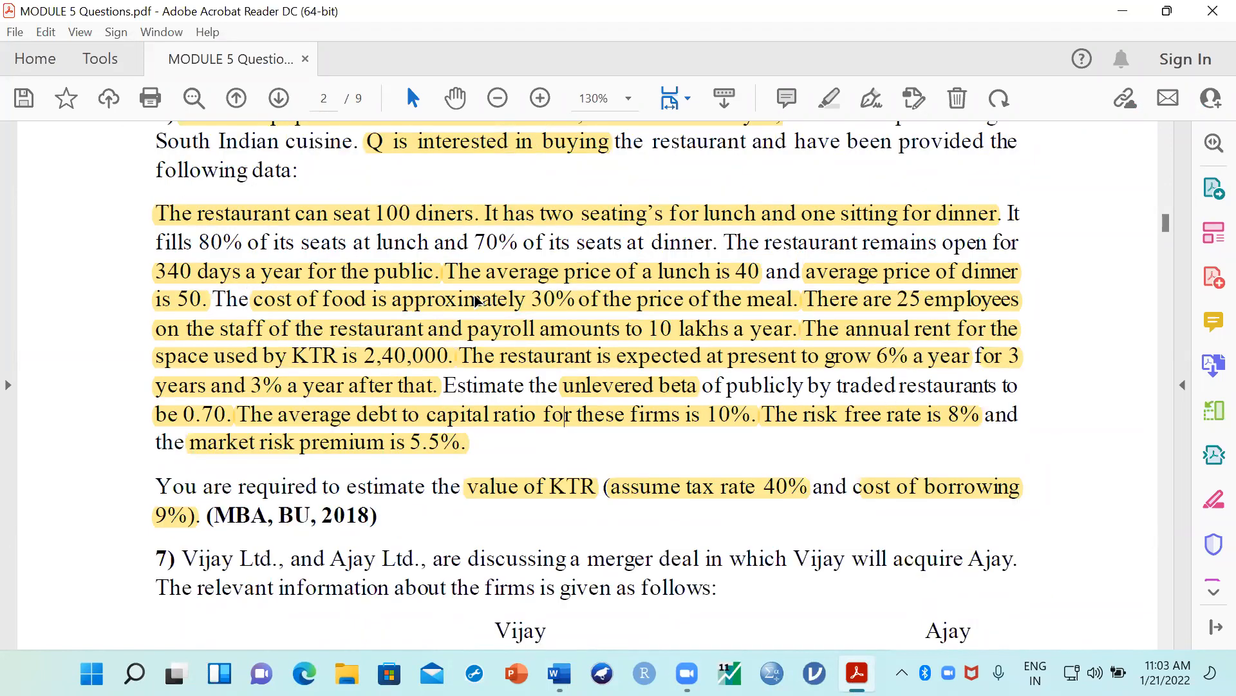
click(752, 332)
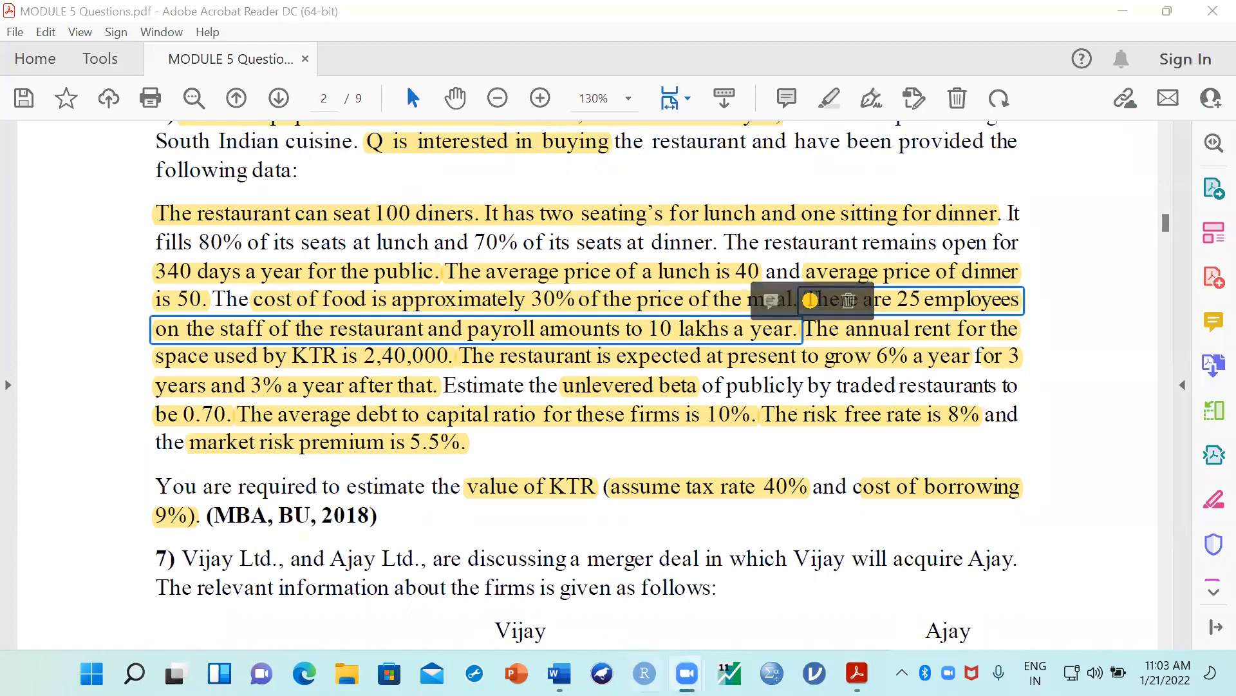
click(559, 673)
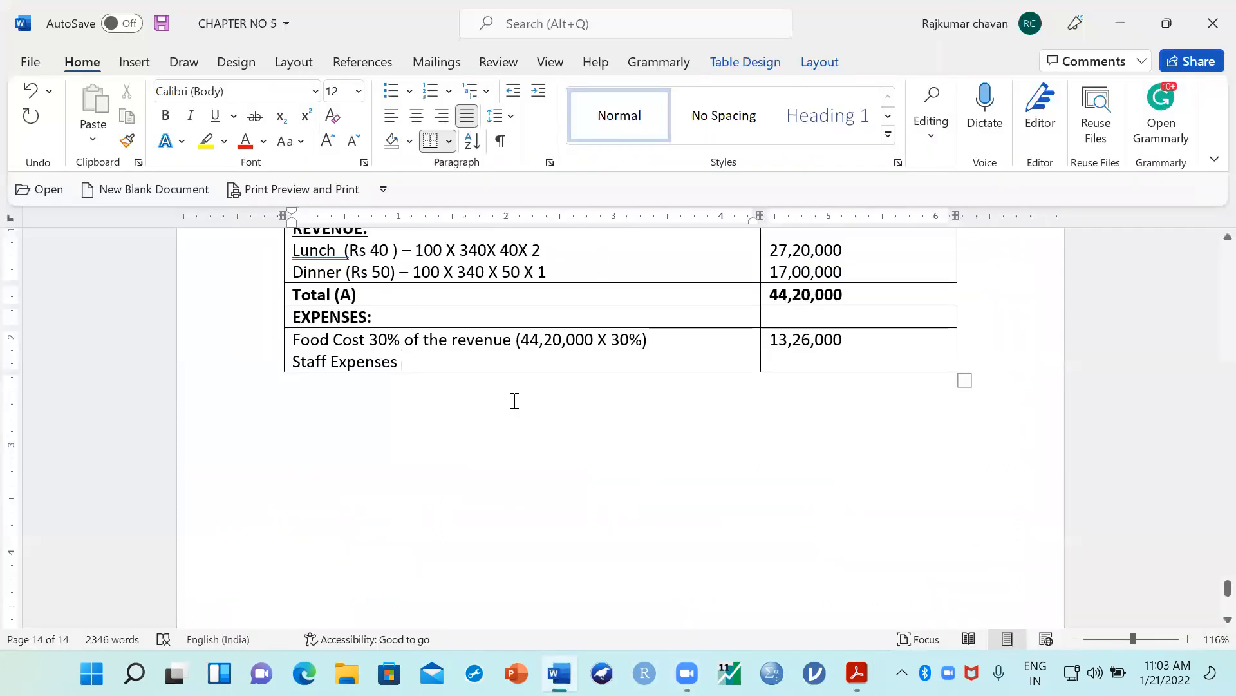
key(Down)
text(1)
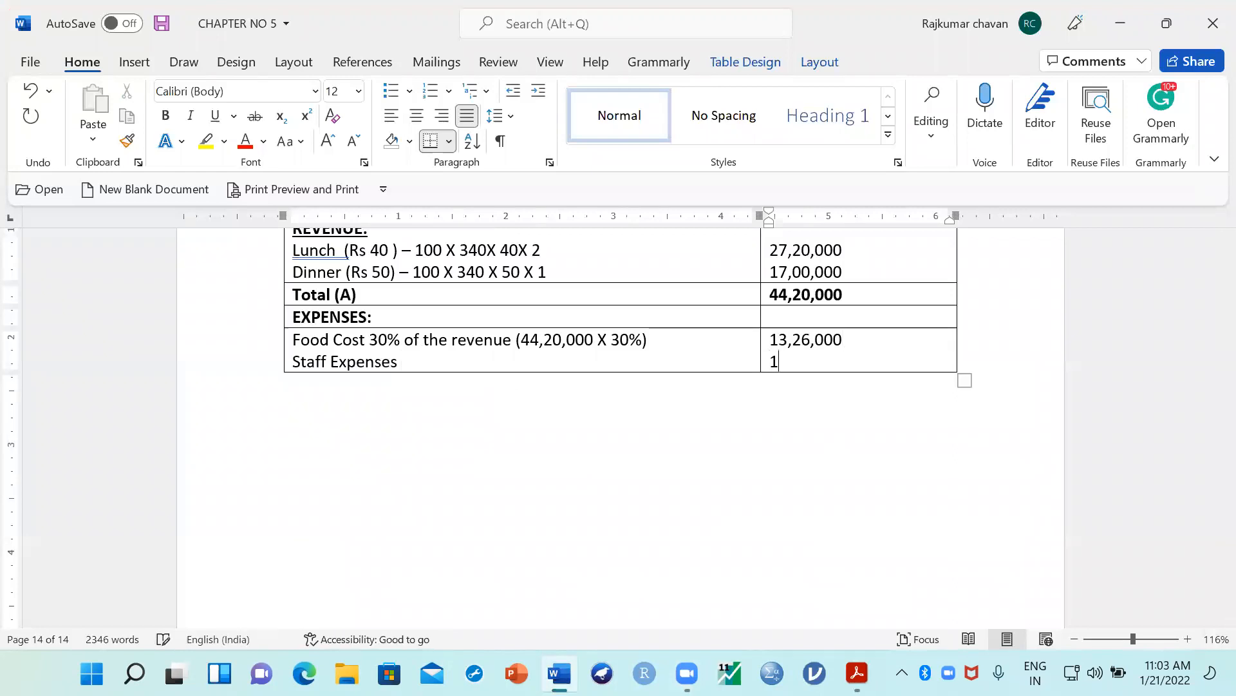
text(0,00,000)
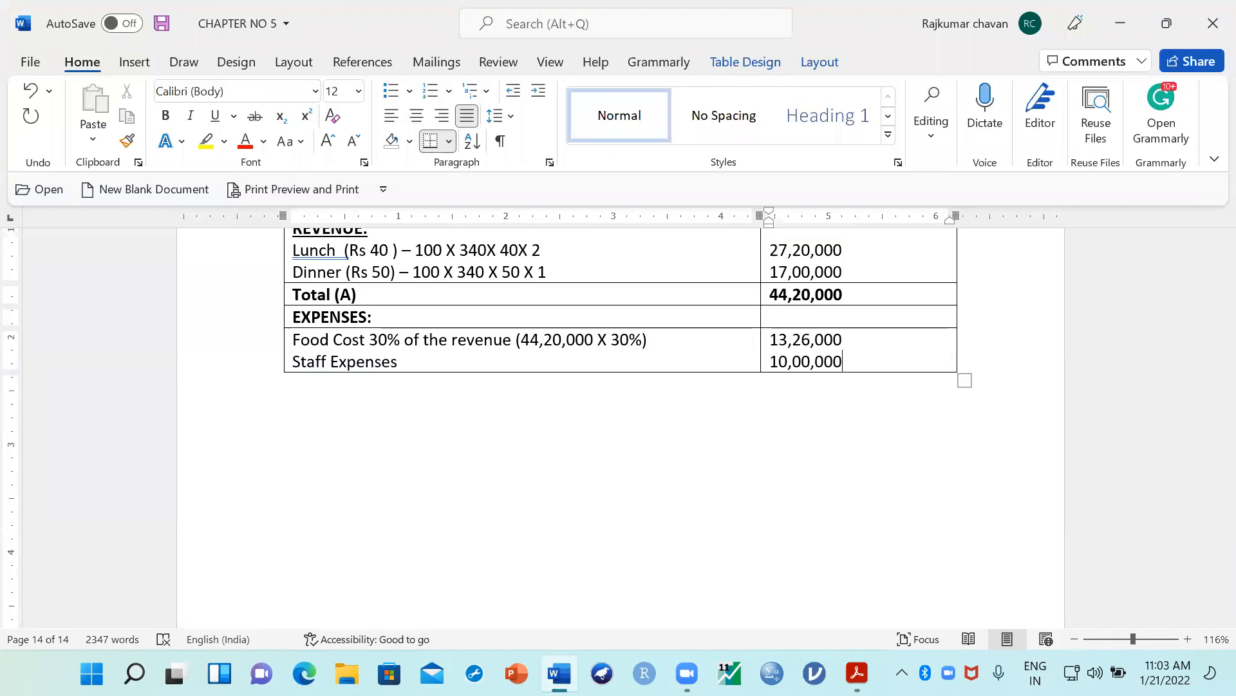
Step: Add a "Rent" line below "Staff Expenses" and start a matching new line in the Rs column
click(417, 364)
key(Return)
text(Ren)
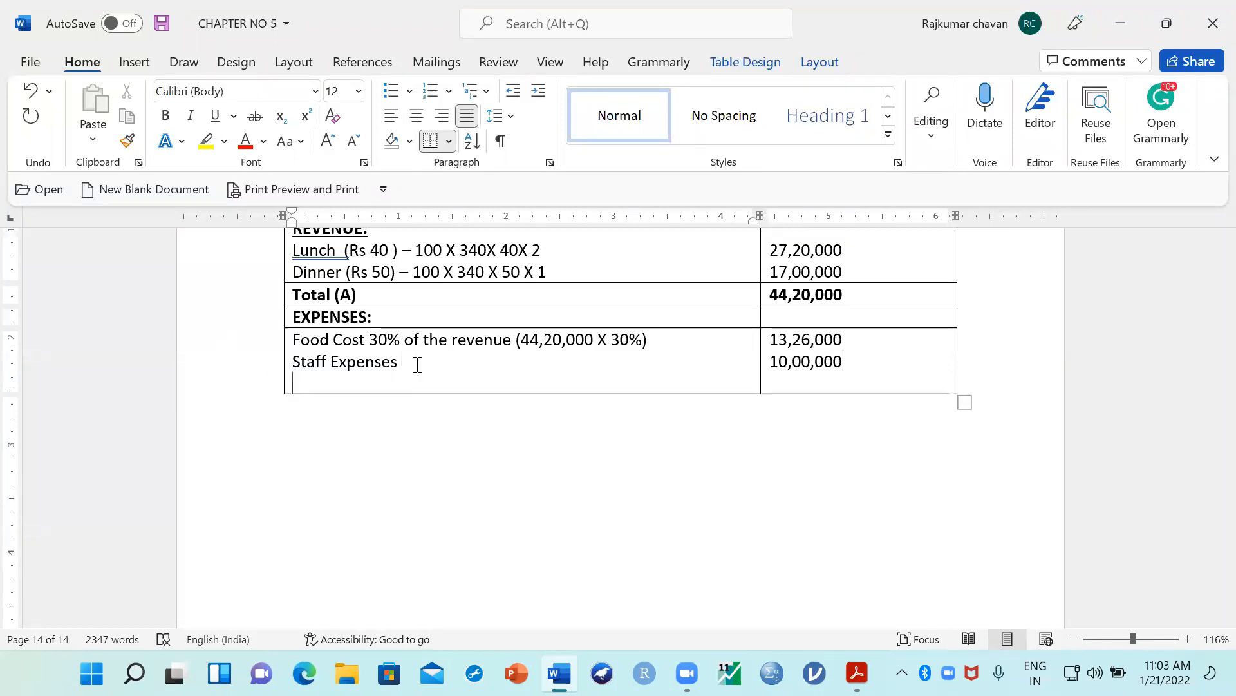
text(t)
key(Tab)
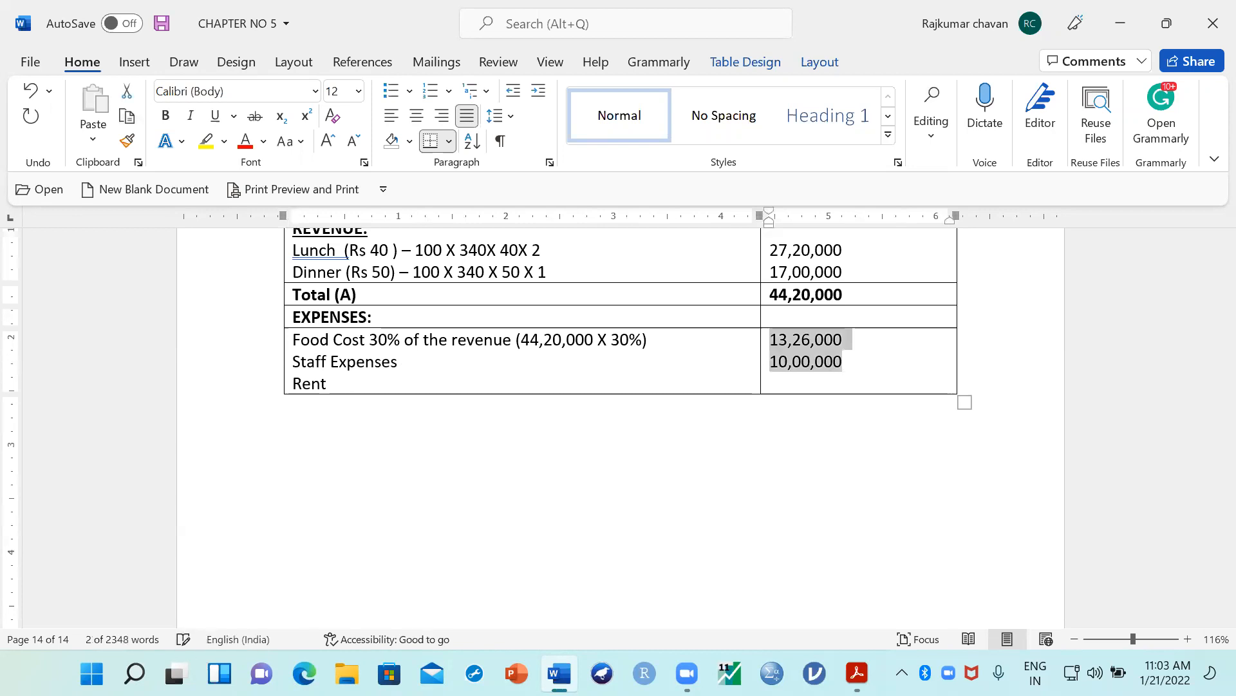
key(Right)
key(Return)
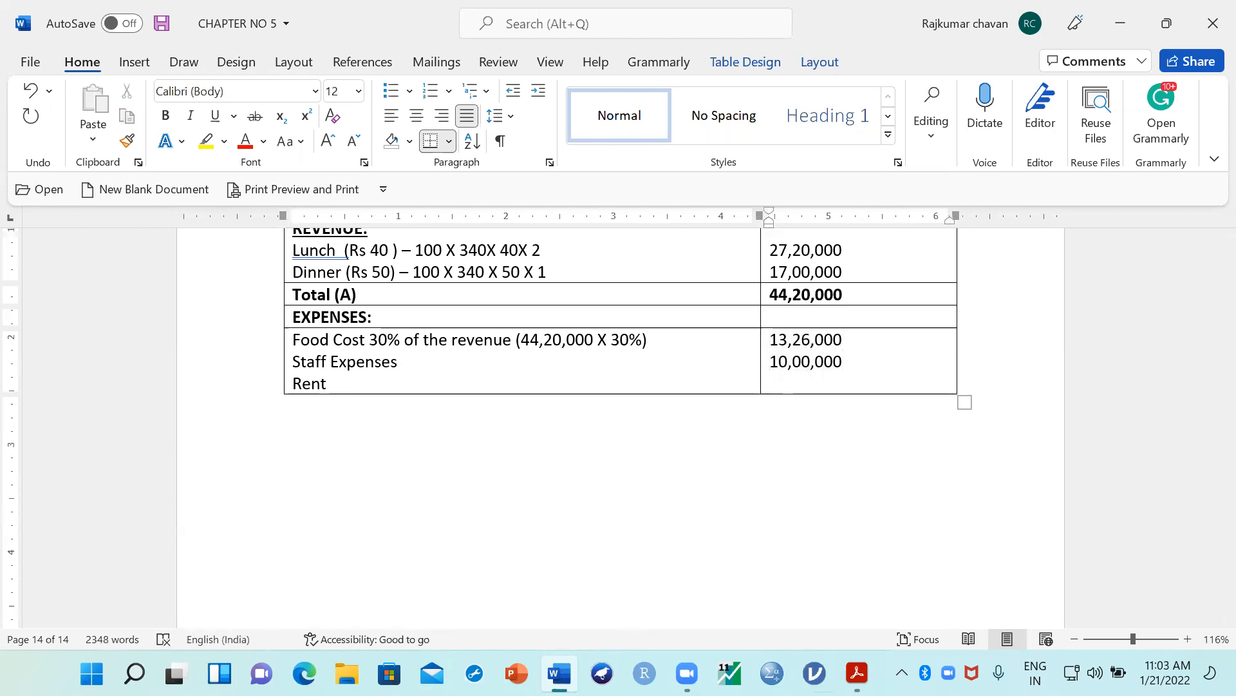
Step: Check the annual rent in question 6 of MODULE 5 Questions.pdf and enter 2,40,000 beside "Rent" in the Word table
key(alt+Tab)
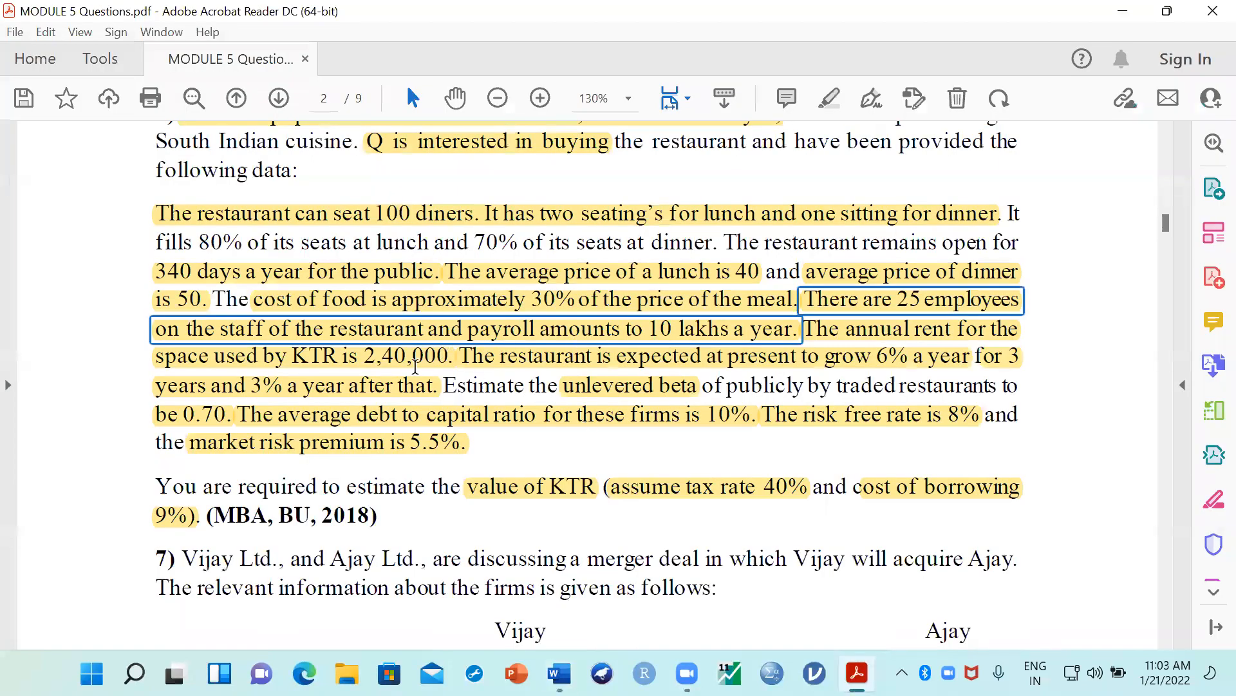
scroll(415, 366, down, 1)
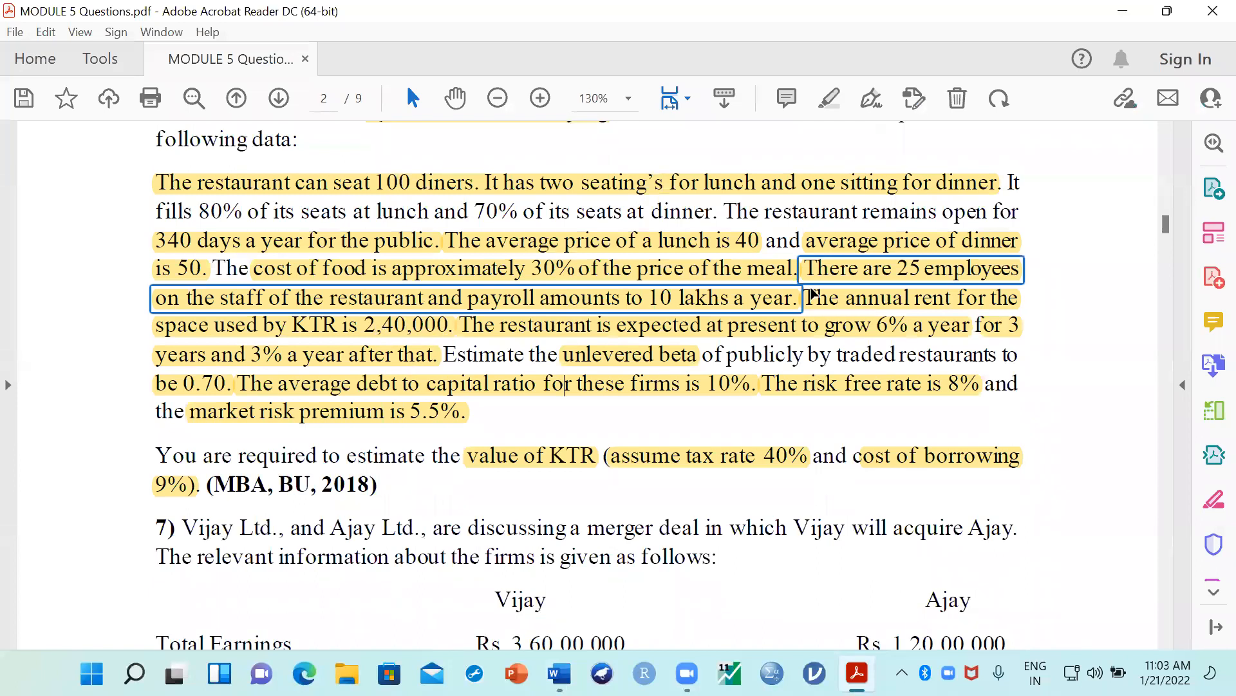
click(430, 333)
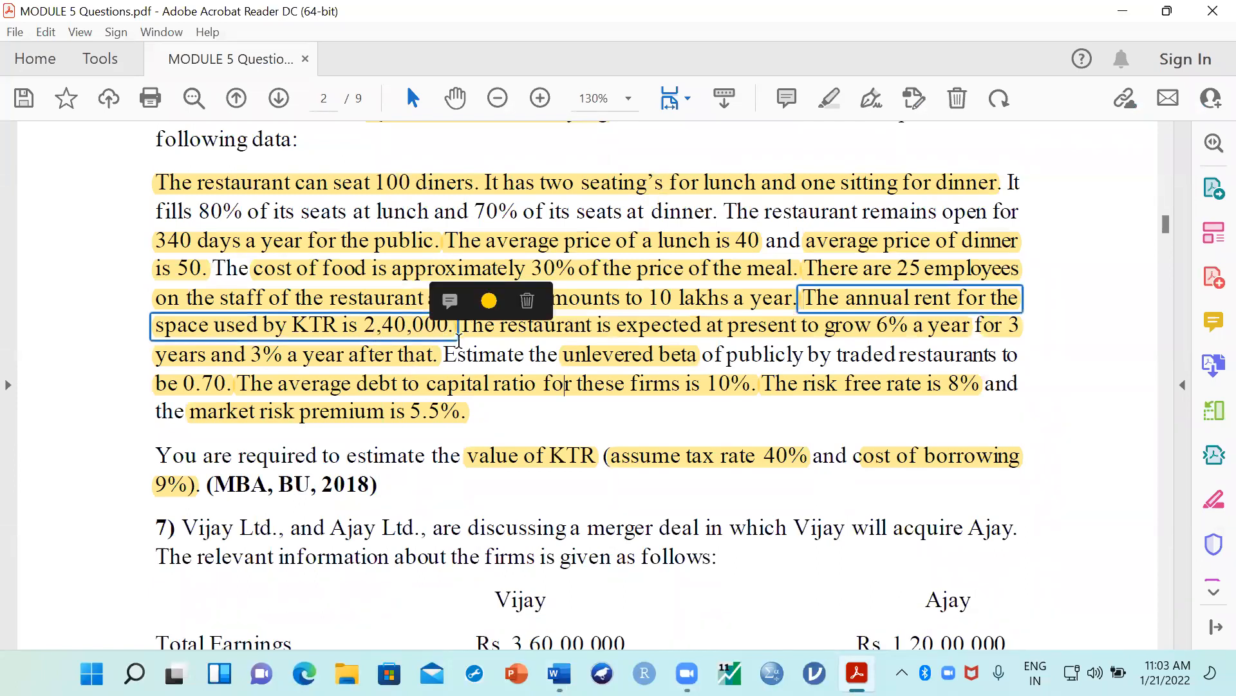
click(461, 344)
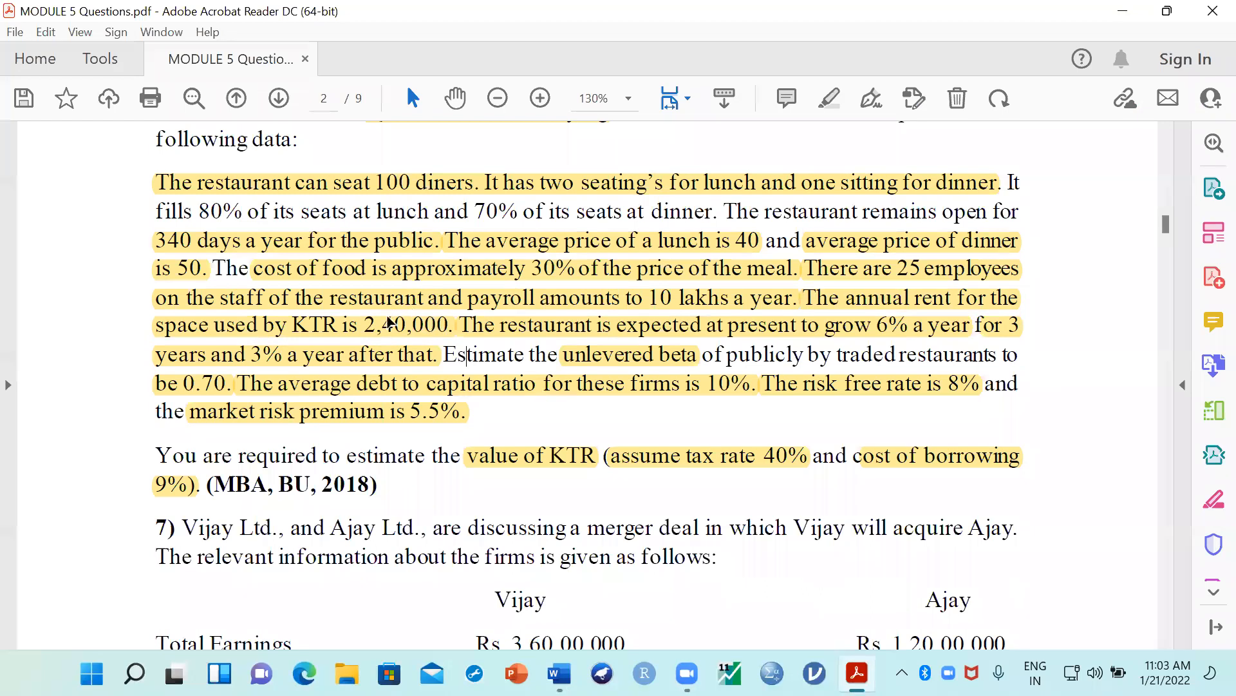
click(560, 673)
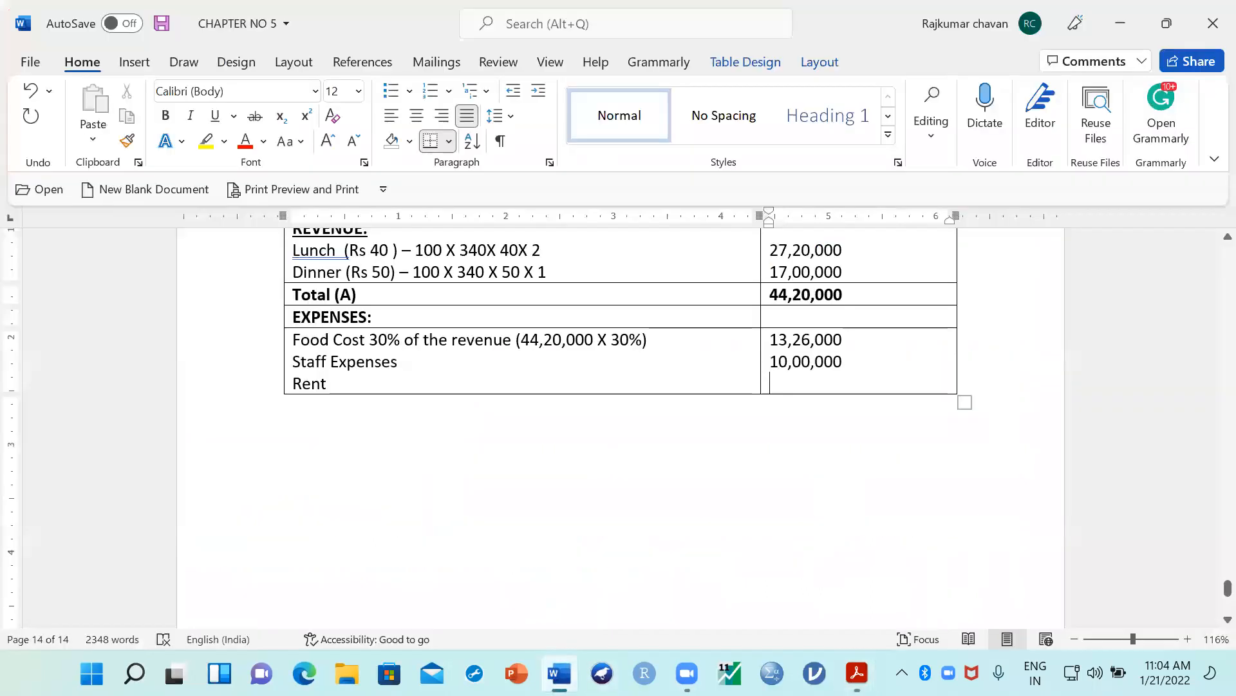
text(2,40,000)
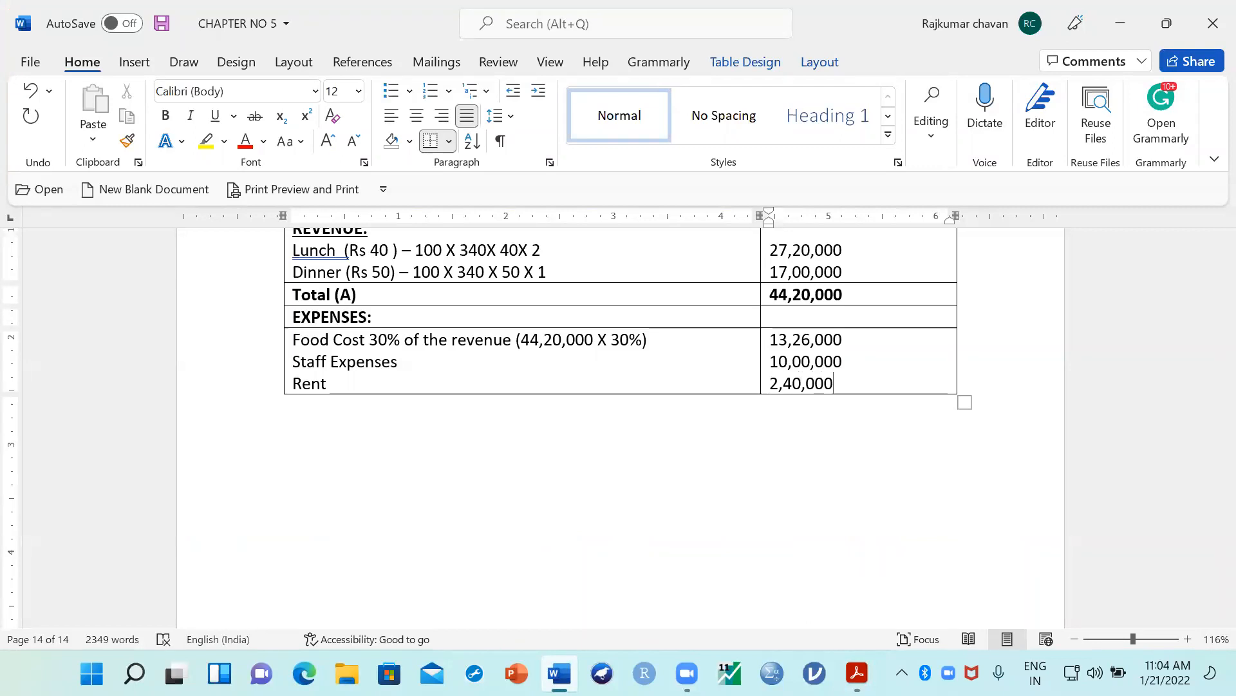
Step: Add a row below the expenses with "Total (B)" and 25,66,000 in the Rs column, both in bold
key(Tab)
key(ctrl+b)
text(TO)
key(BackSpace)
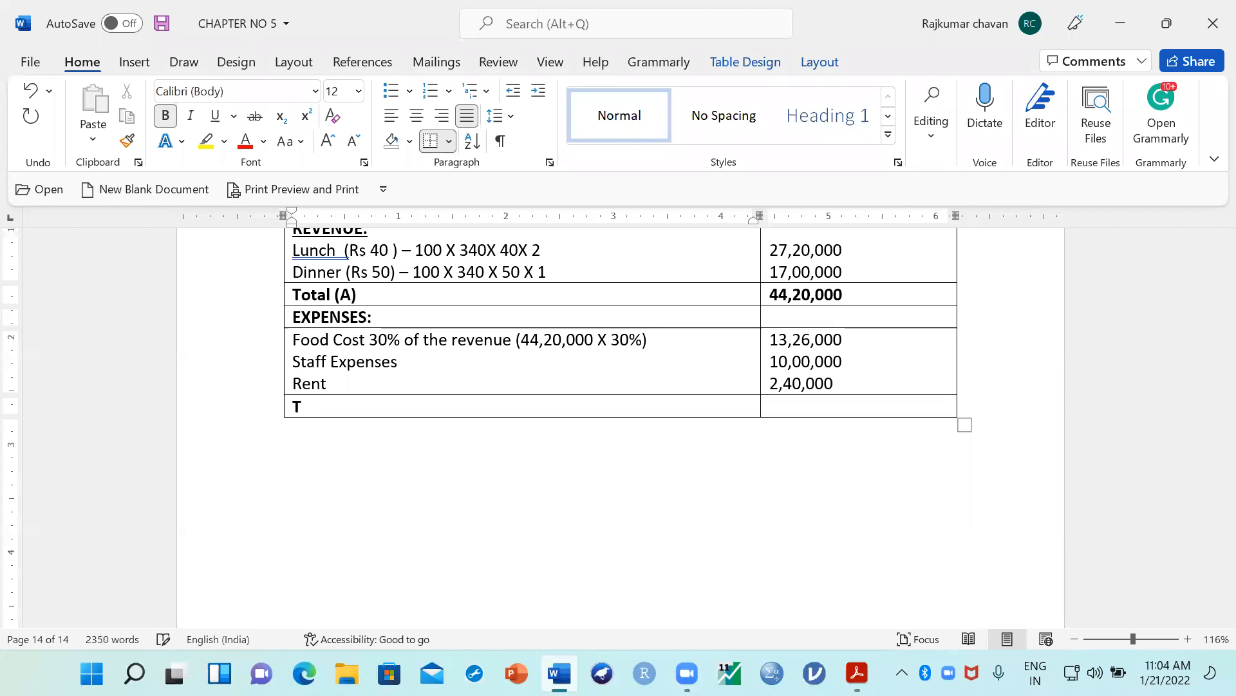
text(otal (B))
key(Tab)
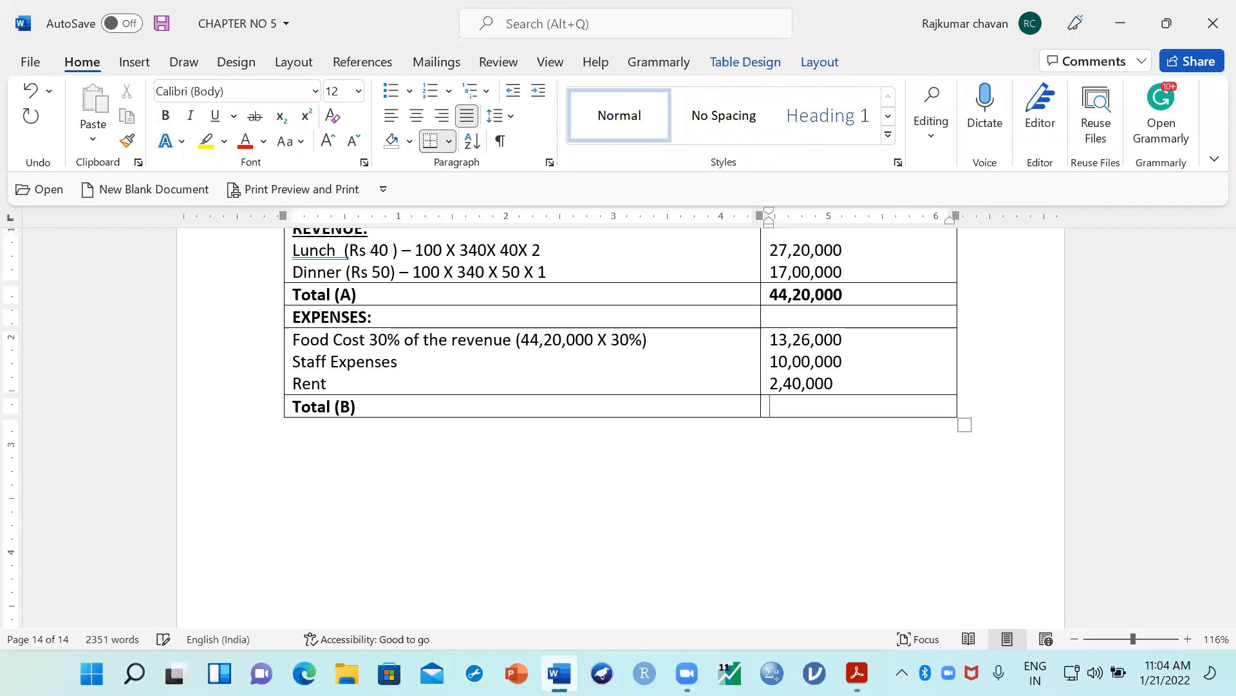
key(ctrl+b)
click(787, 407)
text(25)
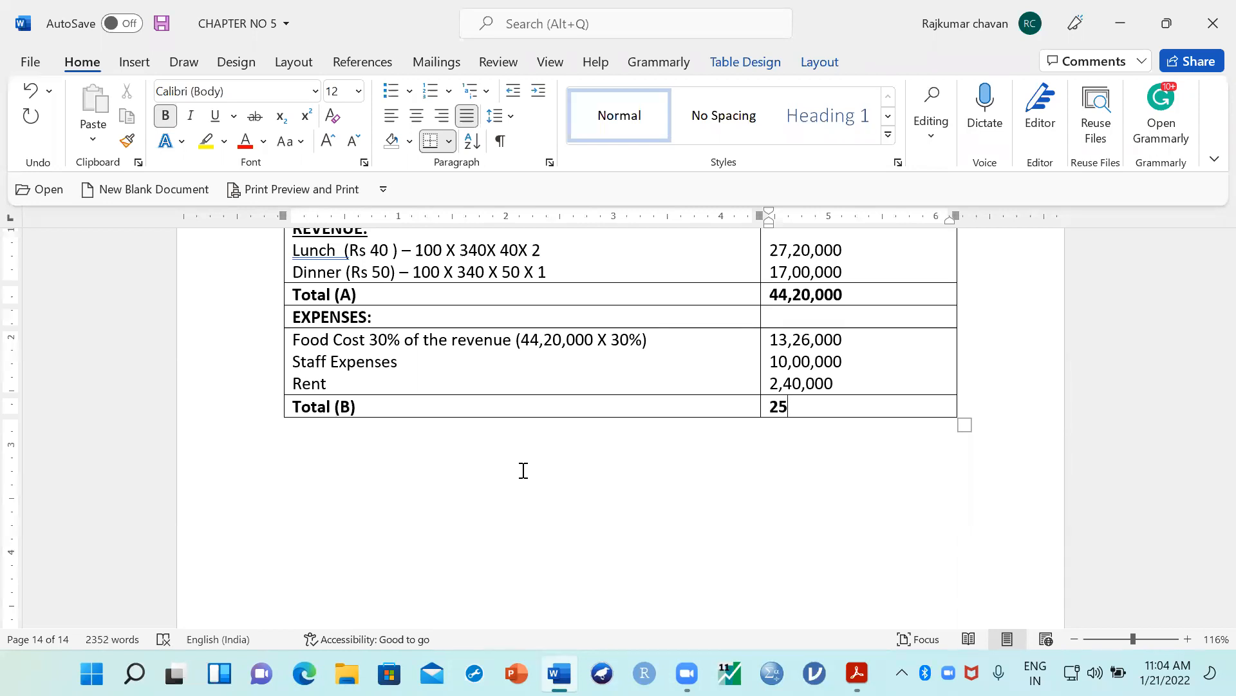
text(,66,000)
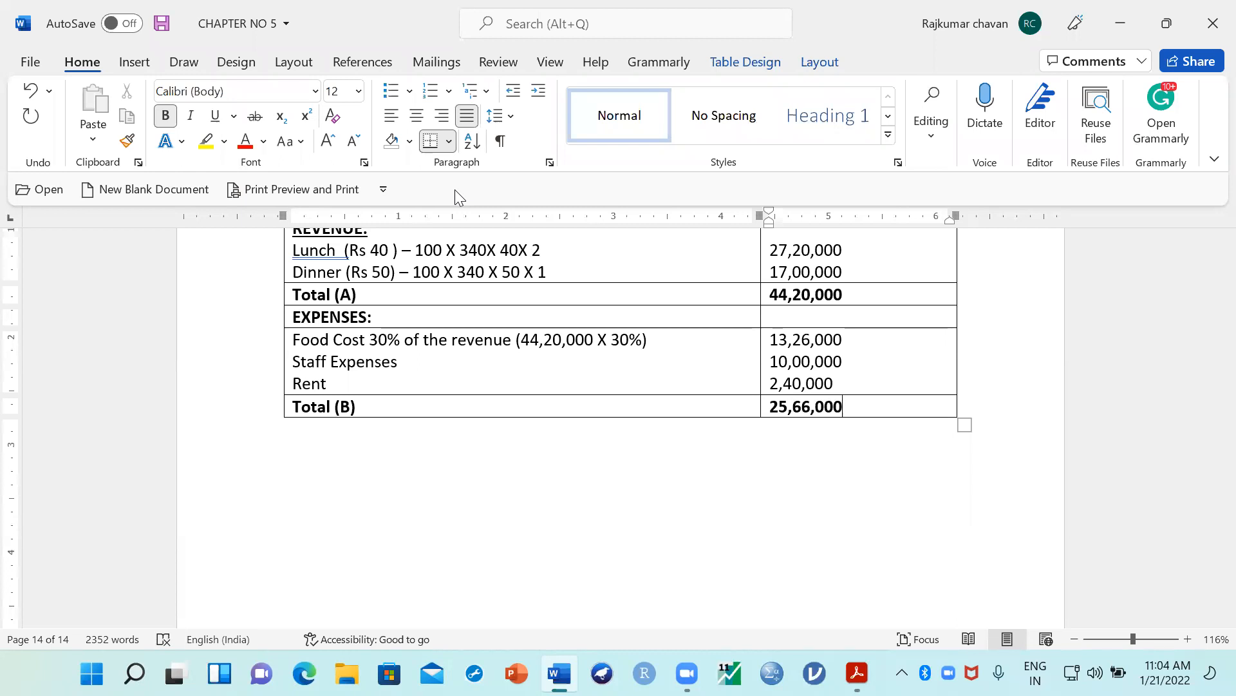
Step: Add a bold row "EBIT (A-B)" below "Total (B)" and enter 18,54,000 in the Rs column
key(Tab)
text(E)
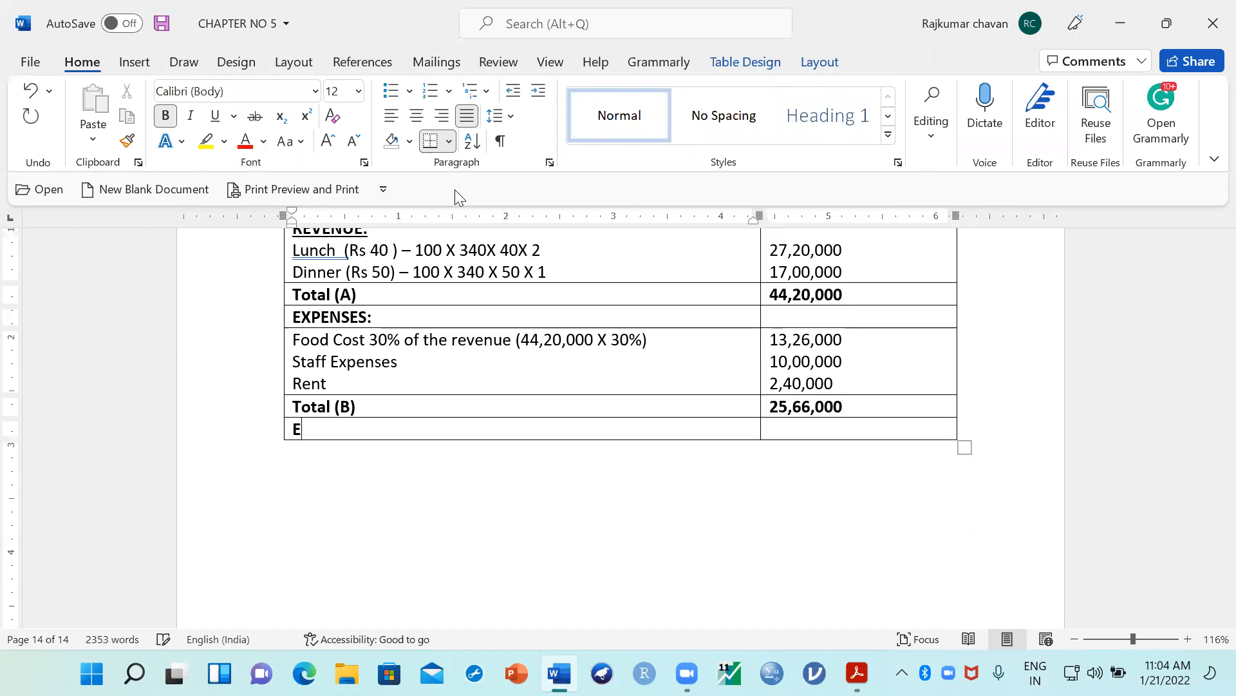
text(BIT (A-B))
key(Tab)
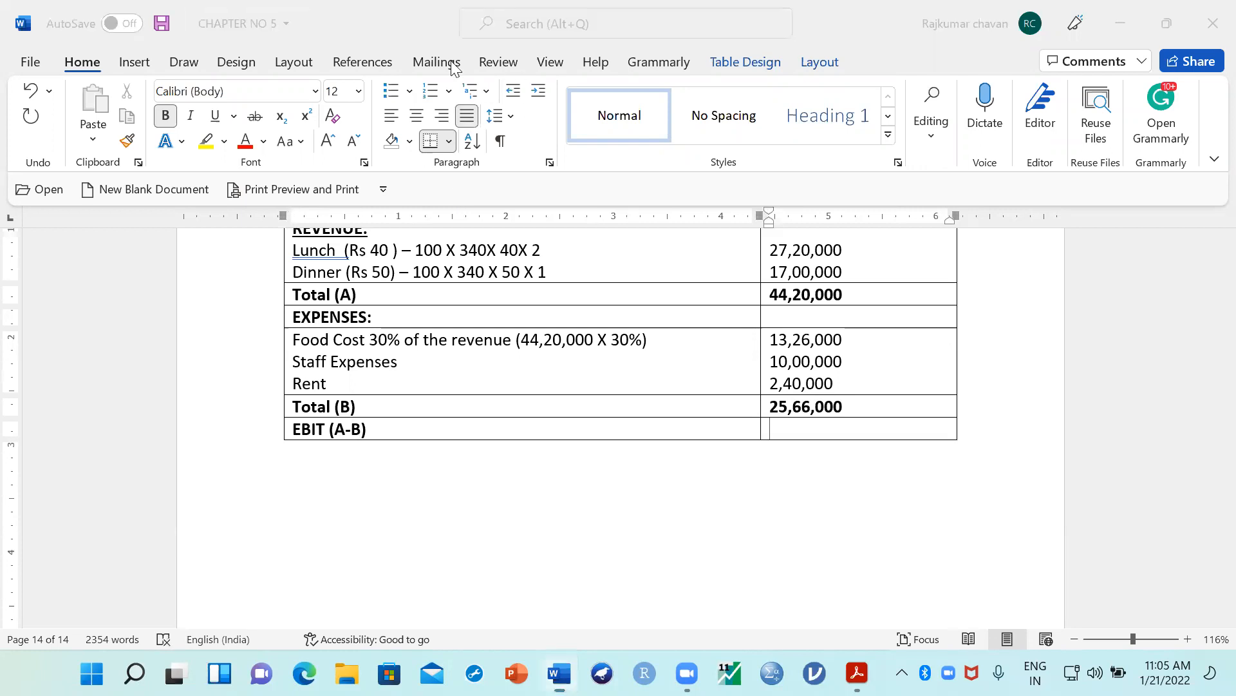
scroll(356, 336, up, 3)
scroll(356, 336, down, 2)
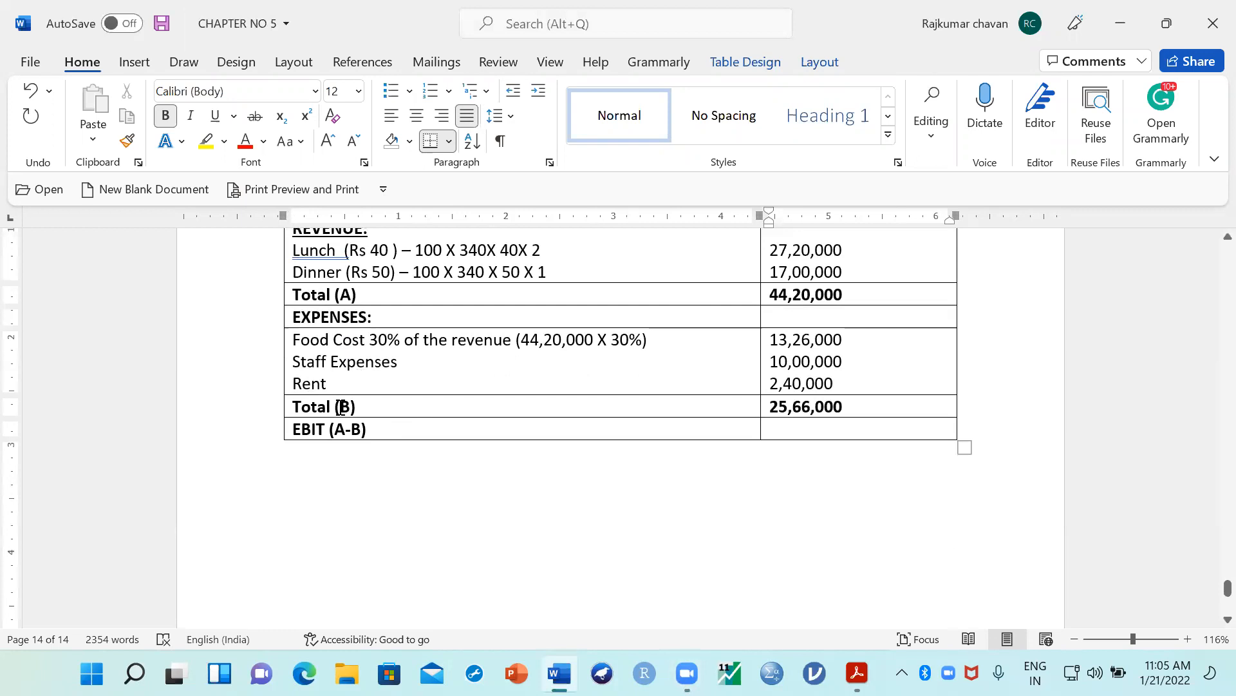
click(387, 434)
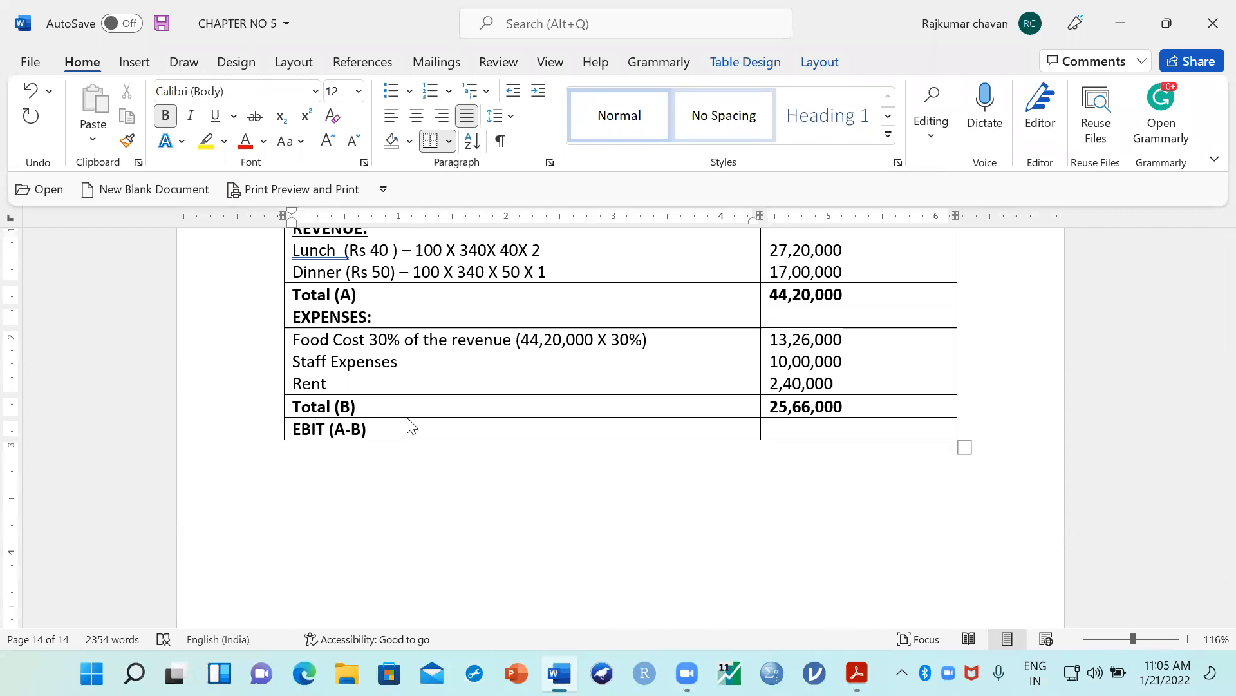
click(812, 428)
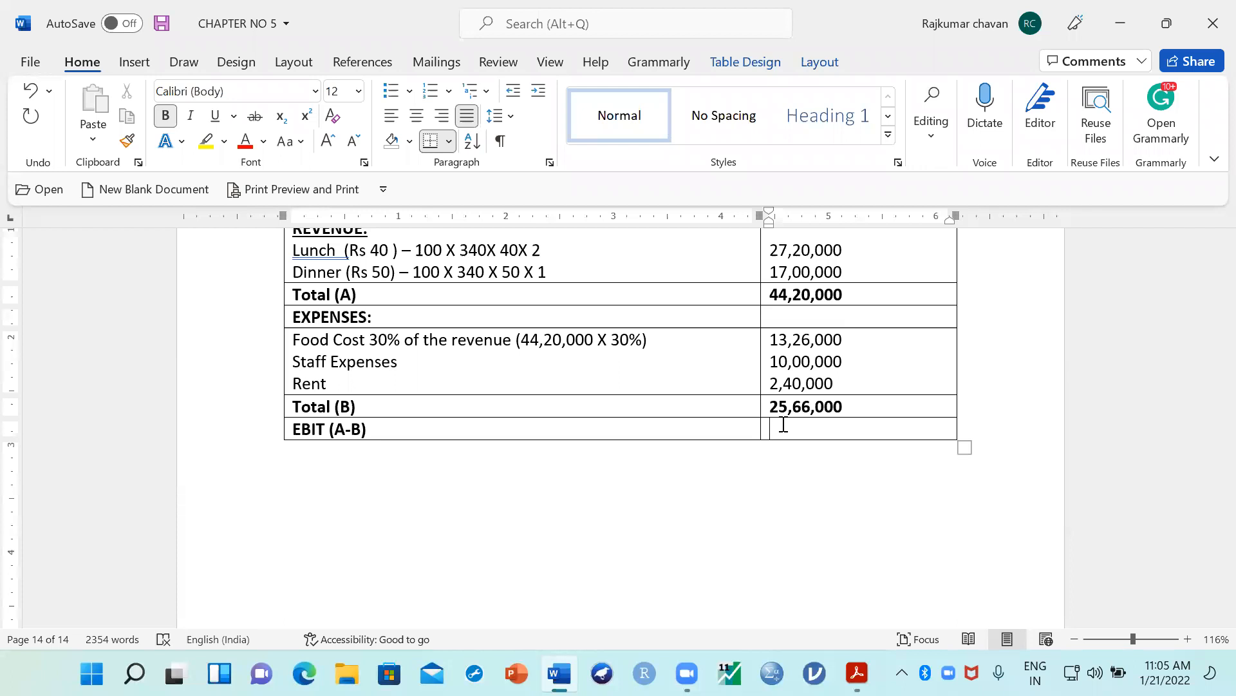
text(18,54,000)
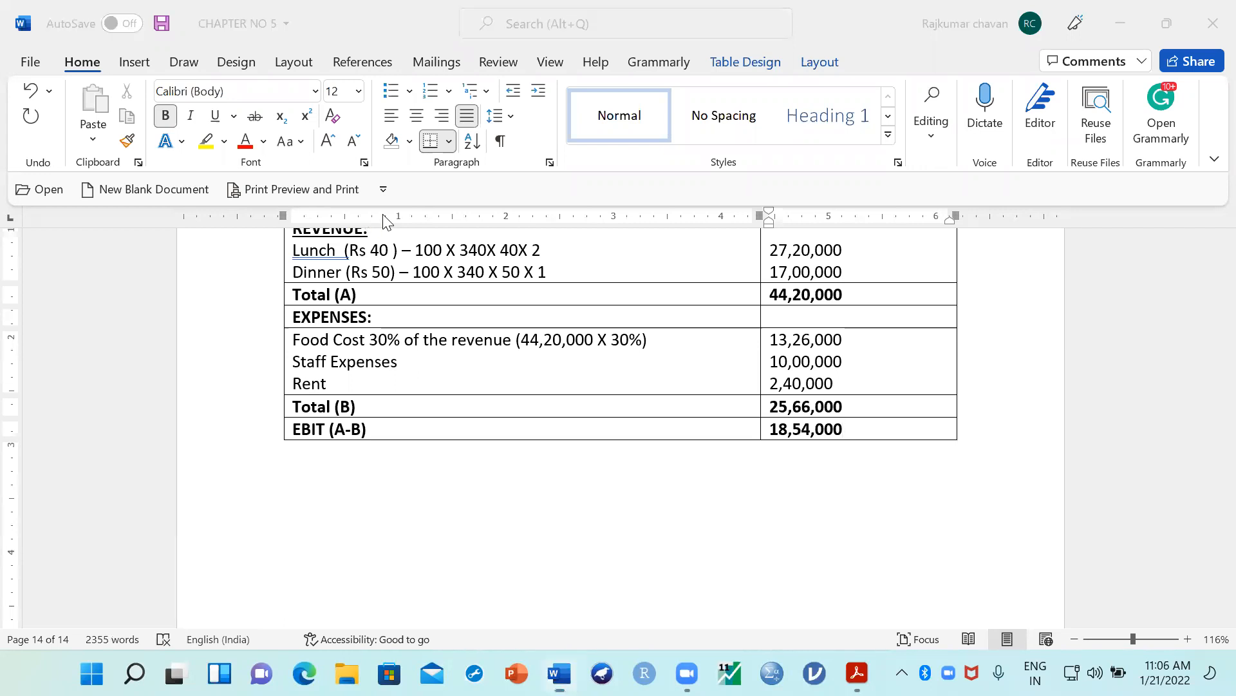
Step: Check question 6 in MODULE 5 Questions.pdf for interest and add a bold "(-) Int" row with "-" below EBIT in the Word table
click(857, 673)
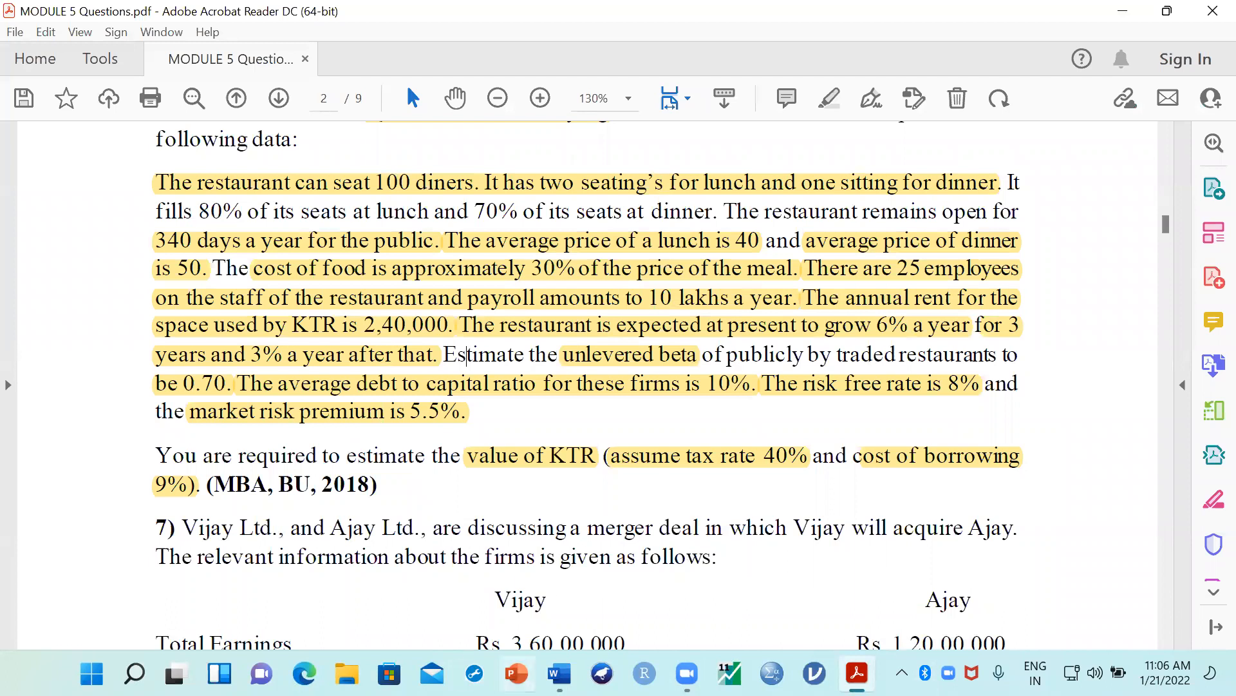
click(559, 673)
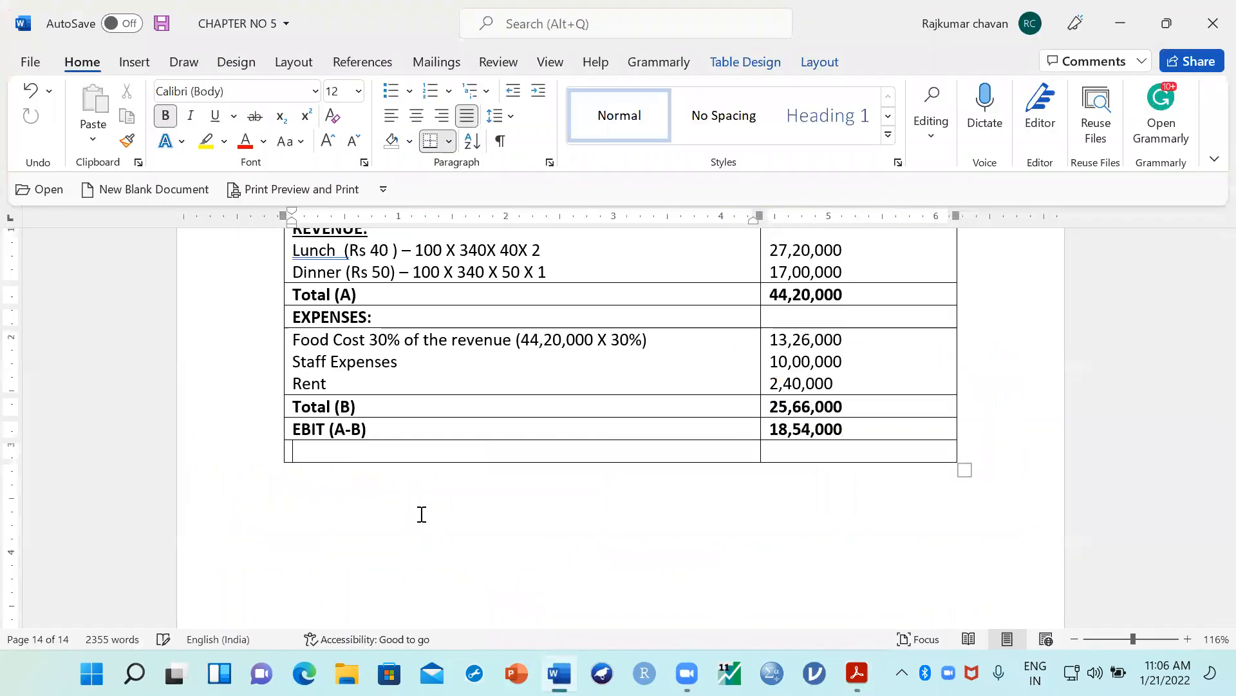
text((-) Int)
key(Tab)
text(-)
key(Tab)
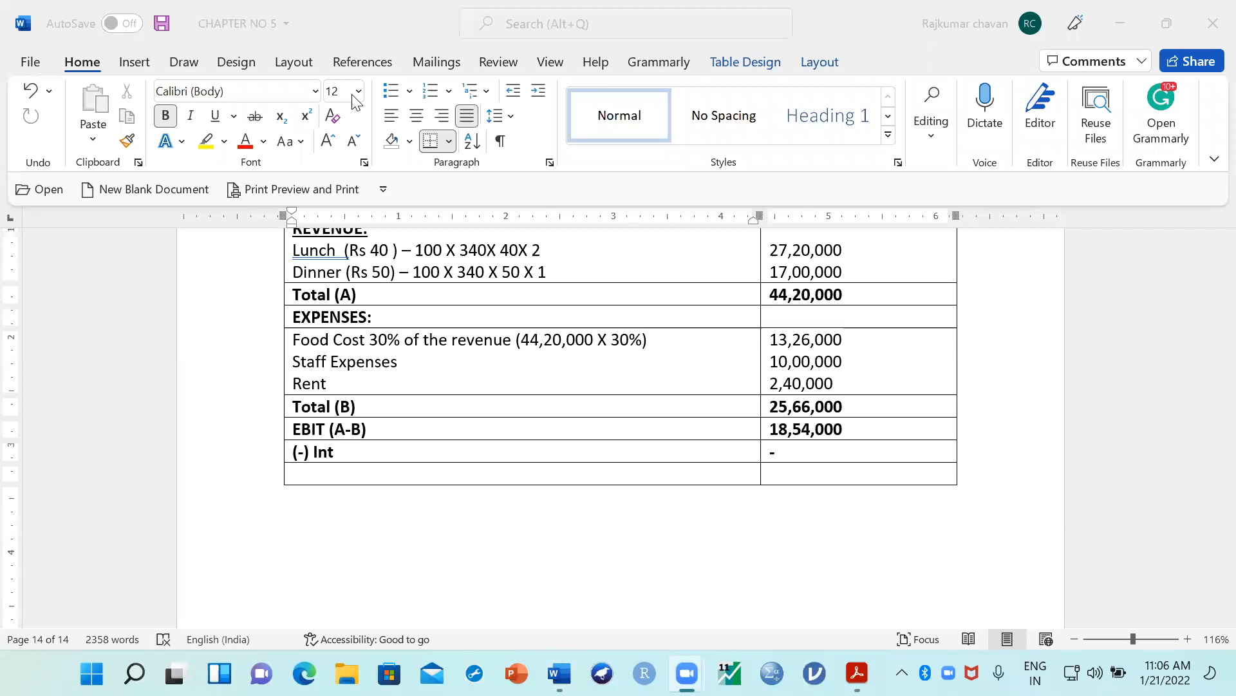
Step: Fill the row below "(-) Int" with "EBT" and 18,54,000 in the Rs column
click(346, 467)
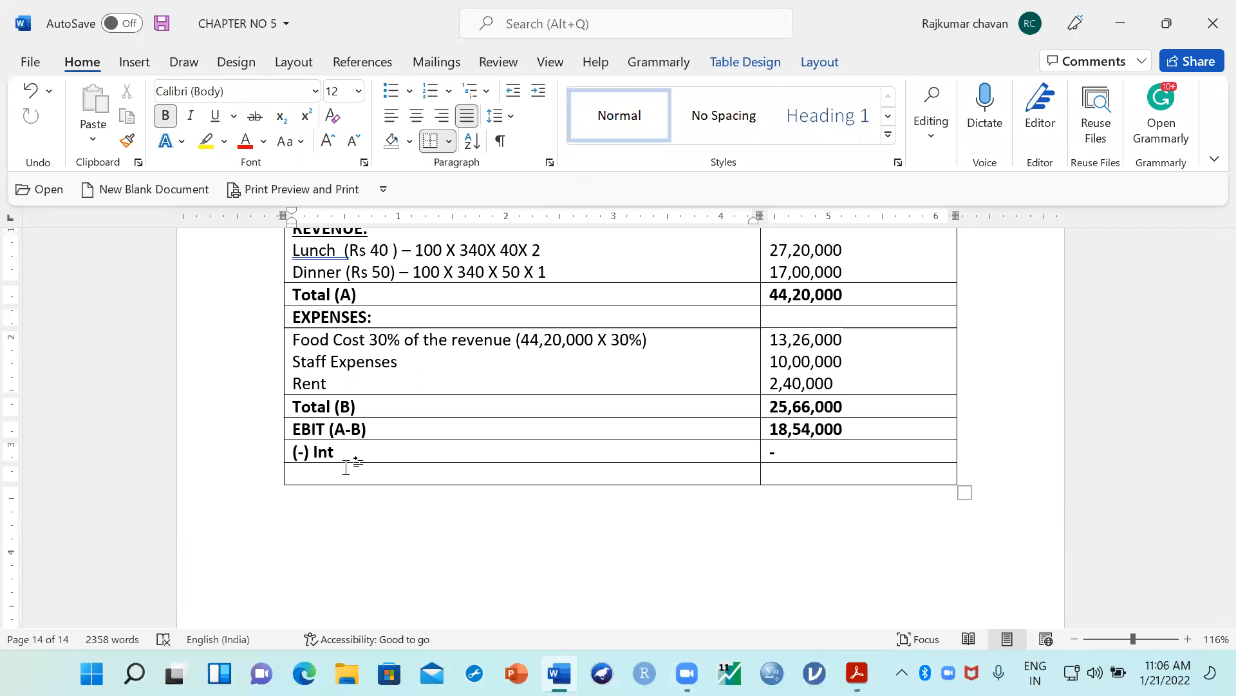
text(EBT)
key(Tab)
text(1)
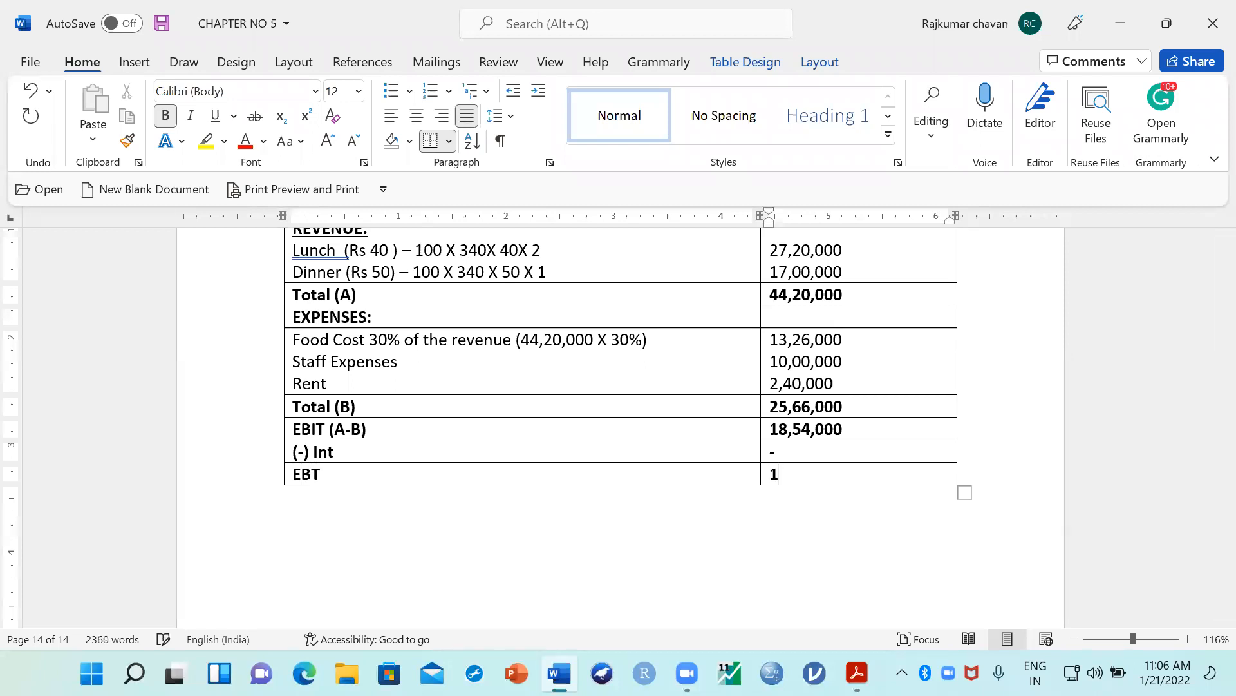
text(8,54,000)
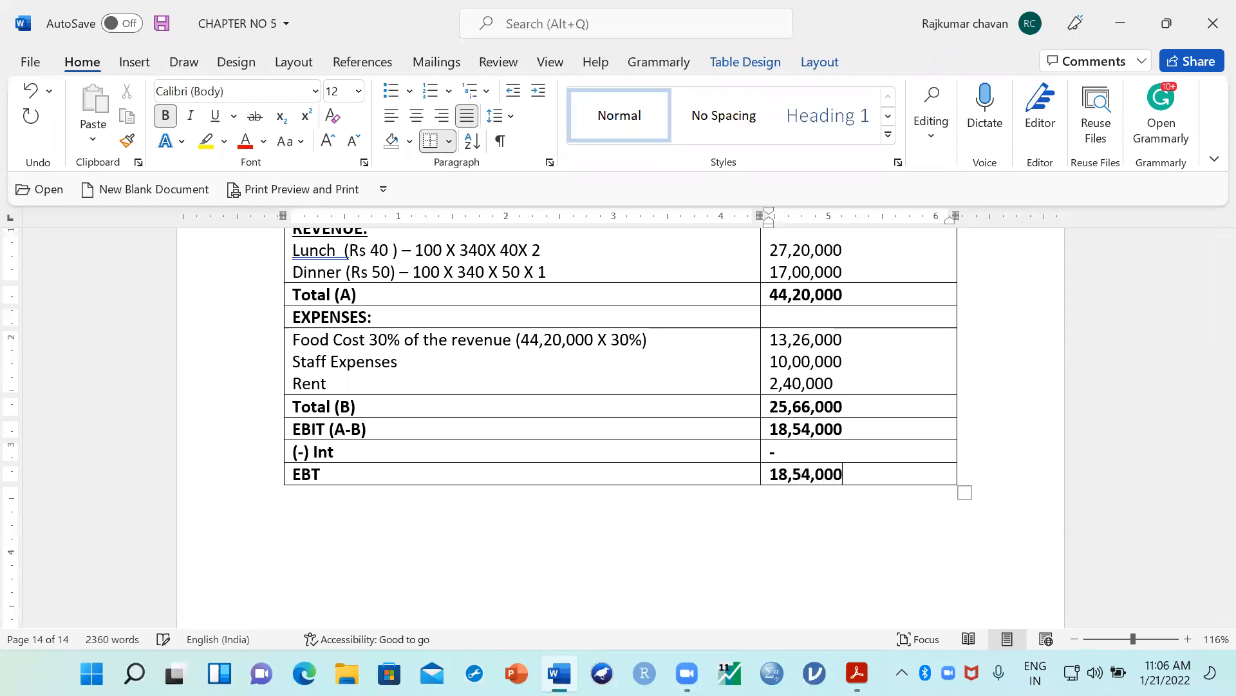
Step: Add a "(-) Tax" row below EBT and check the tax rate in question 6 of MODULE 5 Questions.pdf
key(Tab)
text((-)
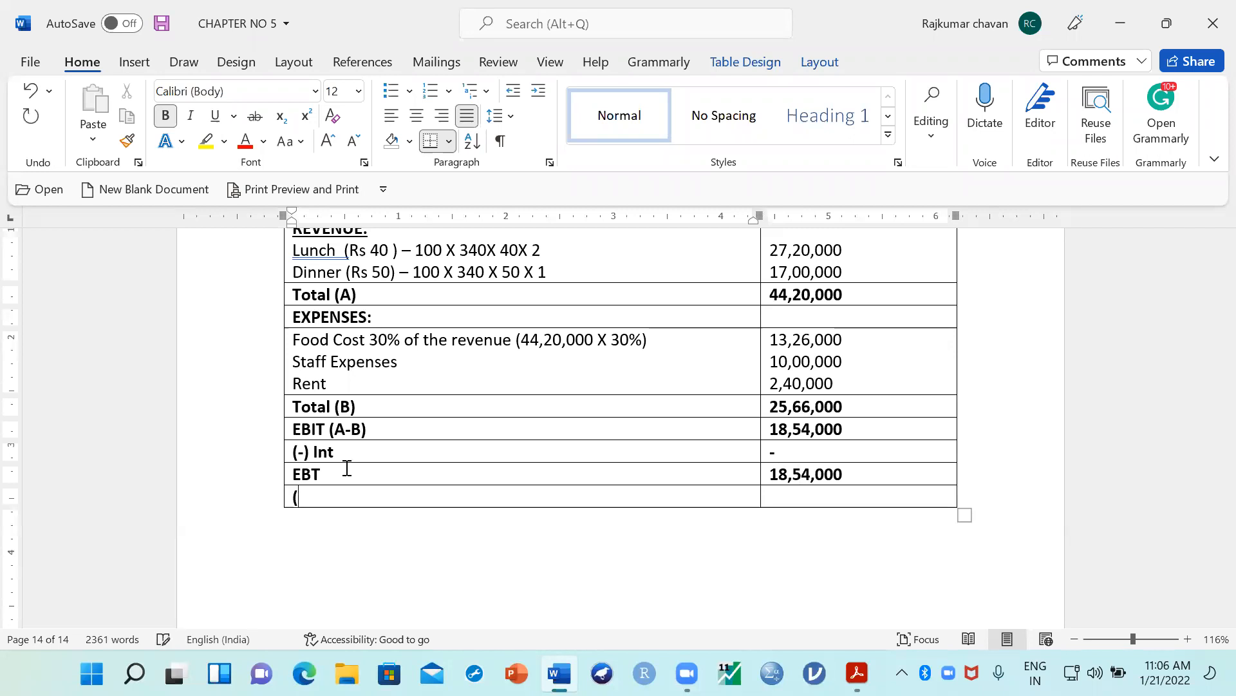
text(Tax)
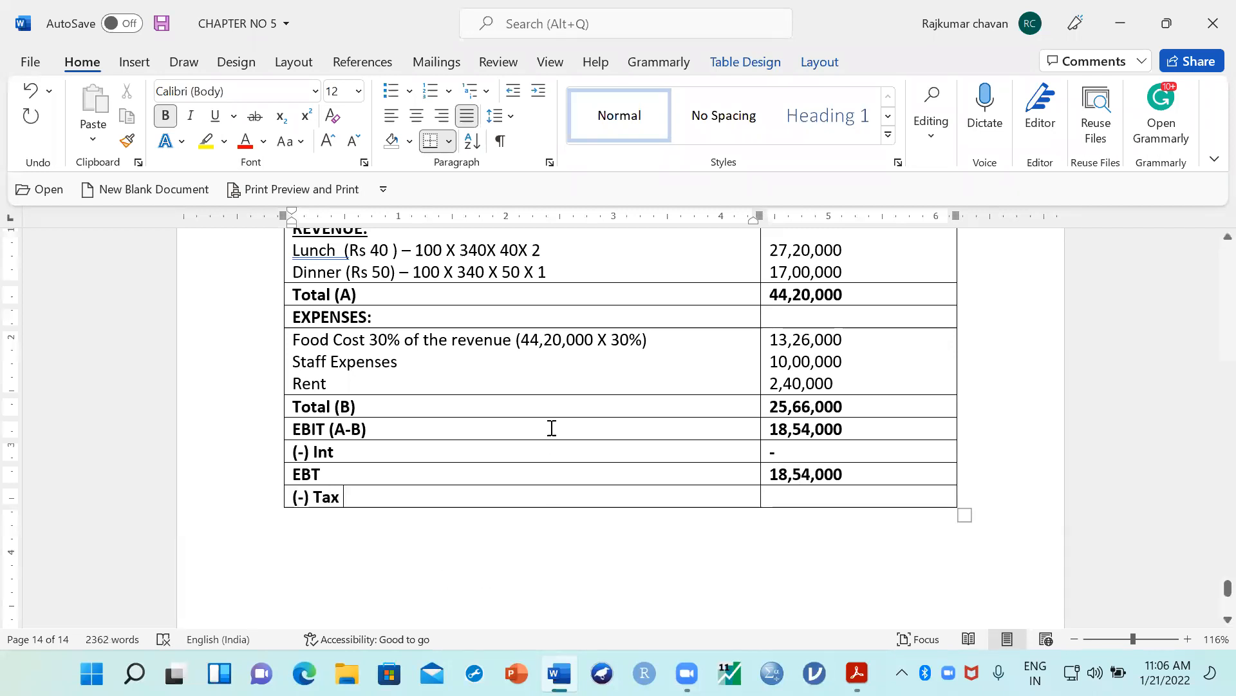
click(856, 673)
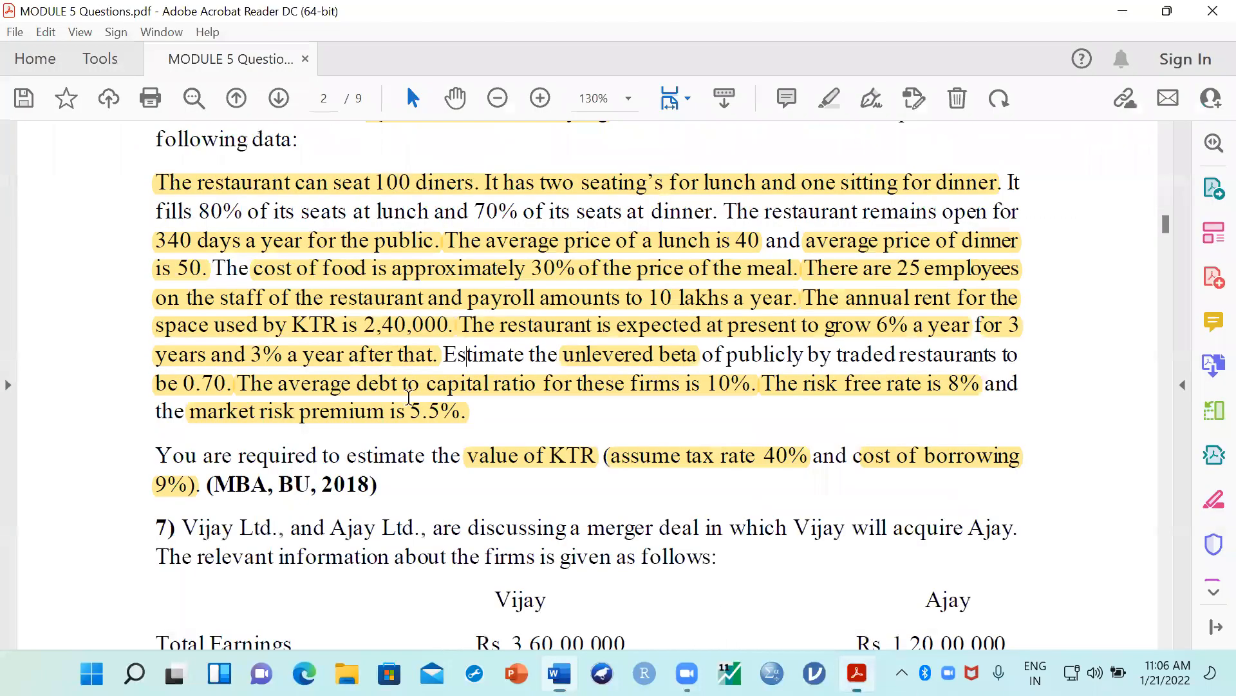
scroll(688, 348, down, 3)
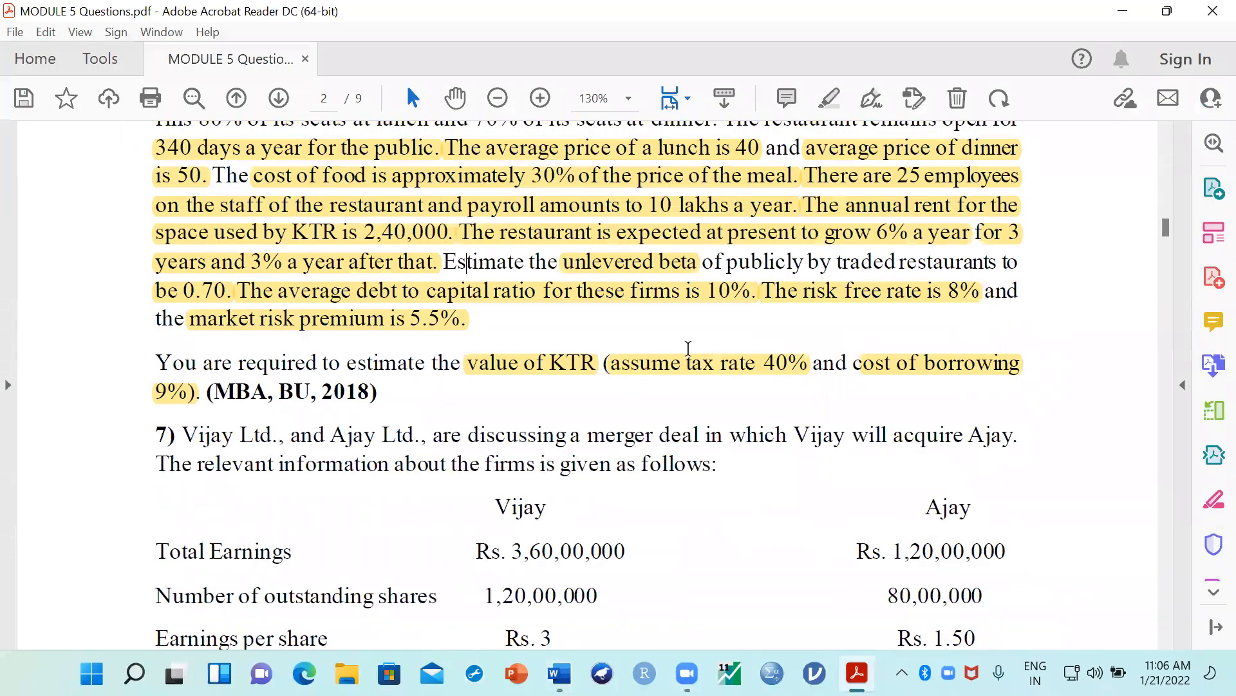
click(631, 372)
click(741, 404)
Step: Complete the tax label in the Word table with "[18,54,000 X 40%]" and enter 7,41,600 in the Rs column
click(559, 673)
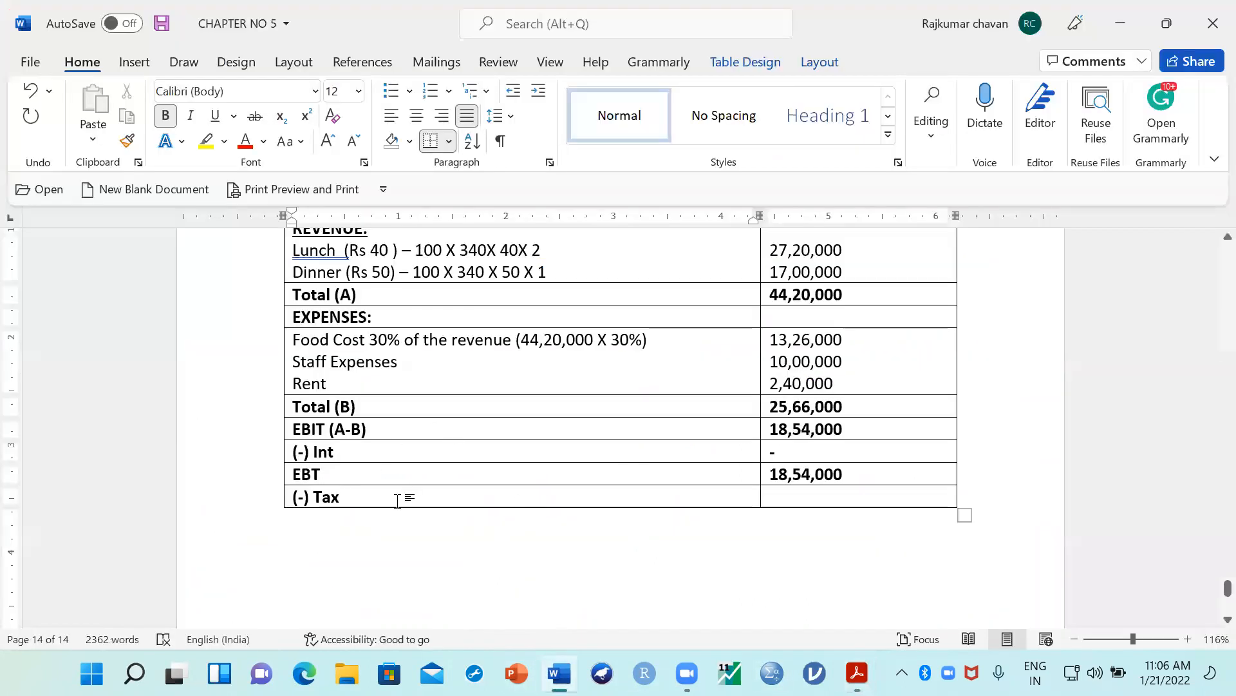
click(398, 501)
text([18,)
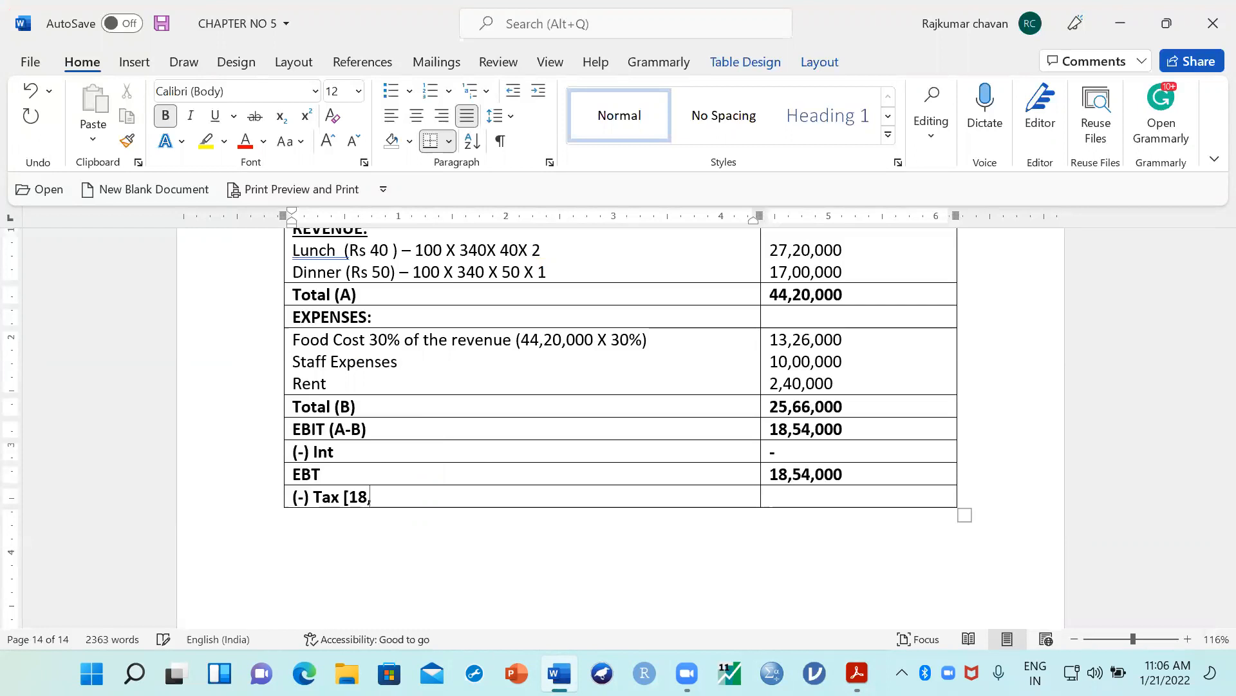
text(54,000 X 40%)
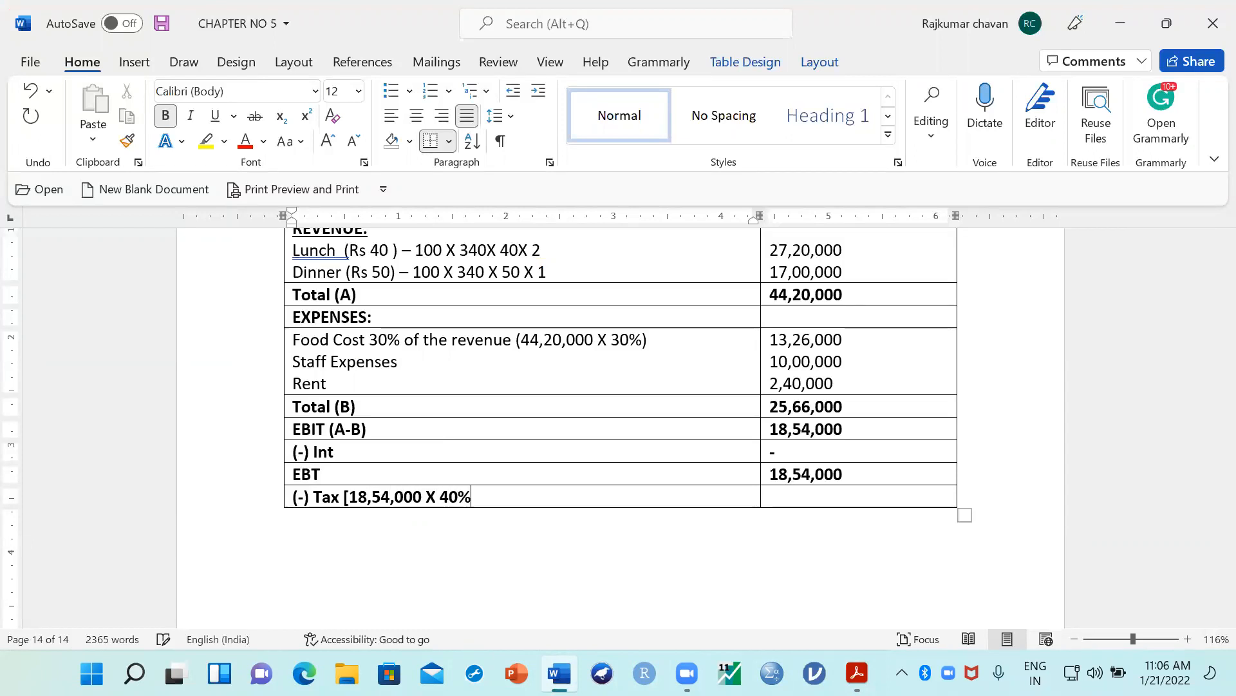
text(])
key(Tab)
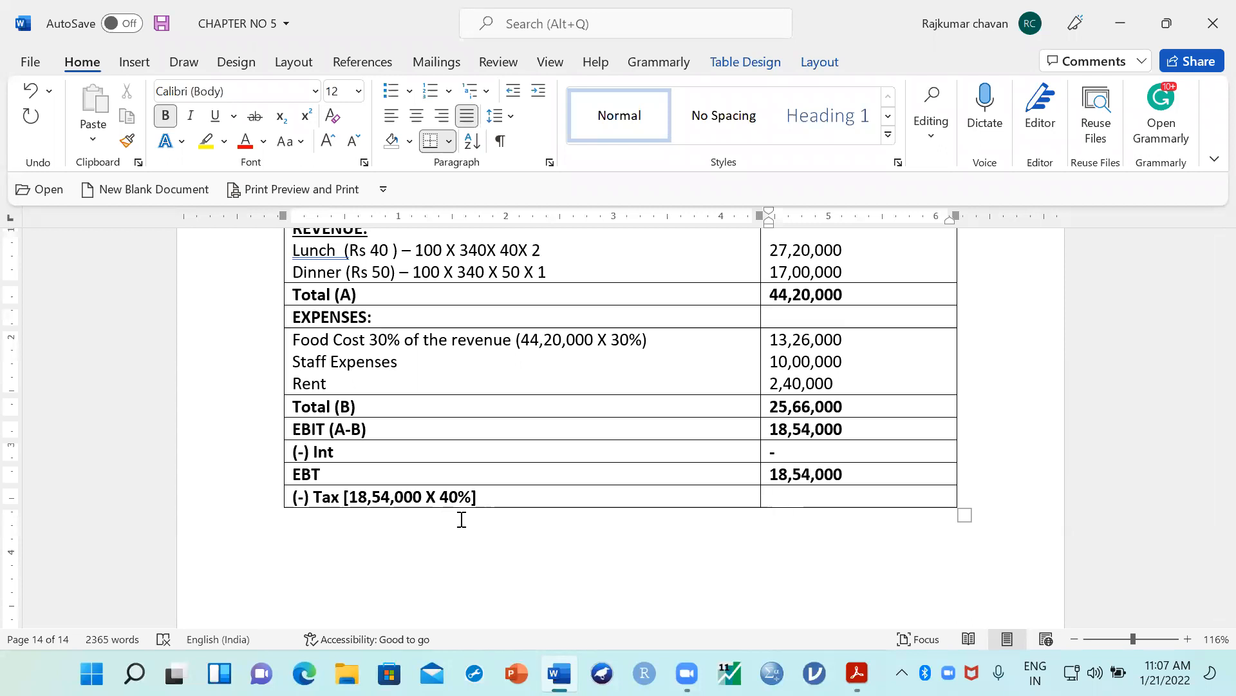
text(7,41,600)
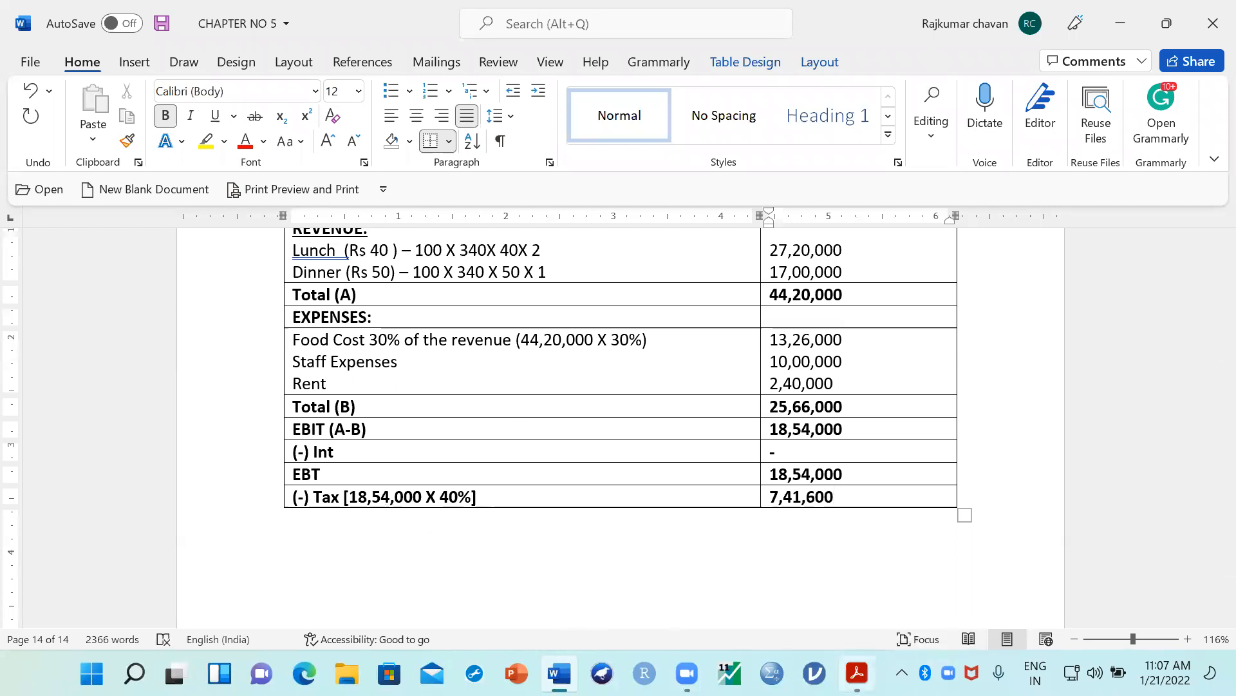
Step: Review question 6 in MODULE 5 Questions.pdf for the growth rates, unlevered beta, debt to capital ratio, risk-free rate, market risk premium and cost of borrowing
click(857, 673)
scroll(590, 430, up, 3)
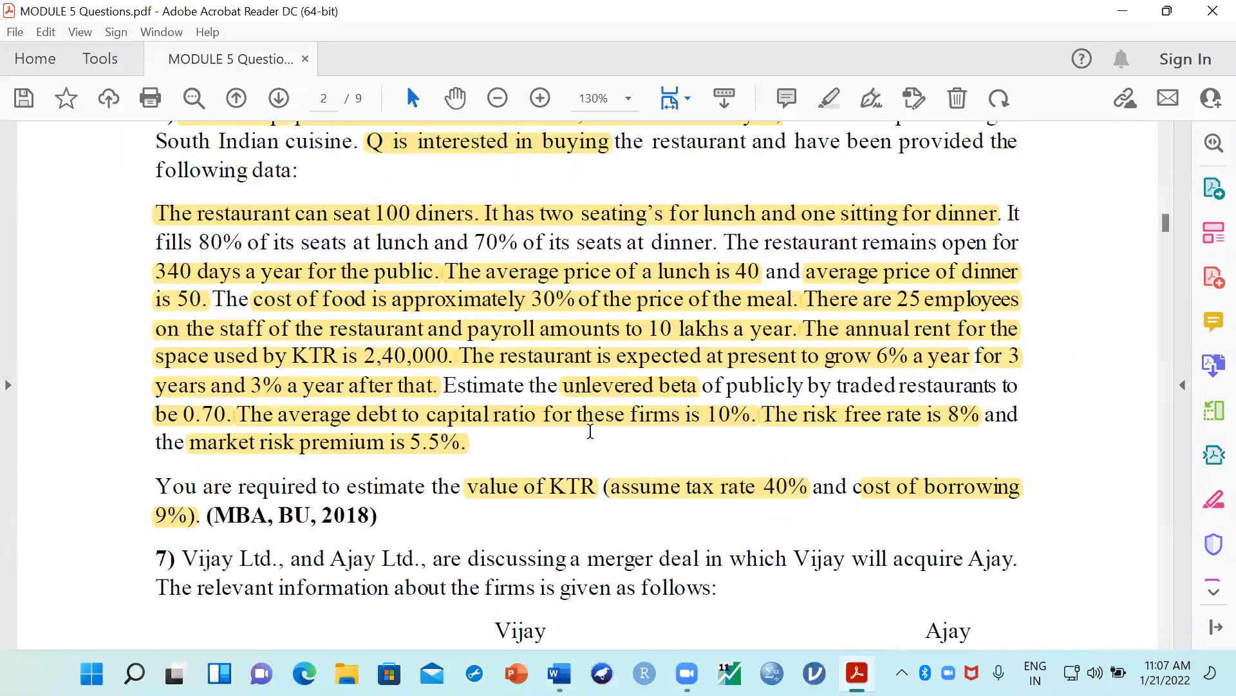
scroll(590, 431, up, 2)
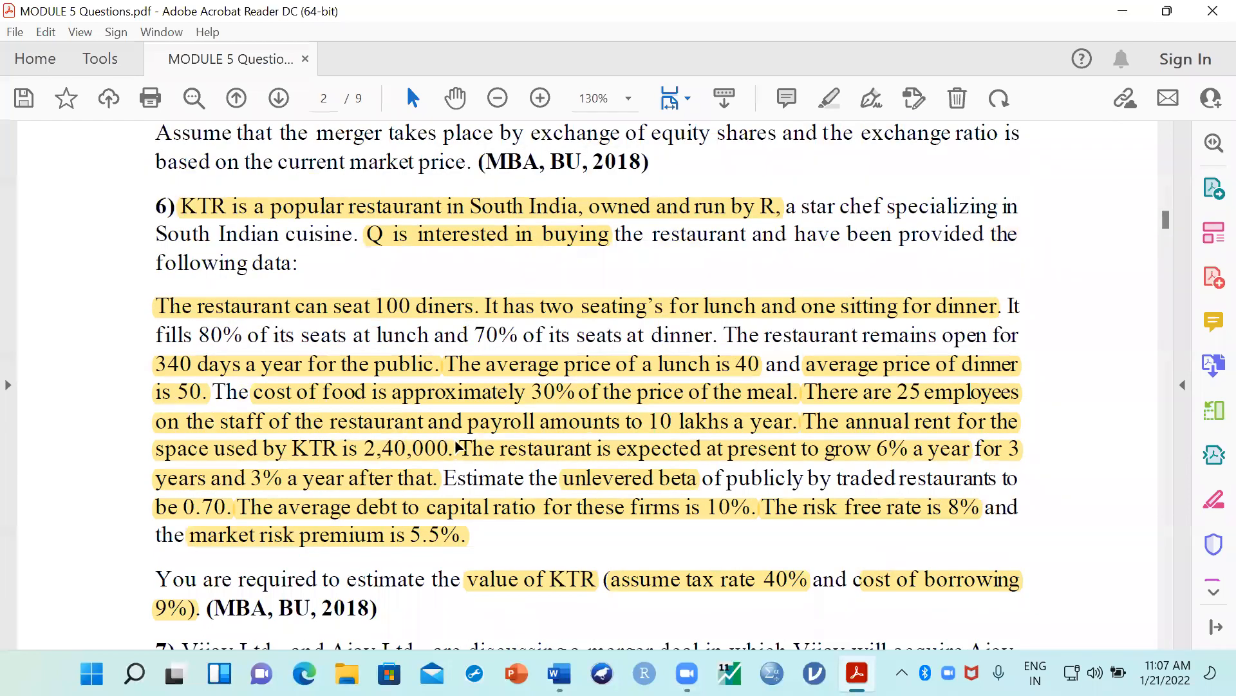
scroll(457, 445, down, 2)
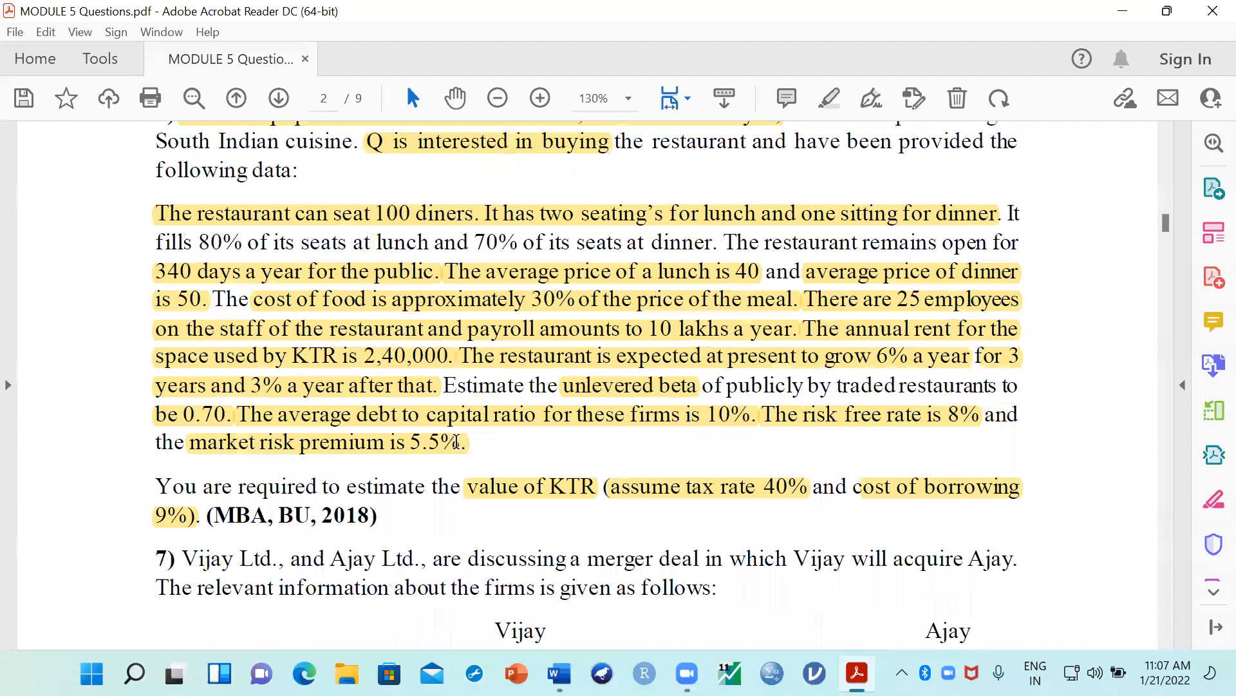
scroll(456, 442, down, 1)
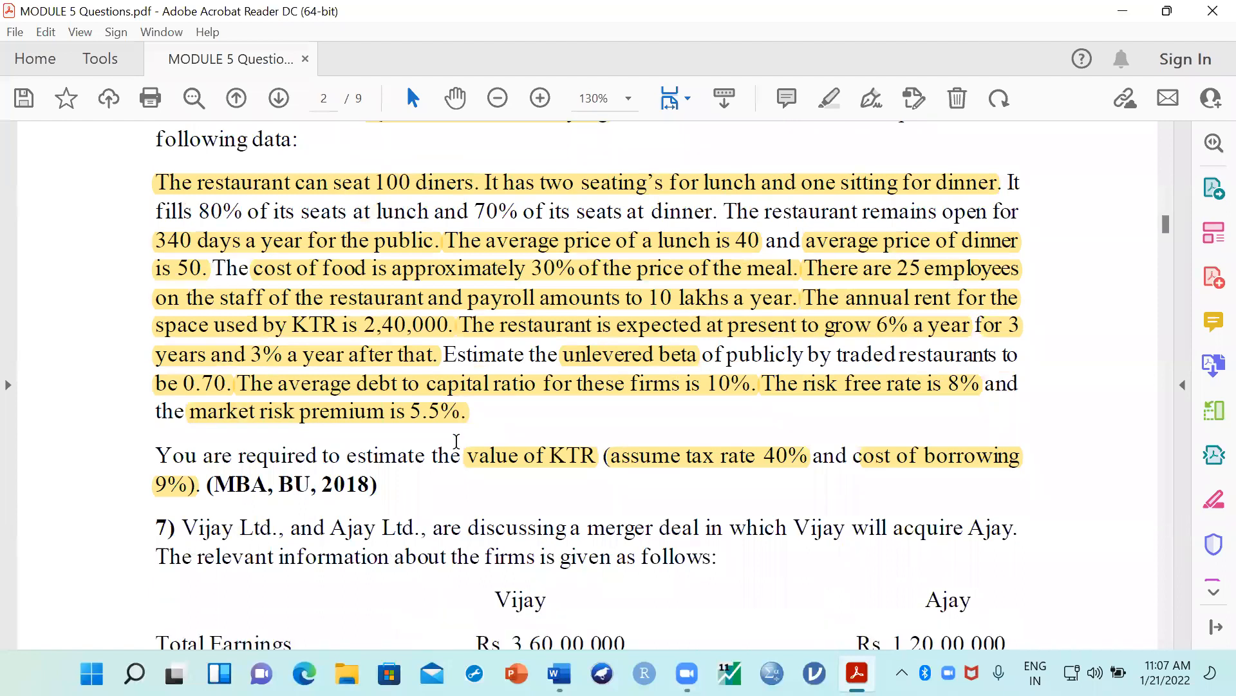
scroll(457, 443, up, 2)
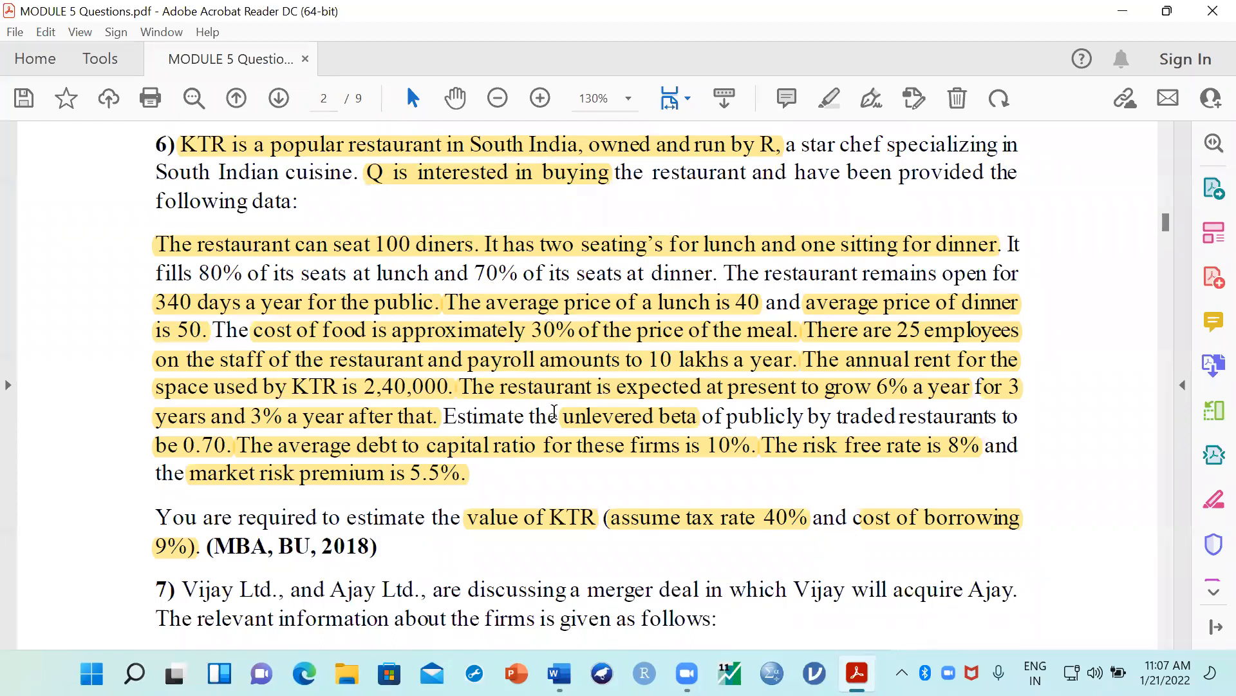
scroll(507, 389, up, 1)
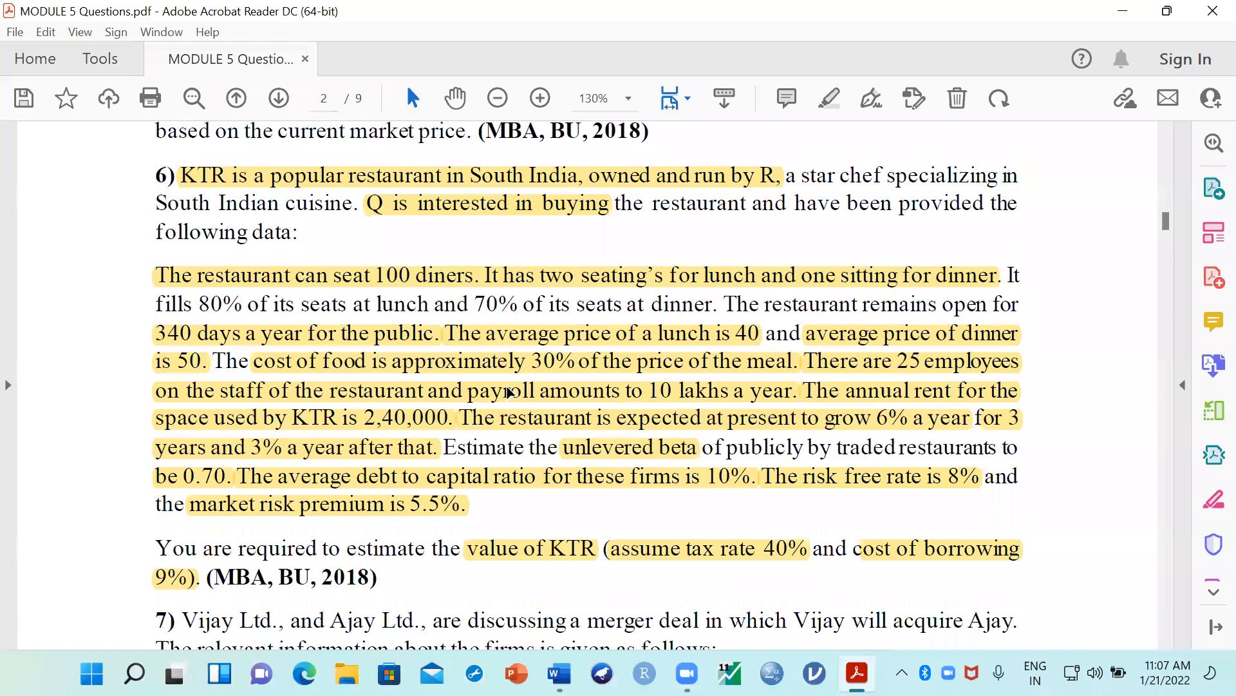
scroll(509, 386, down, 2)
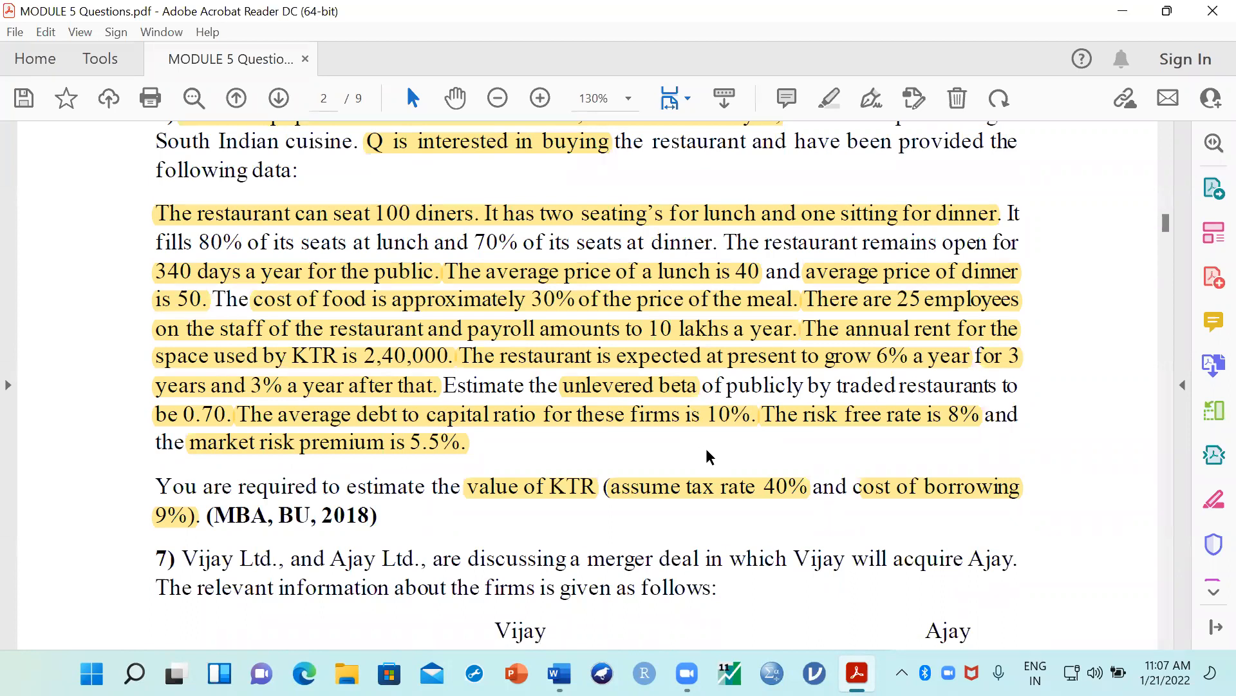
click(726, 417)
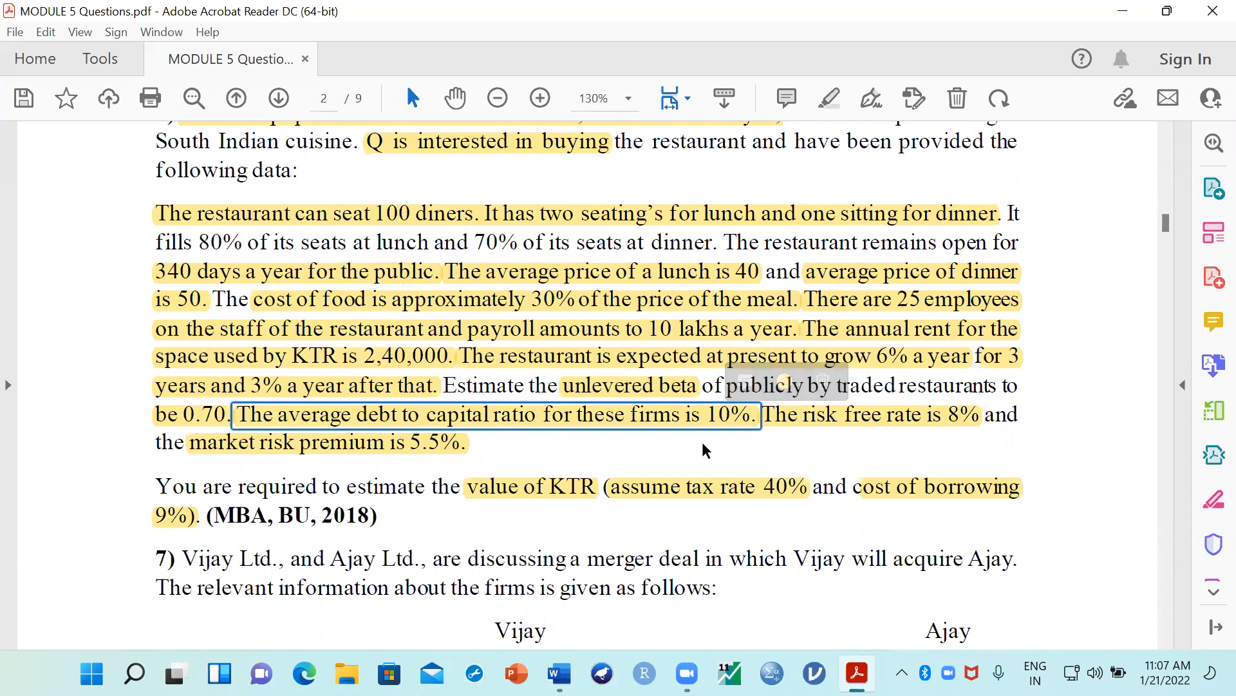
click(690, 454)
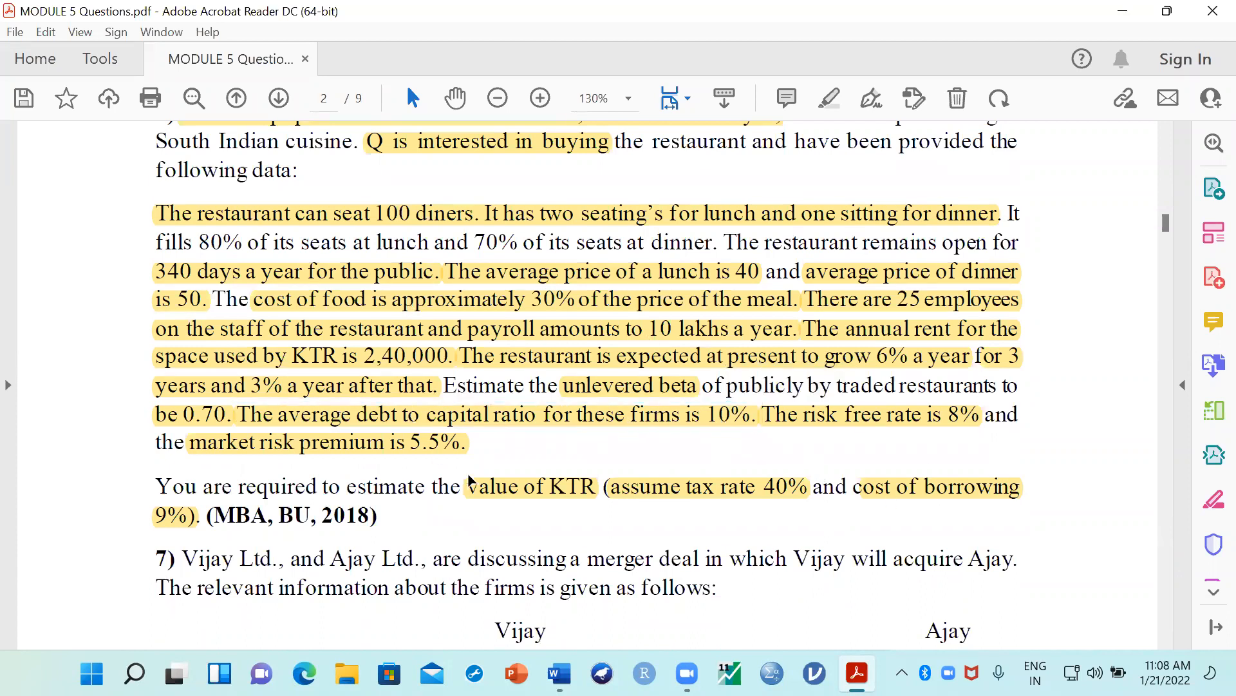
click(932, 503)
click(883, 519)
click(714, 424)
click(711, 450)
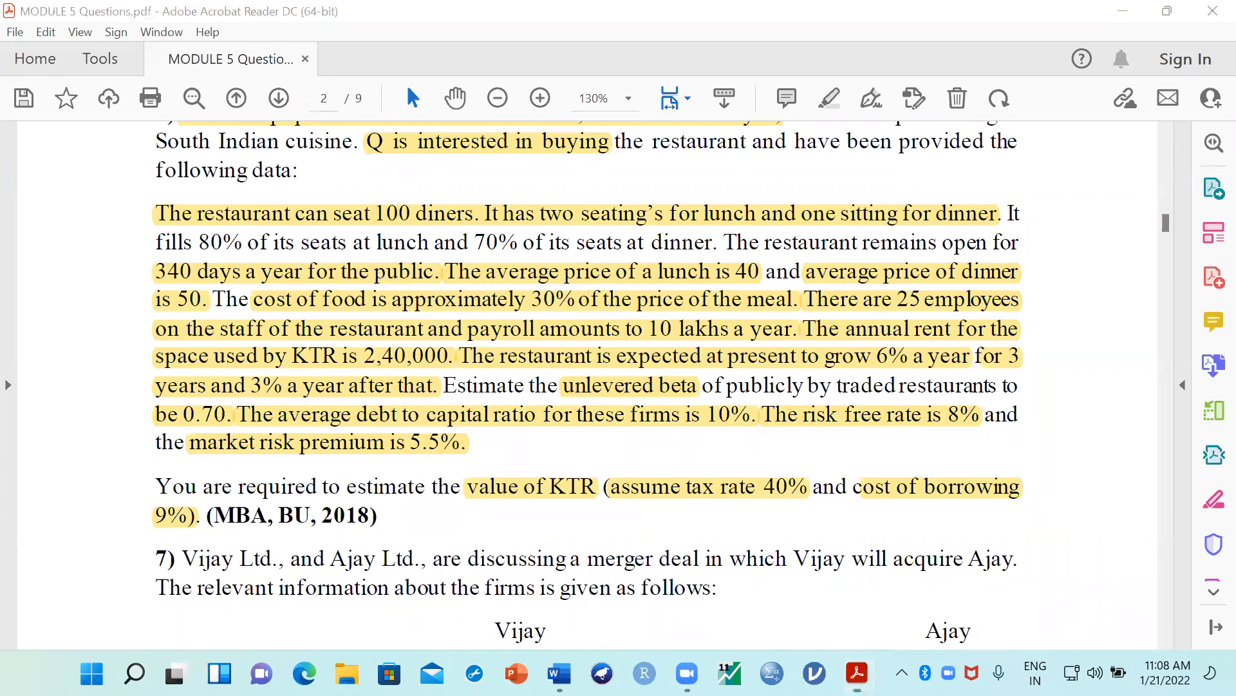
Step: Add an "EAT" row below the tax row in the Word table and remove the bold formatting from the tax row
click(559, 673)
scroll(426, 528, down, 3)
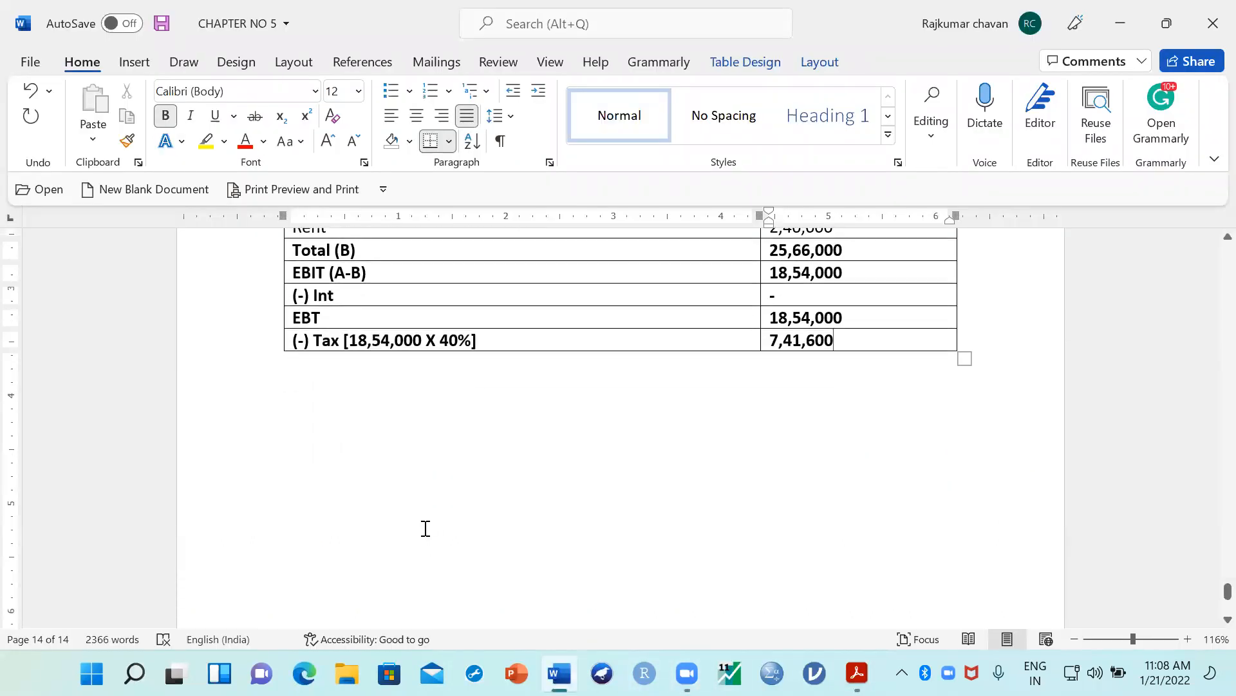
key(Tab)
text(EAT)
key(Tab)
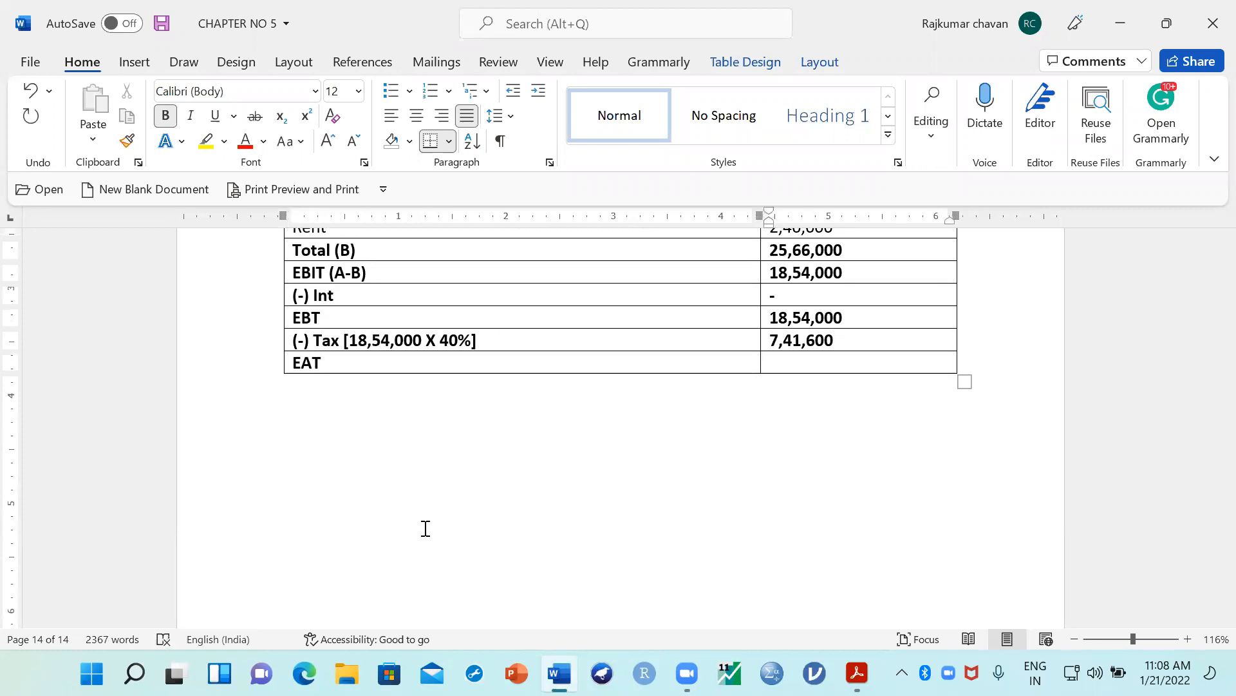
drag(751, 345, 395, 351)
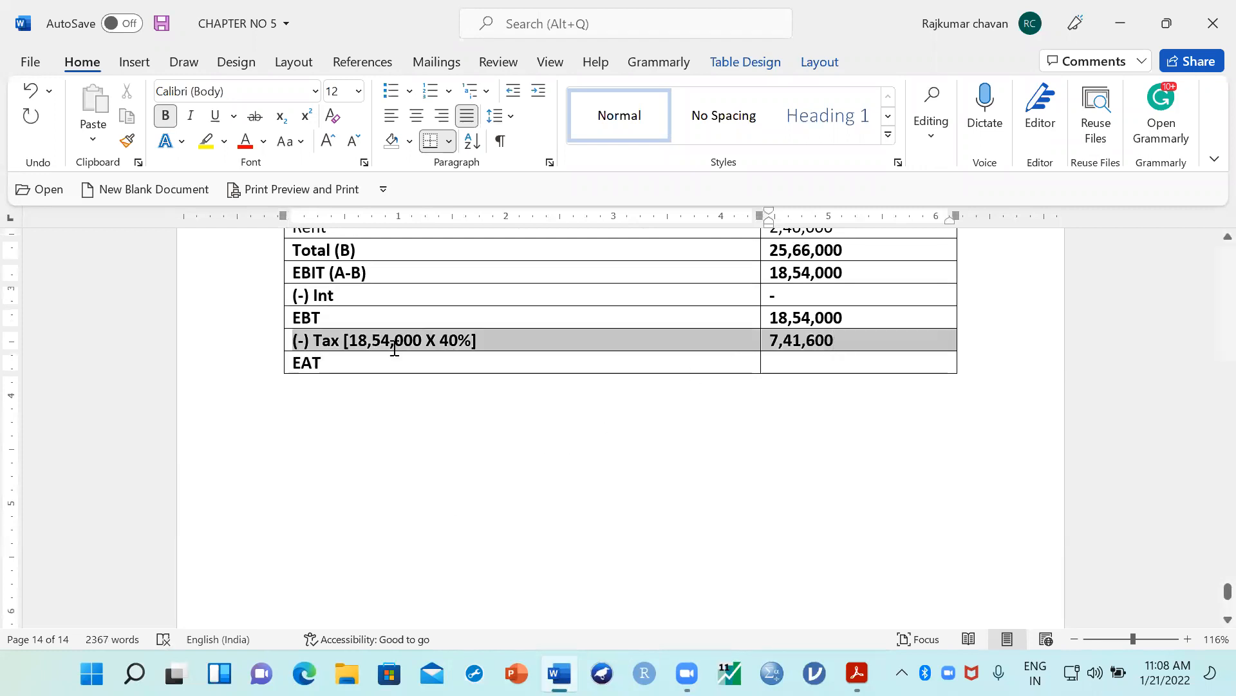
key(ctrl+b)
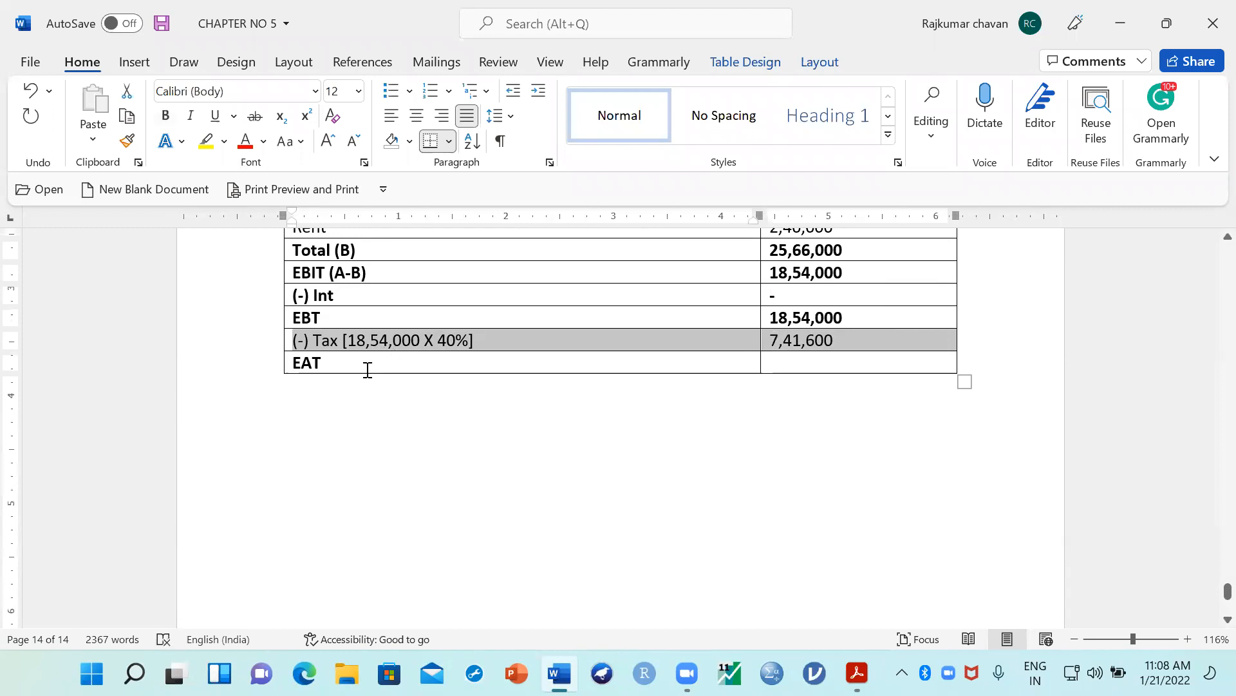
Step: Enter 11,12,400 in the Rs column of the EAT row
click(368, 369)
key(Tab)
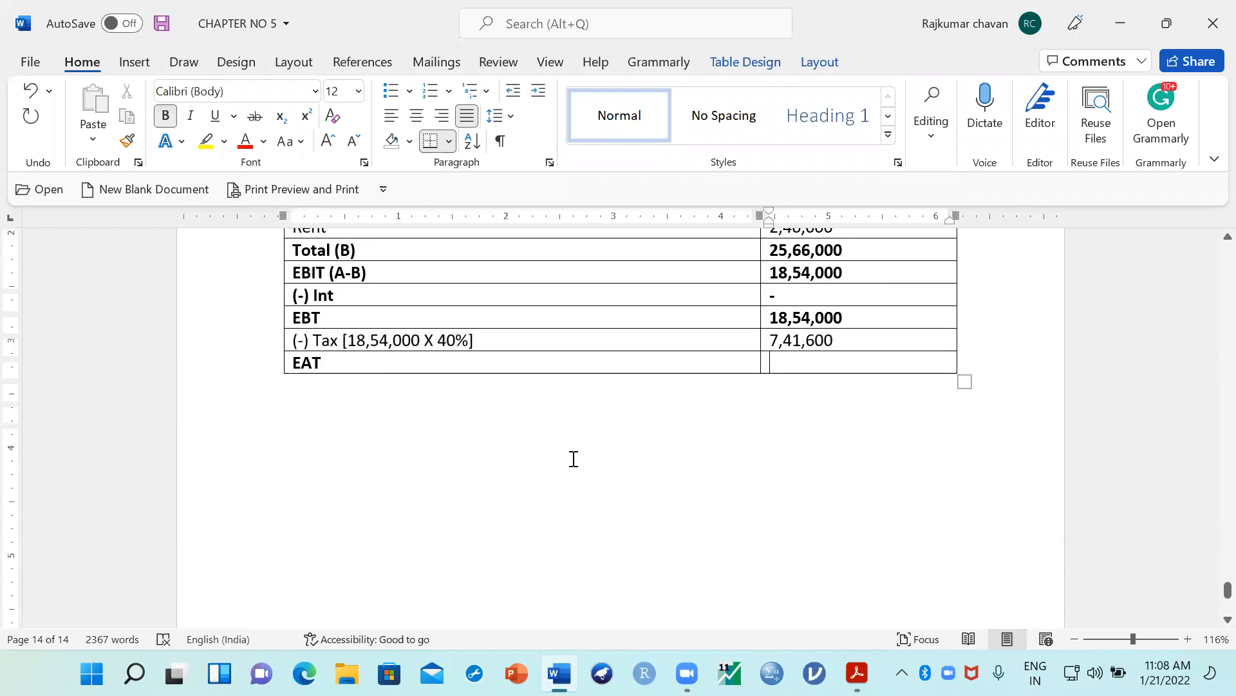
scroll(571, 458, up, 3)
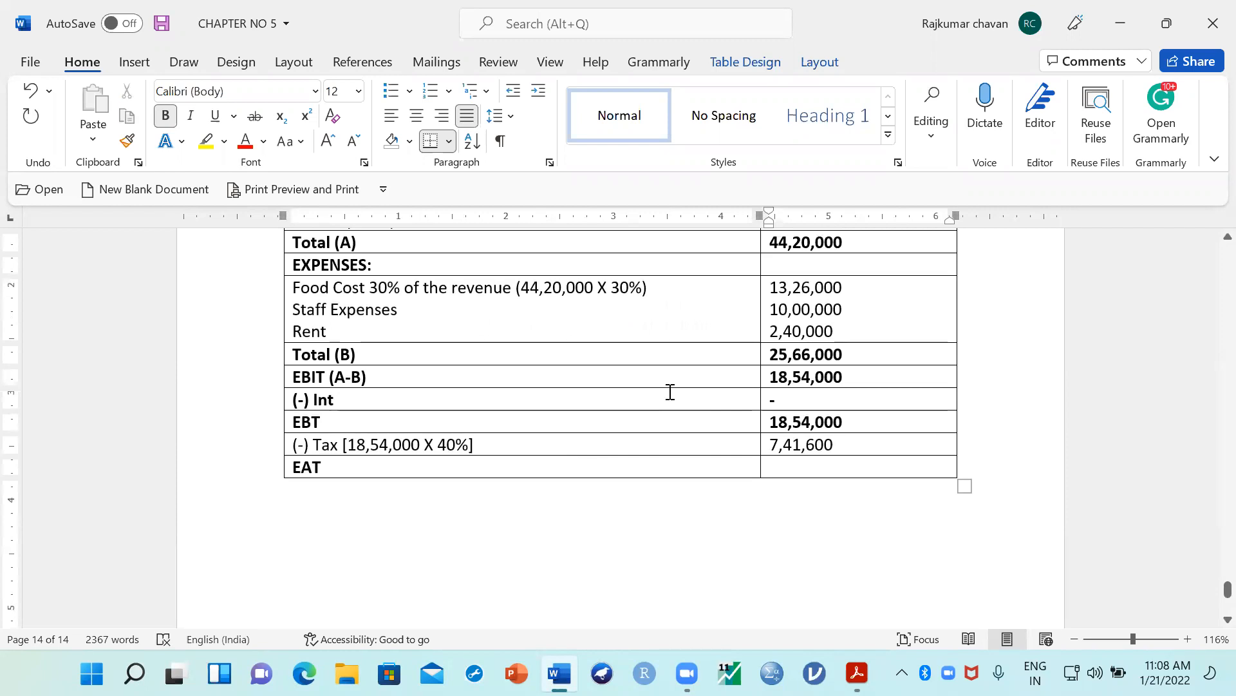
click(113, 439)
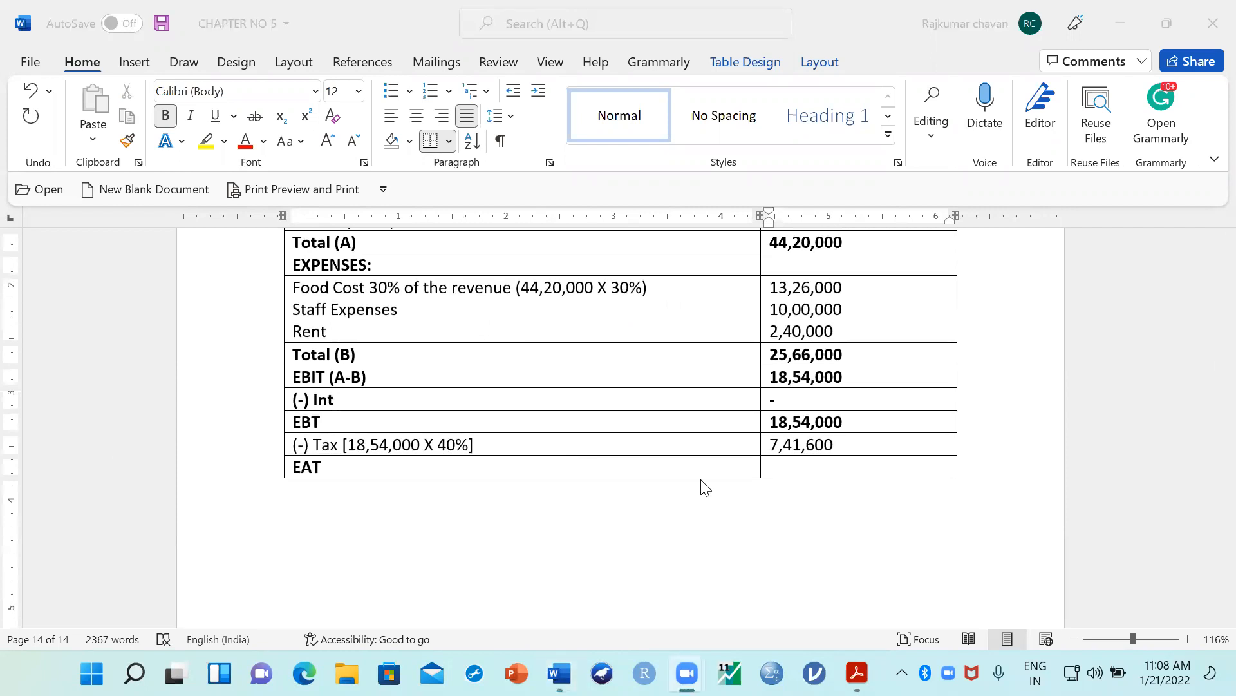
click(790, 465)
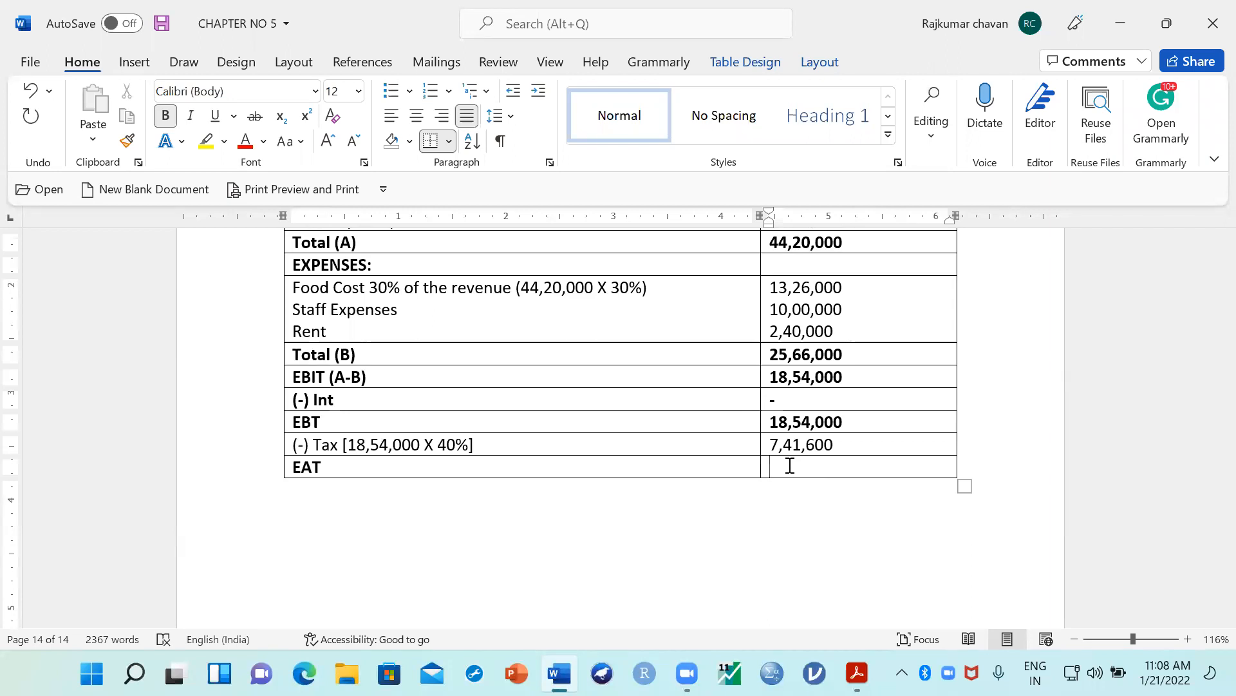
text(11,12,400)
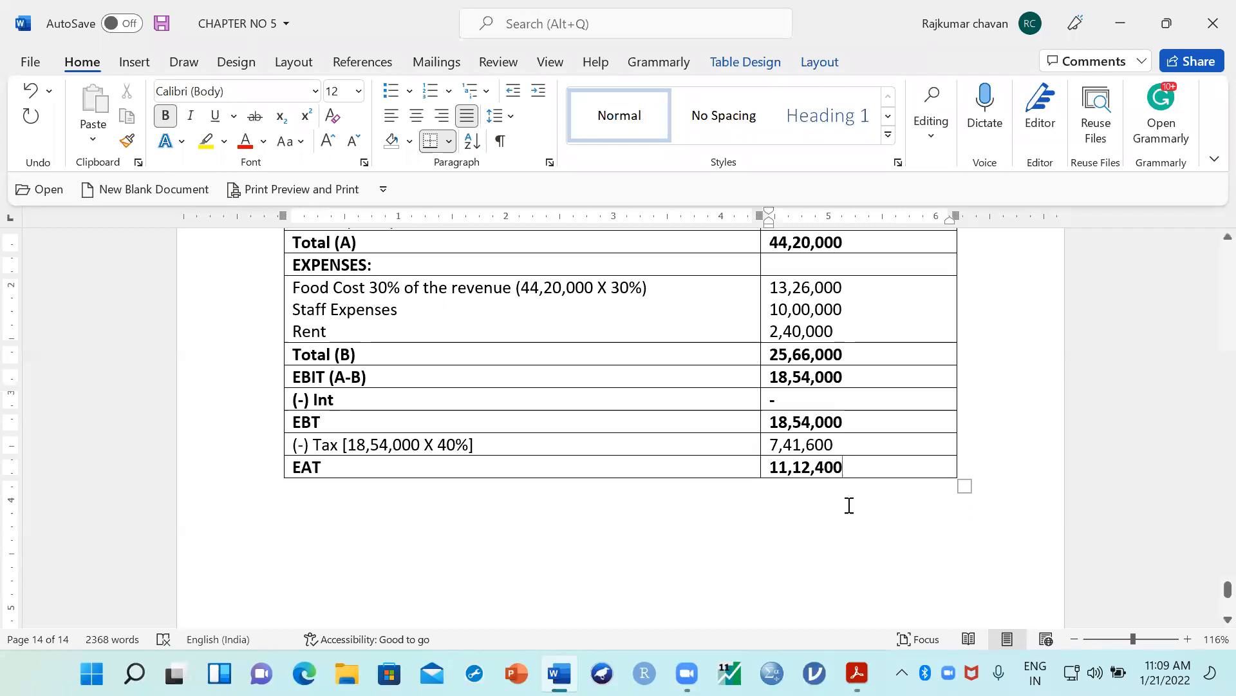
scroll(663, 477, down, 1)
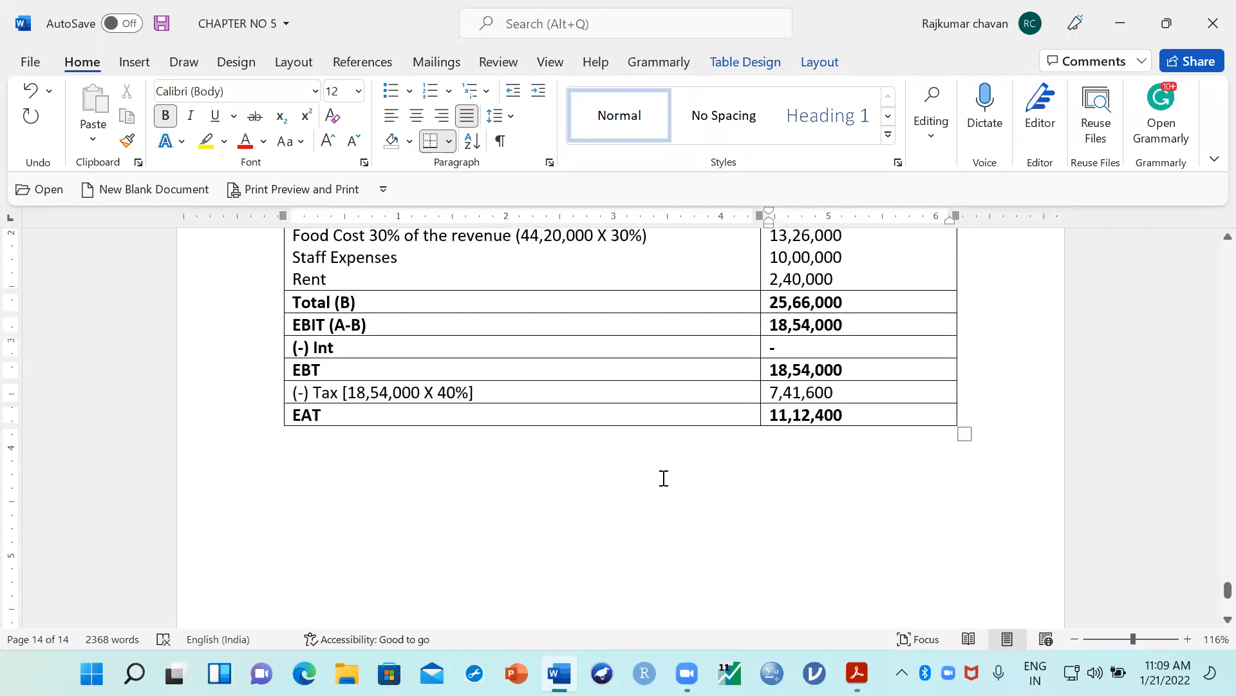
Step: Highlight the EAT row's label and its 11,12,400 amount in yellow
scroll(573, 496, up, 1)
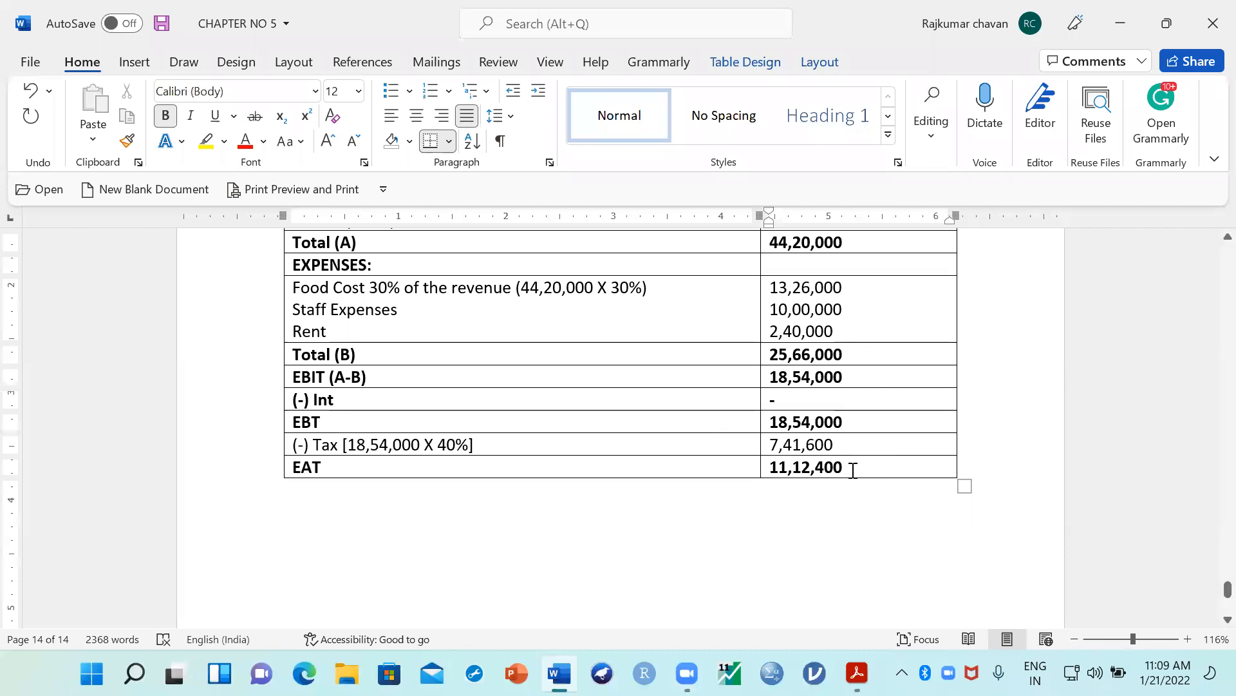
drag(813, 468, 597, 469)
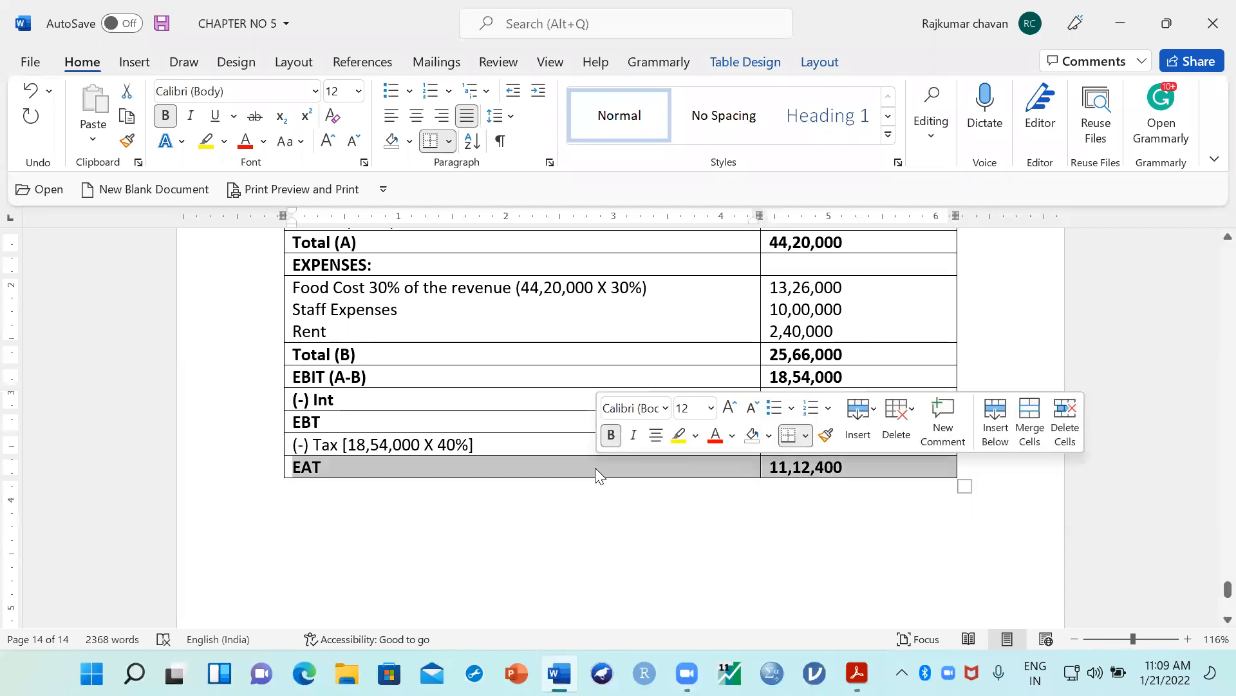
click(679, 435)
click(319, 512)
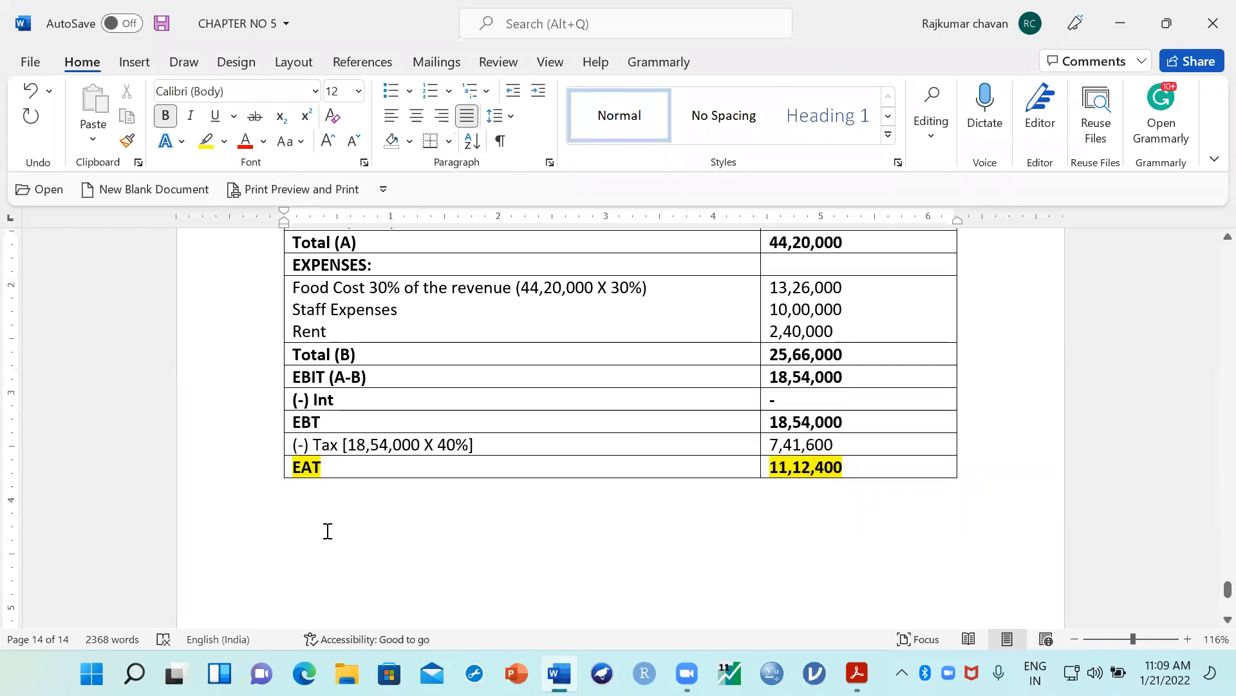
Step: Add the bold heading "Step 2) Calculation of WACC:" below the table
scroll(327, 522, up, 1)
scroll(327, 530, down, 2)
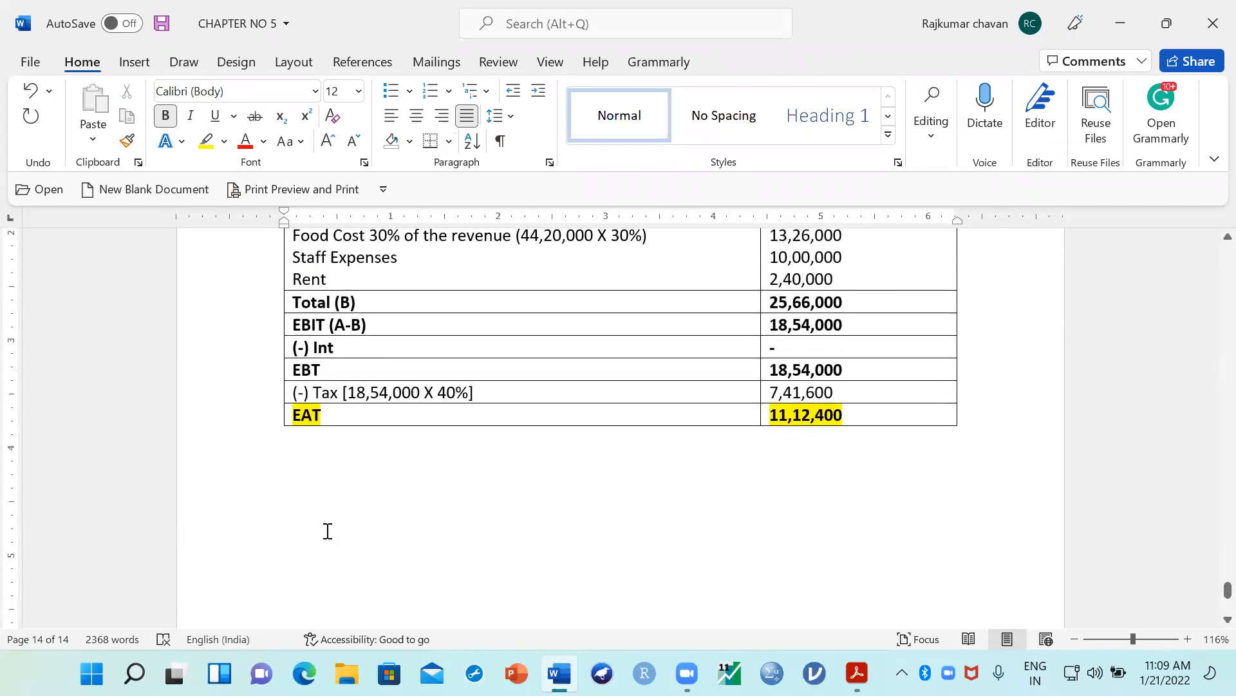
text(Step 2) Ca)
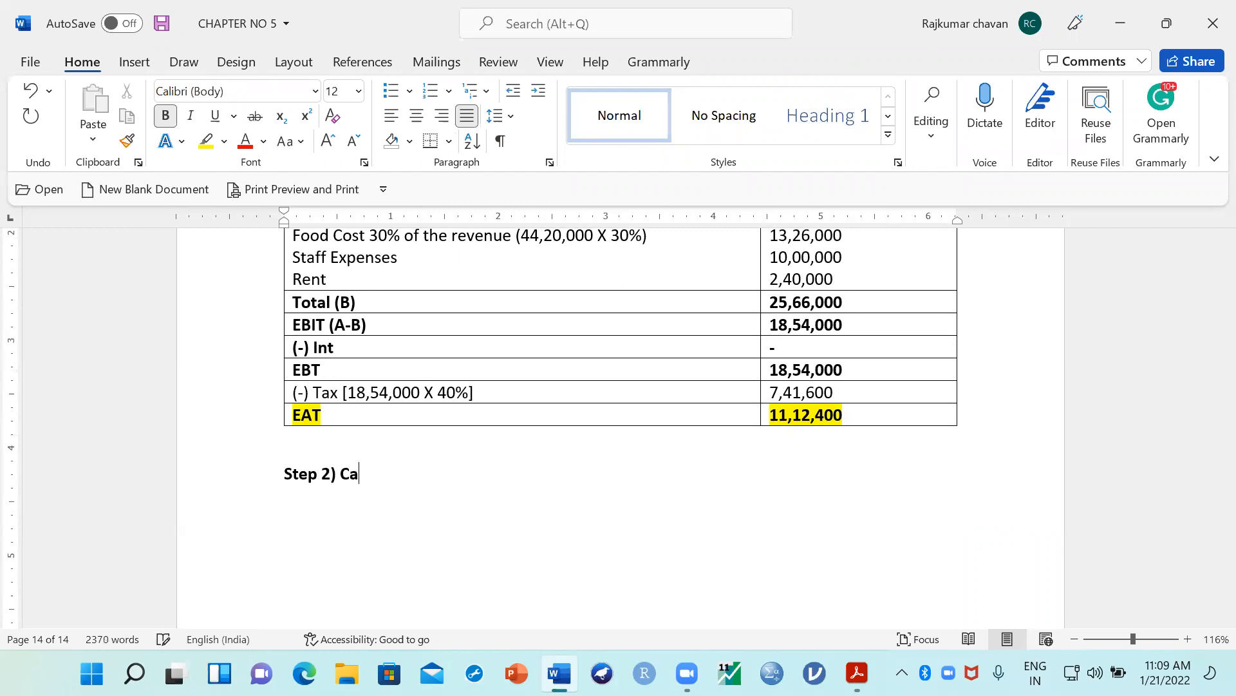
text(lculation of )
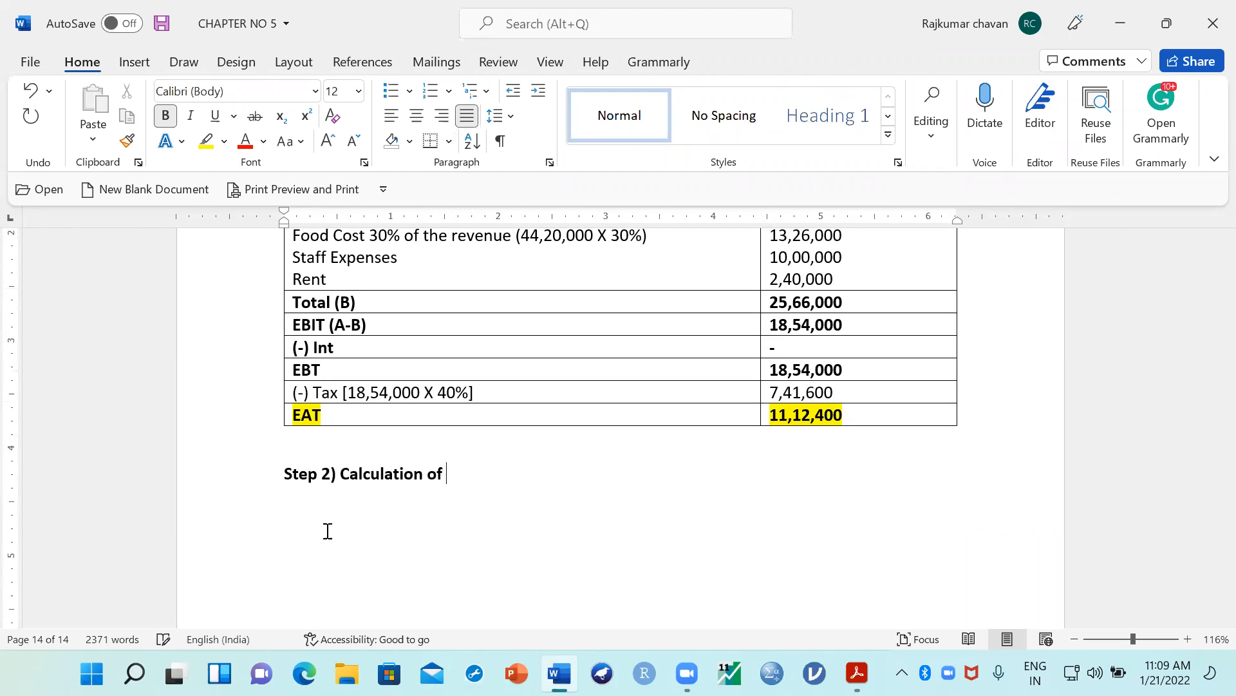
text(WACC:)
Step: Write the formula "Ko = KdWd + KeWe" on a new line under the WACC heading
key(Return)
text(Ko = Kd )
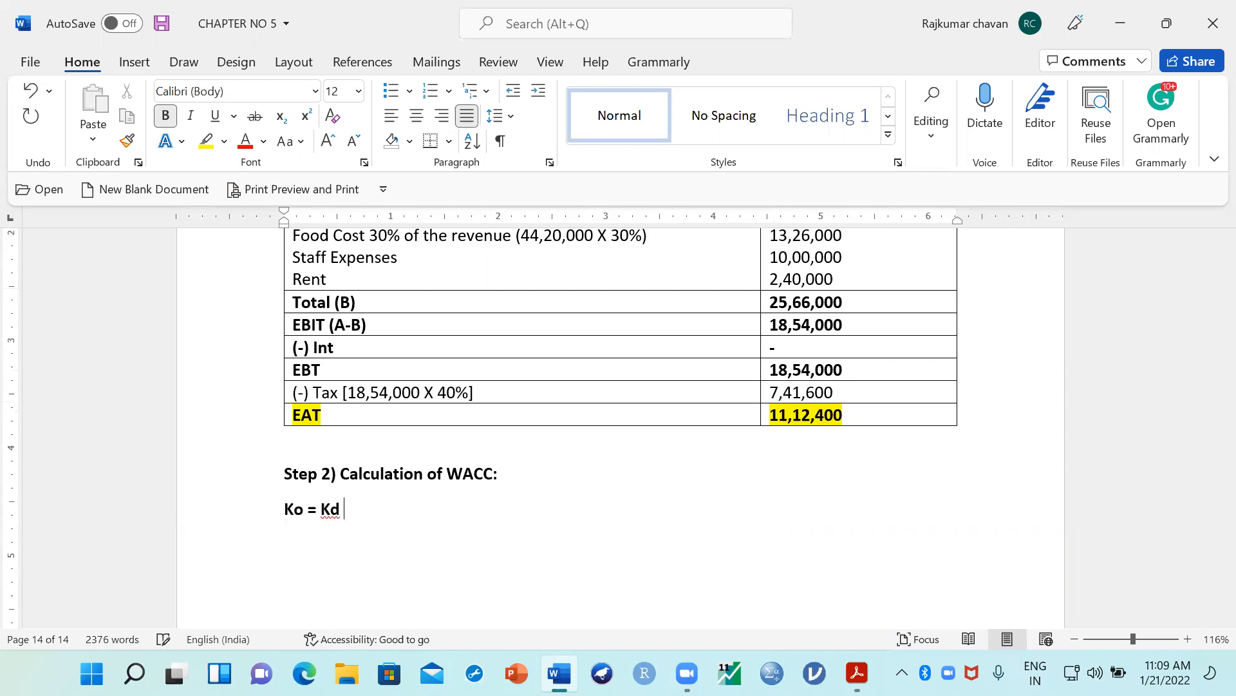
text(WD)
key(BackSpace)
text(d + KeWe)
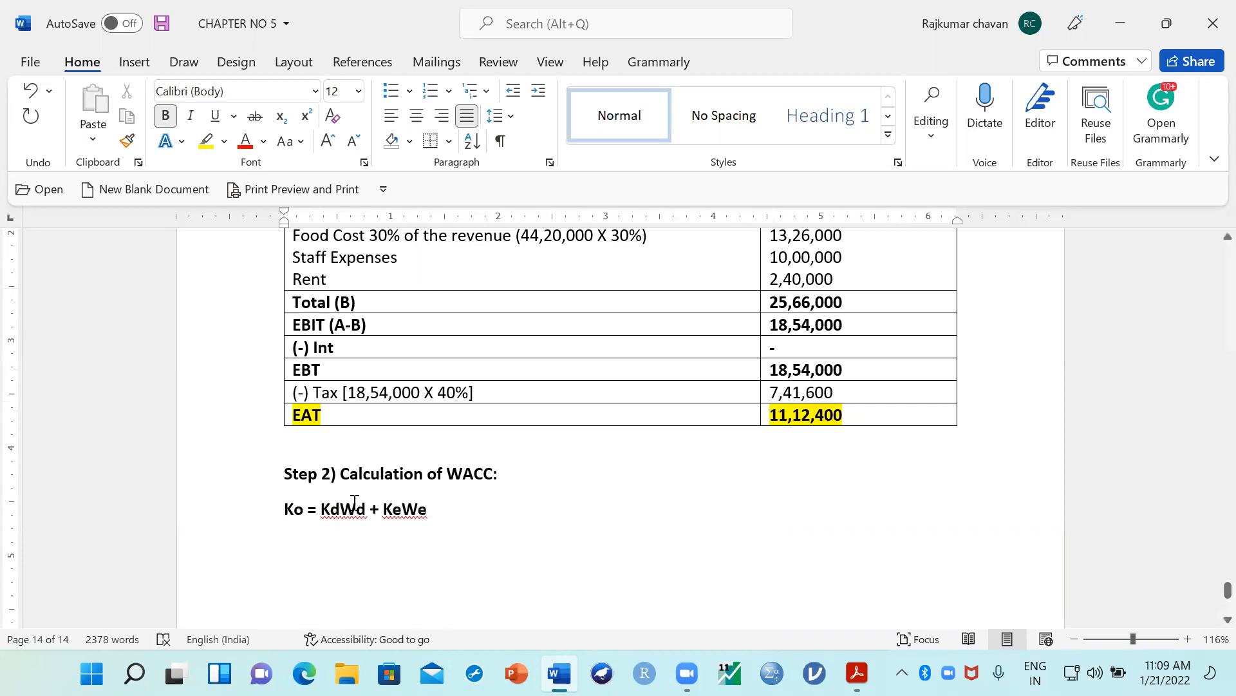
Step: Add the cost of debt formula "Kd = I (1-T)" below the Ko formula
scroll(354, 502, down, 3)
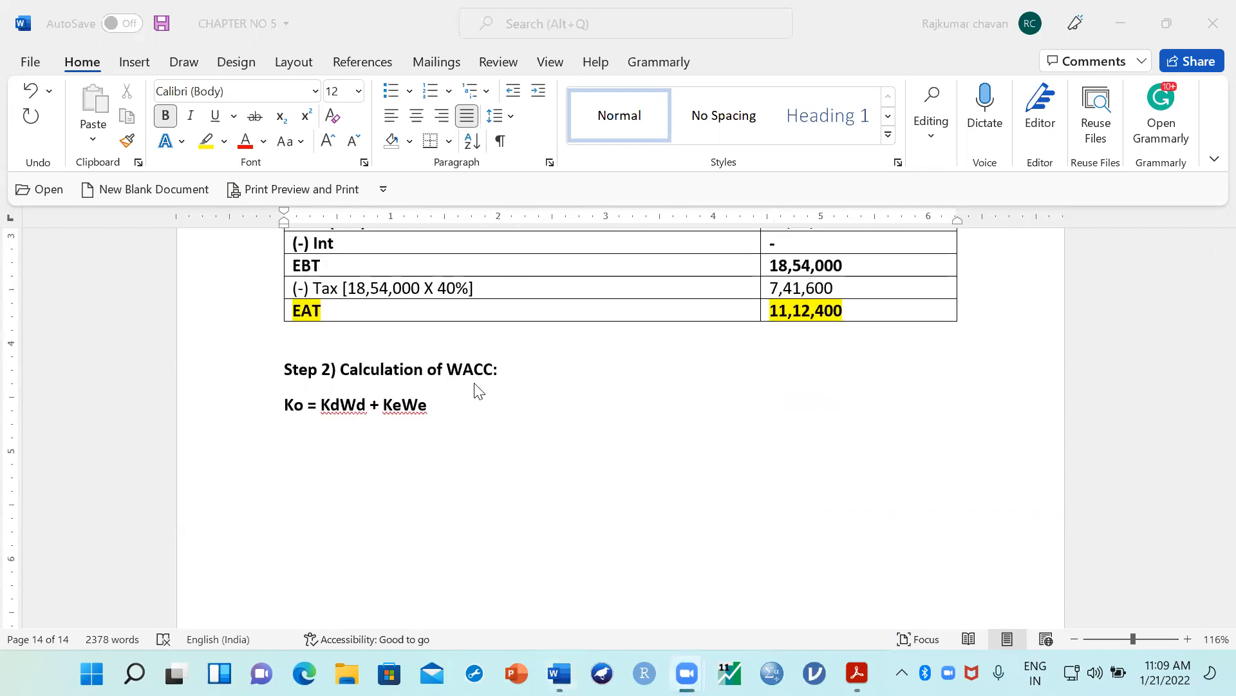
click(473, 405)
scroll(473, 406, down, 1)
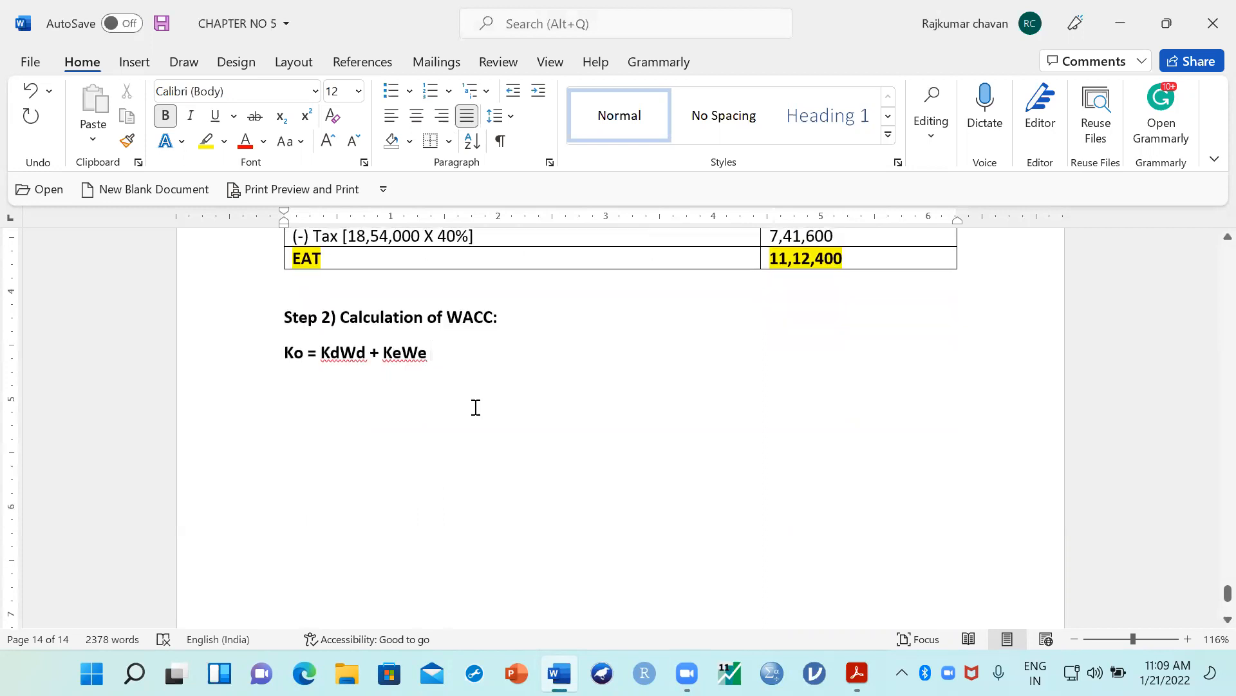
key(Return)
text(Kd = )
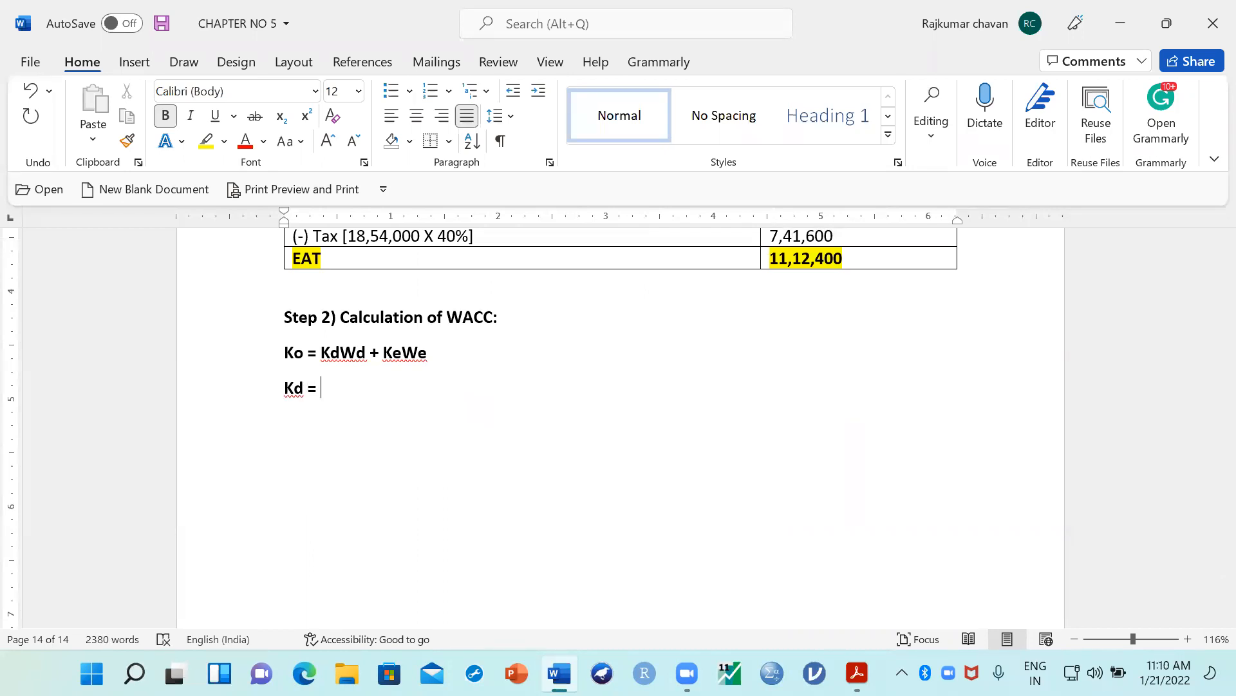
text(I)
key(BackSpace)
text((1-T))
Step: Add the line "Kd = 9 % (1-0.40)", taking the borrowing cost and tax rate from question 6 in MODULE 5 Questions.pdf
key(Return)
text(Kd =)
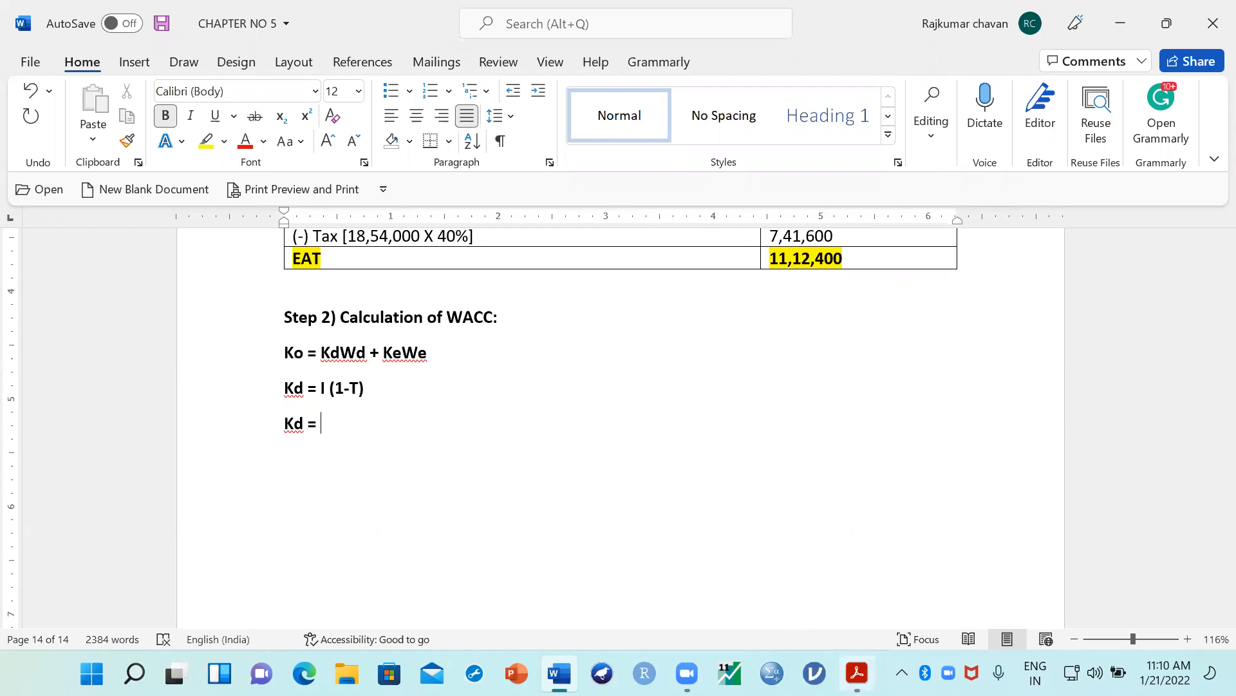
key(alt+Tab)
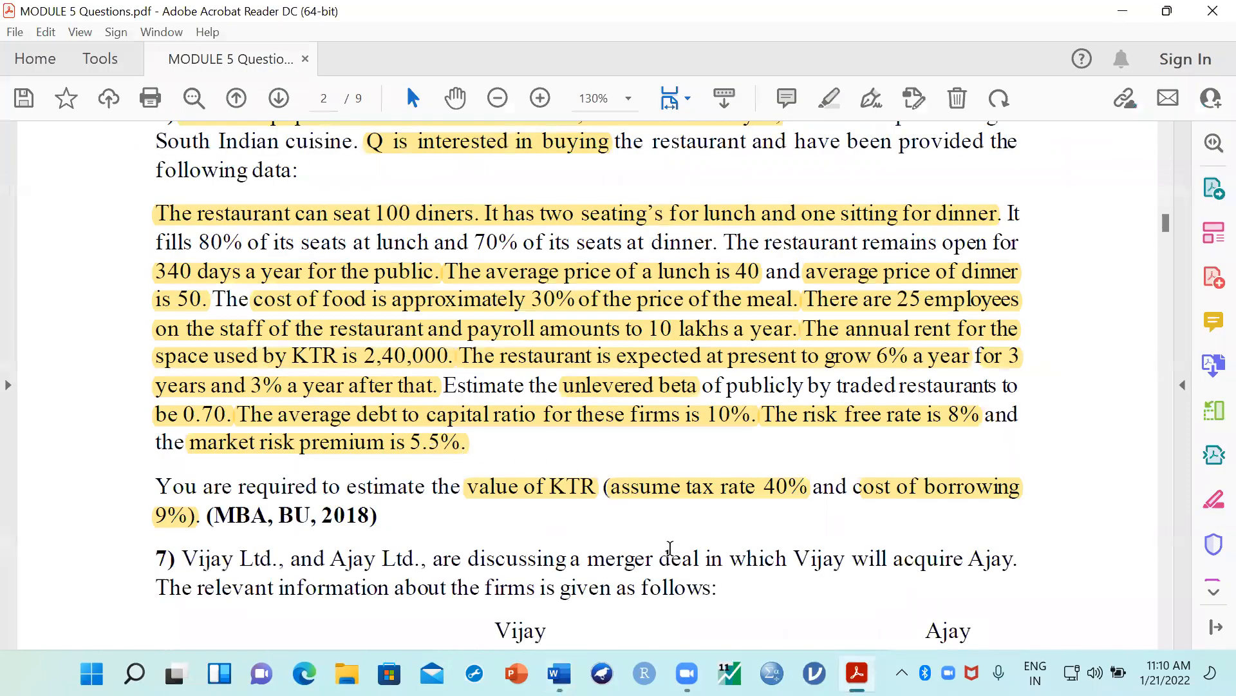
scroll(670, 547, down, 2)
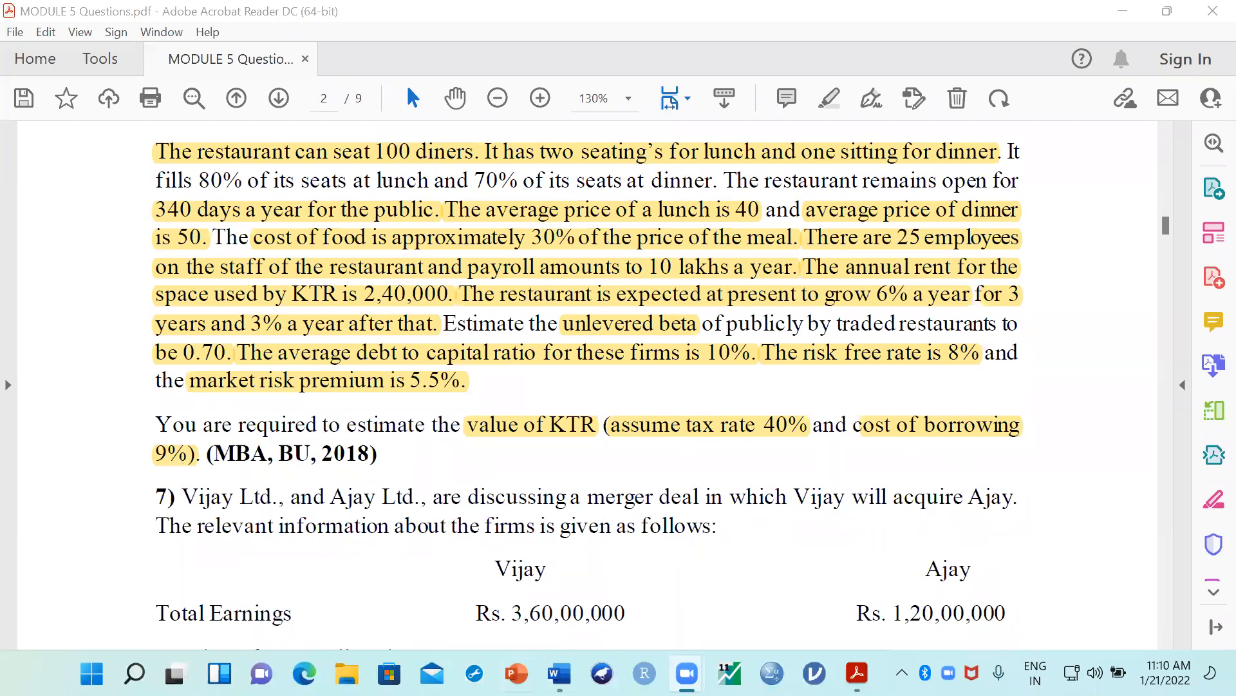
key(alt+Tab)
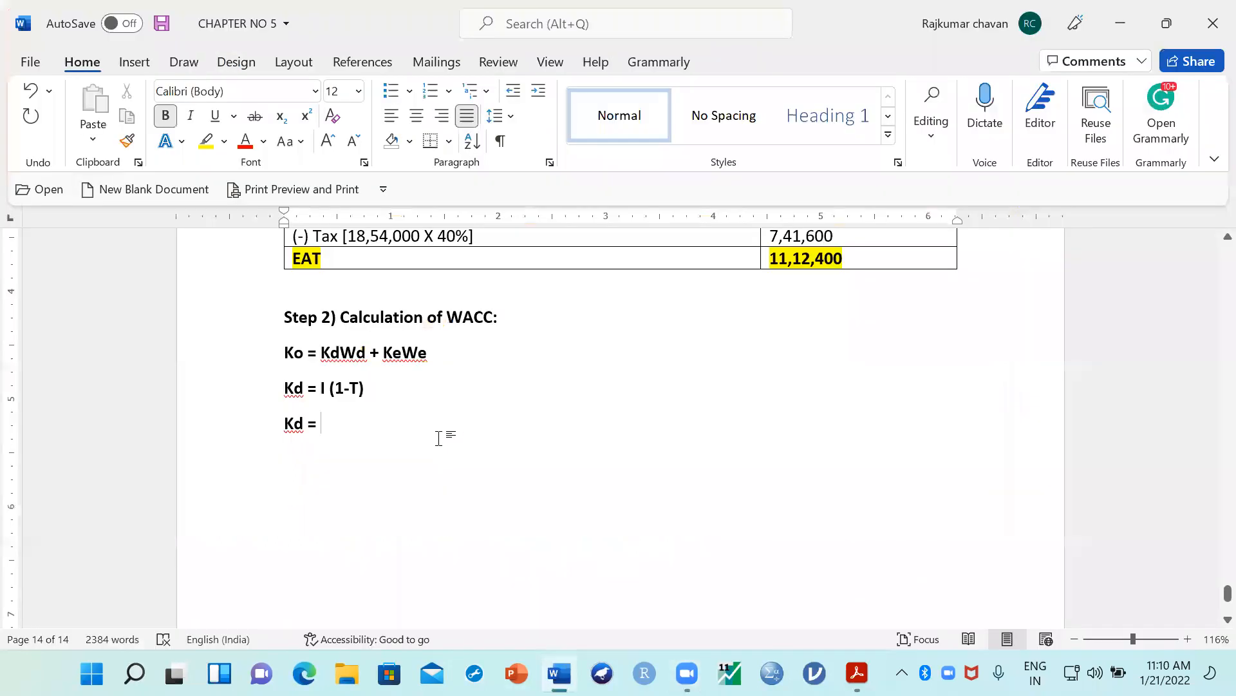
text(9 % (1-0.40)
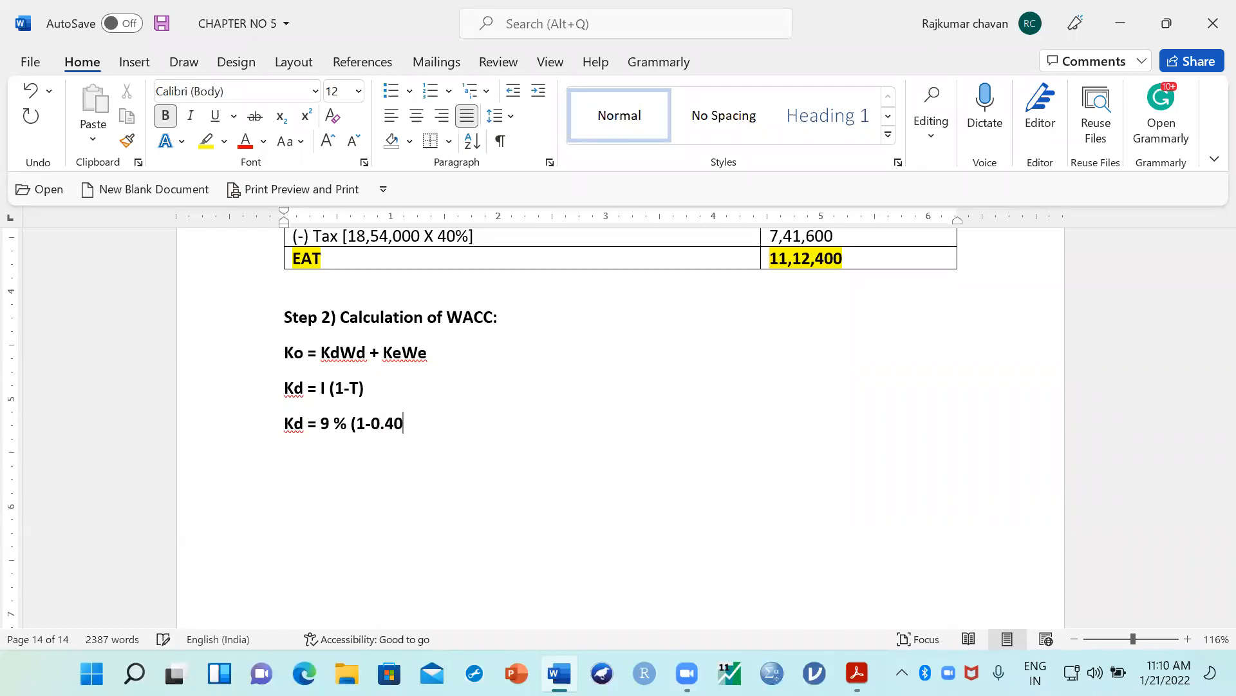
text())
Step: Add the cost of debt result "Kd = 5.4 %" and the debt weight "Wd = 0.10" on separate lines
key(Return)
text(Kd =)
text(5.4 %)
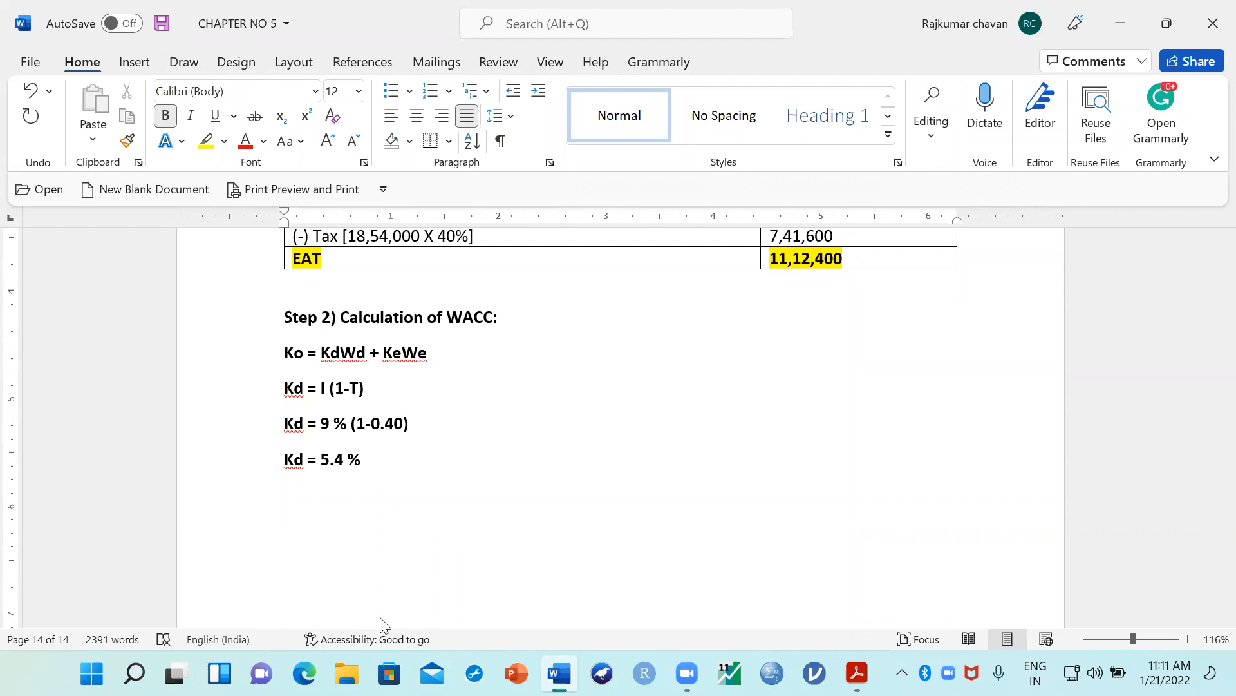
key(Return)
text(Wd =)
text(0.10)
Step: Add the cost of equity formula "Ke = Rf + B(Rm-Rf)" below the Wd line
key(Return)
scroll(471, 415, down, 1)
text(Ke =)
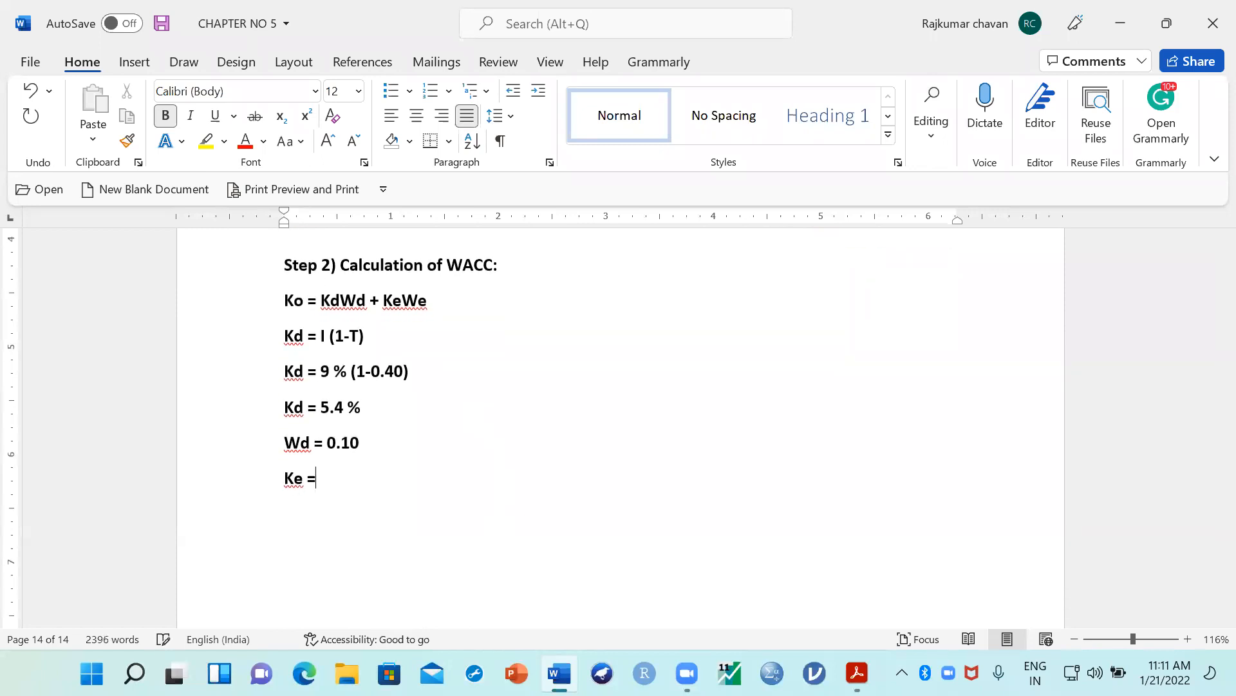
text( Rf + B(Rm-Rf))
Step: Begin the substituted line with "Ke = 8 +", taking the risk-free rate from question 6 in MODULE 5 Questions.pdf
key(Return)
text(Ke =)
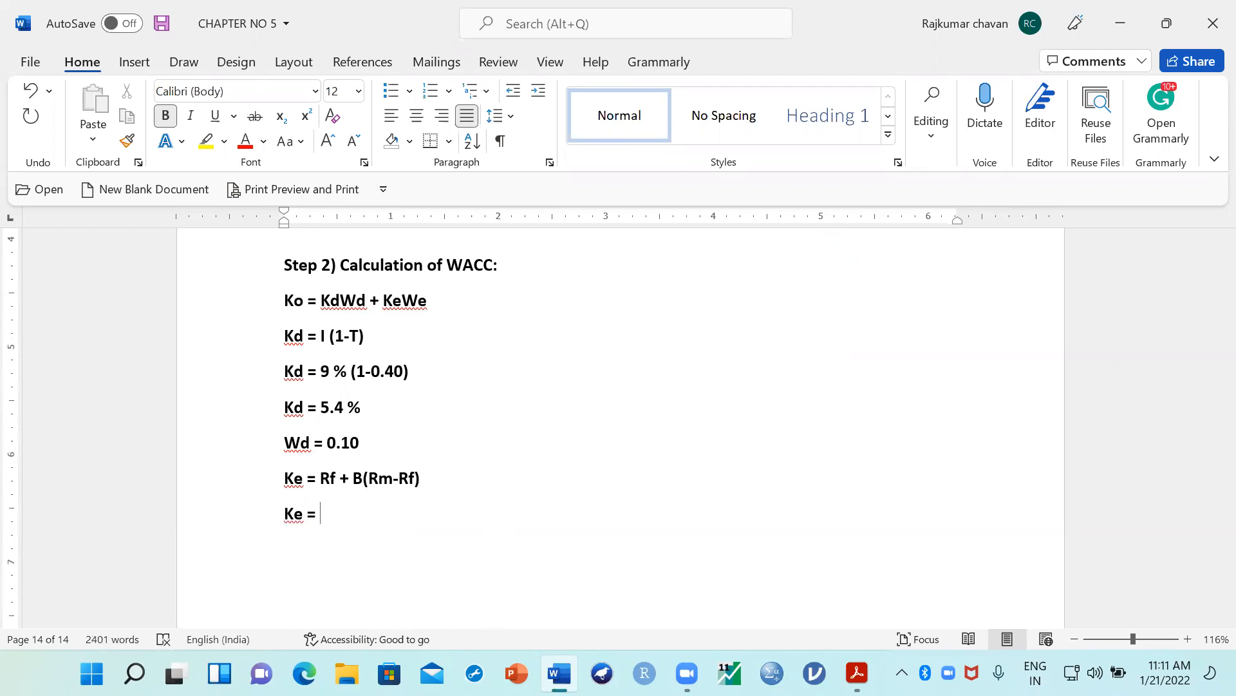
click(857, 673)
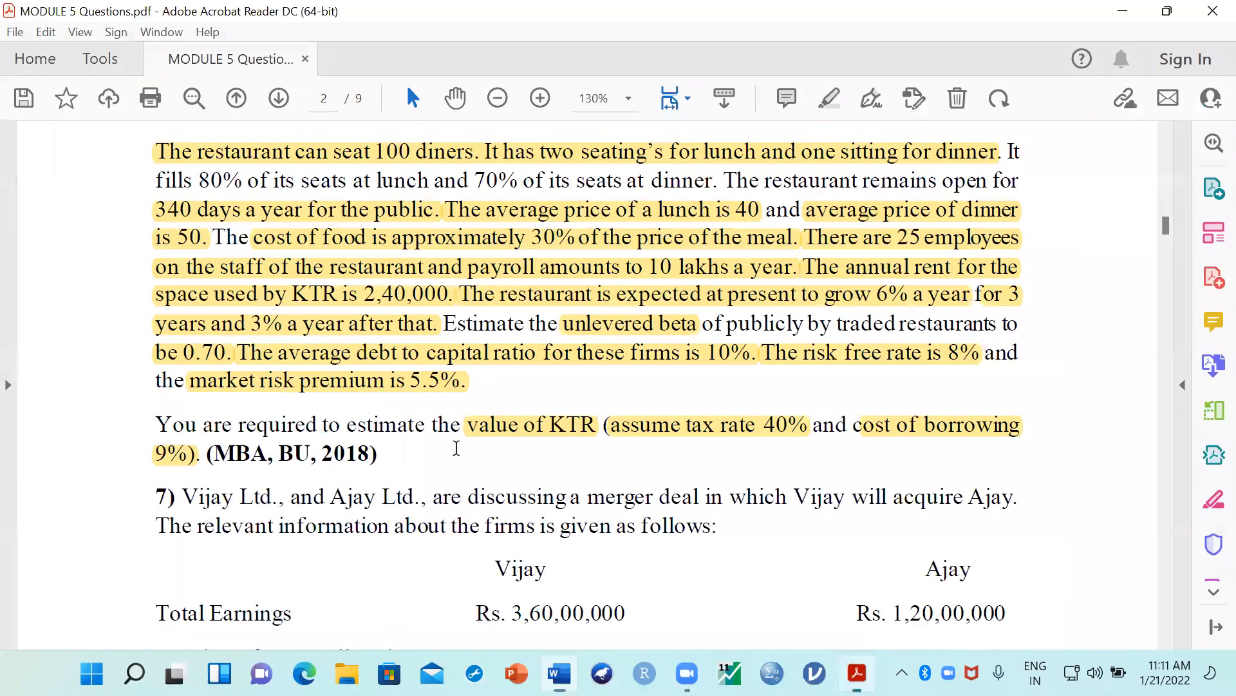
scroll(535, 483, up, 1)
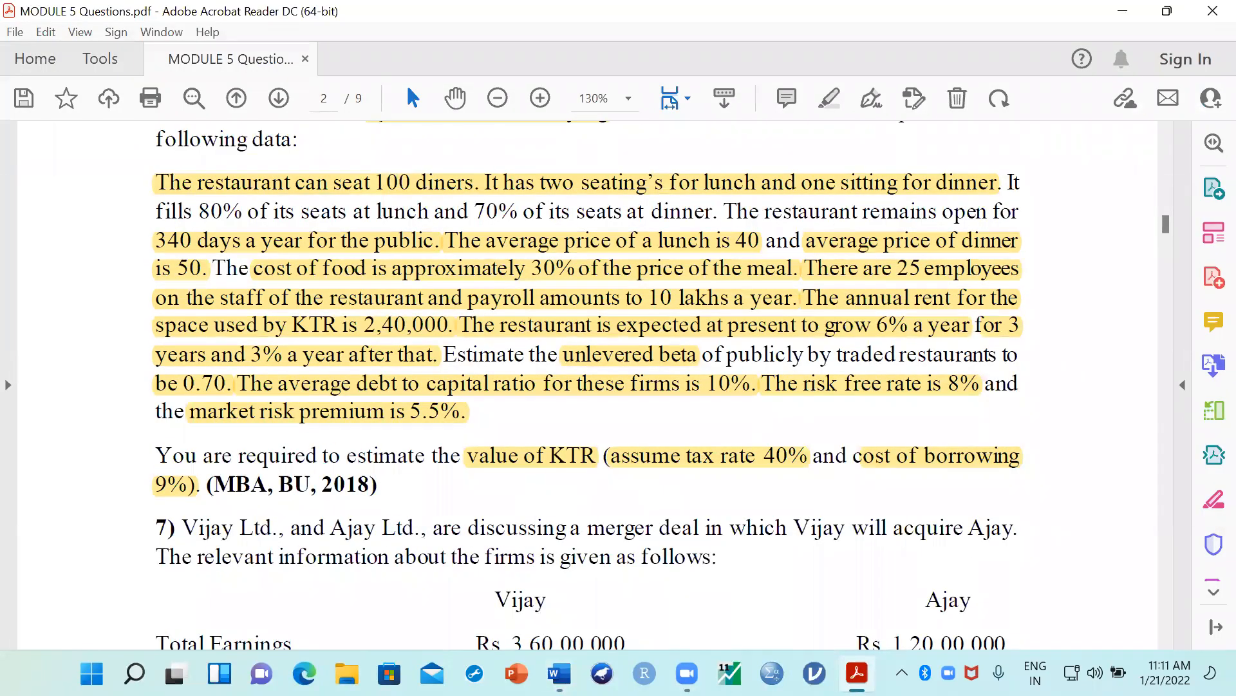
scroll(881, 431, up, 2)
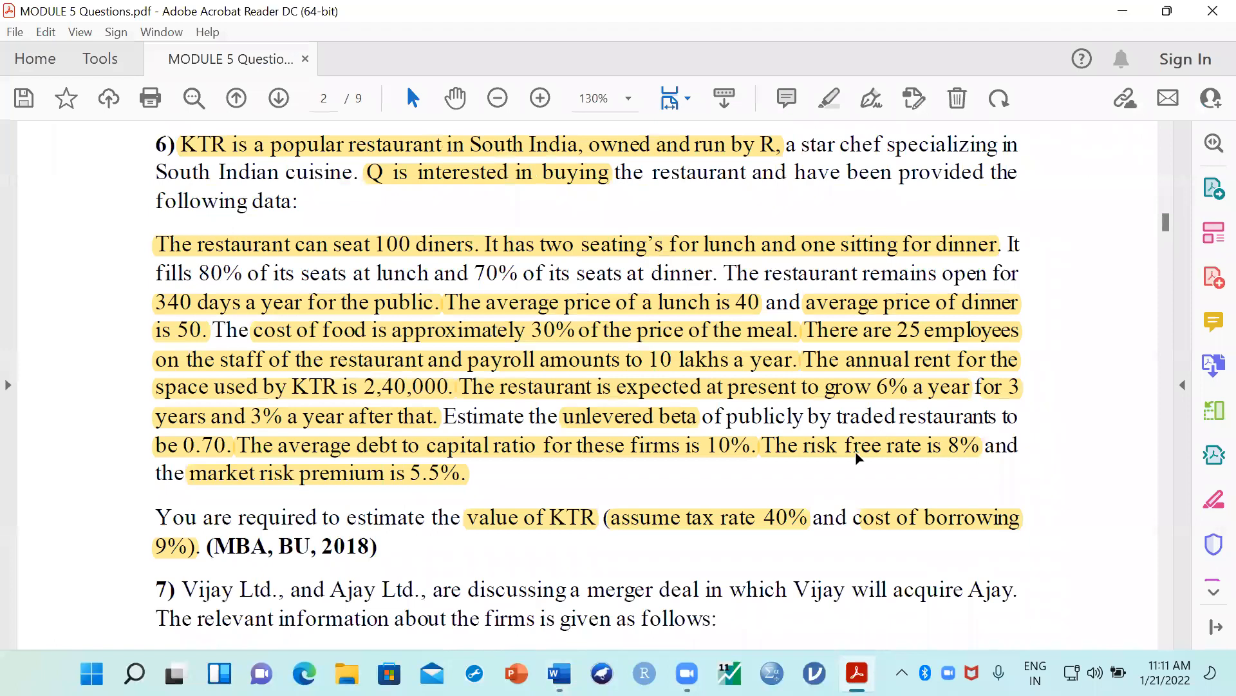
click(560, 673)
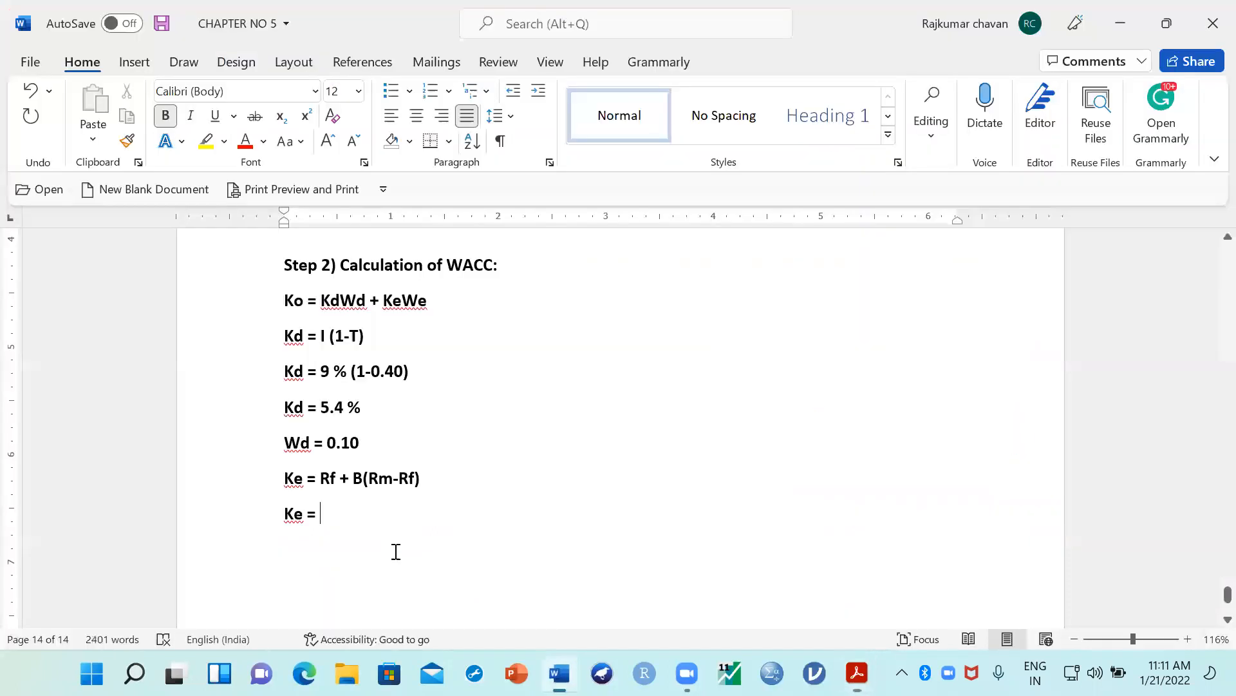
text(8)
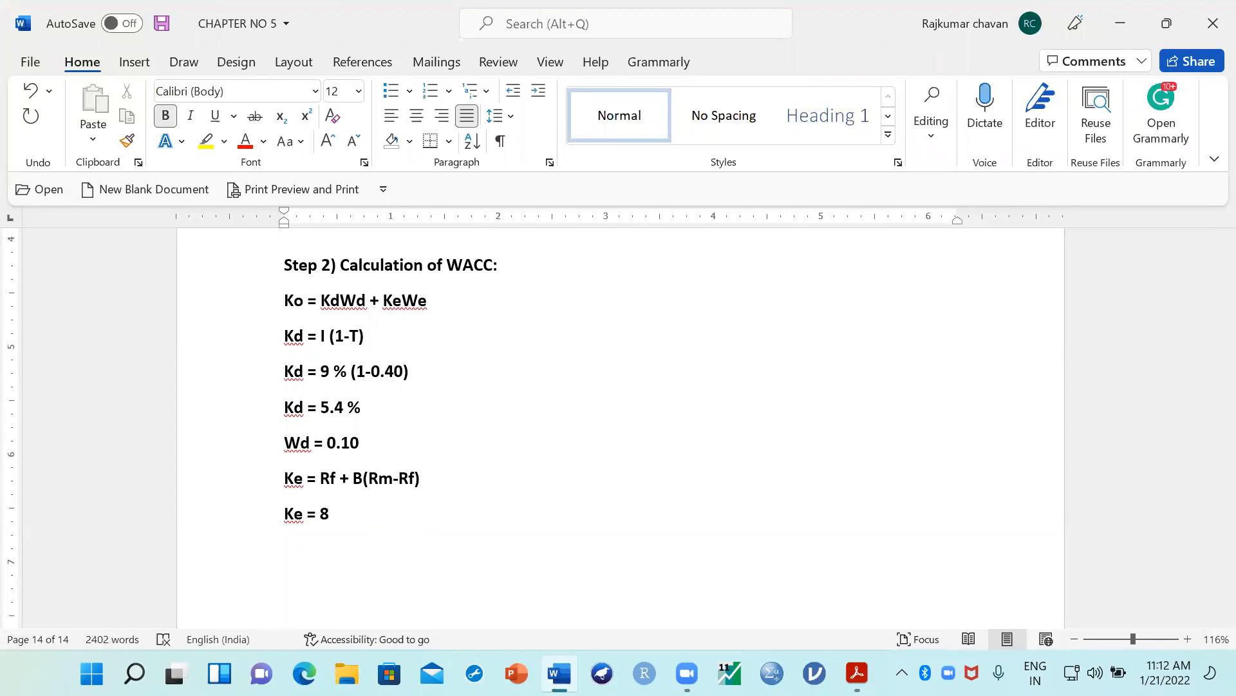
text( +)
Step: Complete the substituted Ke line with "0.70 (5.5)", taking the beta and market risk premium from the question PDF
click(857, 673)
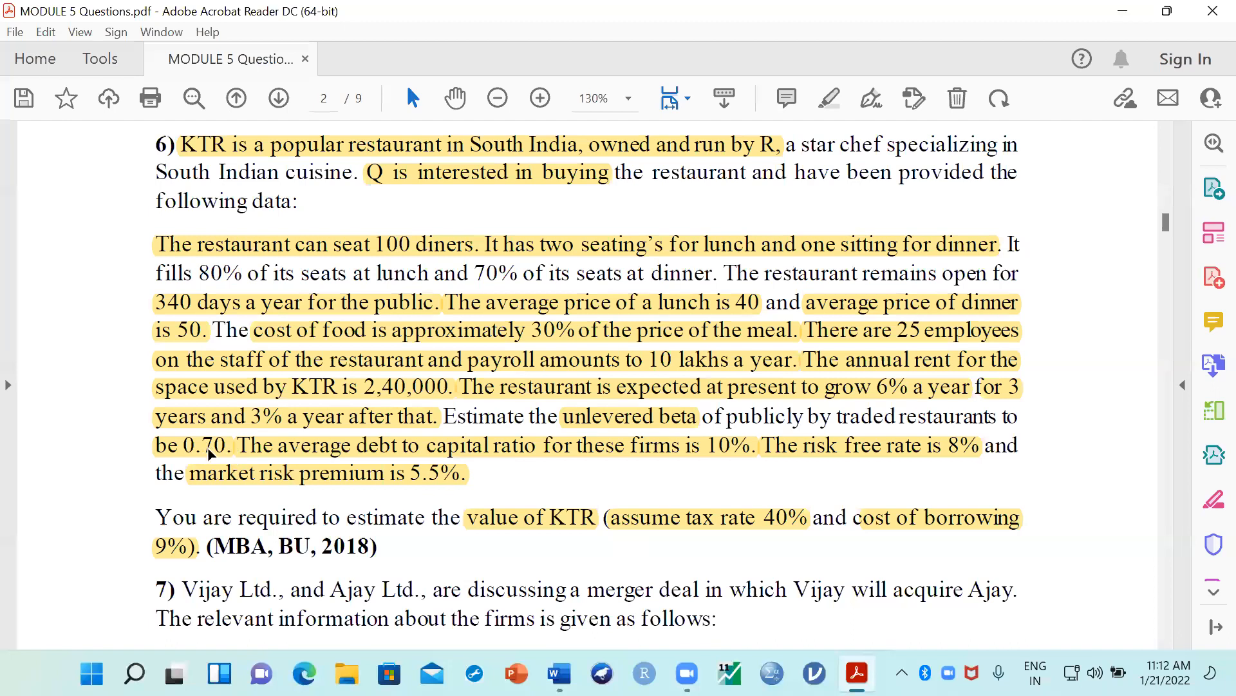
click(559, 673)
text(0.70 ()
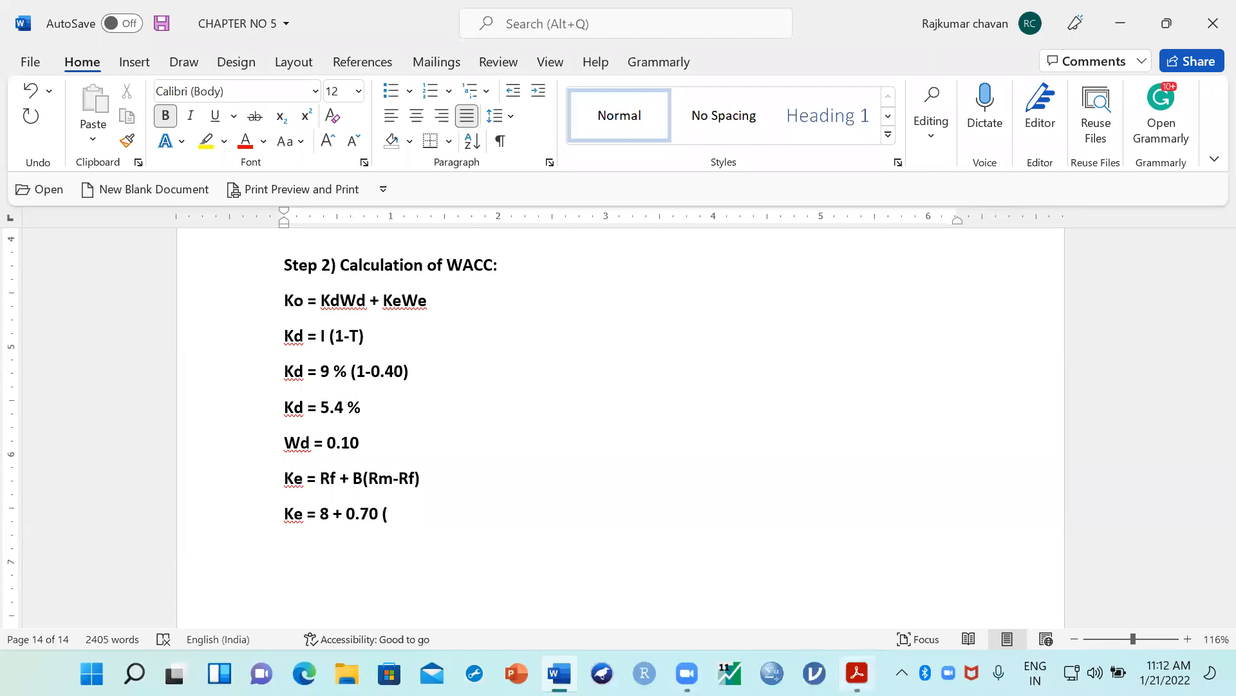
click(857, 673)
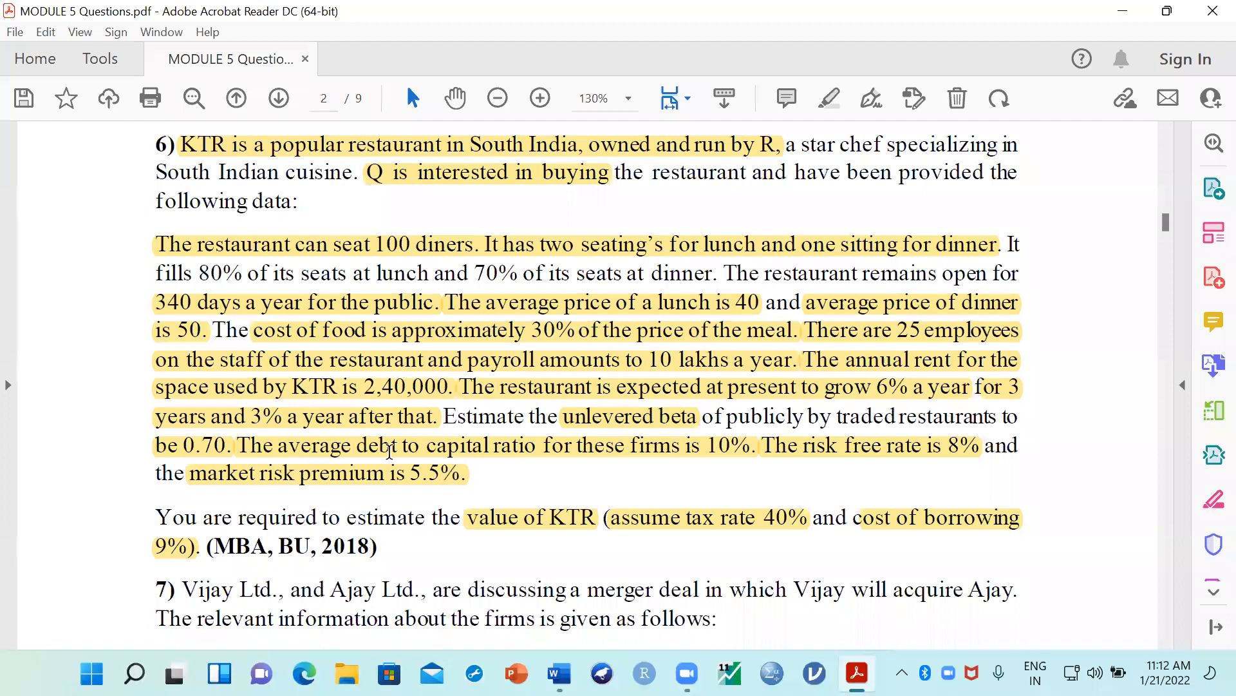
click(853, 81)
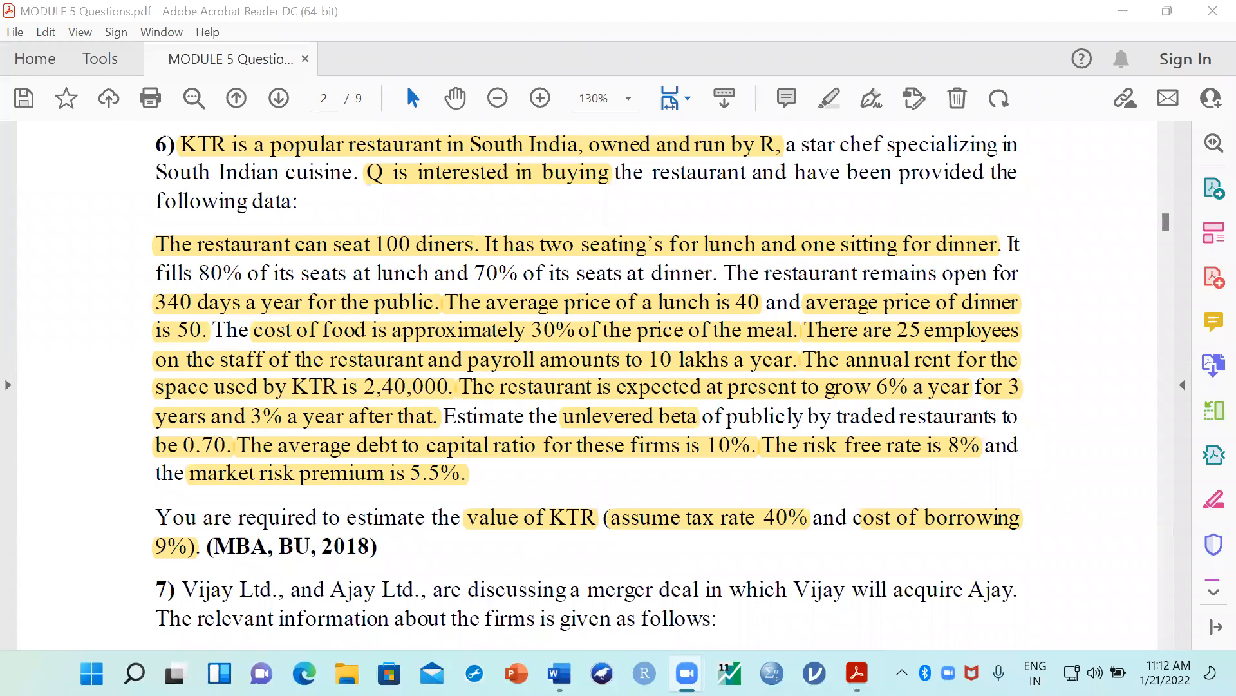
click(559, 673)
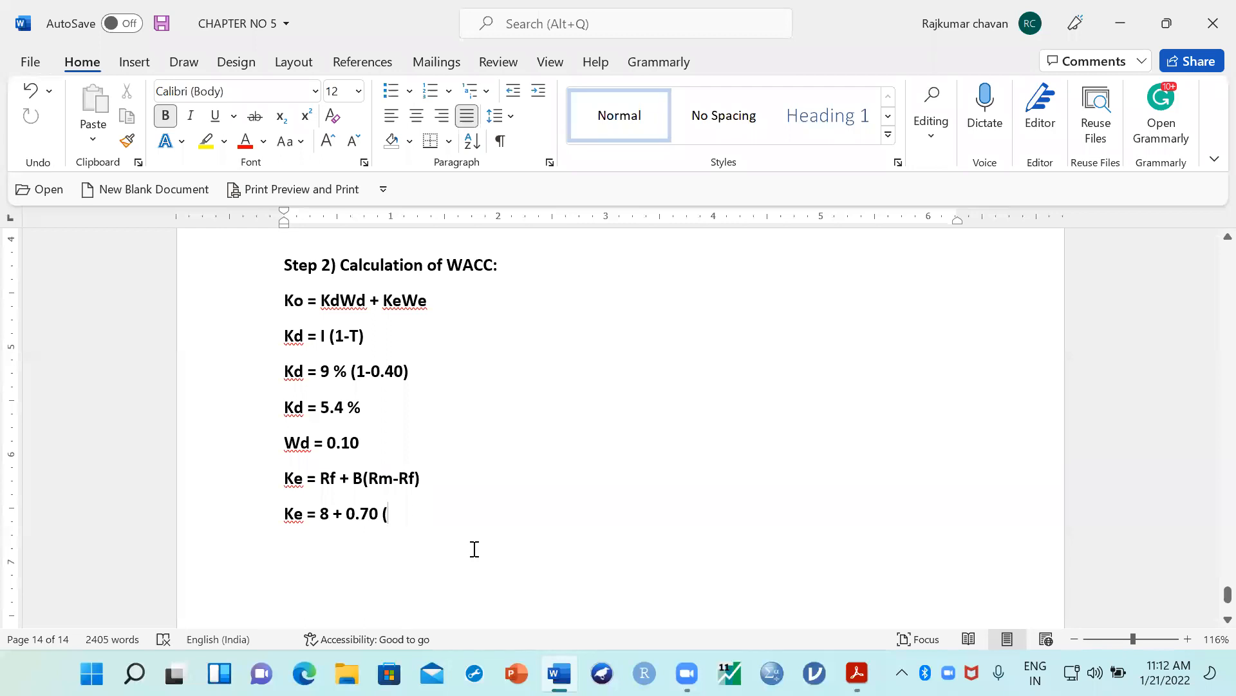
text(5.5))
Step: Add the cost of equity result "Ke = 11.85%" on a new line
key(Return)
text(Ke =)
scroll(469, 486, down, 3)
scroll(469, 485, up, 3)
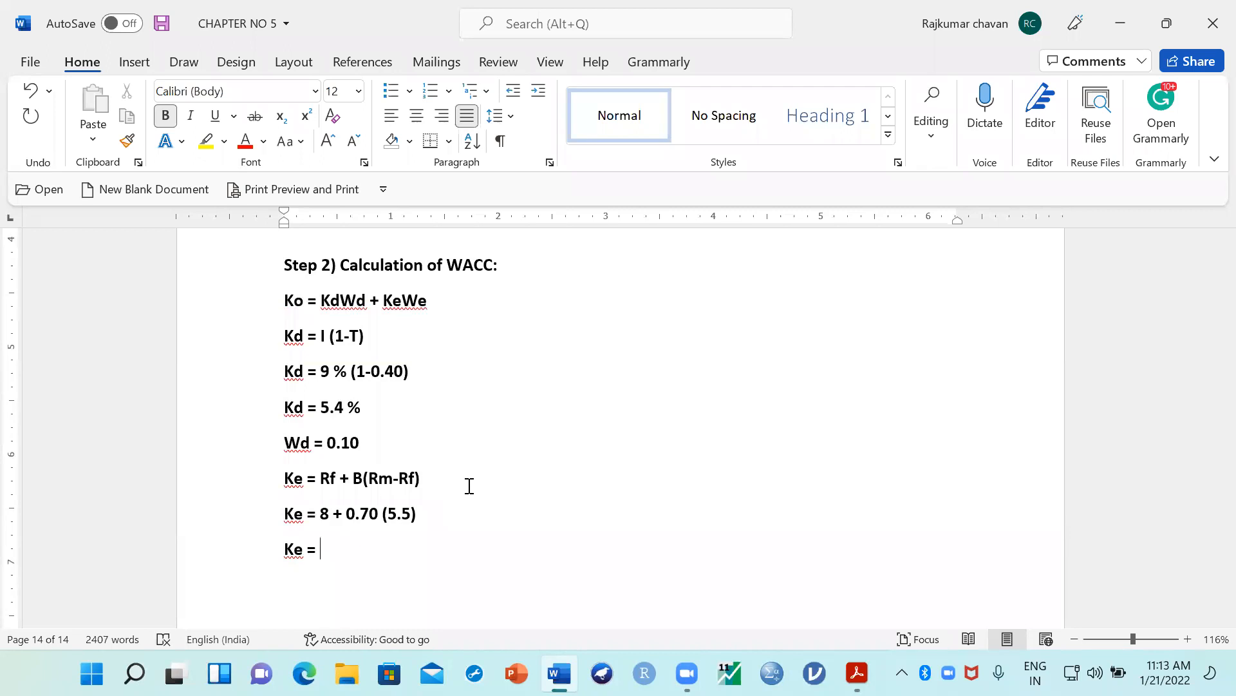
text(11.85%)
Step: Highlight the result lines "Kd = 5.4 %" and "Ke = 11.85%" in yellow
scroll(468, 486, up, 1)
scroll(468, 485, up, 1)
drag(370, 459, 284, 459)
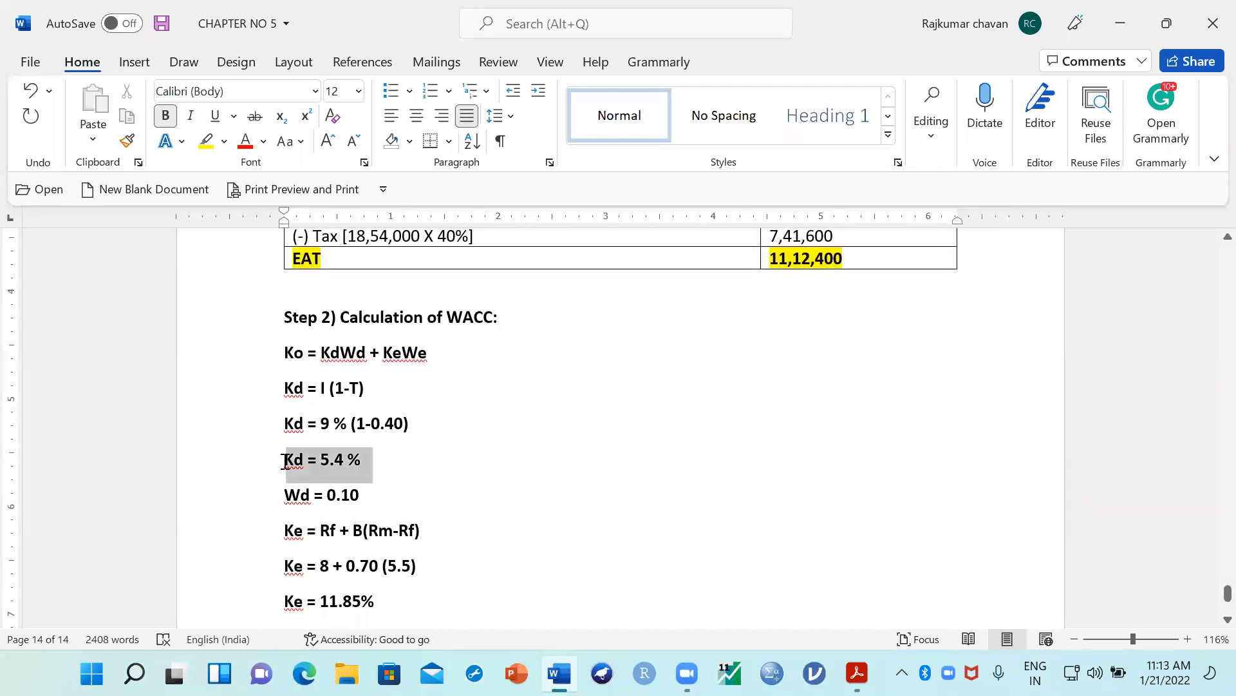
click(355, 431)
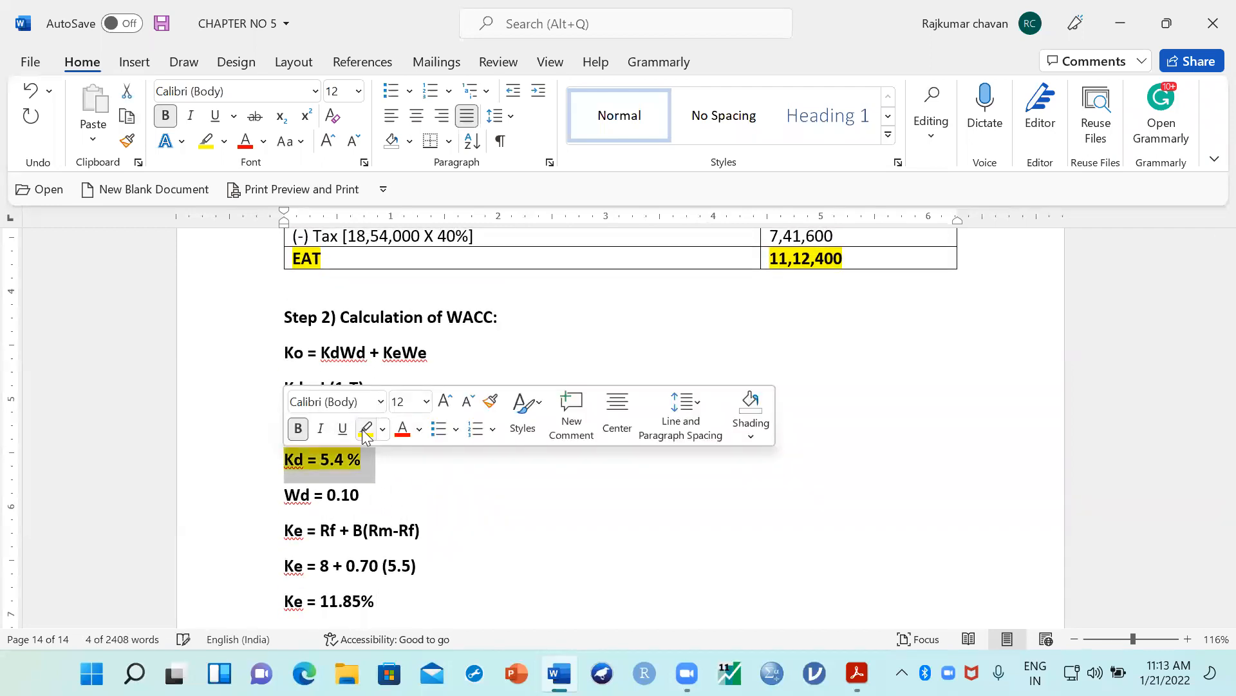
key(Left)
scroll(378, 548, down, 3)
drag(383, 445, 273, 443)
click(356, 412)
Step: Add the equity weight "We = 0.90" on a new line below the Ke result
click(399, 465)
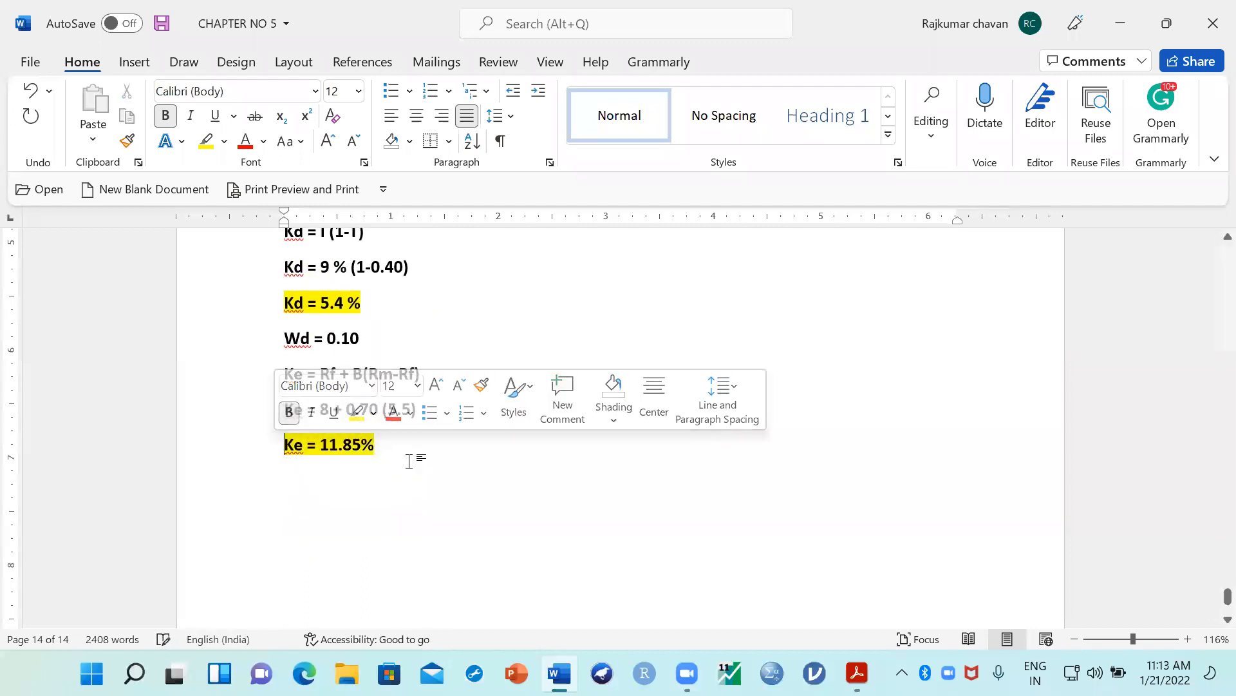
text(W)
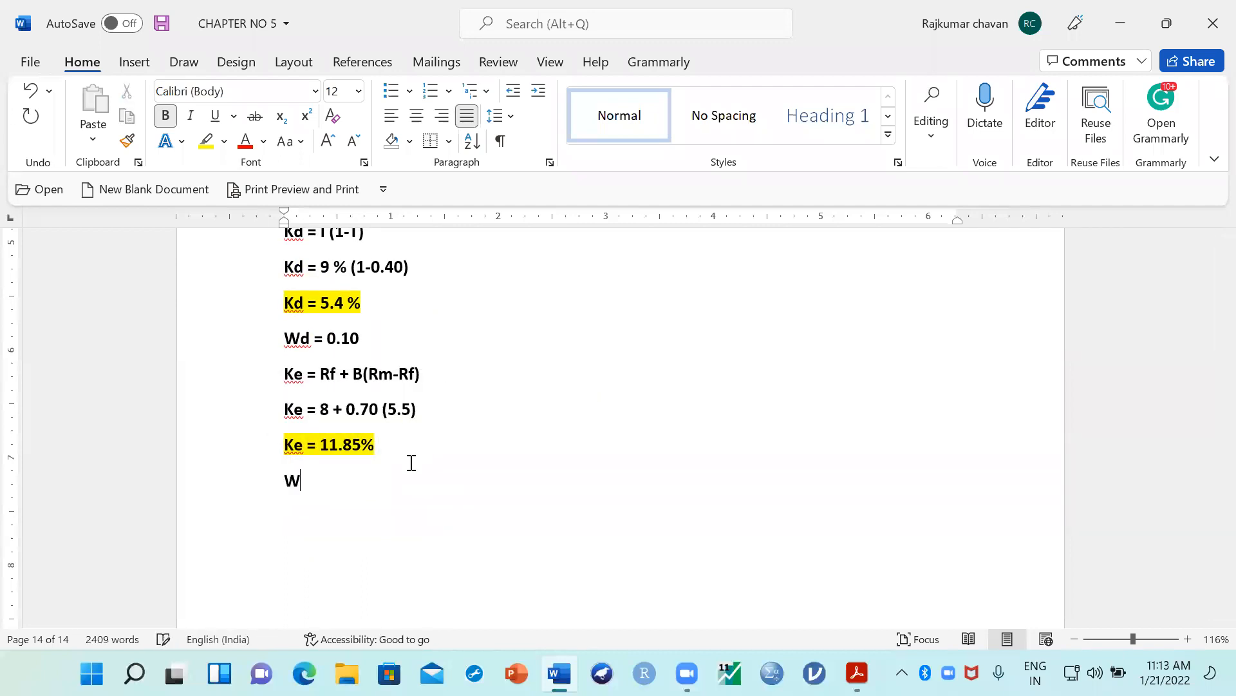
text(e =)
text(0.90)
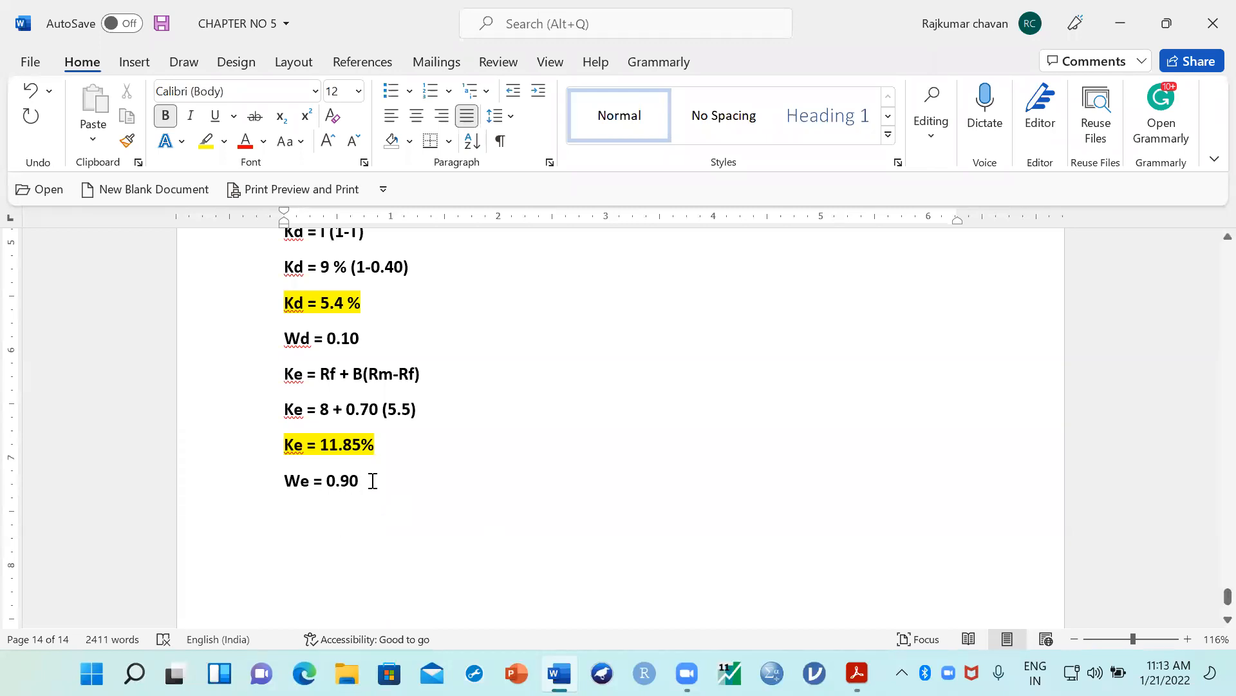
Step: Add the overall cost of capital formula "Kc = KdWd + KeWe" on a new line below the equity weight
key(Return)
text(Kc = Kdw)
key(BackSpace)
text(Wd + KeWe)
key(Return)
Step: Add the substituted line "Kc = 5.4 X 0.10 + 11.85 X 0.90" below the Kc formula
text(Kc =)
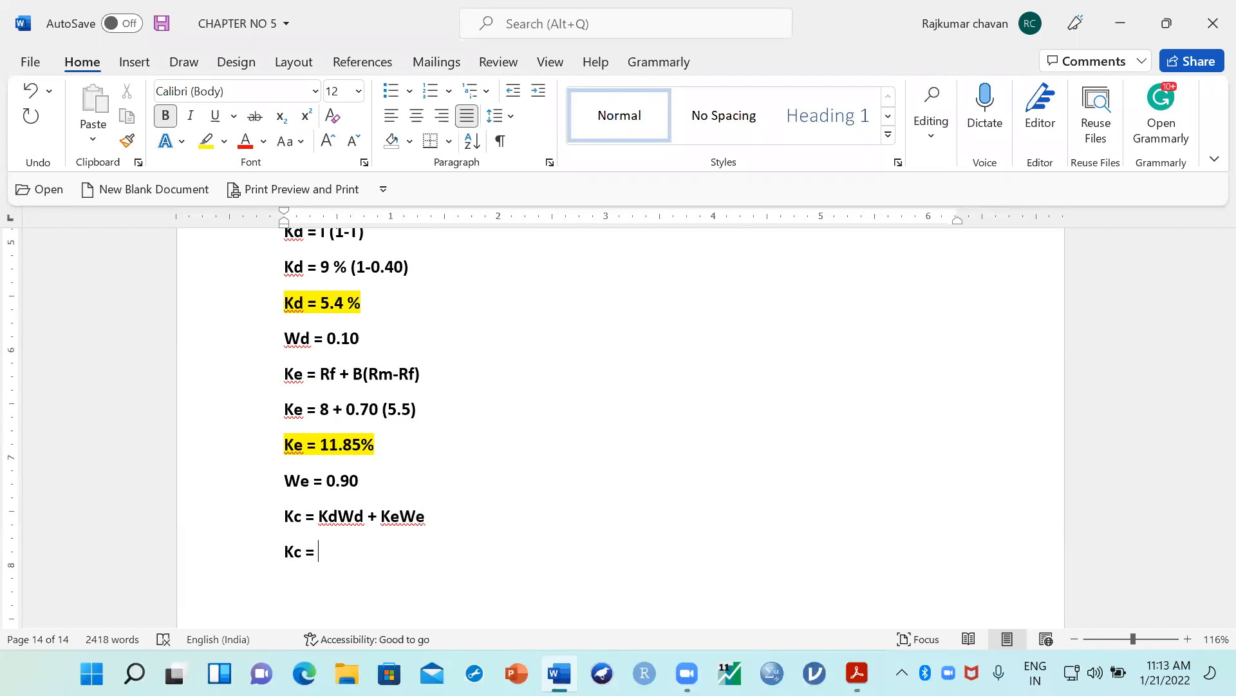
scroll(381, 476, up, 3)
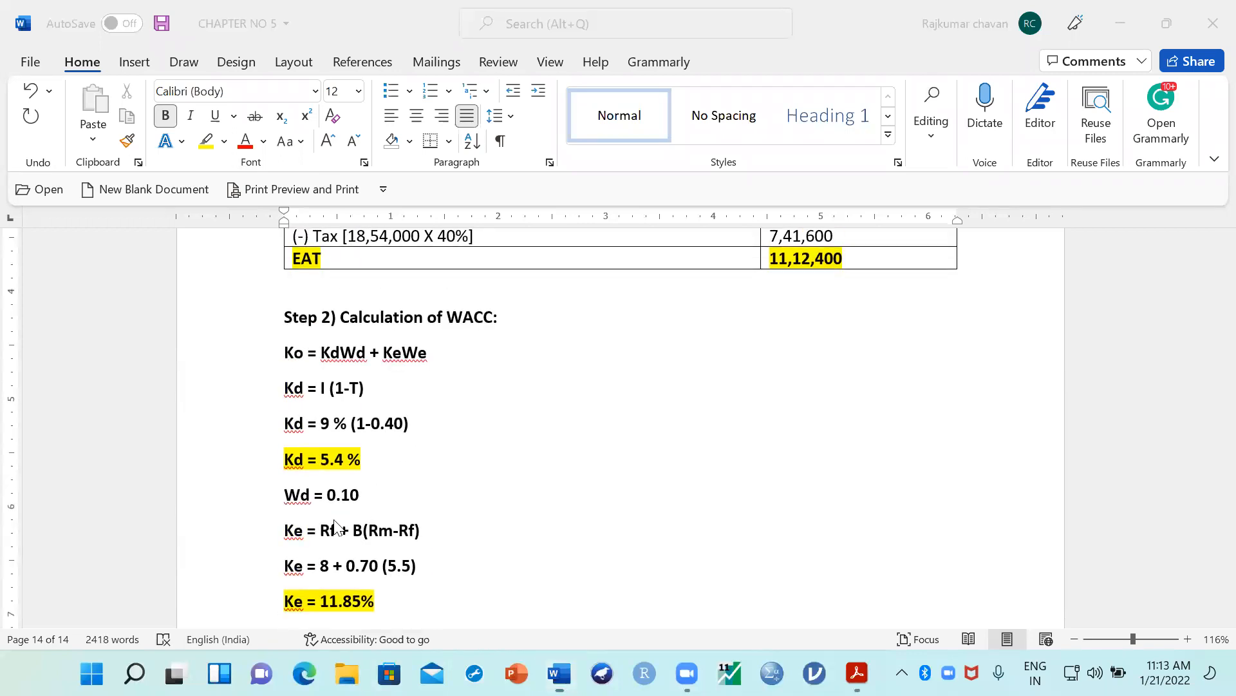
scroll(386, 442, down, 3)
click(347, 488)
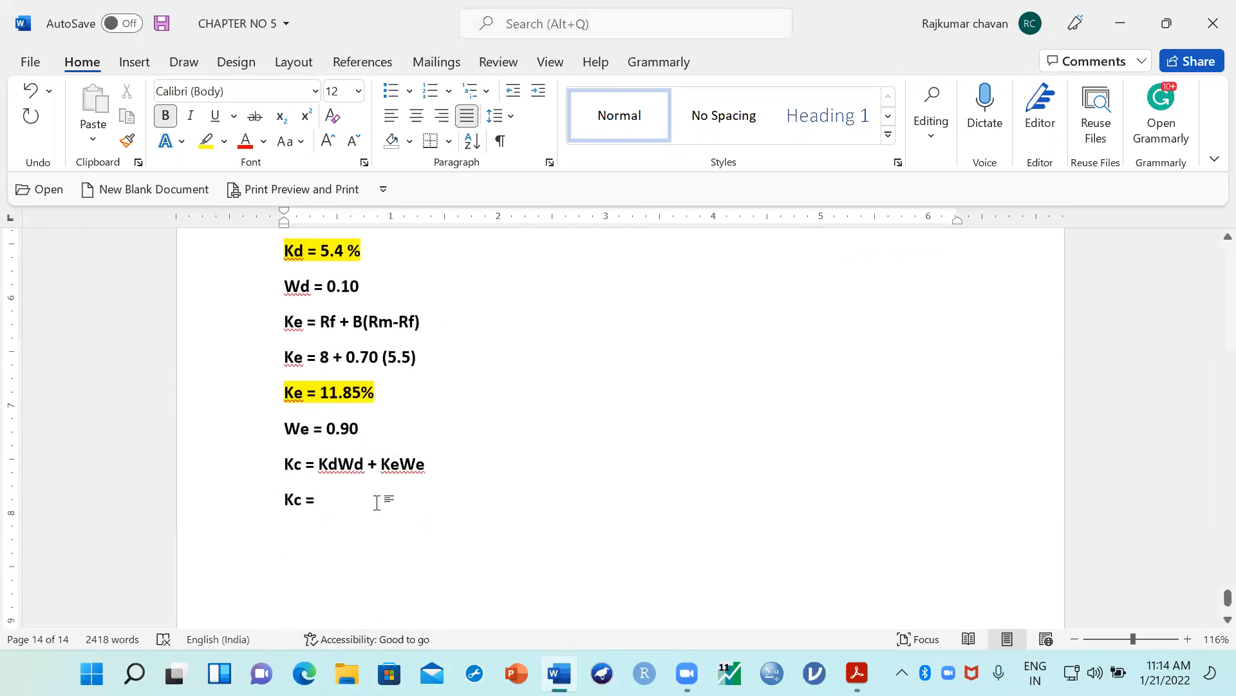
text(5.4 X 0.10 + 11.)
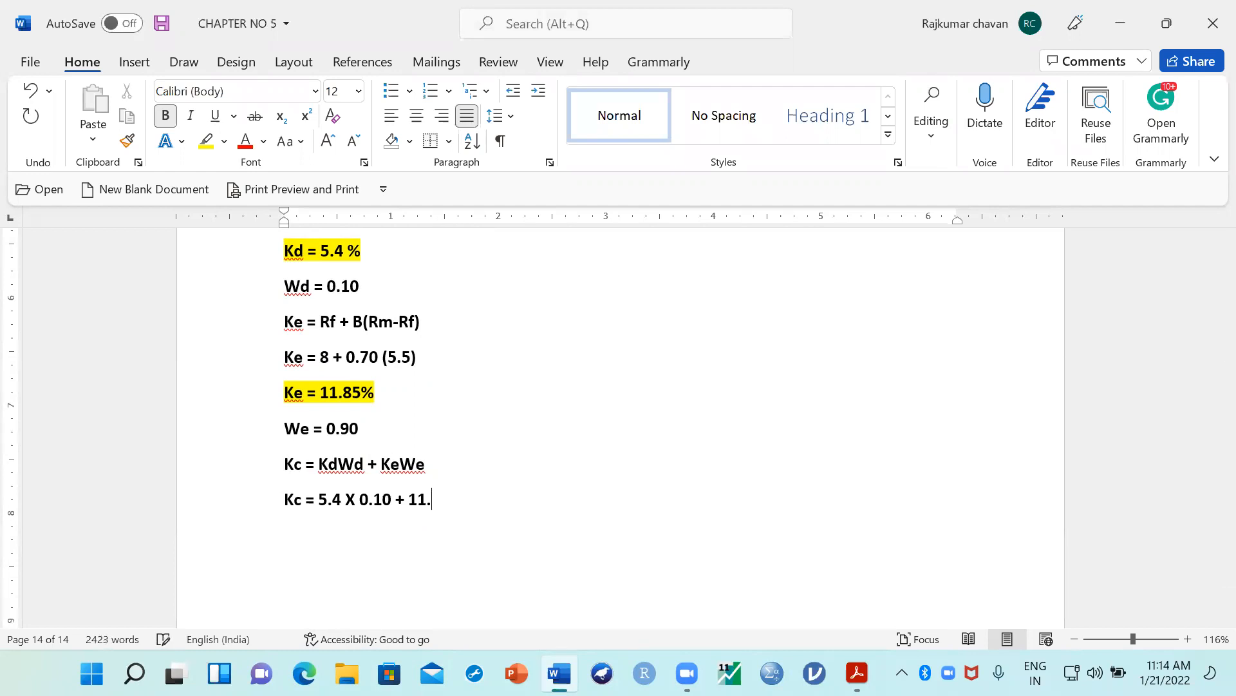
text(85 X 0.90)
Step: Add the result line "Kc = 11.20 %", highlight it in yellow and start an empty line below it
key(Return)
text(Kc =)
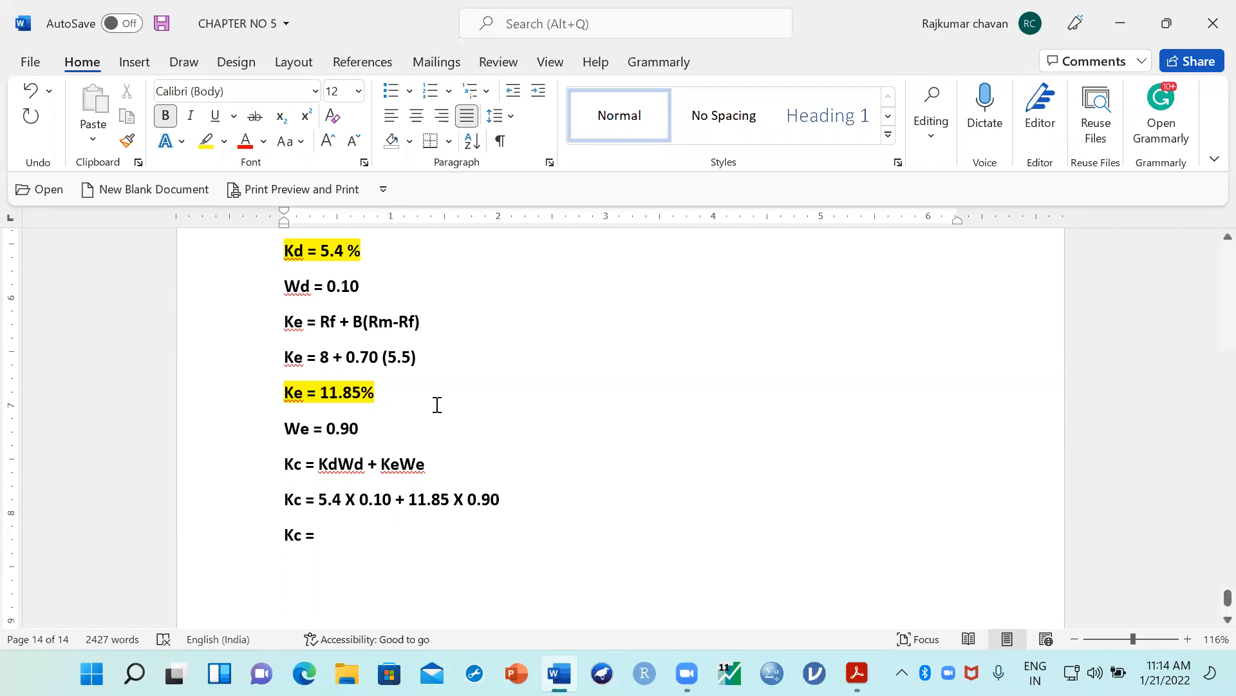
scroll(419, 403, down, 2)
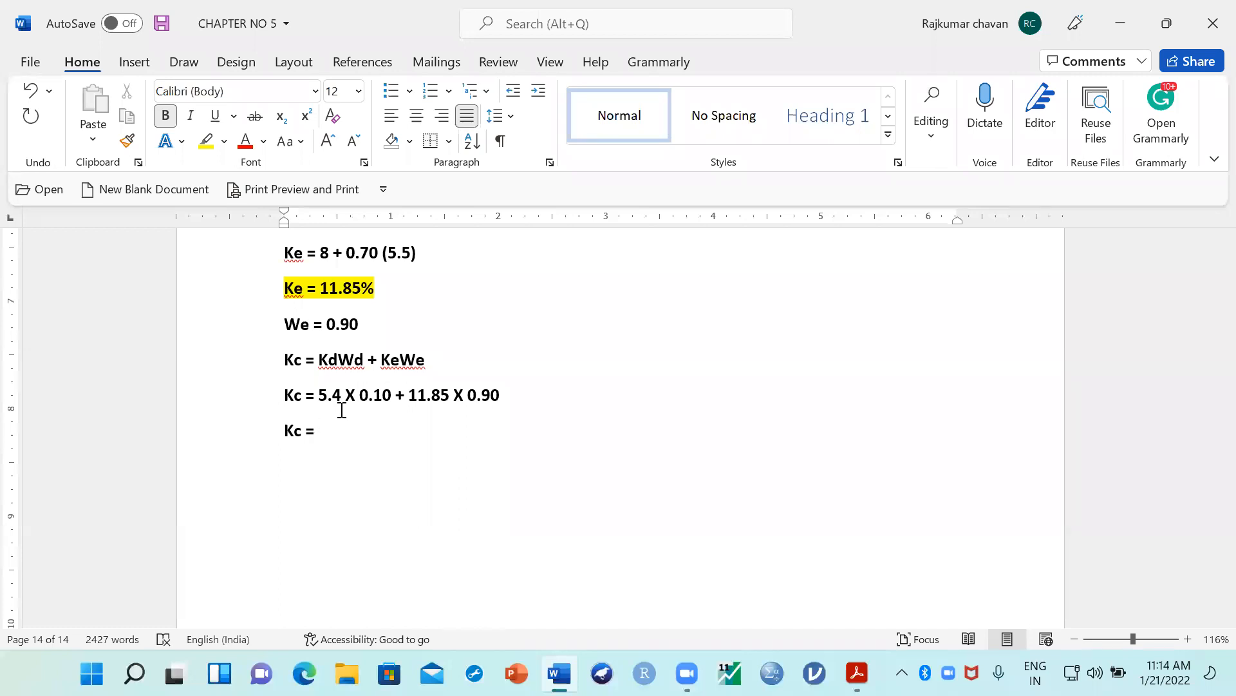
text(11.20 %)
scroll(342, 441, down, 2)
drag(386, 332, 286, 327)
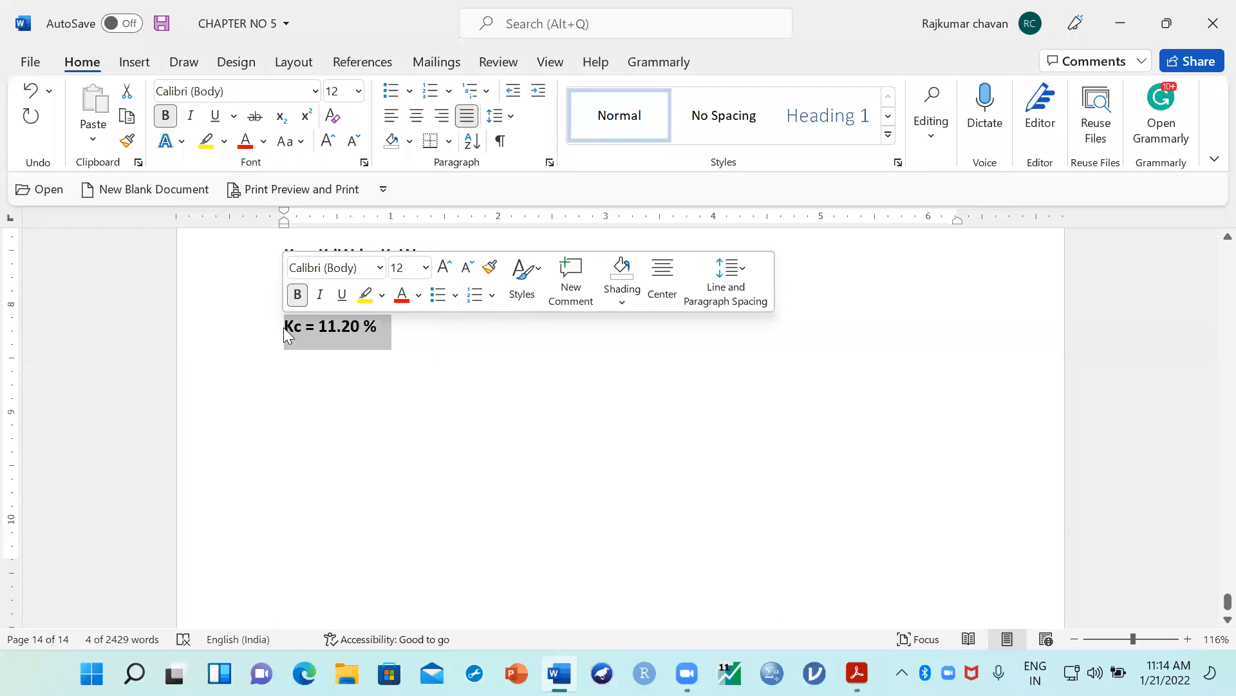
click(365, 294)
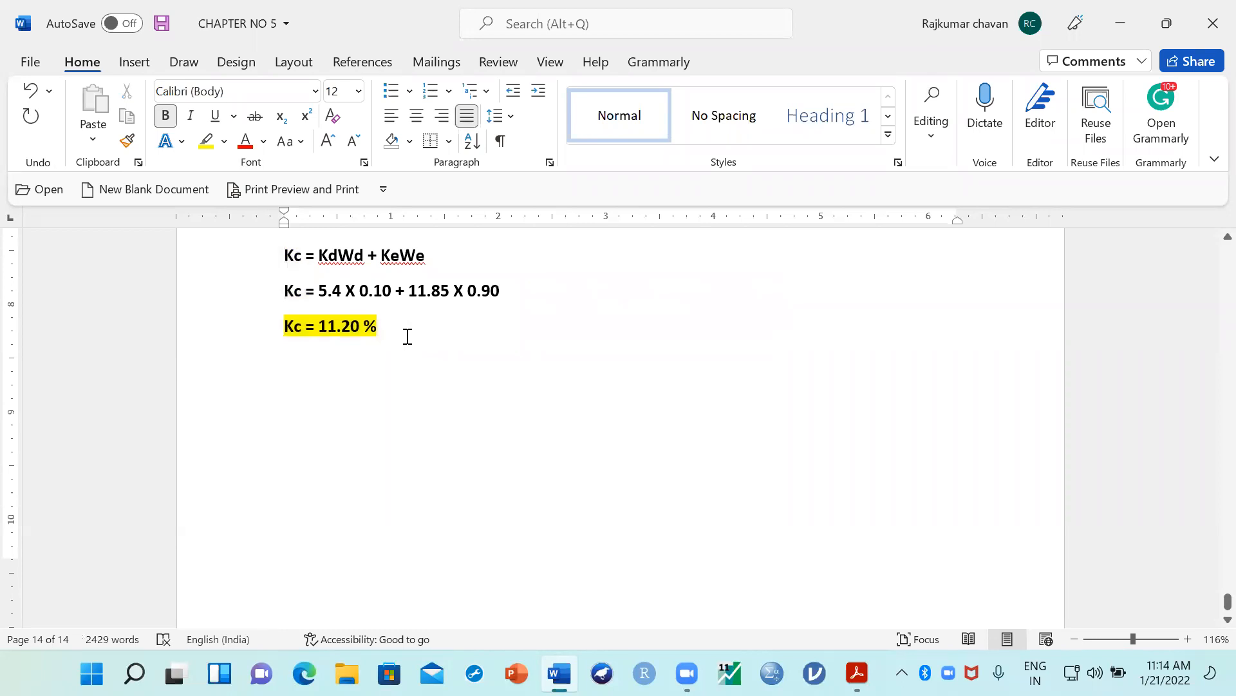
key(Return)
Step: Review the EAT table and the WACC working, checking the Ke formula's (Rm-Rf) term against question 6 in the PDF
scroll(436, 412, up, 3)
scroll(436, 412, up, 5)
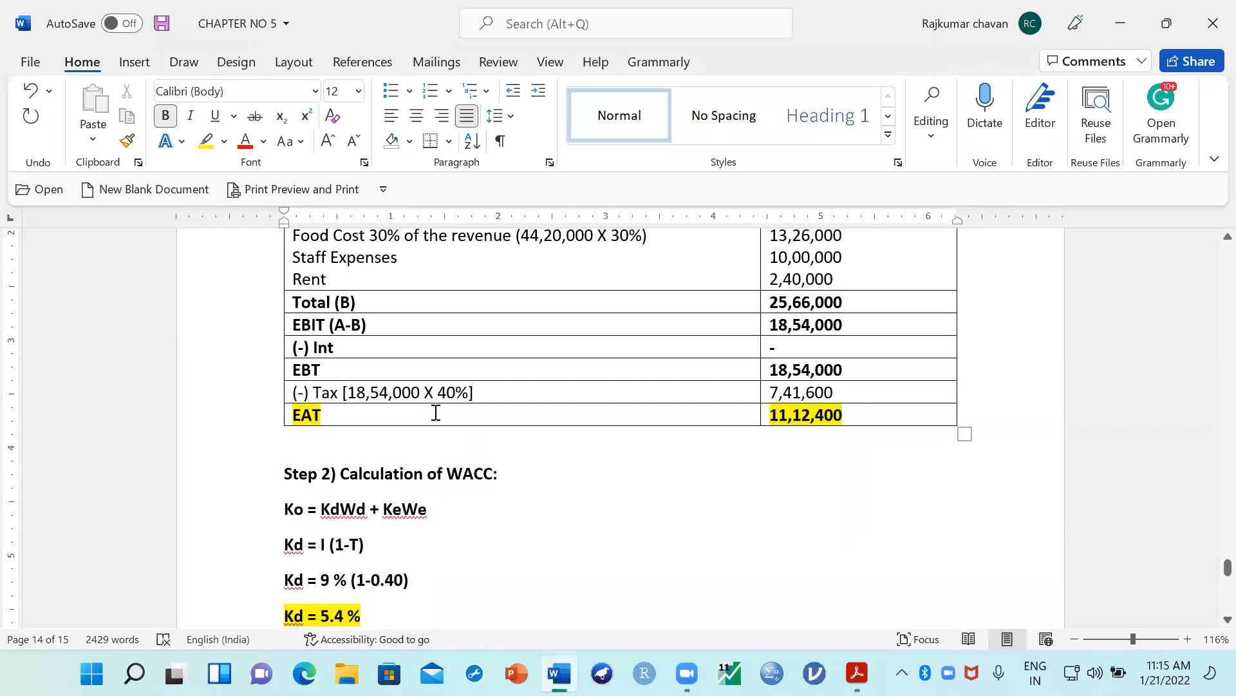
scroll(436, 412, up, 2)
scroll(436, 412, down, 2)
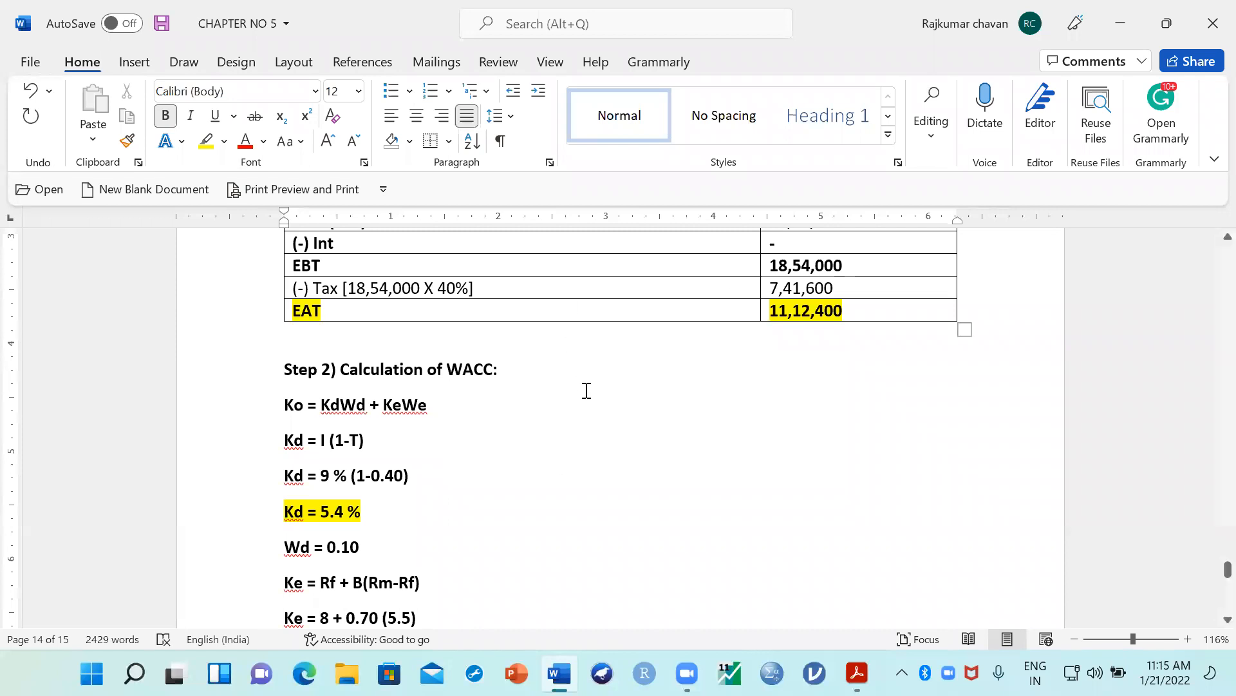
scroll(586, 389, down, 5)
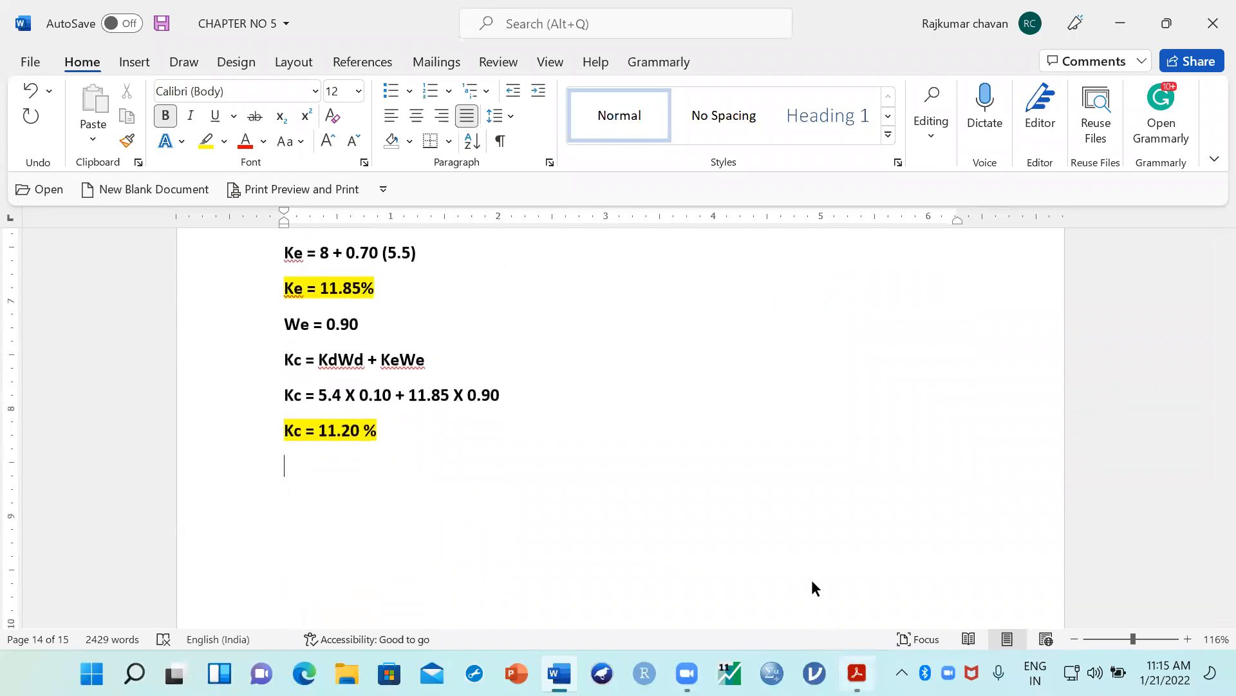
click(857, 673)
scroll(351, 436, down, 2)
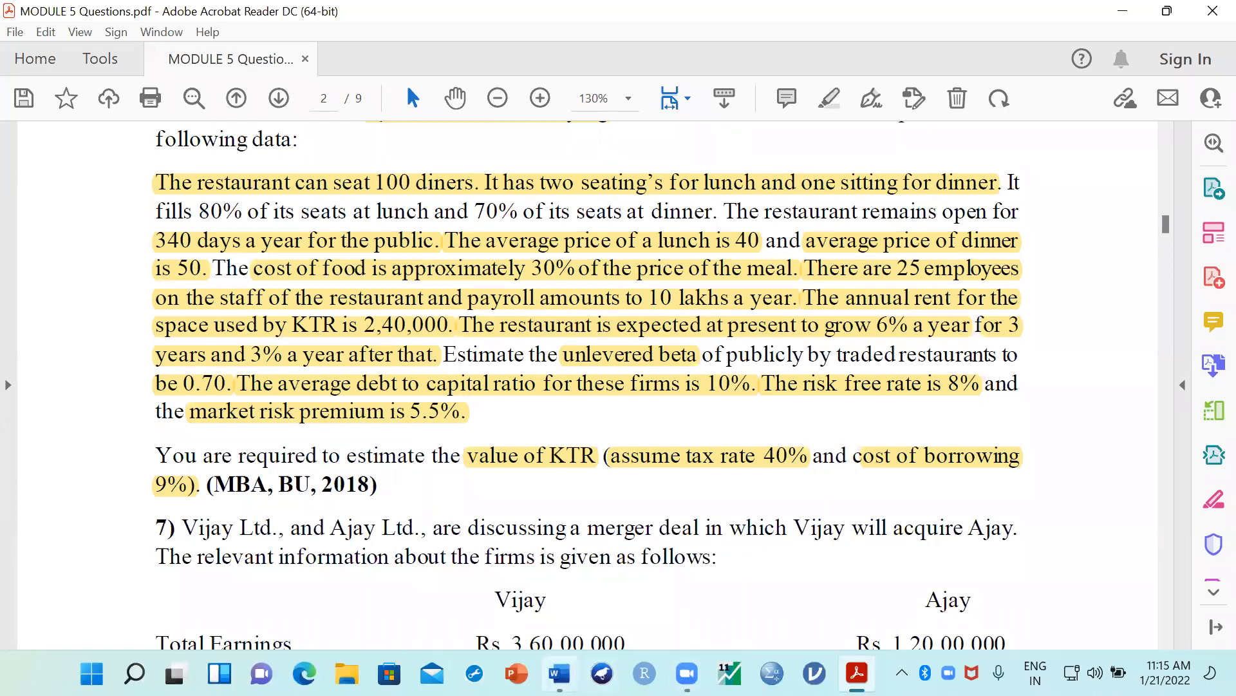
click(560, 673)
scroll(419, 419, up, 3)
scroll(428, 434, down, 2)
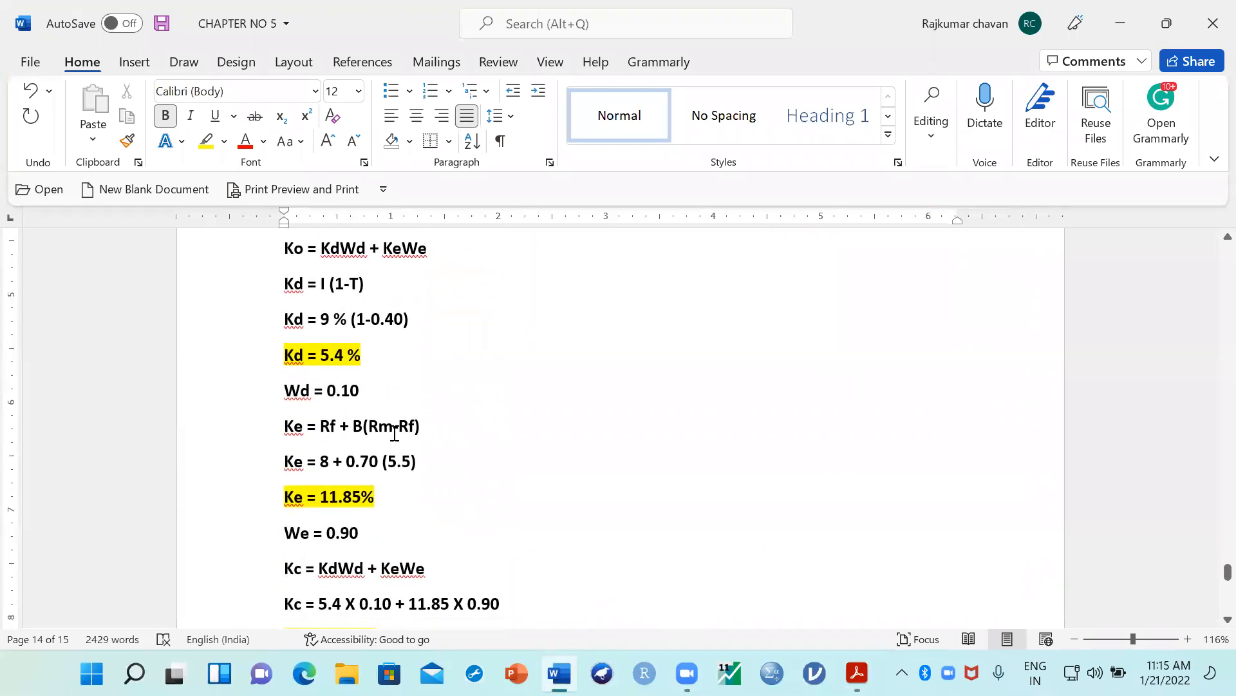
drag(422, 427, 363, 430)
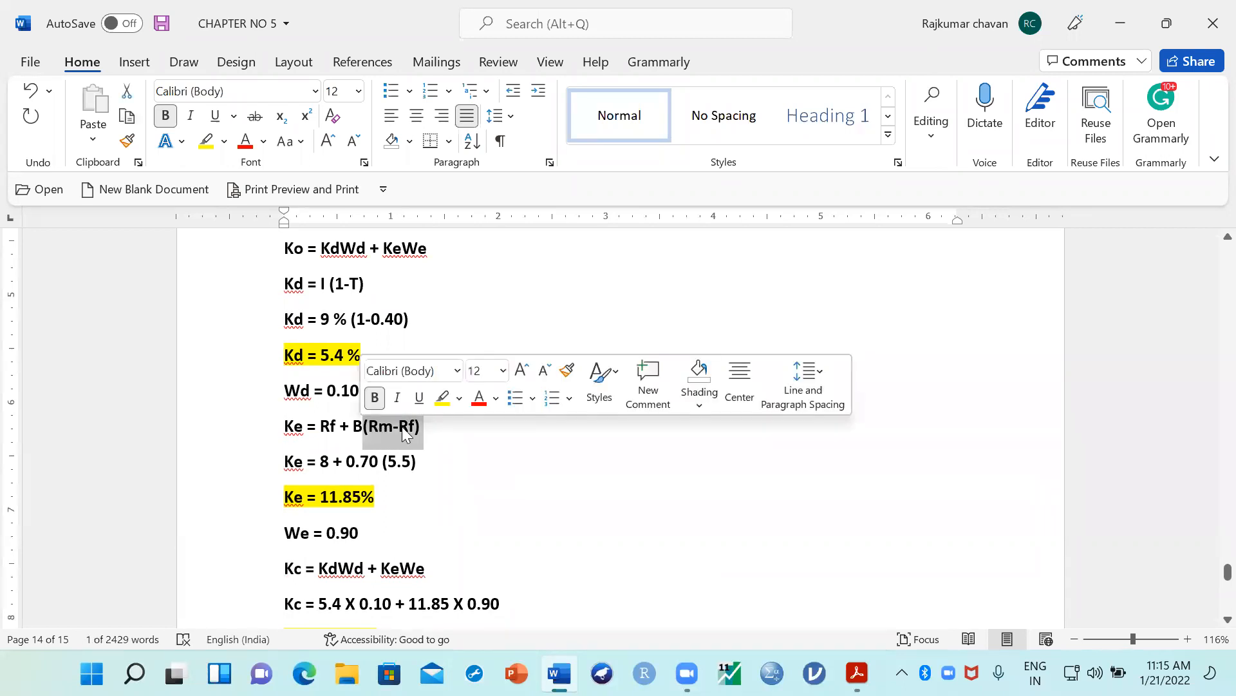
click(459, 457)
scroll(435, 439, down, 3)
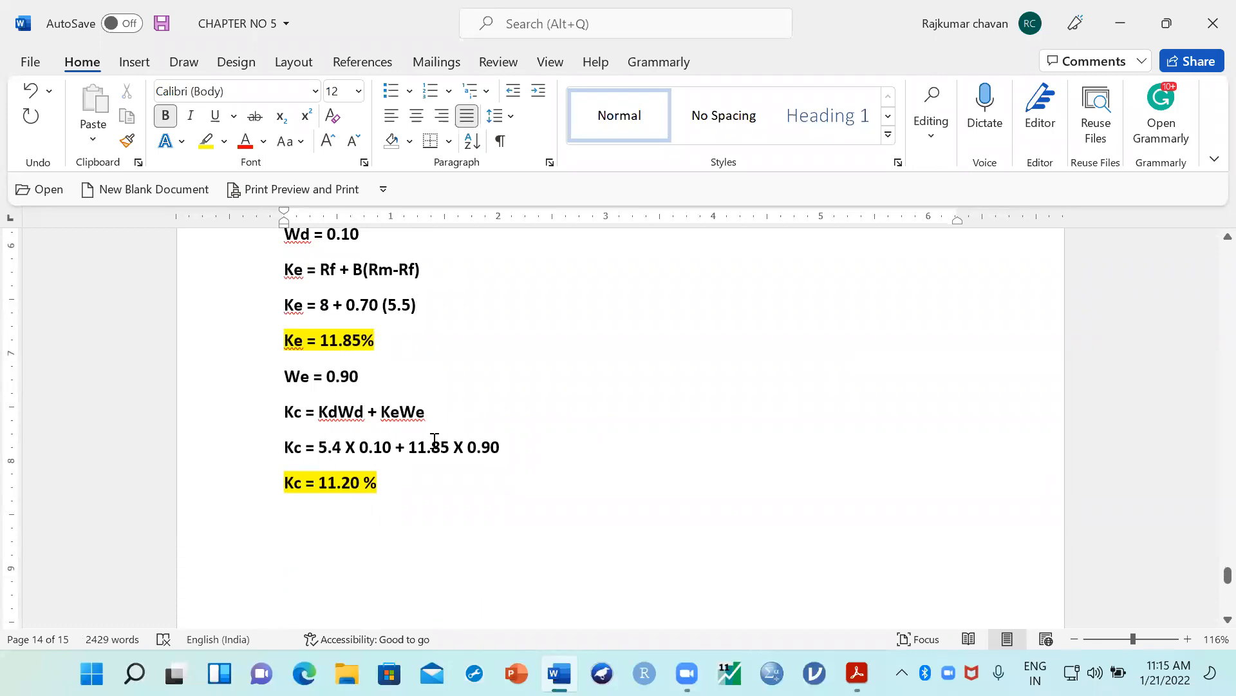
scroll(400, 442, down, 4)
scroll(397, 371, up, 1)
Step: Insert a table with five columns and one row on the empty line below the Kc result
click(410, 324)
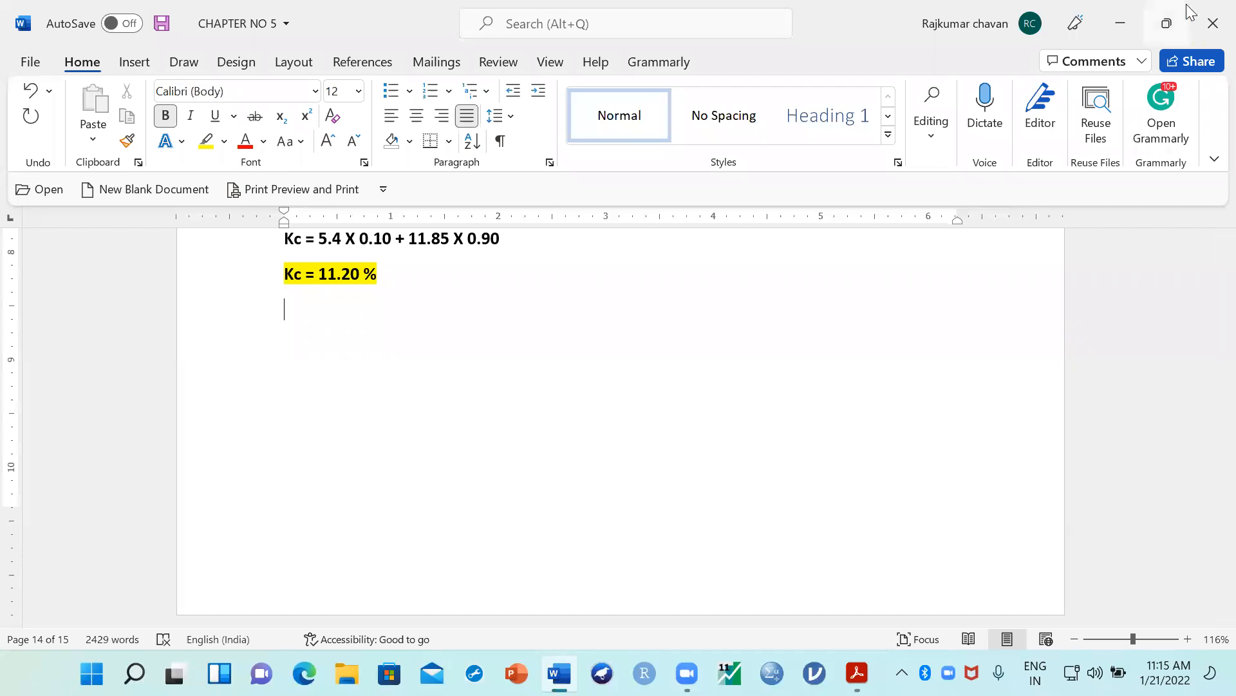
click(1161, 32)
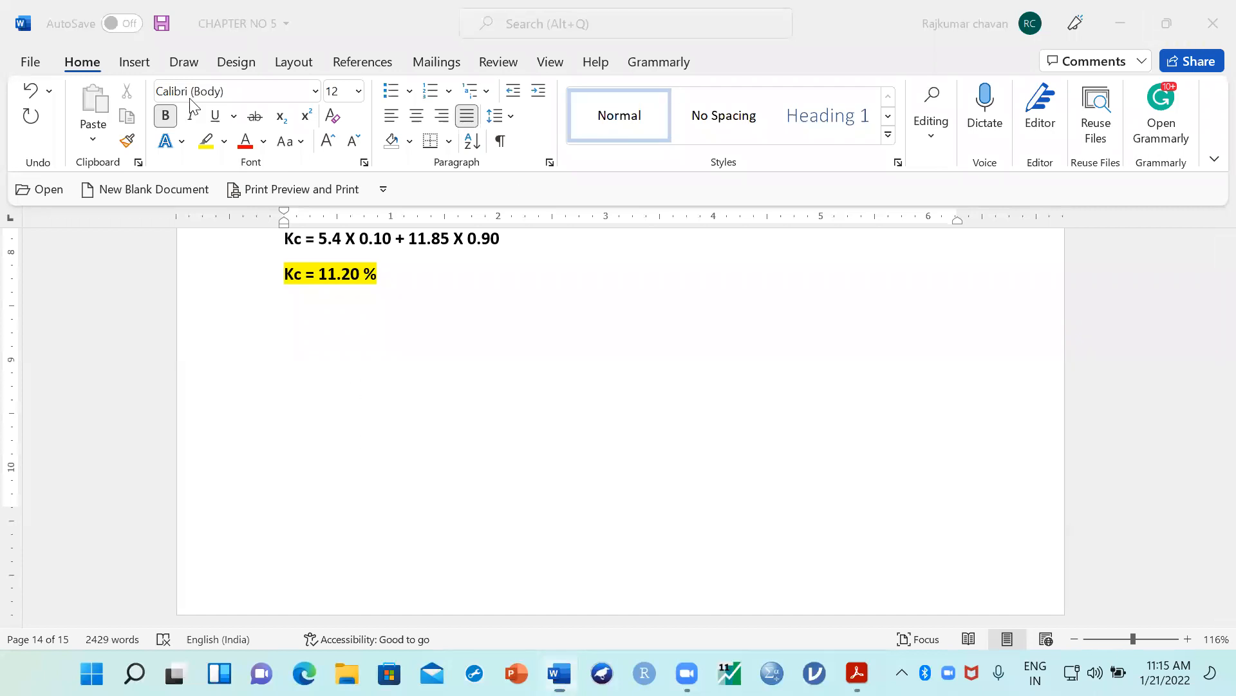
click(135, 63)
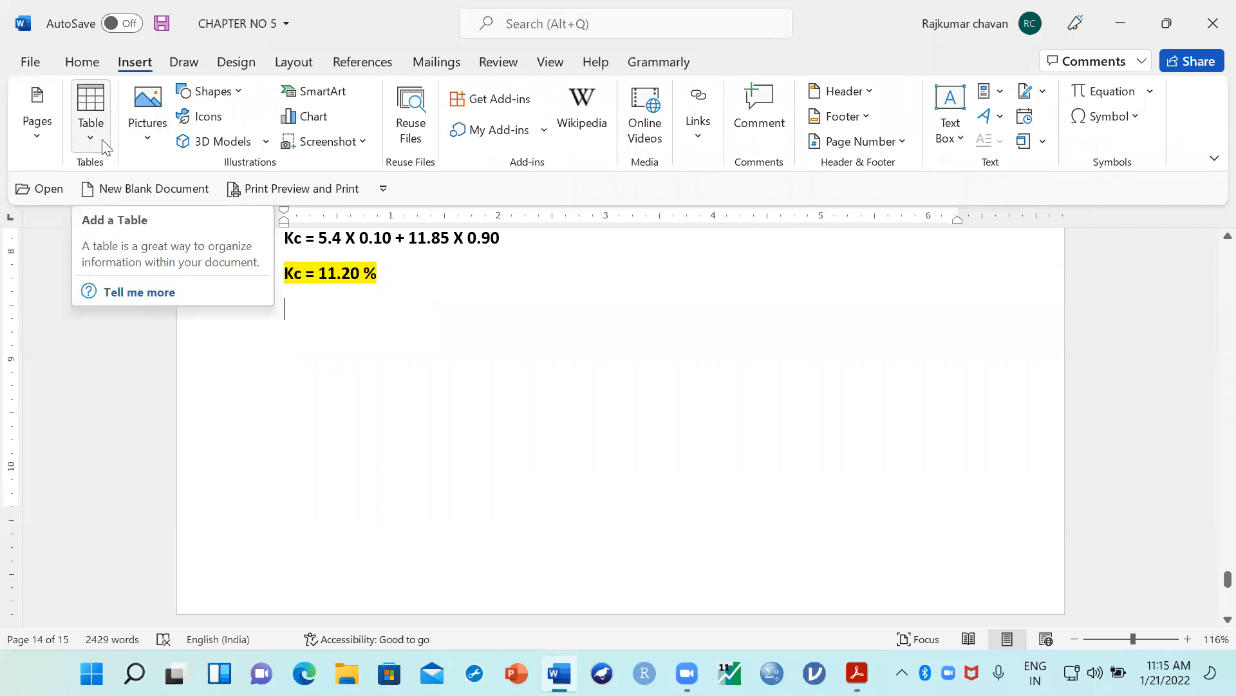
click(103, 143)
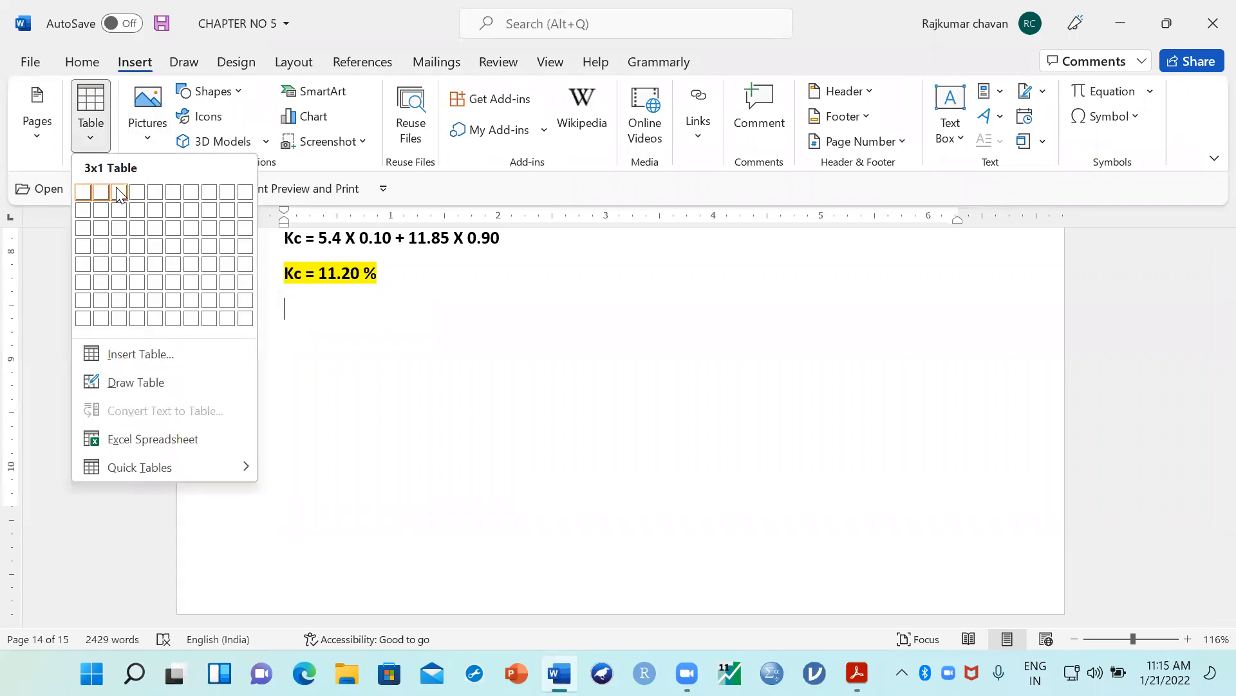
click(155, 193)
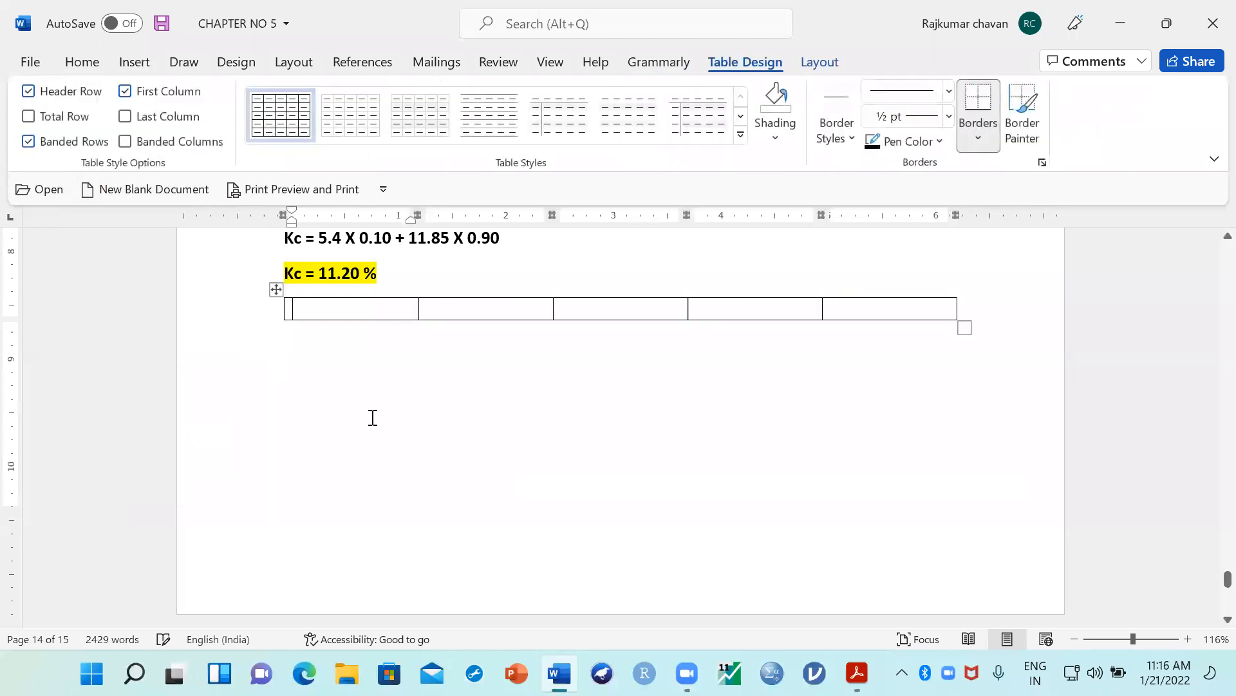
Step: Label the new table's first three columns "Year", "EAT" and "EAT (after growth)"
text(Year)
key(Tab)
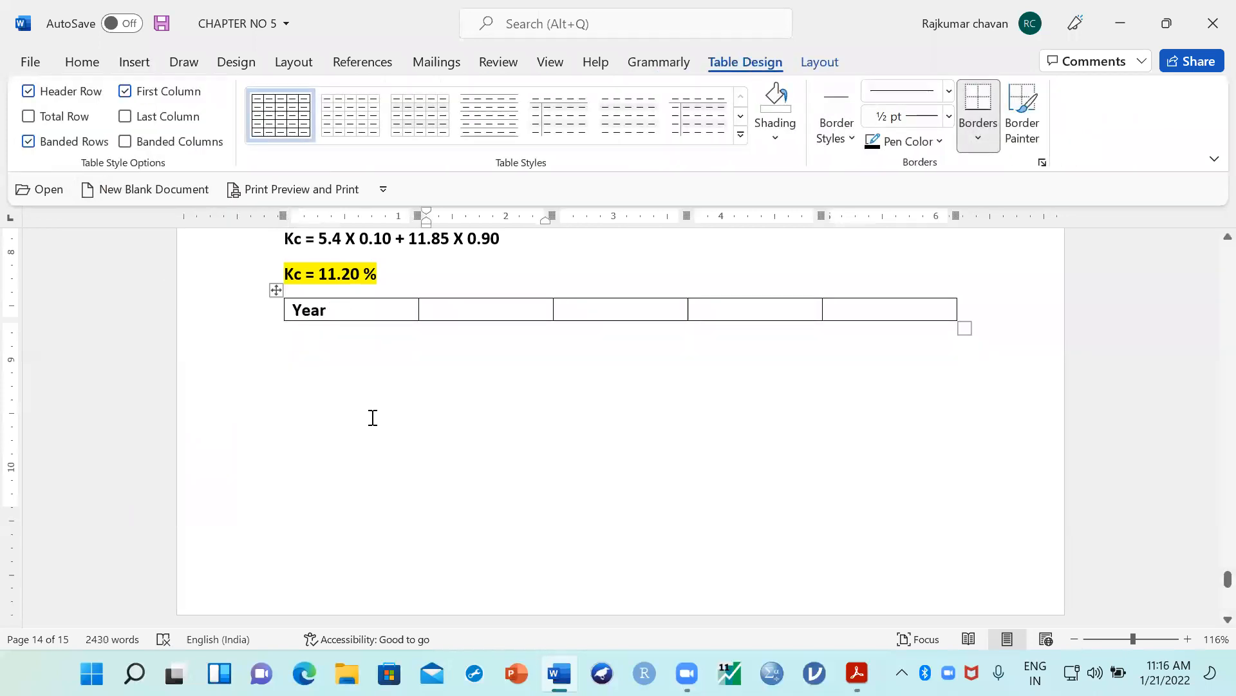
key(Tab)
text(EAT)
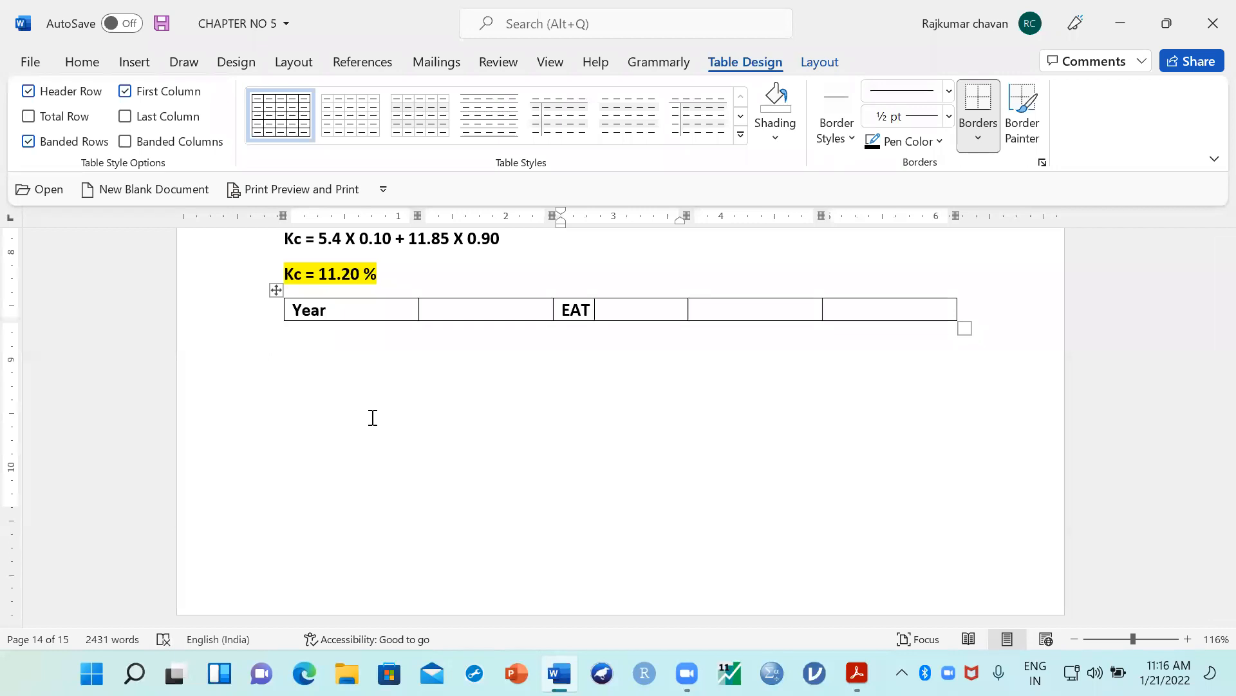
text( (after growth))
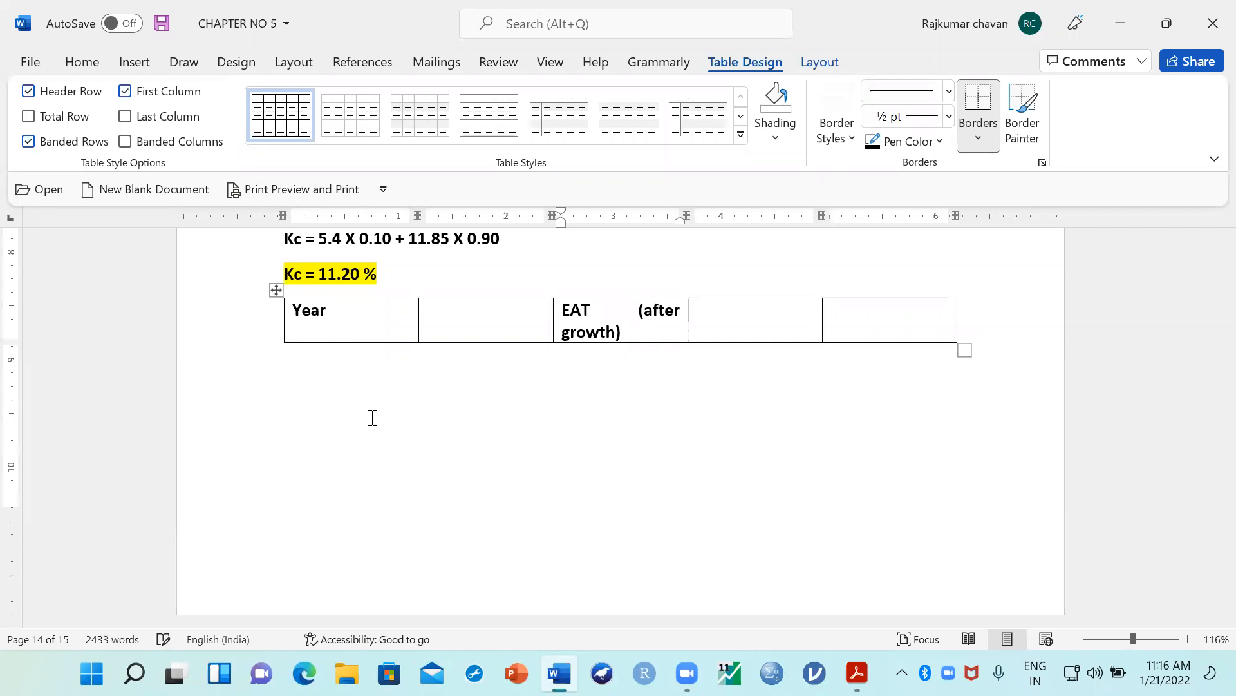
key(Left)
key(Up)
key(Tab)
click(461, 309)
text(EAT)
key(Tab)
key(Tab)
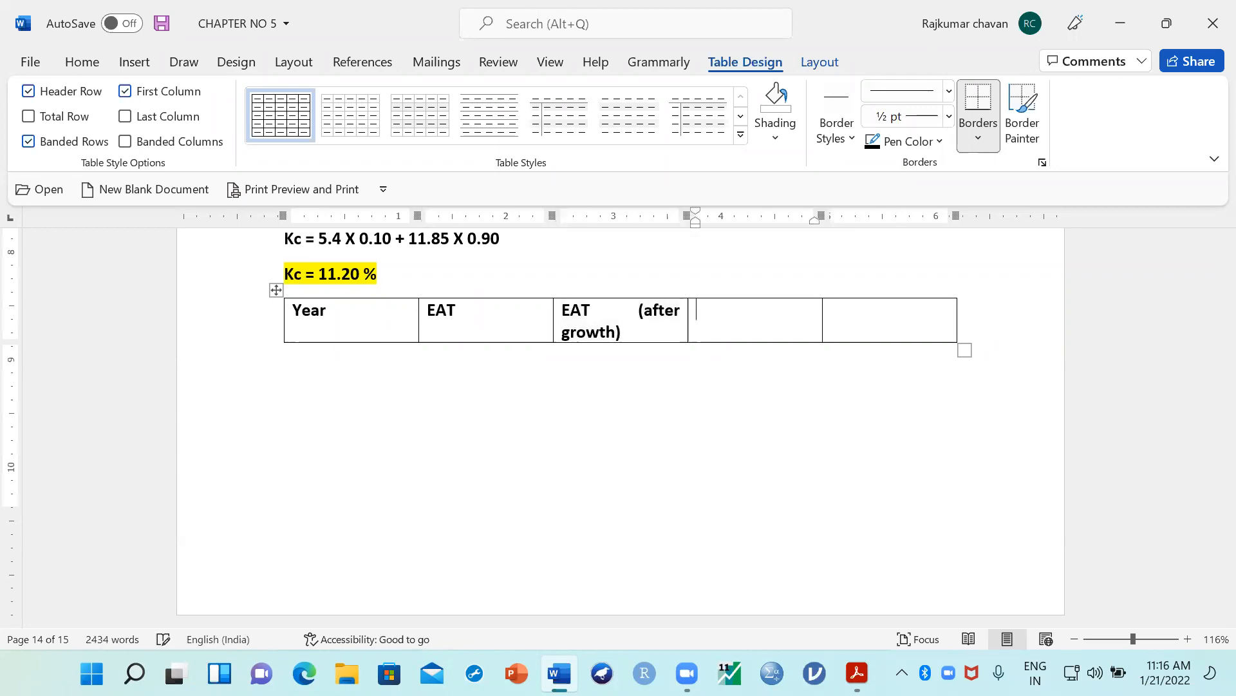
Step: Label the table's last two columns "PV @ 11.20%" and "PV"
text(PV @ 11.20%)
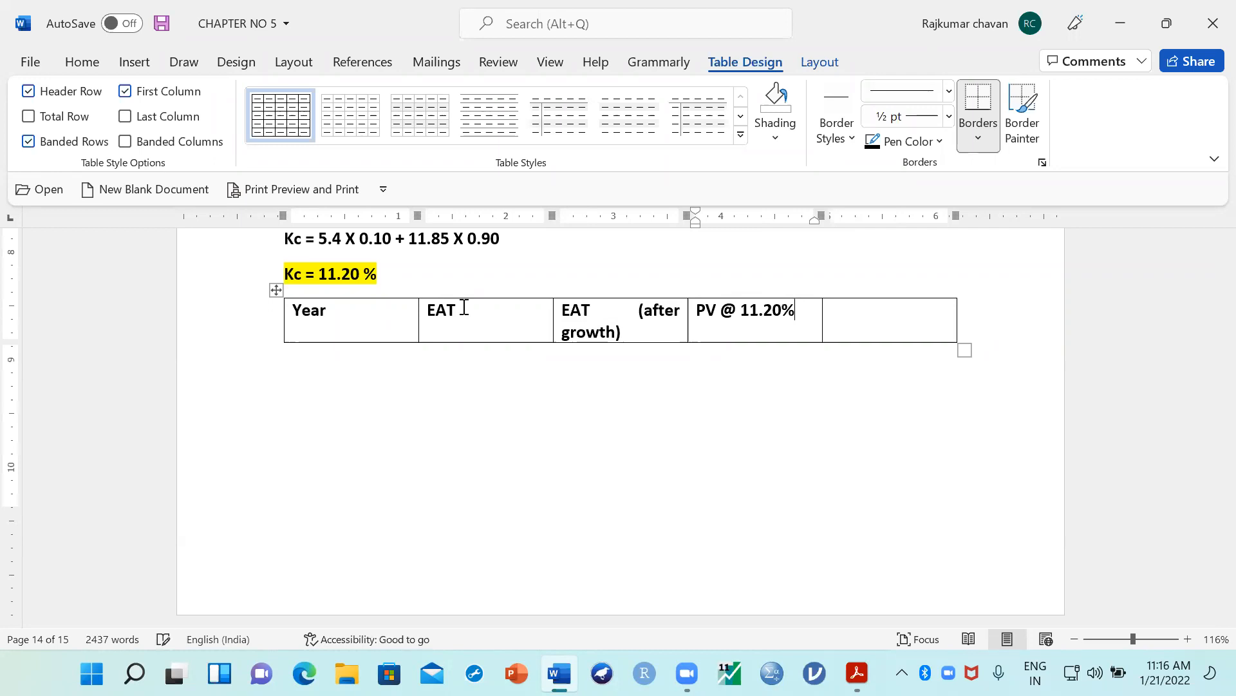
key(Tab)
text(PV)
Step: Add three rows below the table header and number them 1, 2 and 3 in the Year column
key(Tab)
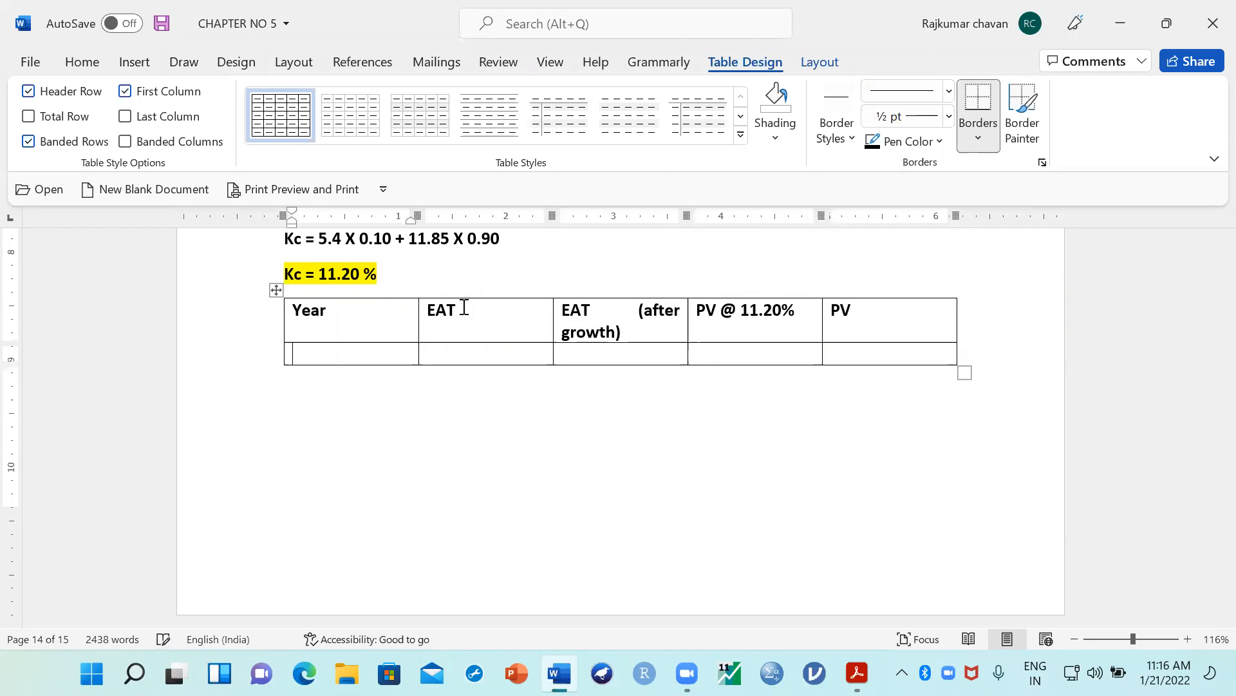
text(1)
key(Tab)
key(Tab)
key(Tab)
key(Tab)
key(Tab)
key(Tab)
key(Tab)
key(Tab)
key(Tab)
key(Tab)
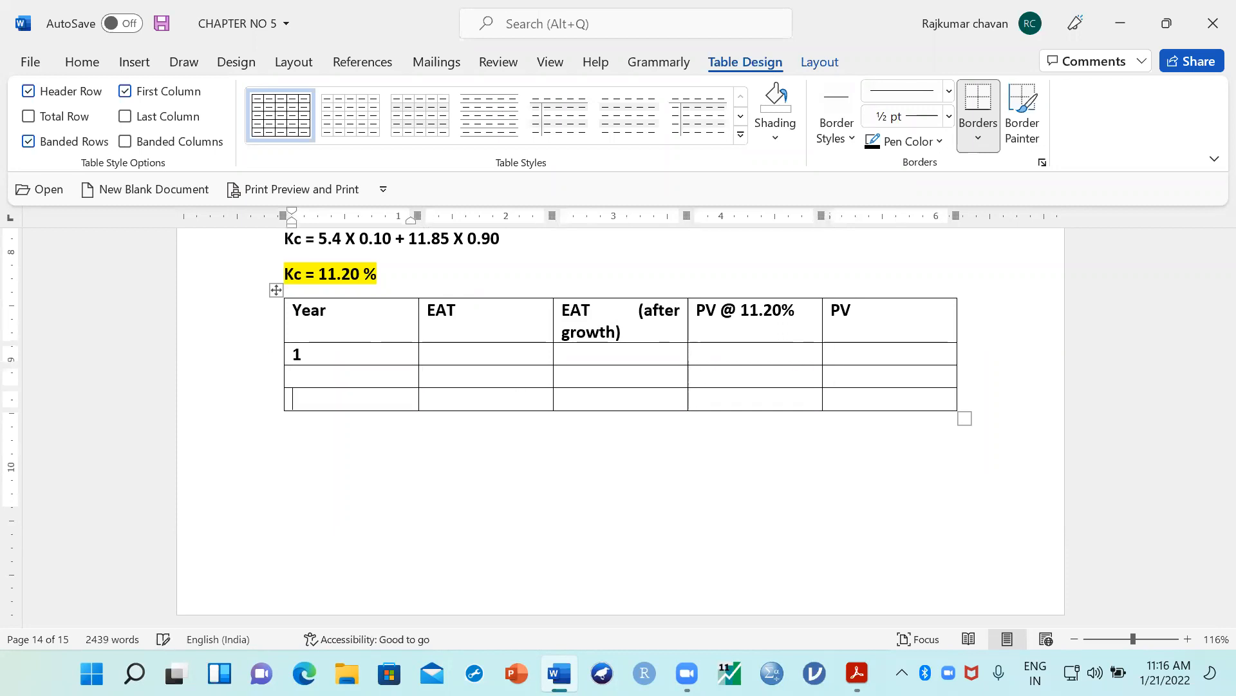
text(2)
key(Down)
text(3)
Step: Enter 11,12,400 as the year 1 EAT, taking the figure from the EAT row of the earlier earnings table
key(Tab)
scroll(492, 376, up, 1)
key(Up)
key(Up)
scroll(495, 376, down, 1)
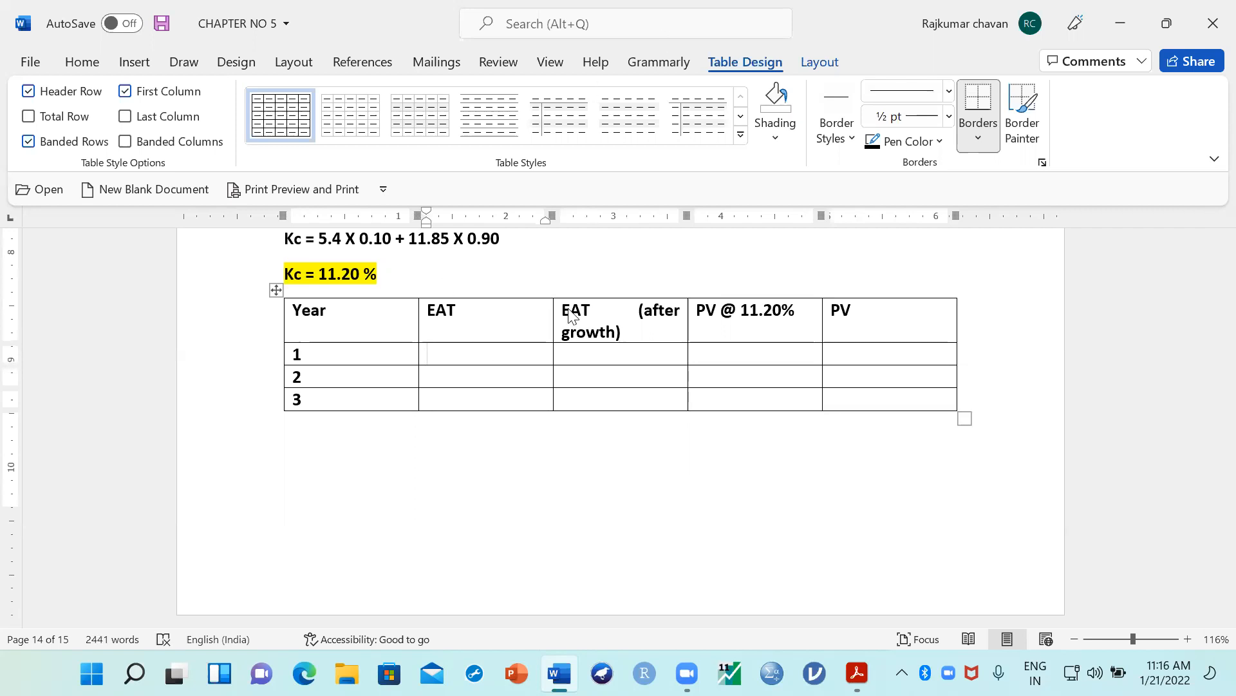
scroll(523, 399, up, 10)
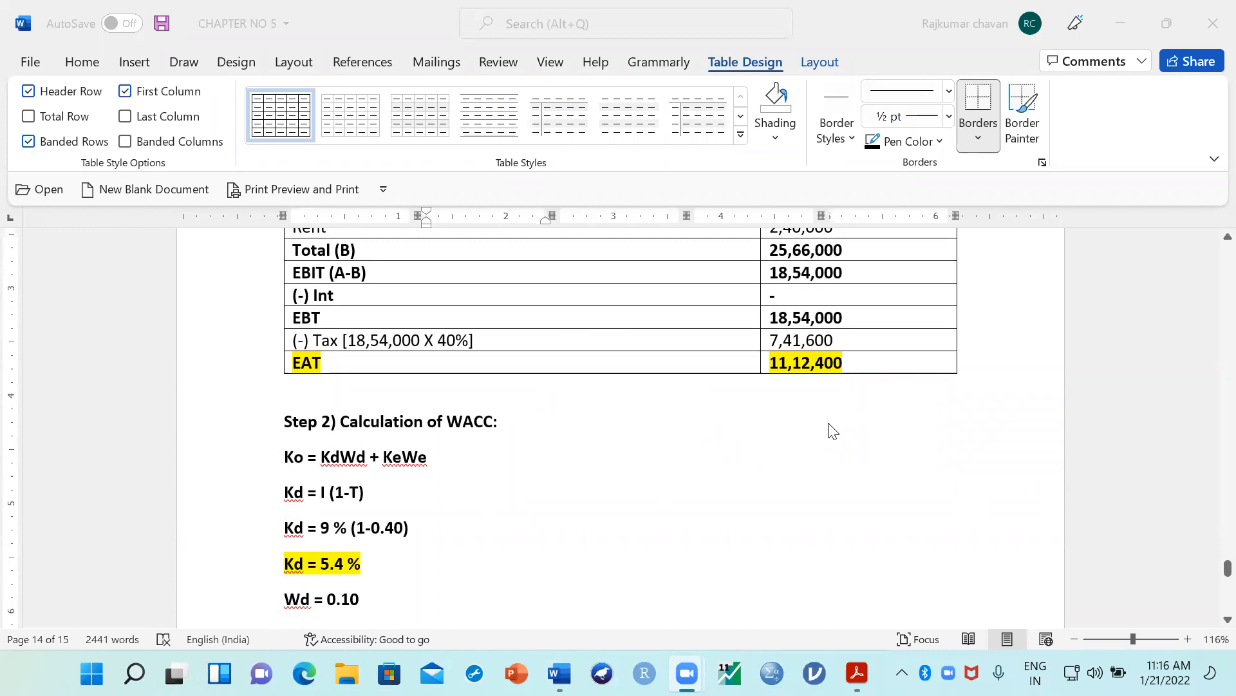
scroll(641, 360, down, 1)
scroll(640, 361, down, 1)
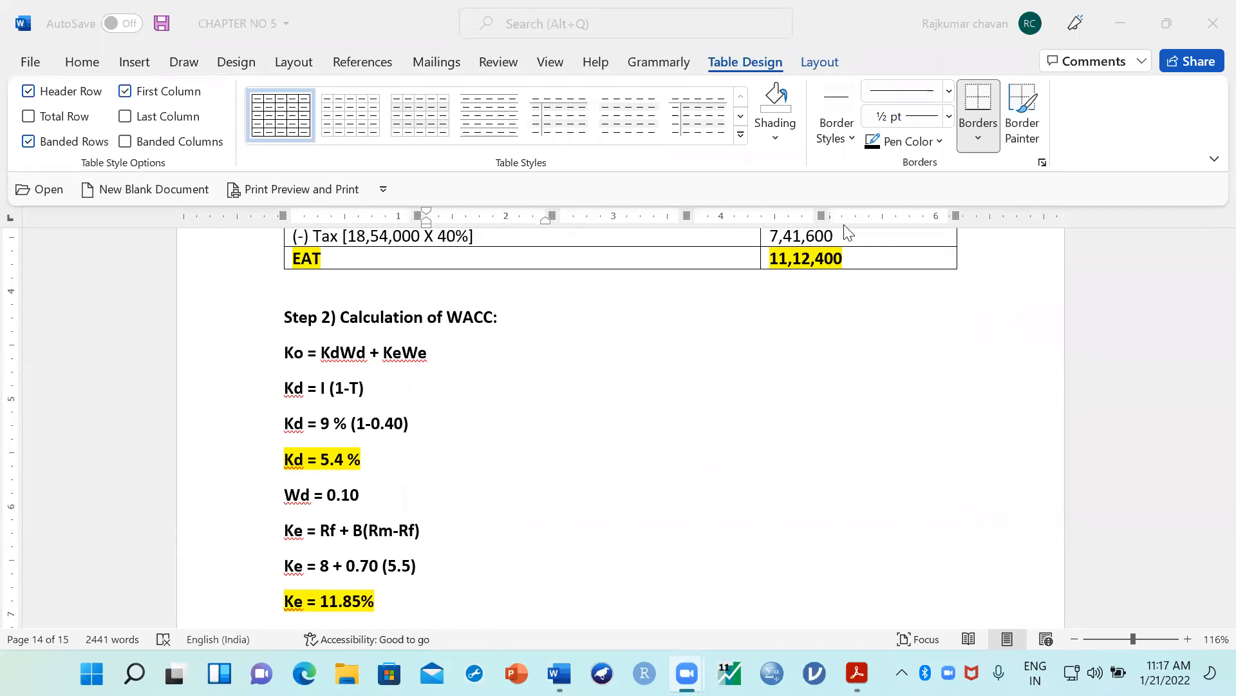
click(841, 262)
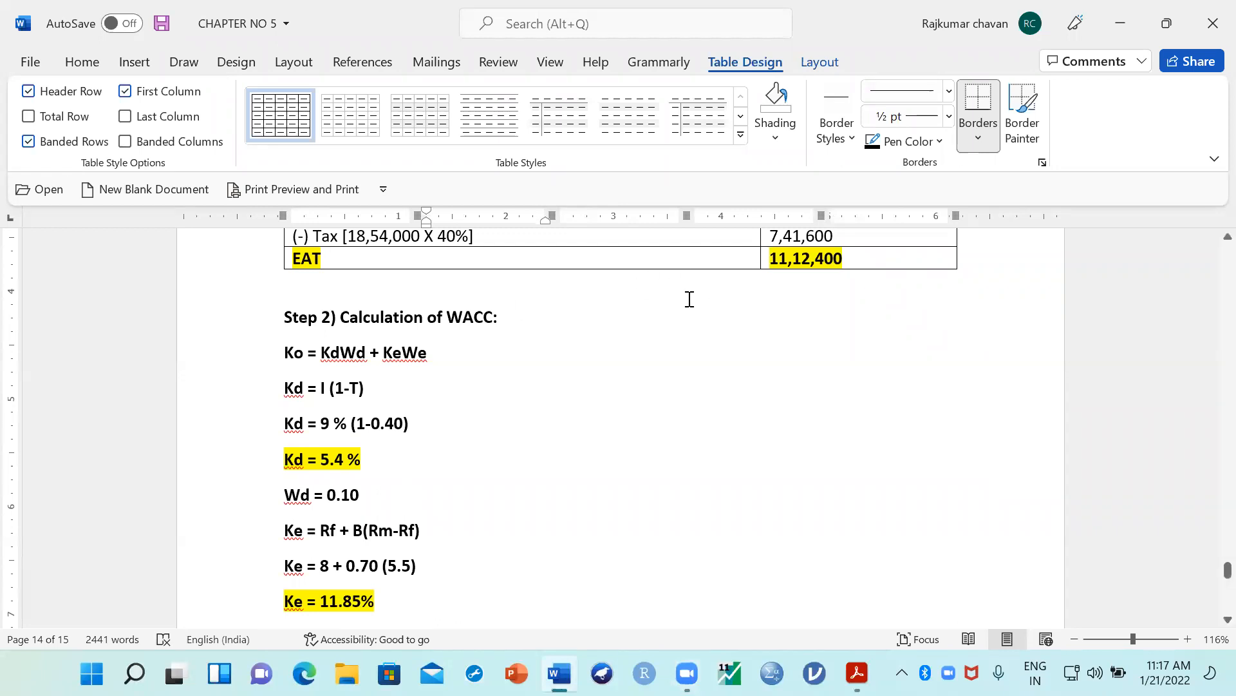
scroll(669, 312, down, 2)
scroll(668, 311, up, 3)
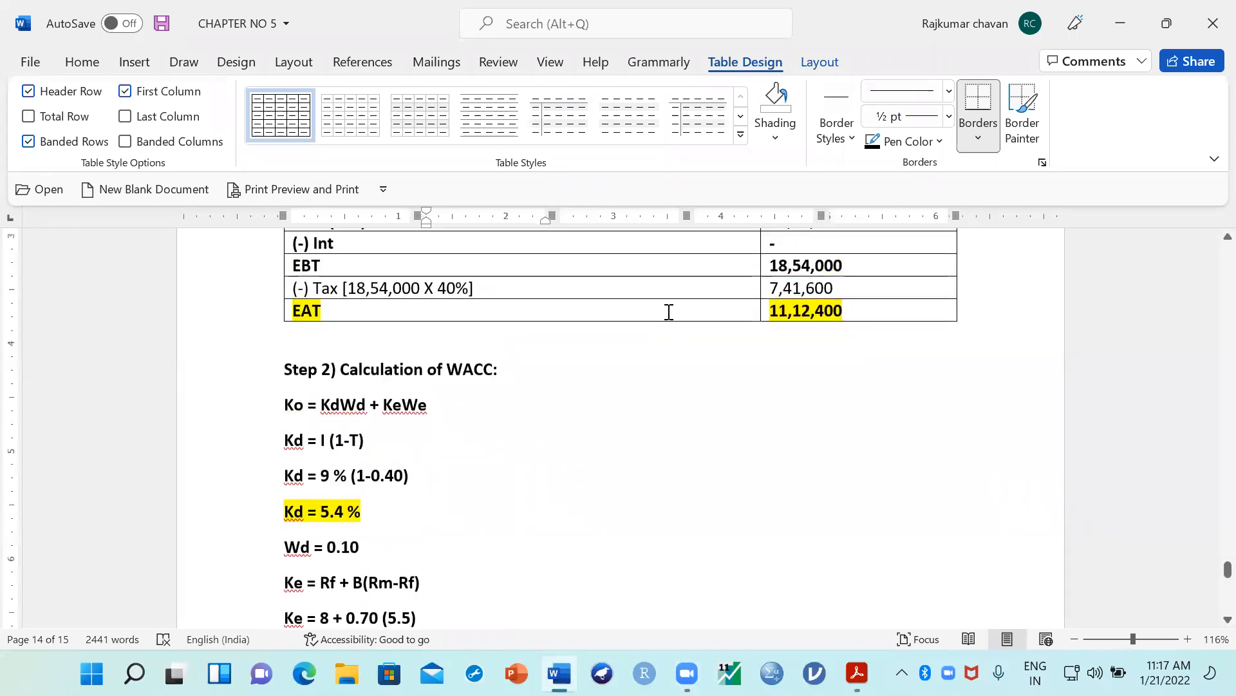
scroll(669, 311, down, 9)
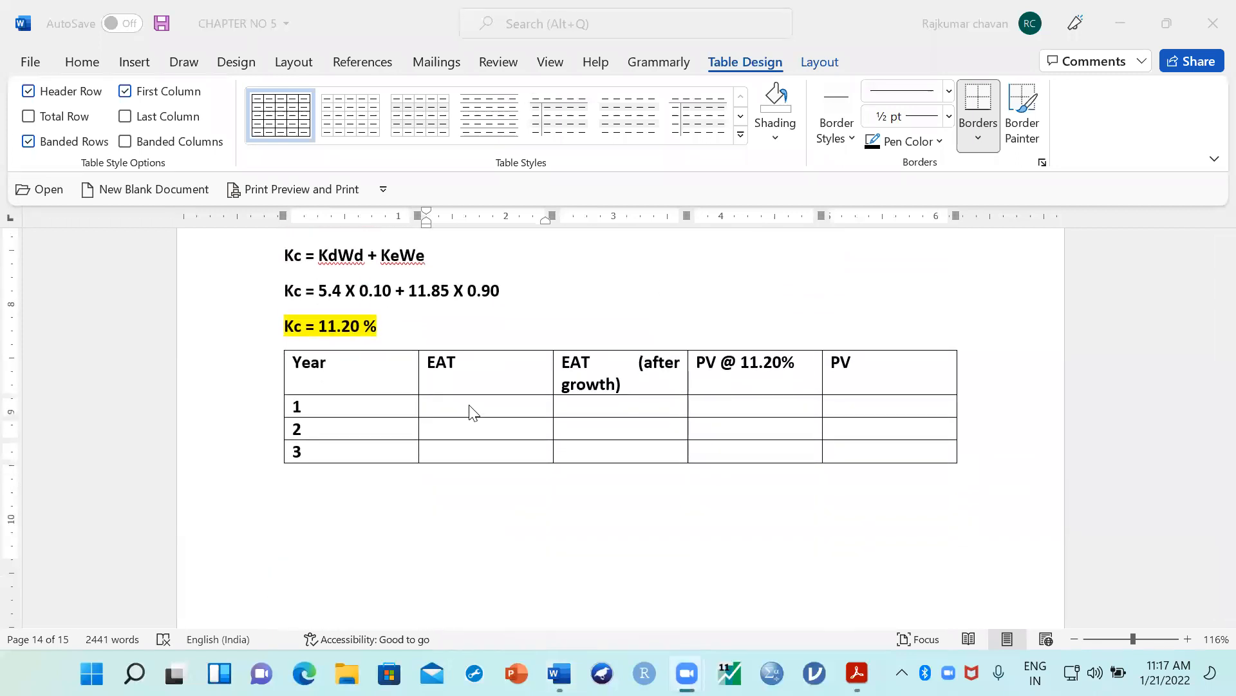
text(11)
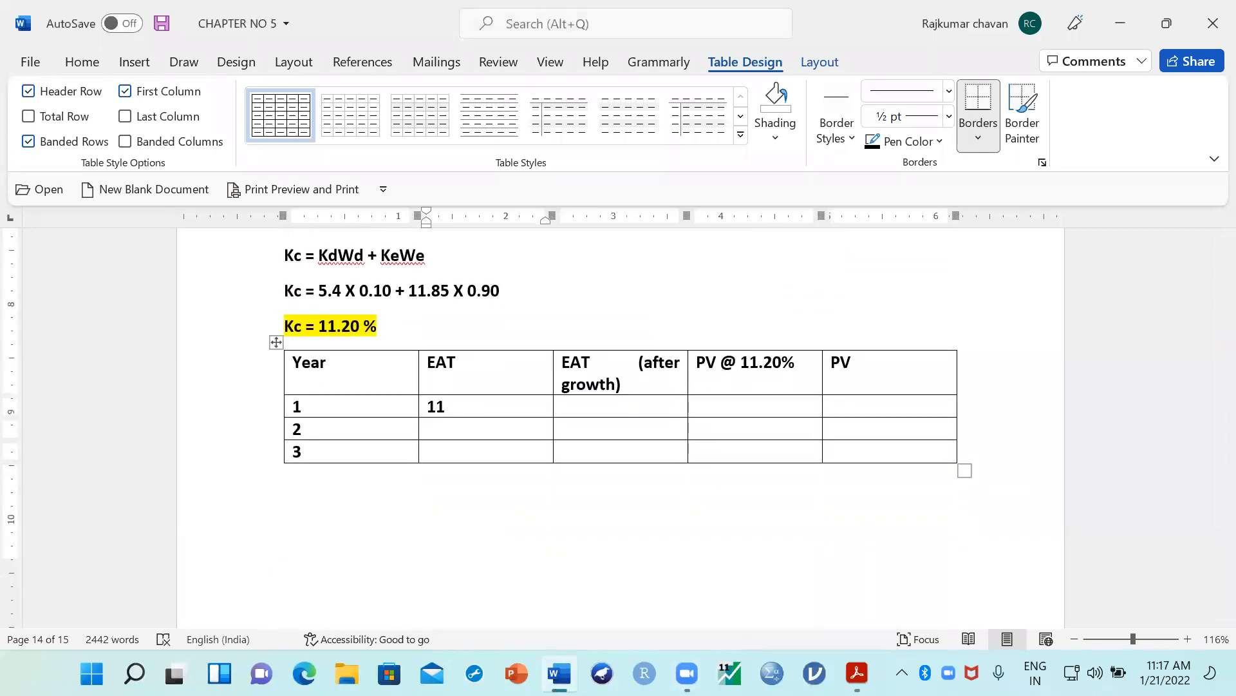
text(,12,400)
Step: Append "X 1.06" to the year 1 EAT figure, based on the 6% growth rate given in question 6 of the PDF
click(857, 673)
scroll(472, 459, up, 2)
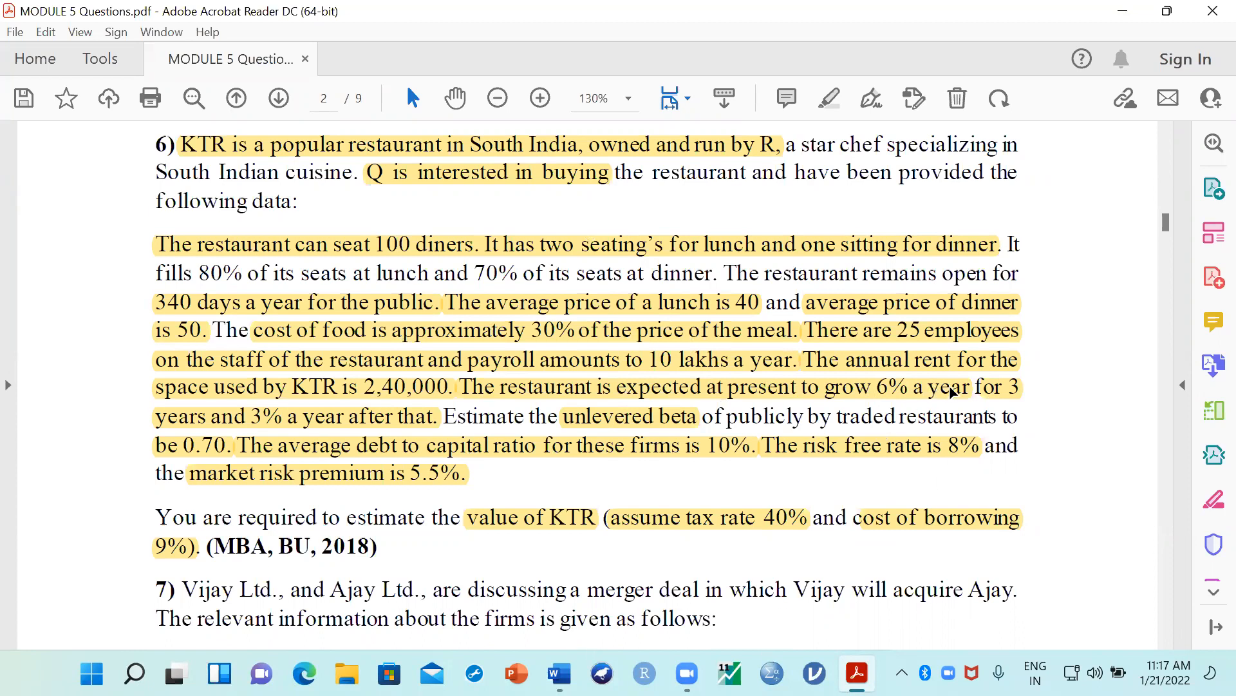
click(559, 673)
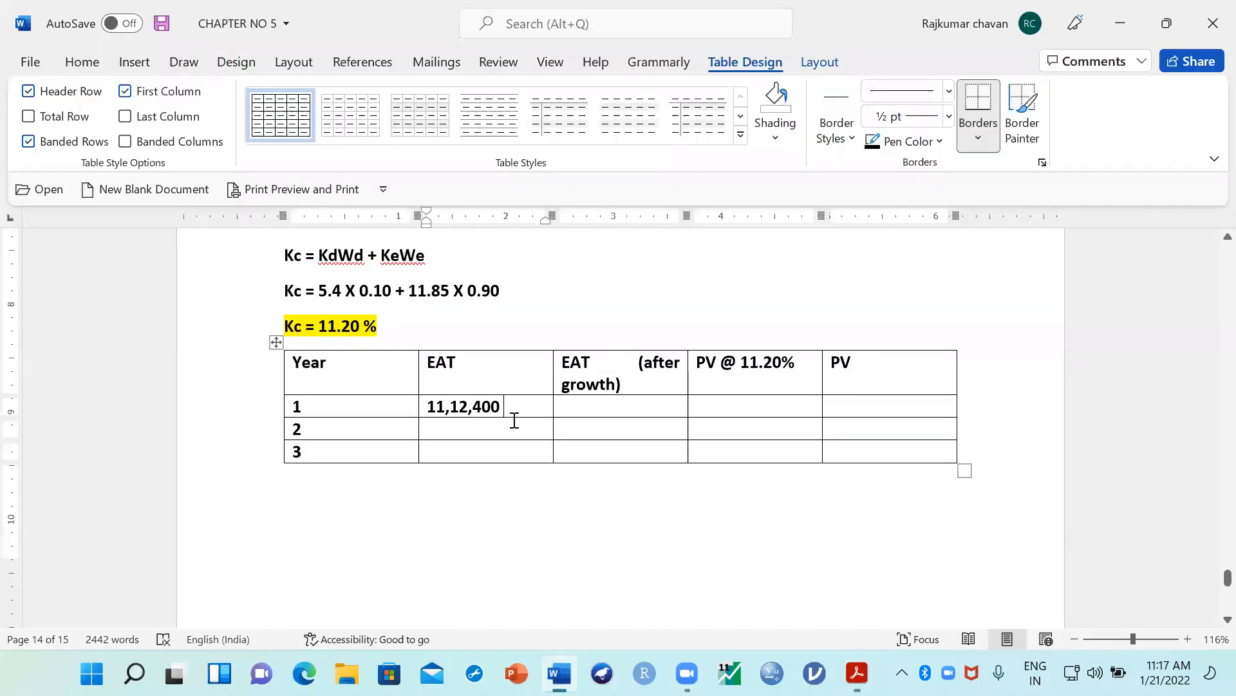
text(X 1.06)
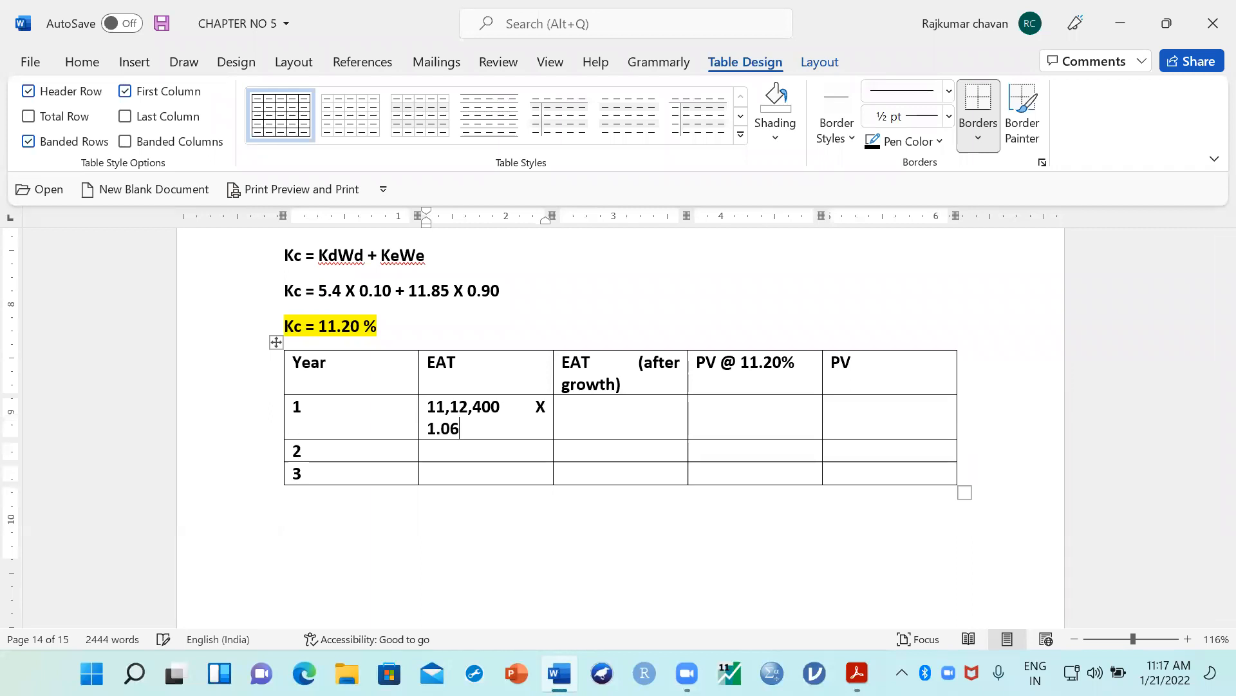
key(Tab)
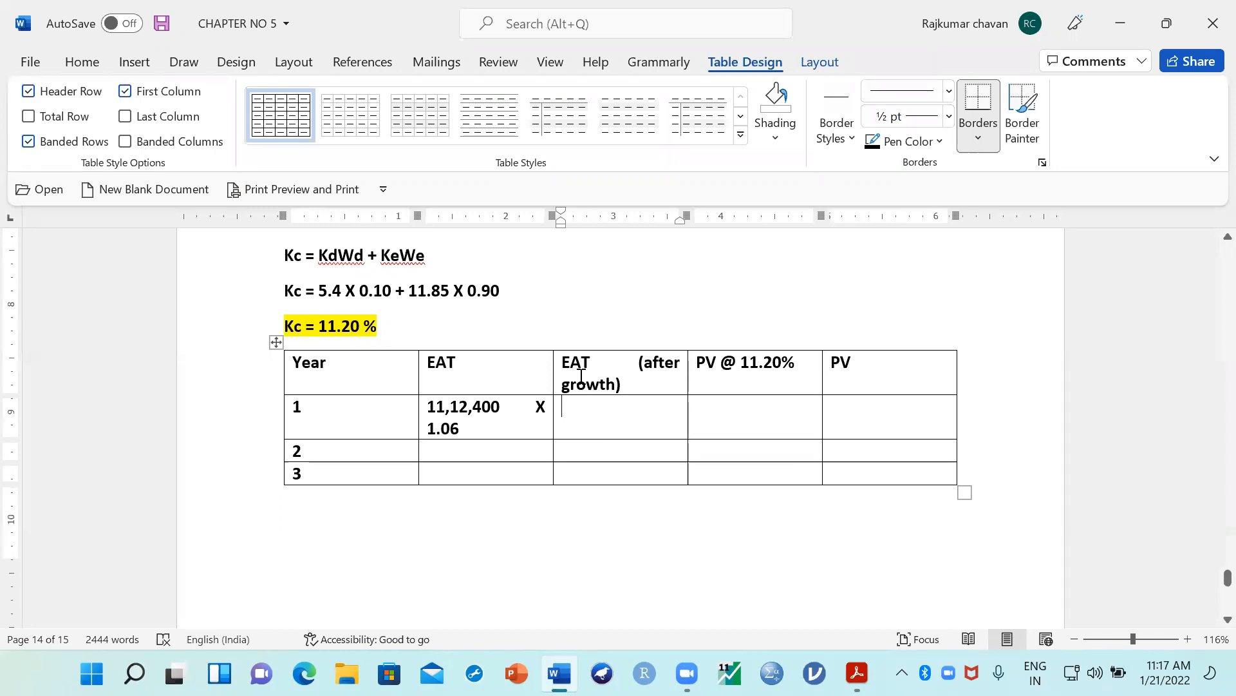
Step: Widen the EAT and EAT (after growth) columns to fit their text on one line, and extend the table's outer edge beside PV
drag(821, 383, 848, 383)
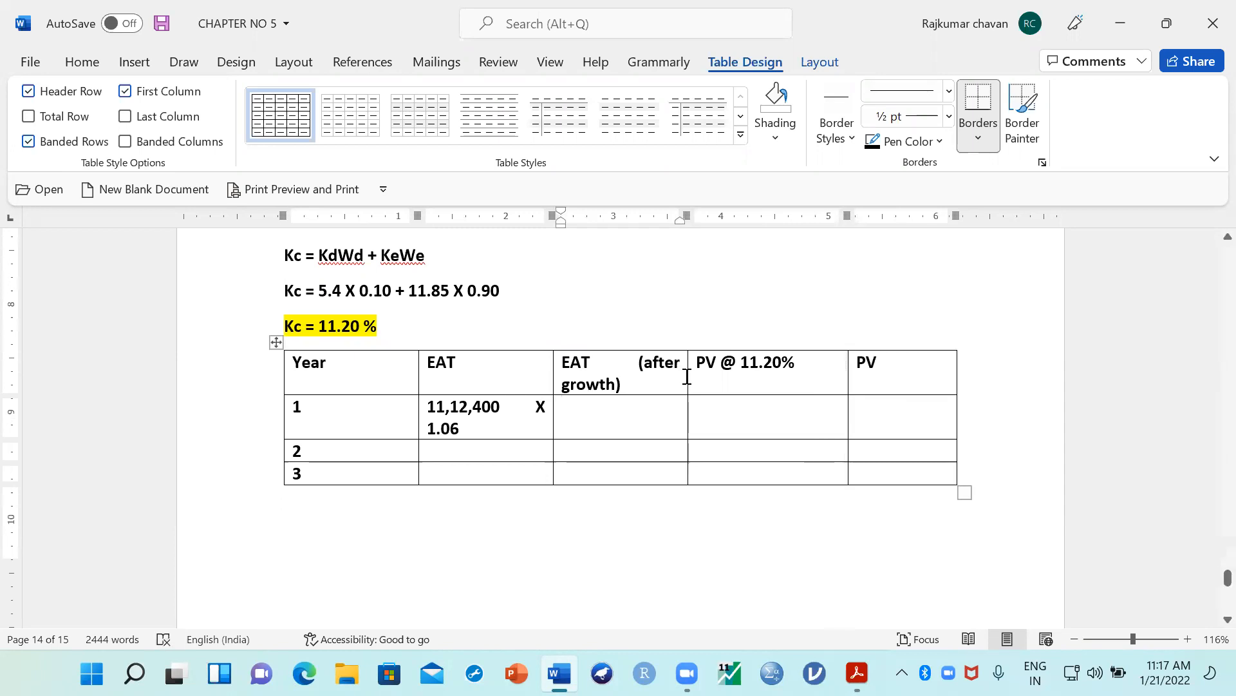
drag(688, 377, 719, 378)
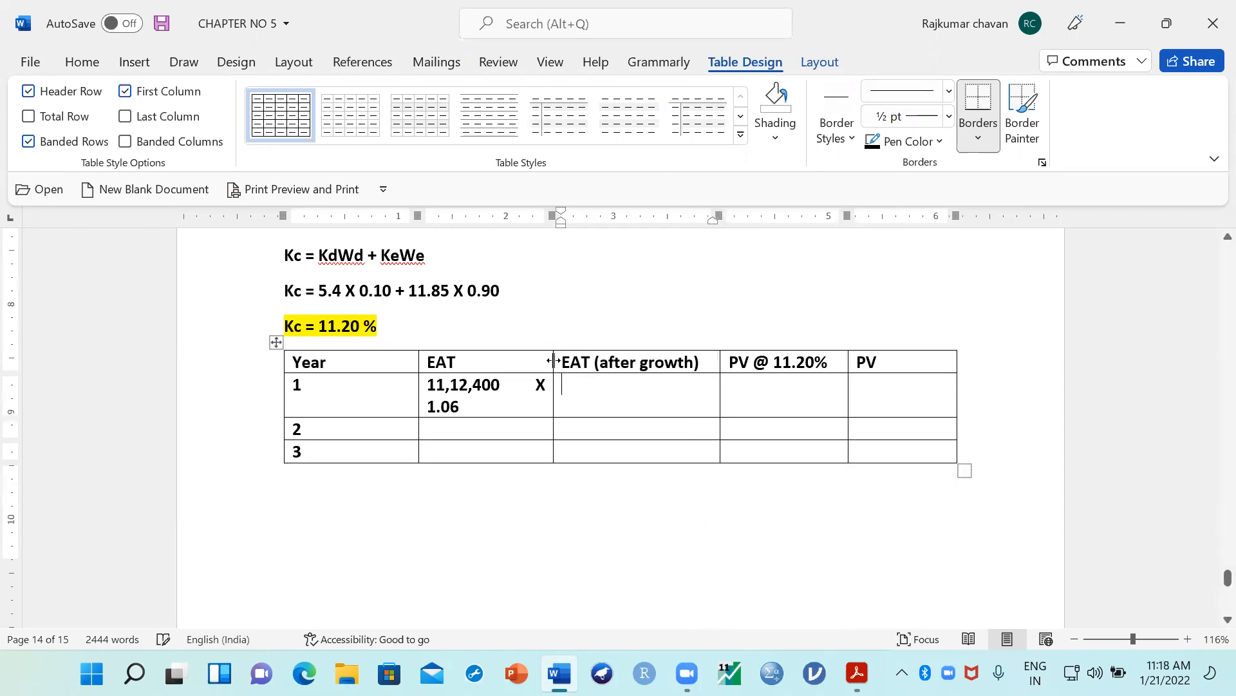
drag(554, 370, 585, 370)
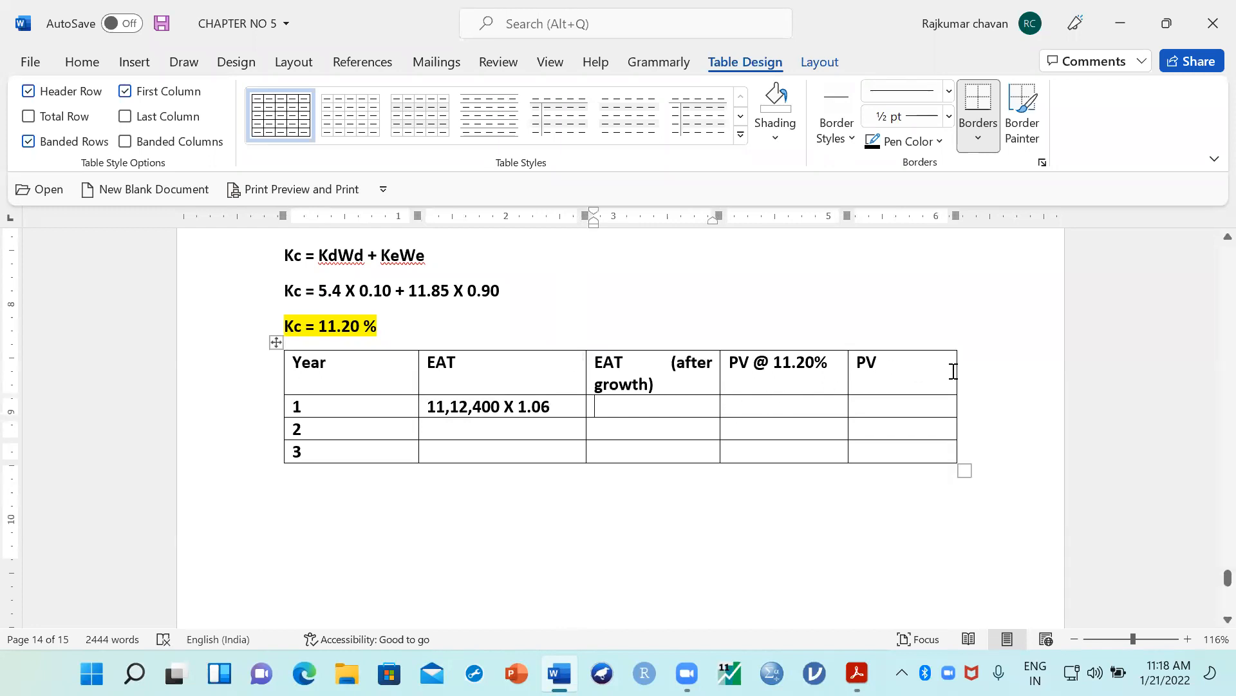
drag(955, 370, 990, 369)
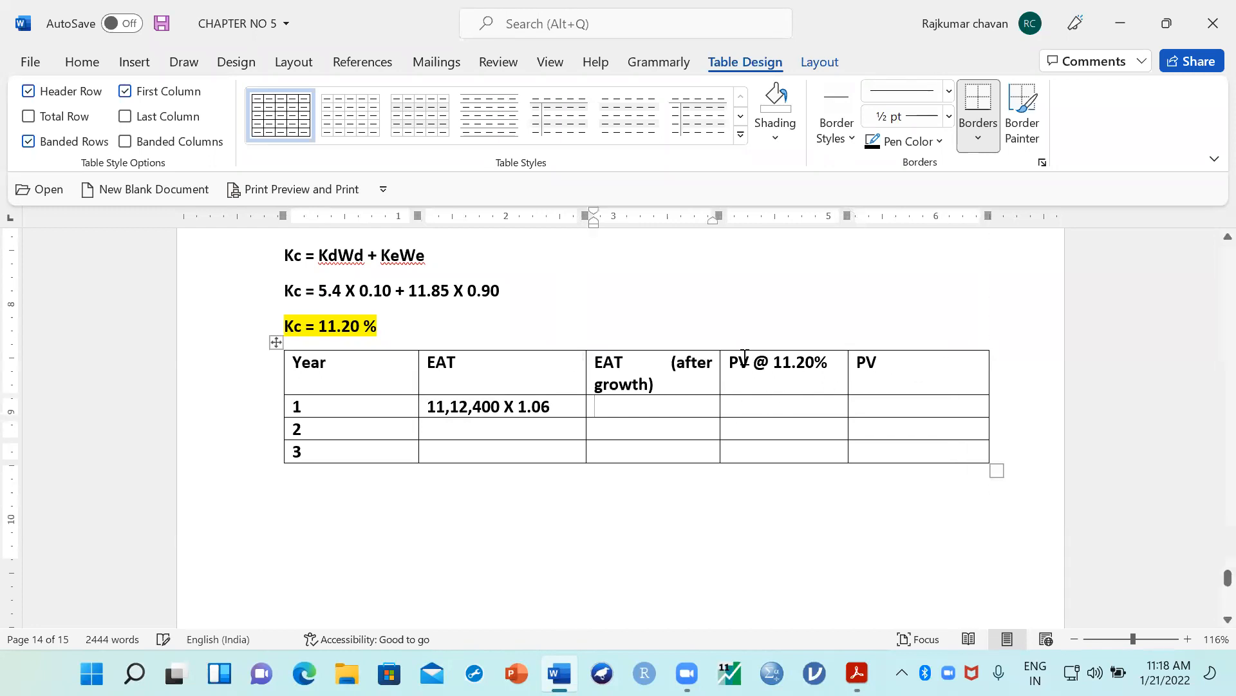
drag(720, 371, 747, 372)
Step: Enter 11,79,144 as the year 1 EAT after growth
click(682, 410)
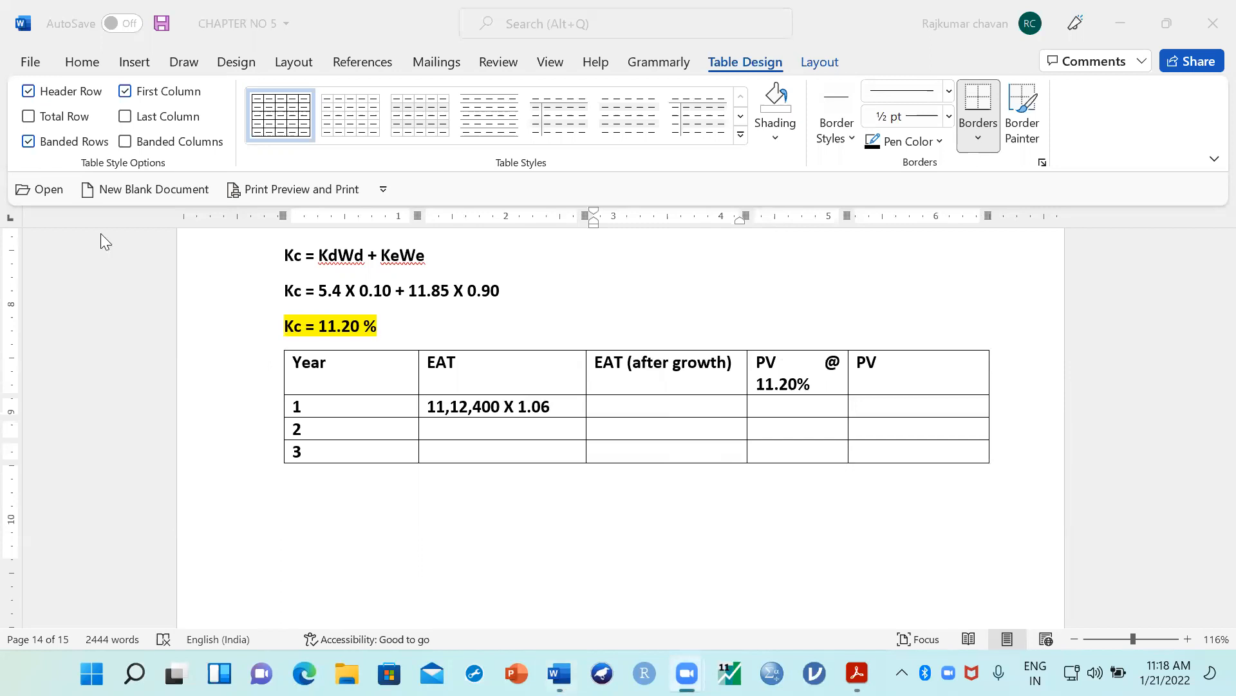
click(622, 398)
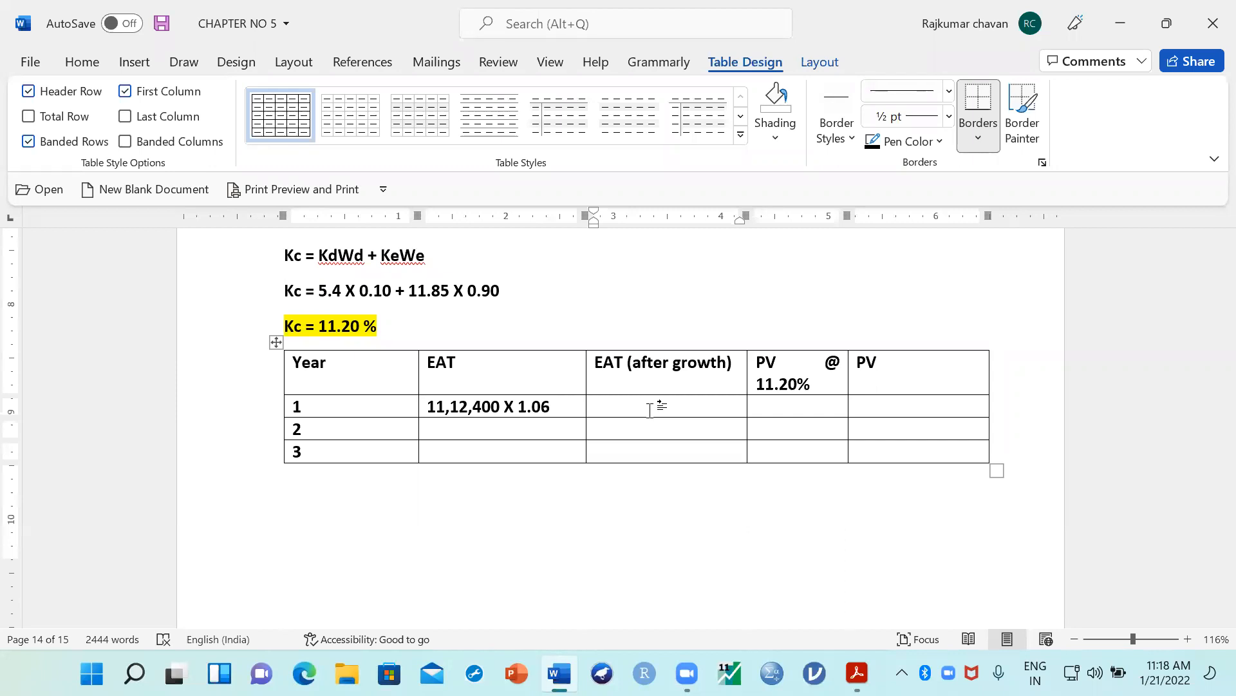
text(11,79,144)
click(757, 406)
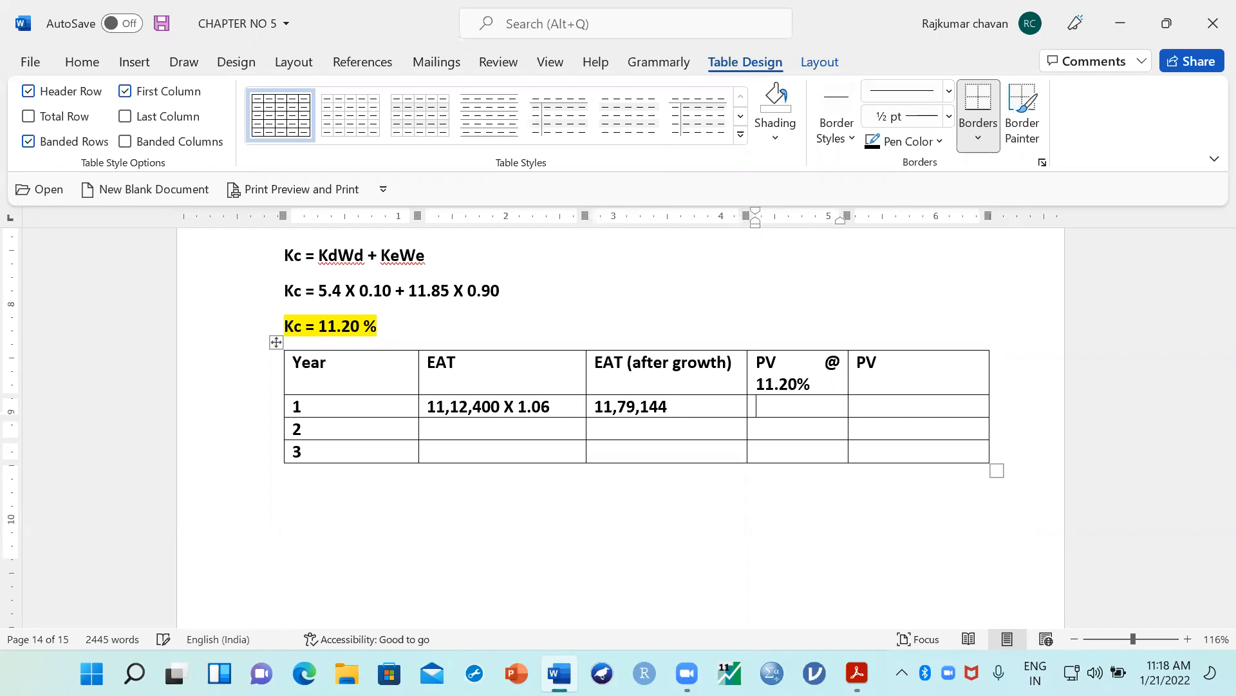
Step: Fill the year 2 row with "11,79,144 X 1.06" as EAT and 12,49,893 as EAT after growth
click(857, 406)
key(Tab)
key(Tab)
click(100, 28)
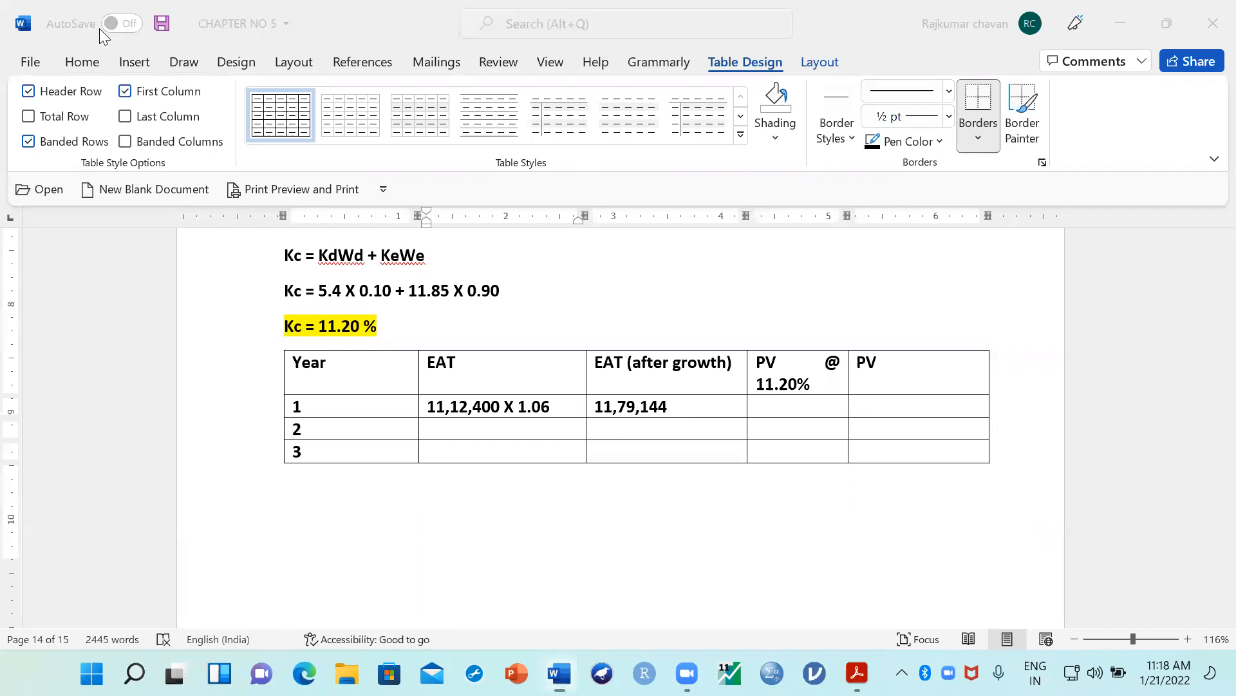
click(449, 426)
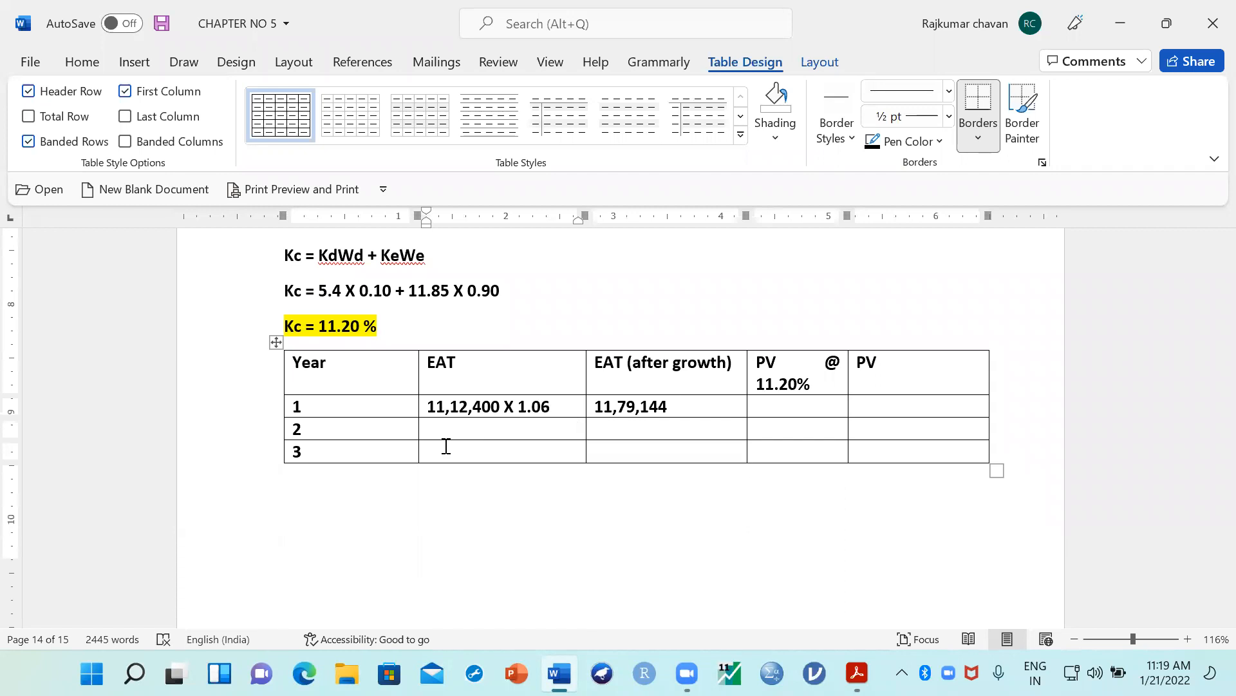
text(11,79,144 X 1.06)
key(Tab)
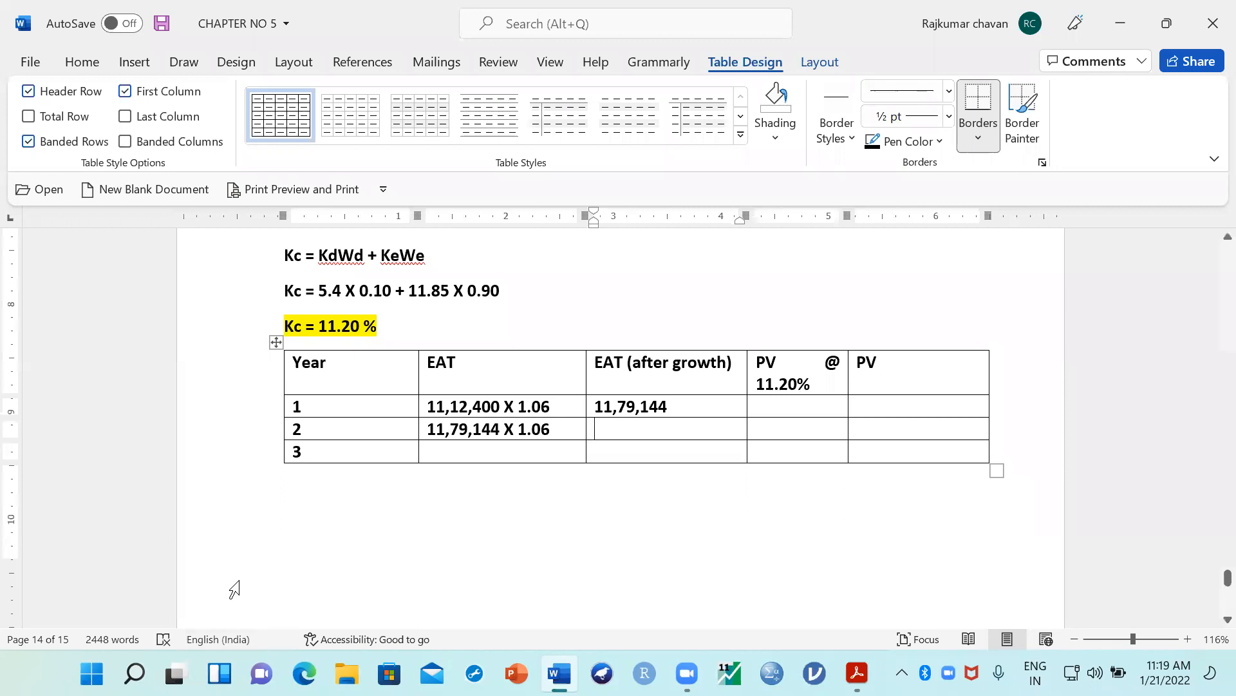
text(12,49)
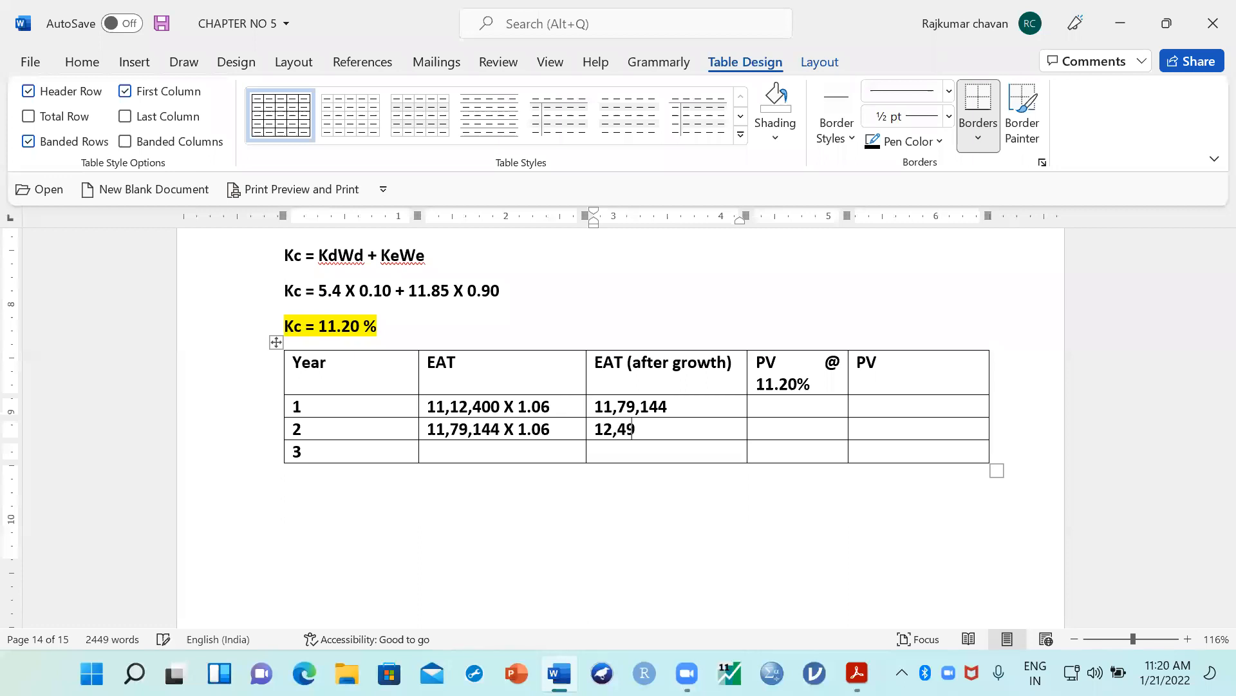
text(,893)
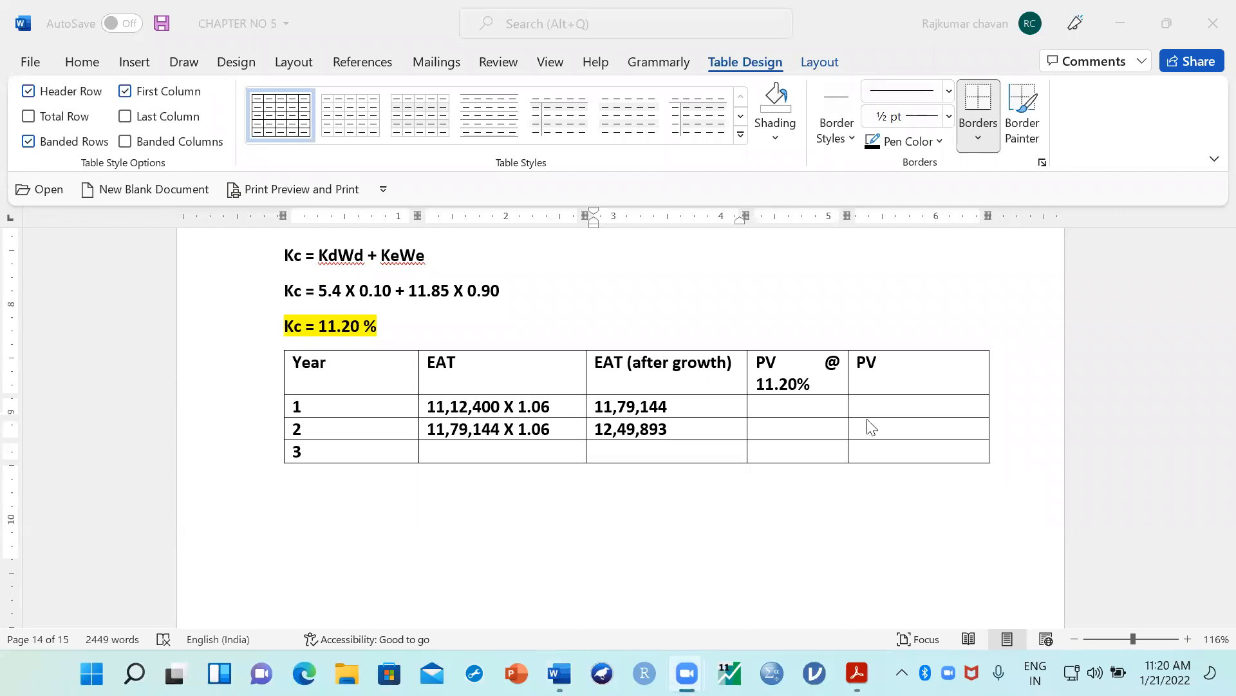
click(687, 431)
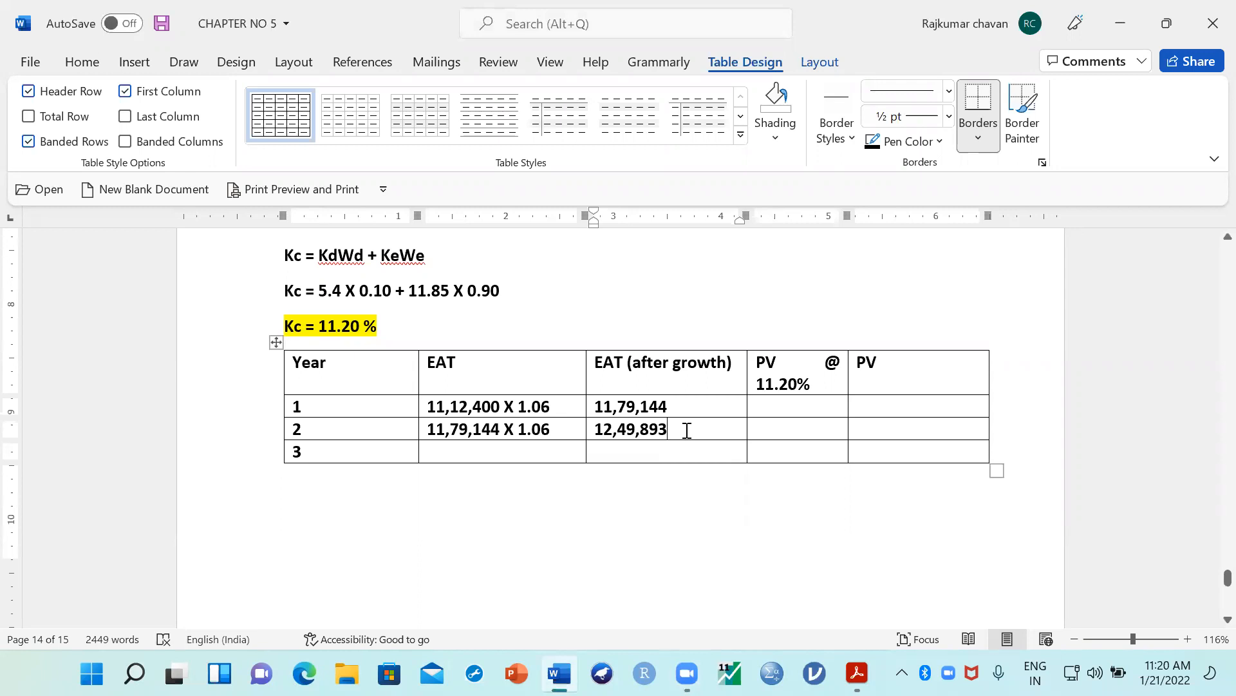
Step: Fill the year 3 row with "12,49,893 X 1.06" as EAT and 13,24,886 as EAT after growth
key(Tab)
key(Tab)
key(Tab)
key(Tab)
text(12,49,)
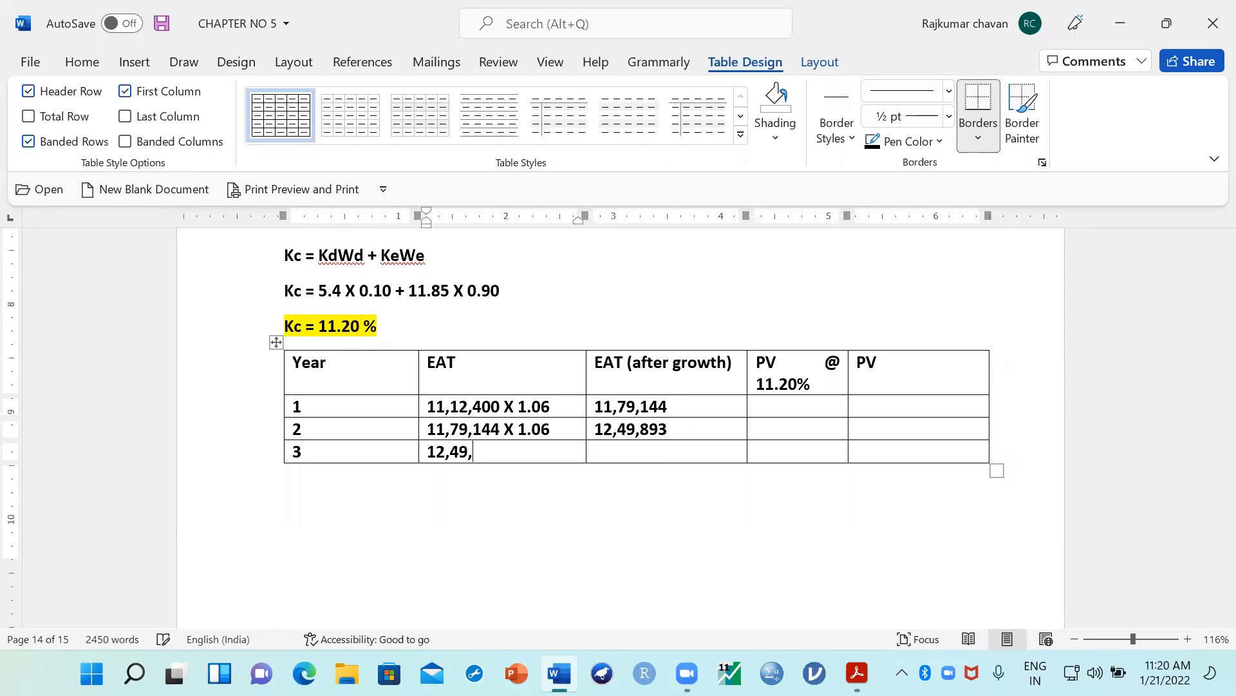
text(893 X 1.06)
click(596, 451)
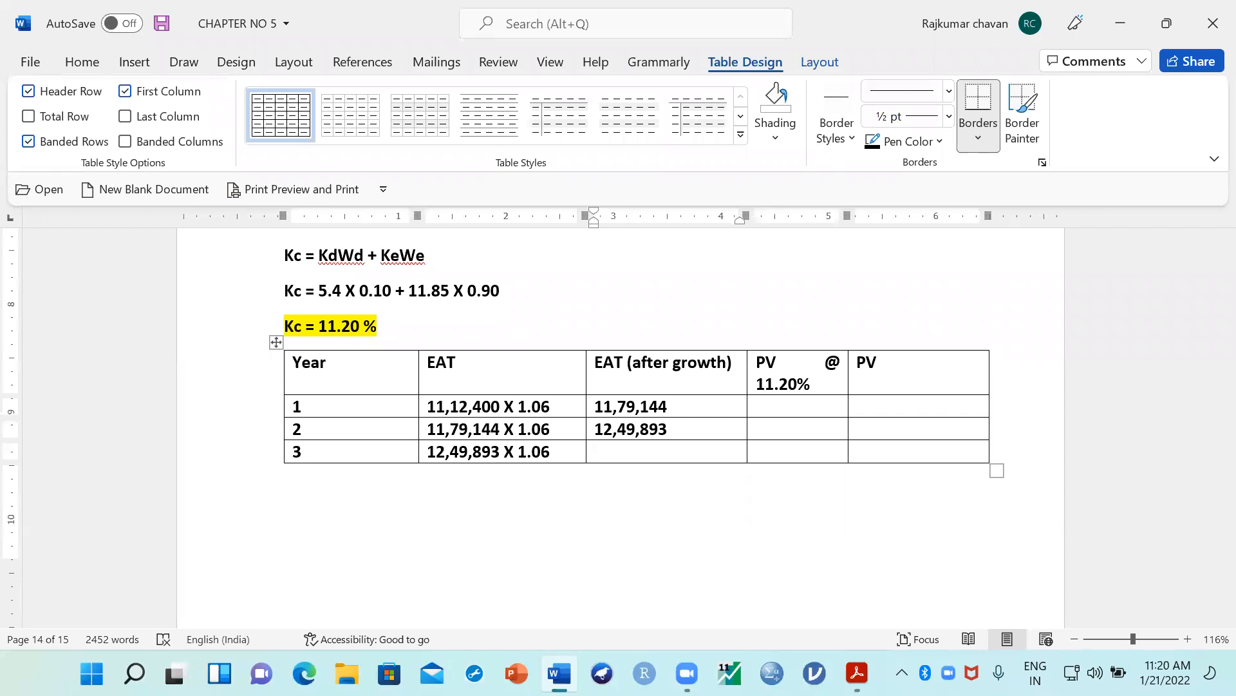
text(13,24,886)
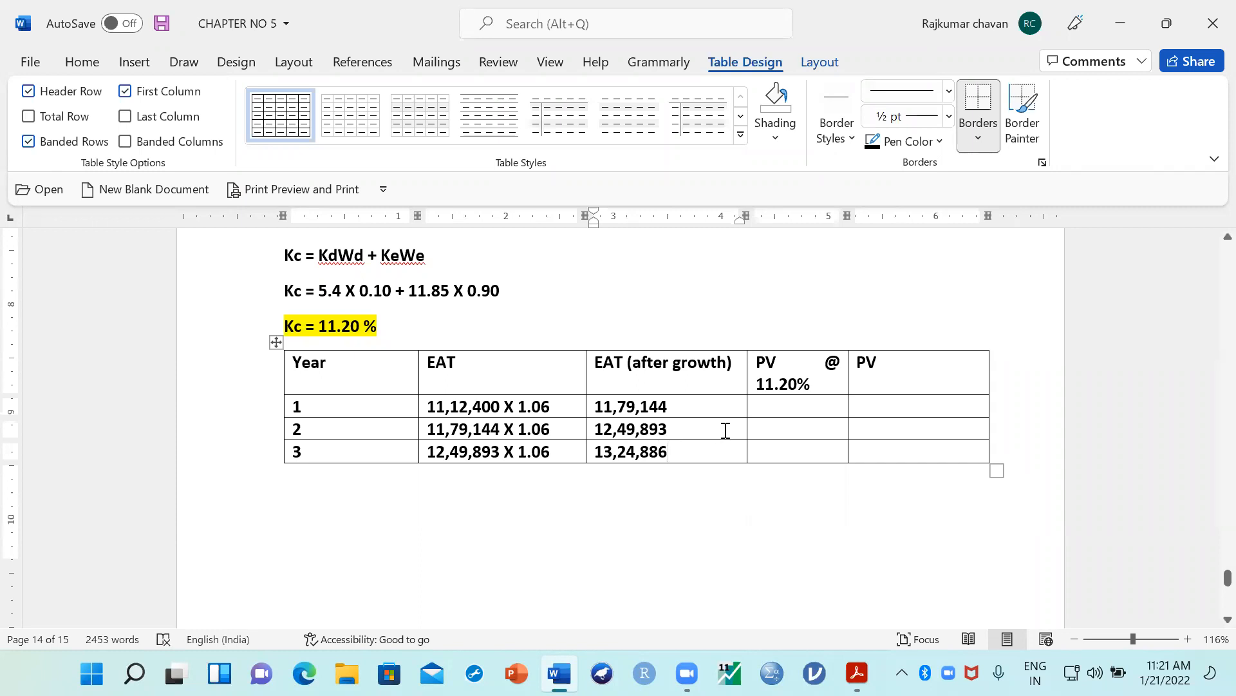
Step: Enter the PV @ 11.20% factors 0.899, 0.808 and 0.727 for years 1, 2 and 3
click(700, 407)
key(Tab)
text(0)
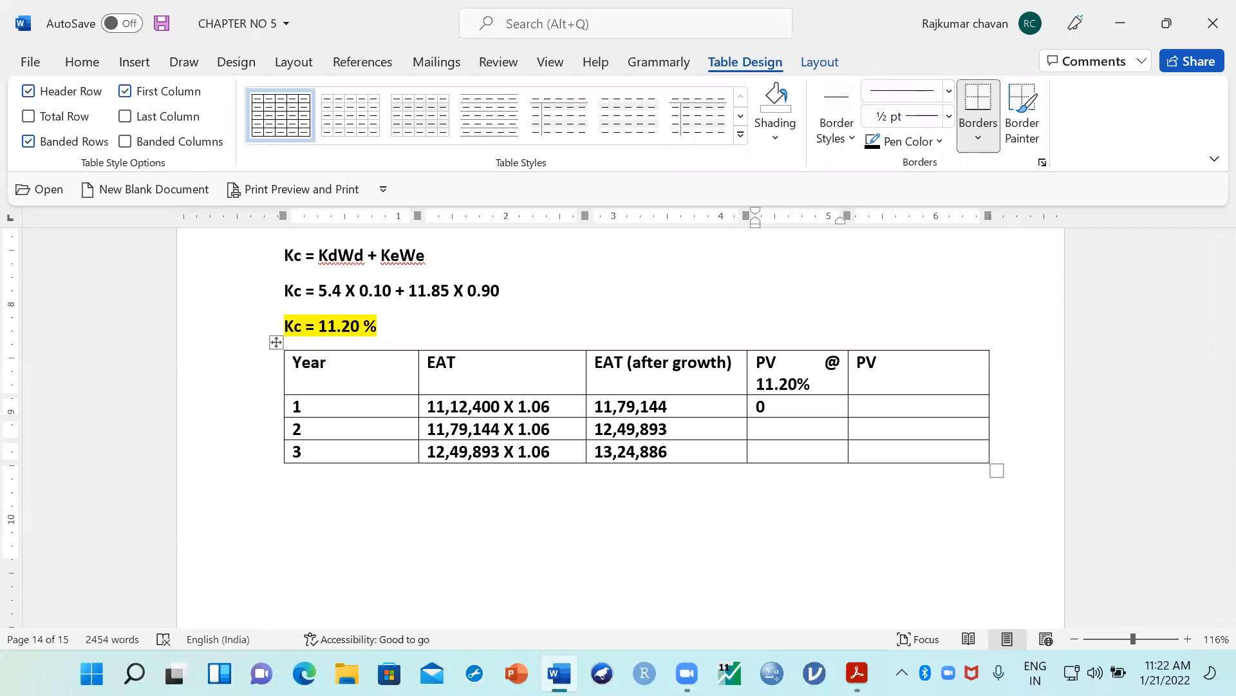
text(.899)
click(757, 429)
text(0.8)
text(08)
key(Down)
text(0.)
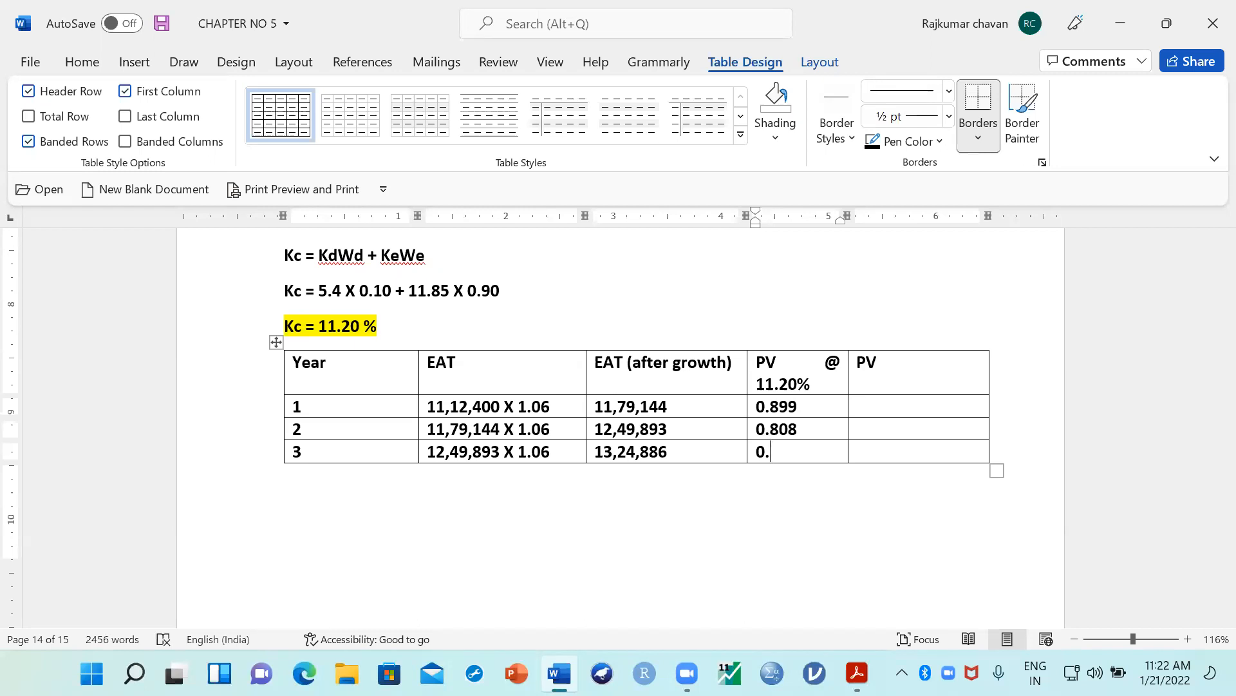
text(727)
Step: Remove the bold formatting from the year 1 to 3 rows of the table
drag(902, 454, 391, 407)
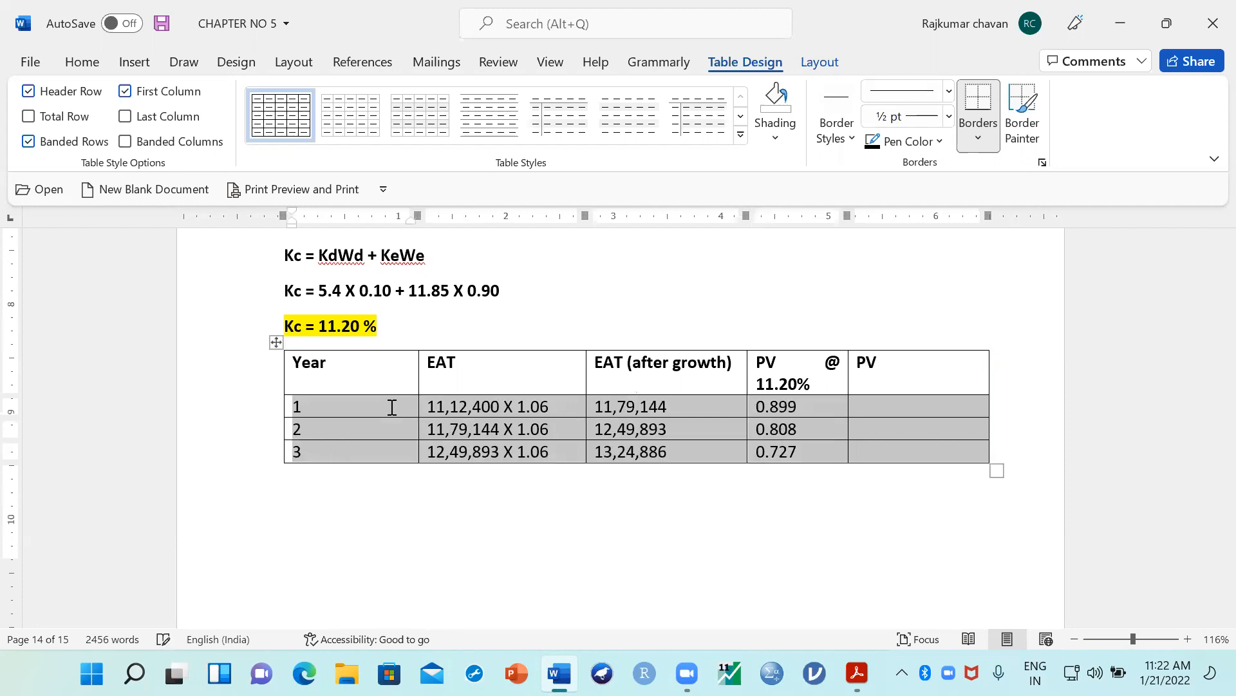
click(877, 409)
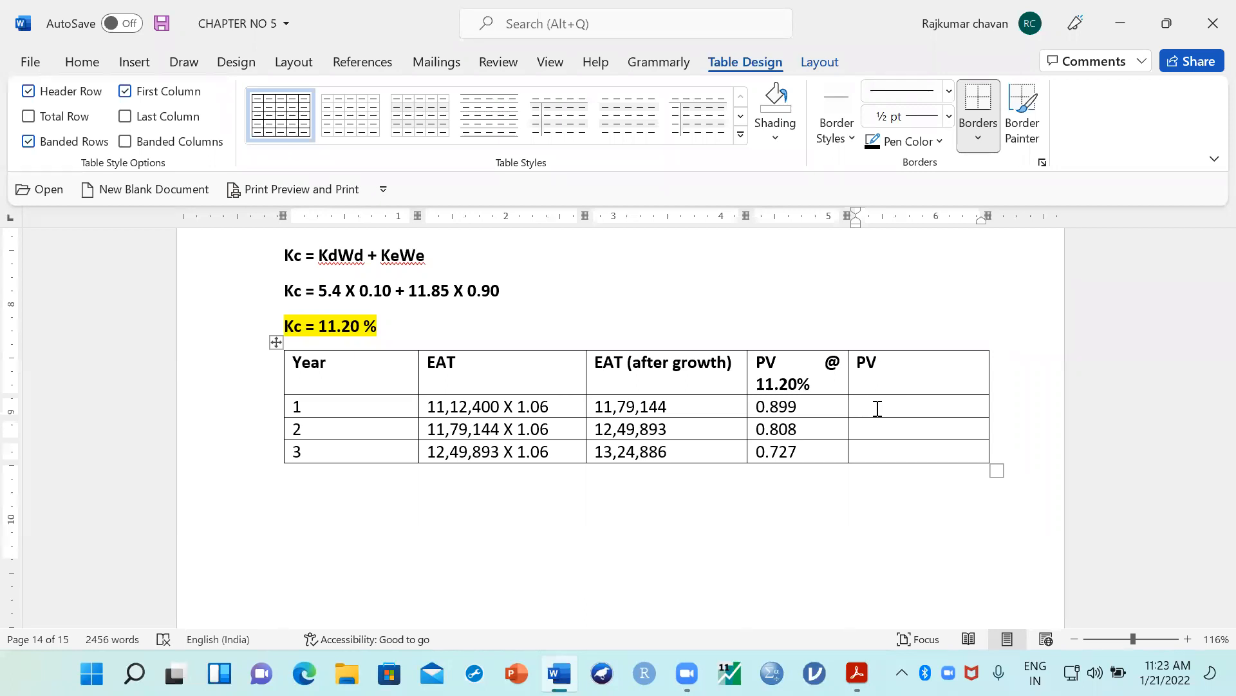
Step: Enter 10,60,050 as the year 1 present value in the PV column
click(877, 408)
text(10,)
text(6)
text(0)
text(,)
text(381)
key(BackSpace)
key(BackSpace)
key(BackSpace)
text(050)
Step: Enter 10,09,913 and 9,63,192 as the present values for years 2 and 3
key(Tab)
key(Tab)
key(Tab)
key(Tab)
key(Tab)
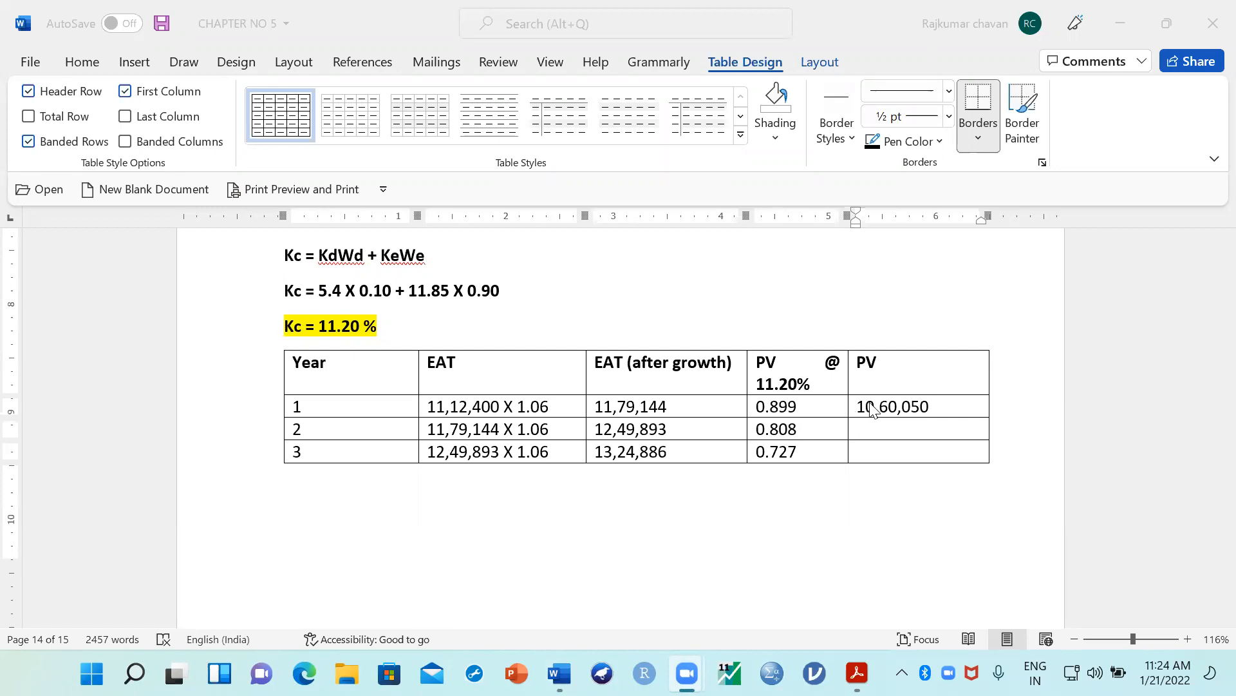
click(874, 423)
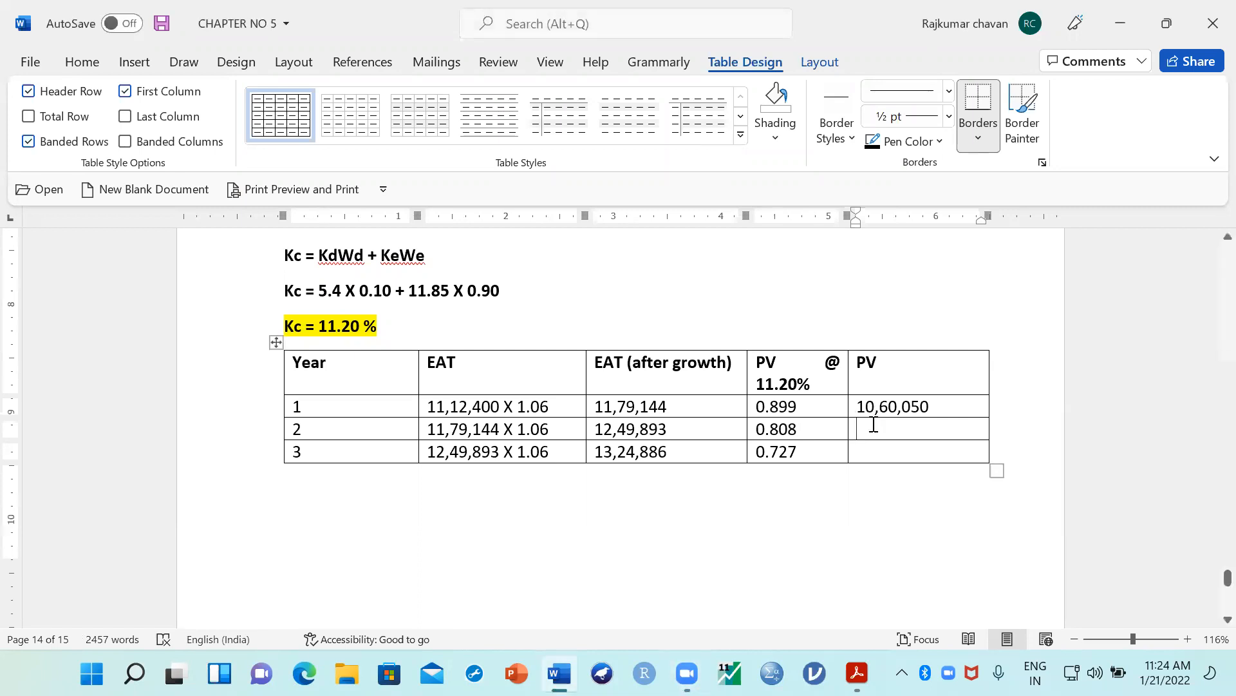
text(10,09,913)
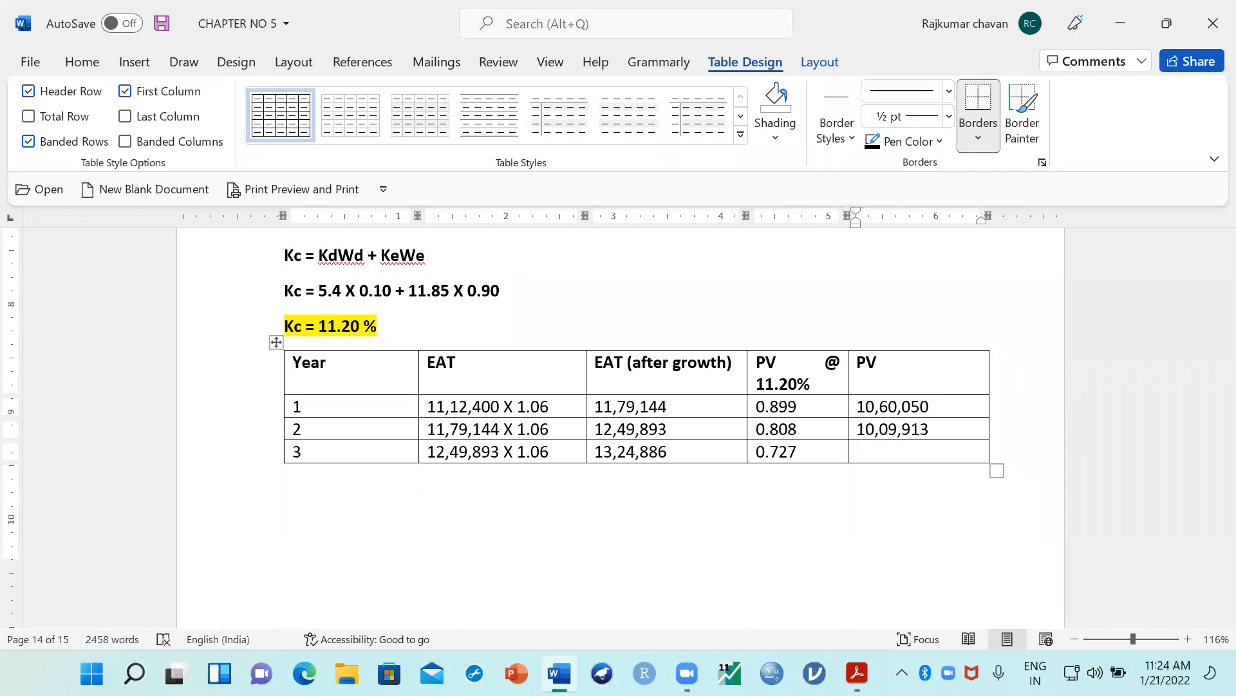
text(9,63,192)
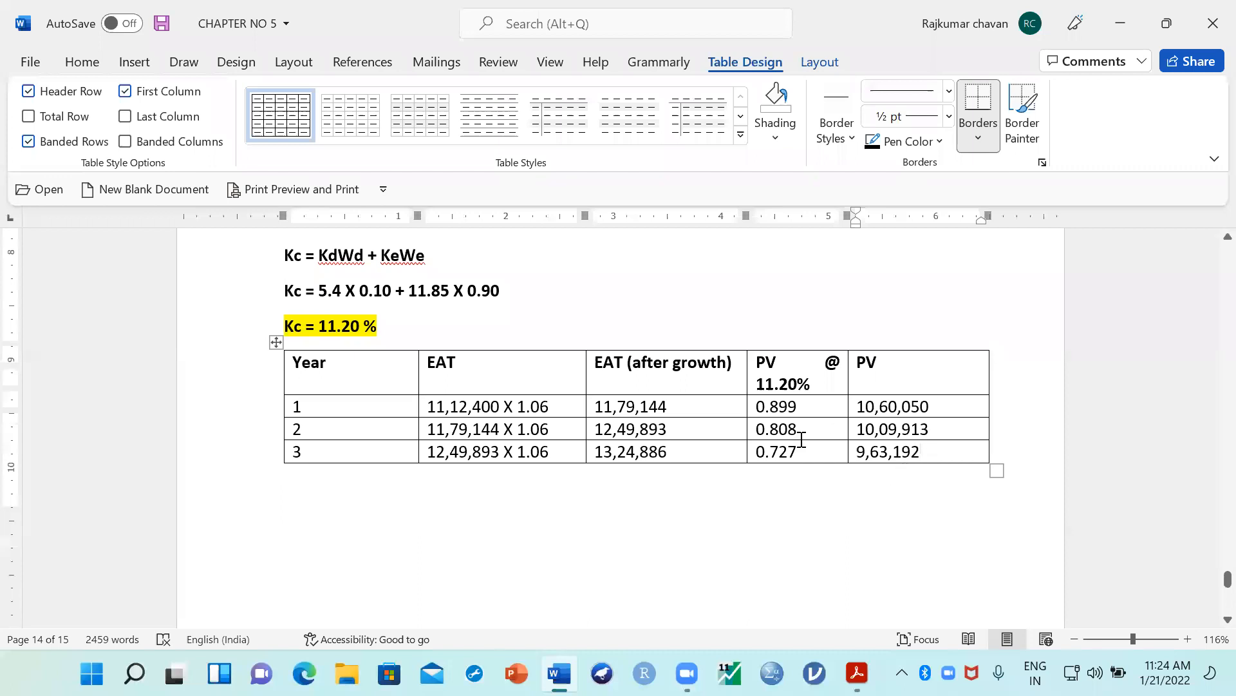
Step: Add a row below year 3 and widen the PV @ 11.20% column to fit its heading on one line
scroll(802, 439, down, 1)
key(Tab)
key(Tab)
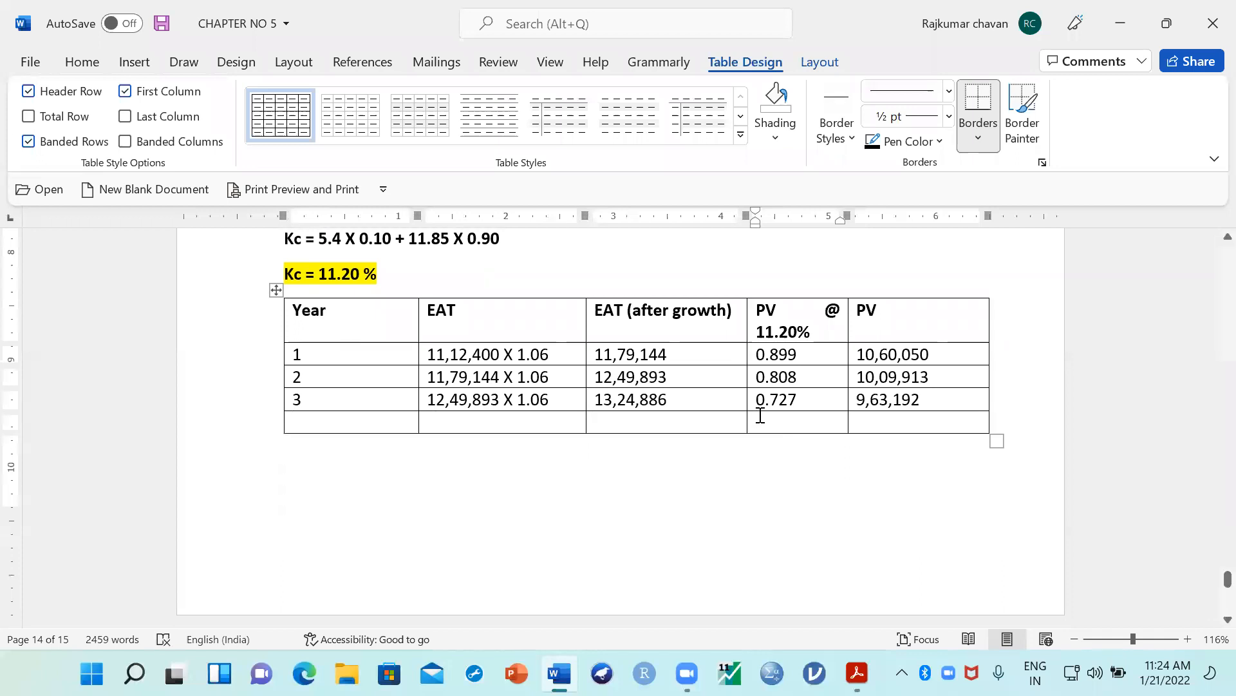
drag(743, 356, 721, 358)
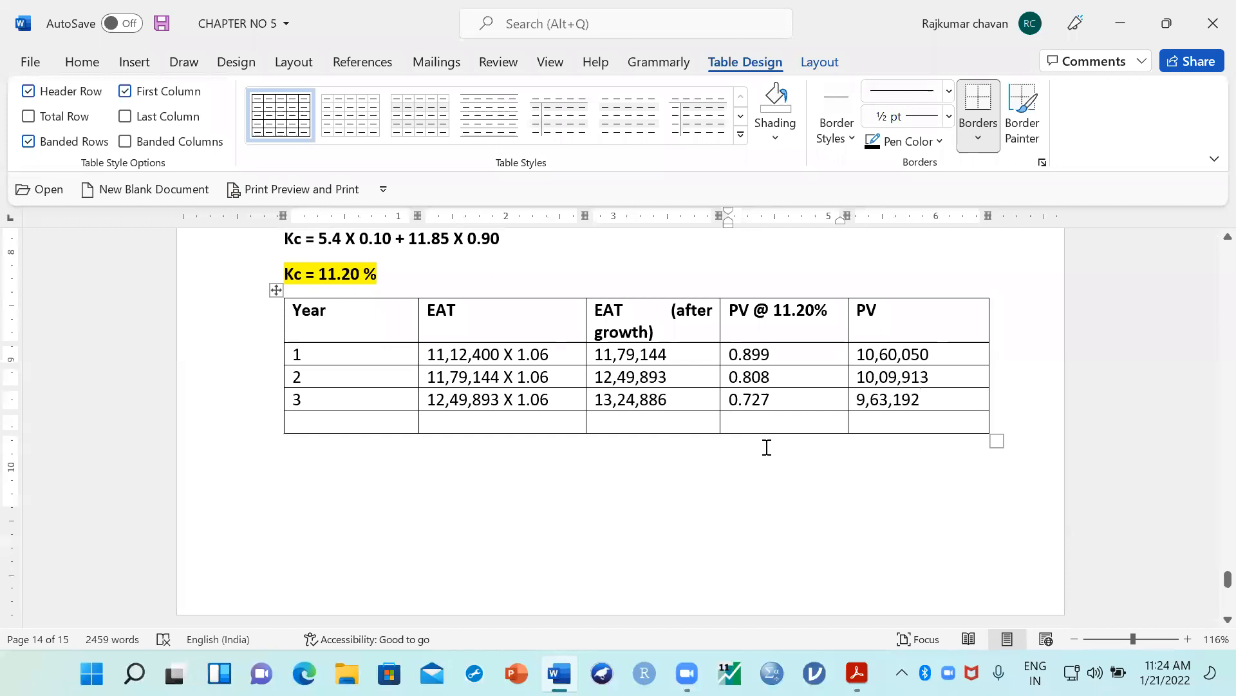
text(Total Value)
key(Tab)
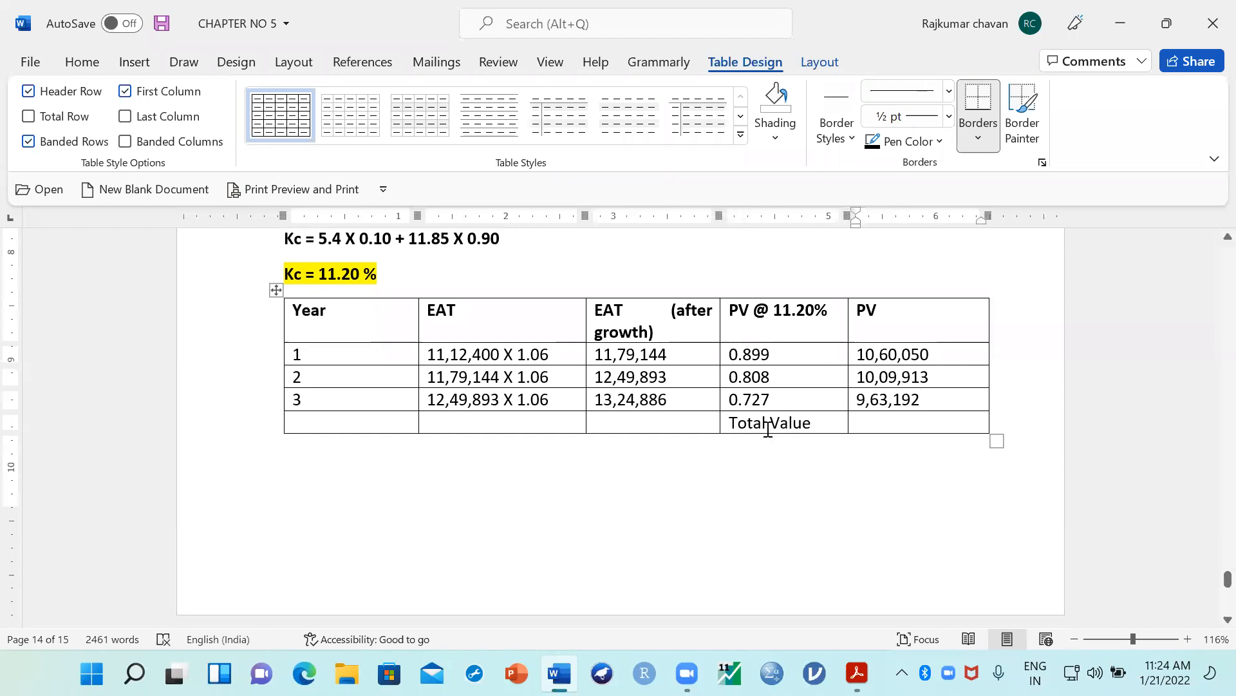
click(821, 423)
key(BackSpace)
key(BackSpace)
key(BackSpace)
key(BackSpace)
key(BackSpace)
key(BackSpace)
key(BackSpace)
key(BackSpace)
key(BackSpace)
key(BackSpace)
key(BackSpace)
Step: Label the bottom row "NPV" in the PV @ 11.20% column and enter the sum of the present values, "Rs 30,33,155", under PV
text(NPV)
key(Tab)
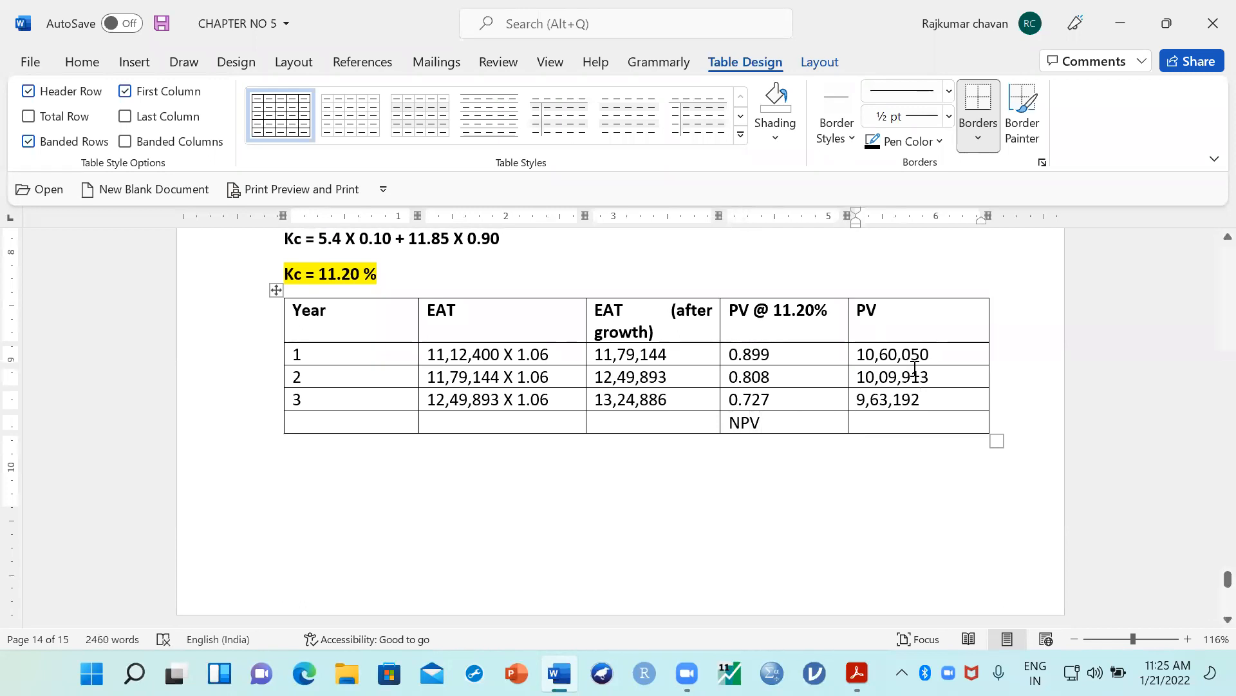
drag(867, 354, 868, 398)
click(861, 429)
text(Rs 30,)
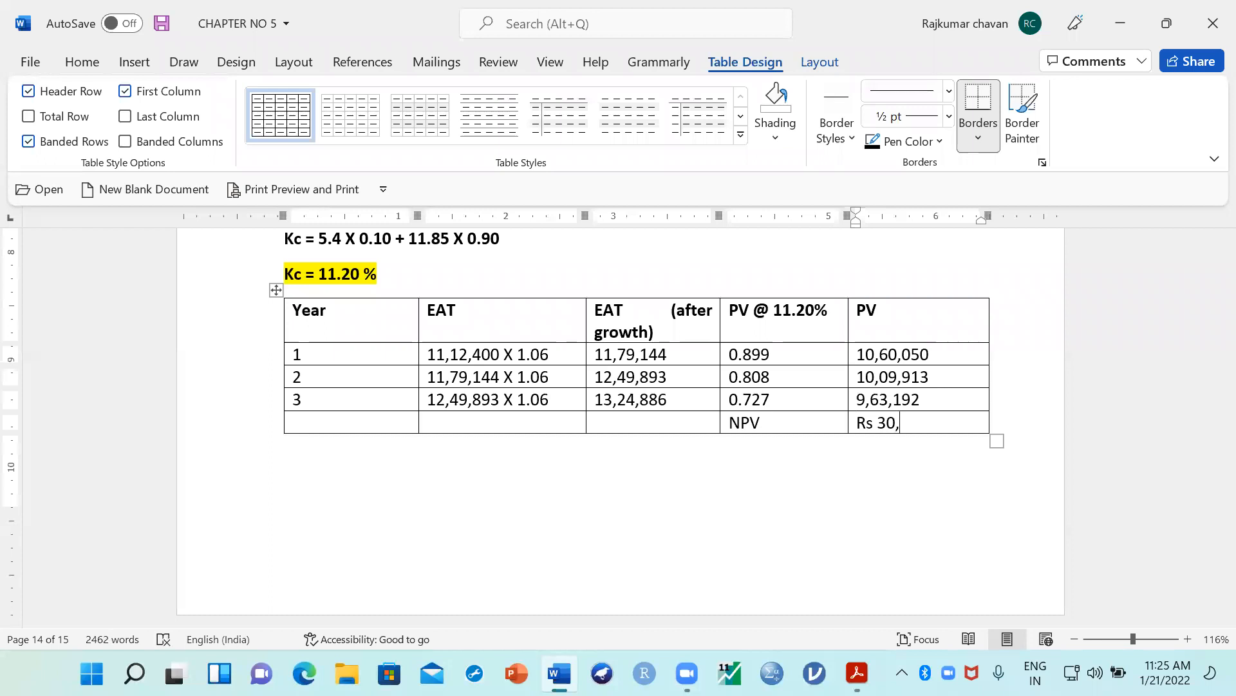
text(33,155)
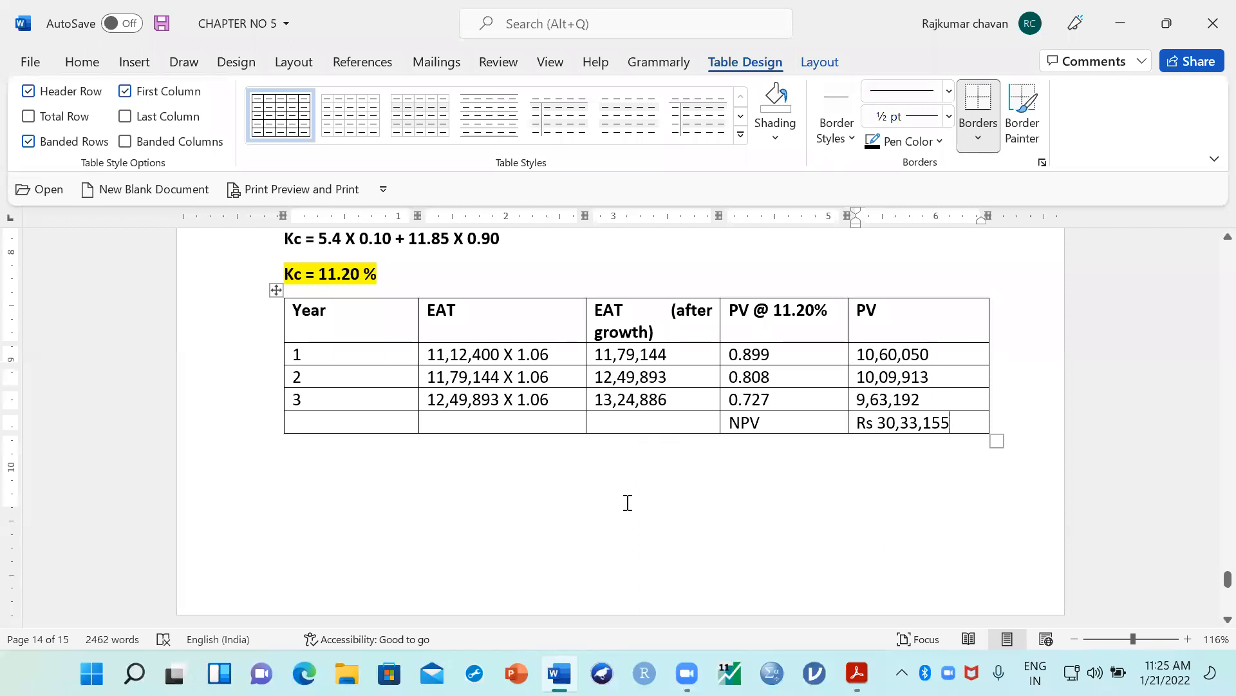
click(592, 467)
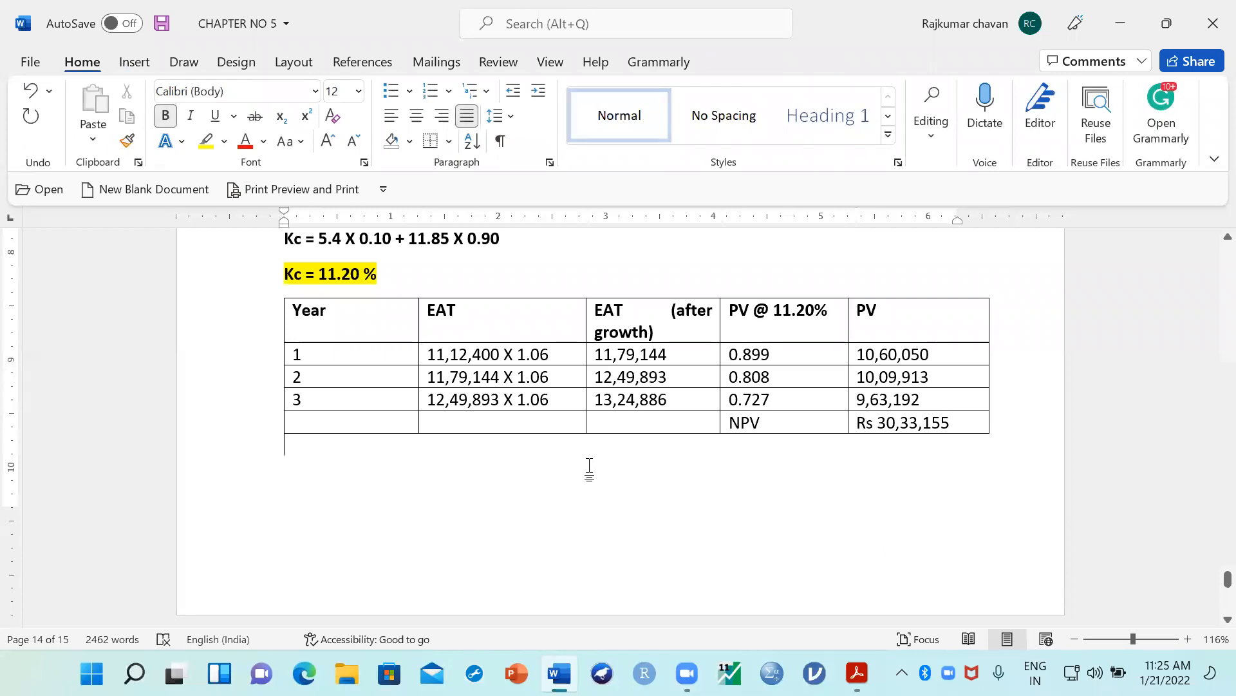
Step: Make the "NPV" label and its amount in the table's last row bold
drag(952, 423, 840, 425)
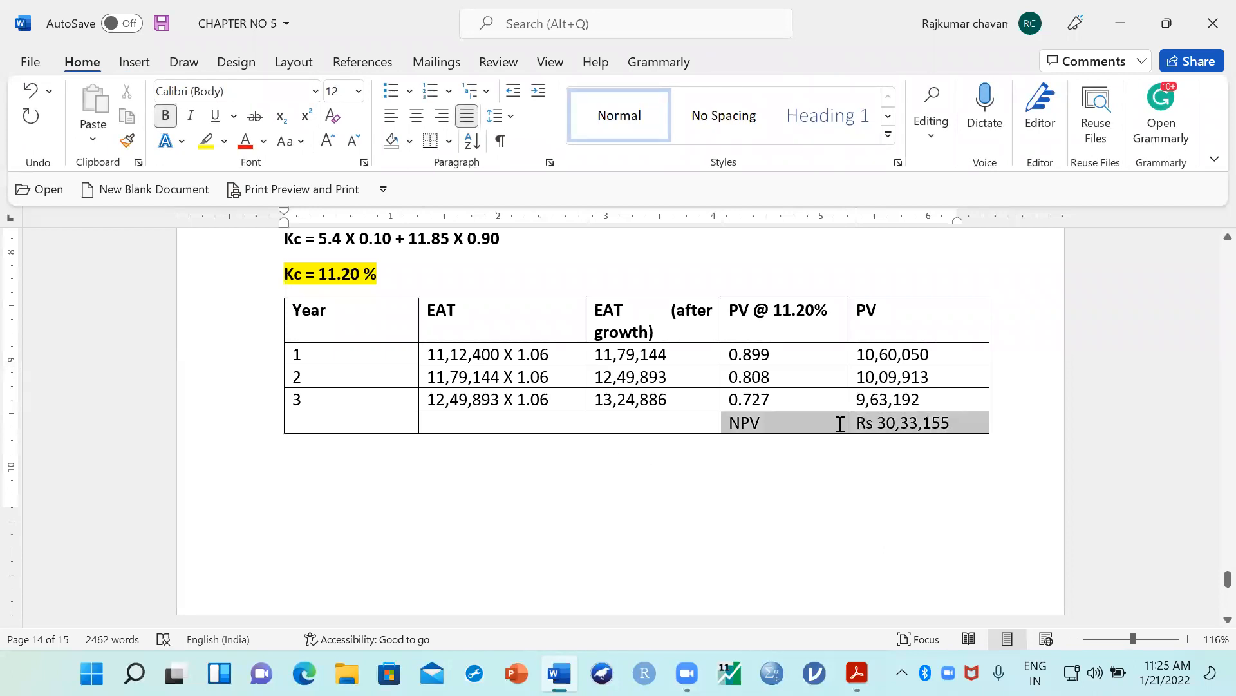
click(753, 395)
click(533, 454)
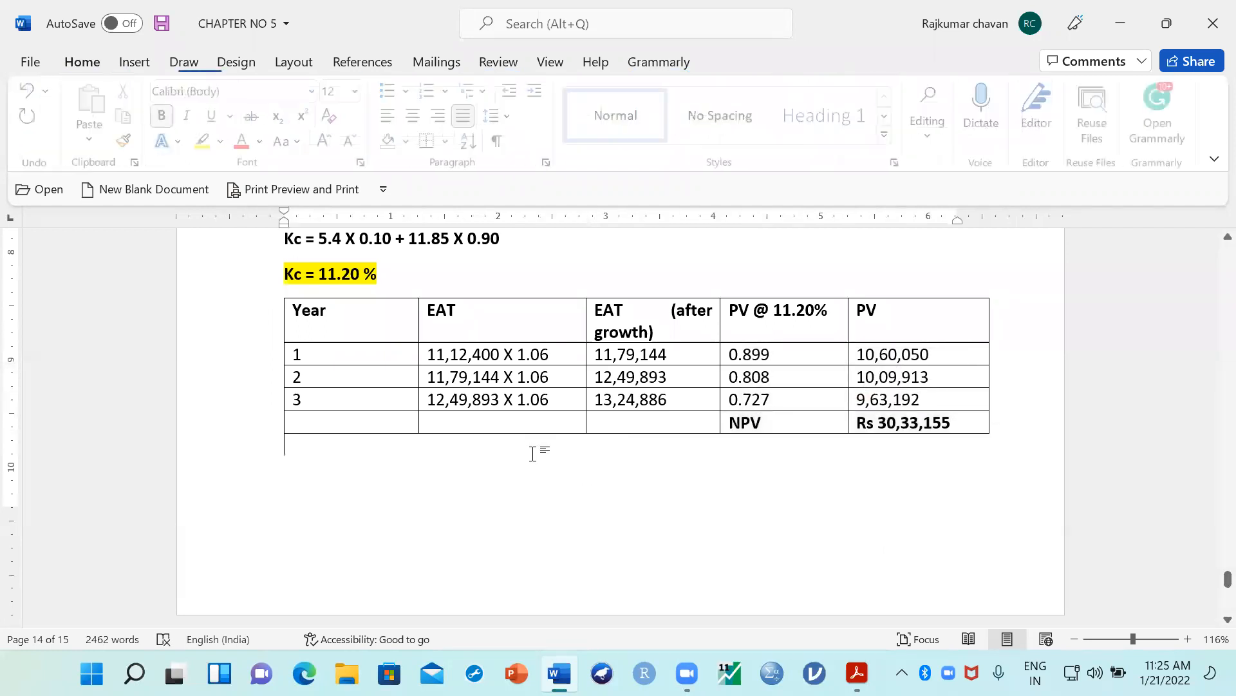
Step: Add the line "(+) Terminal Value / Continuing Value" below the present value table
key(Return)
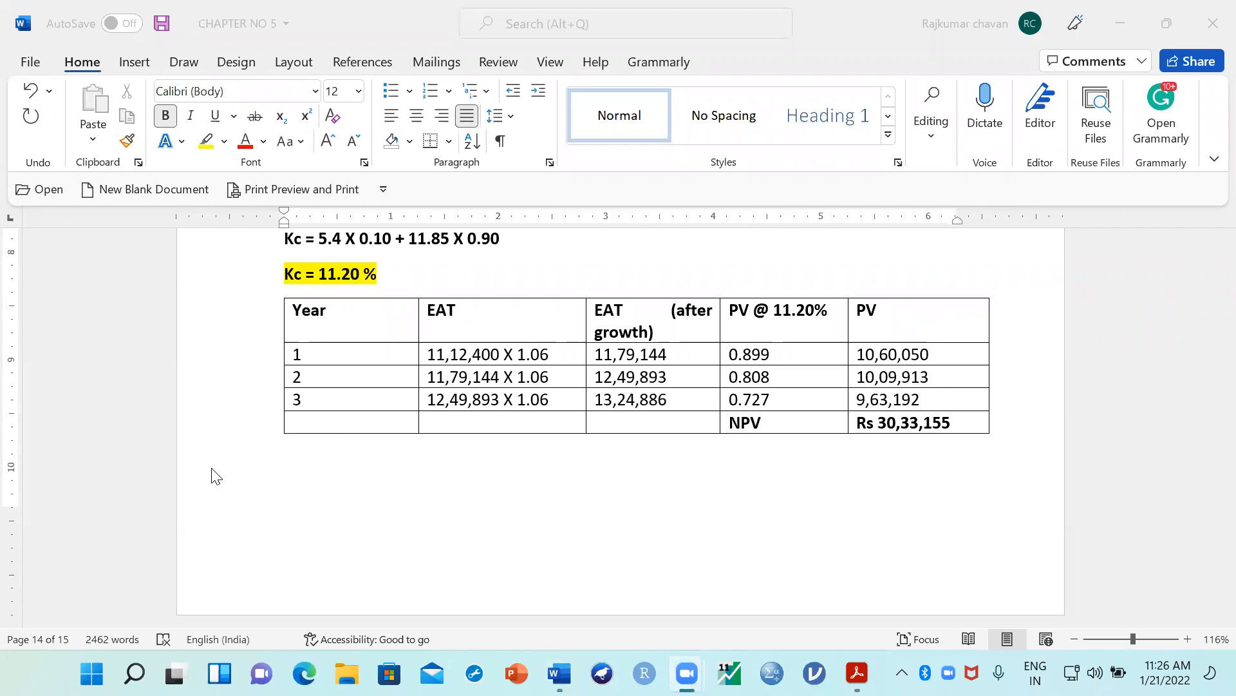
click(346, 456)
text(()
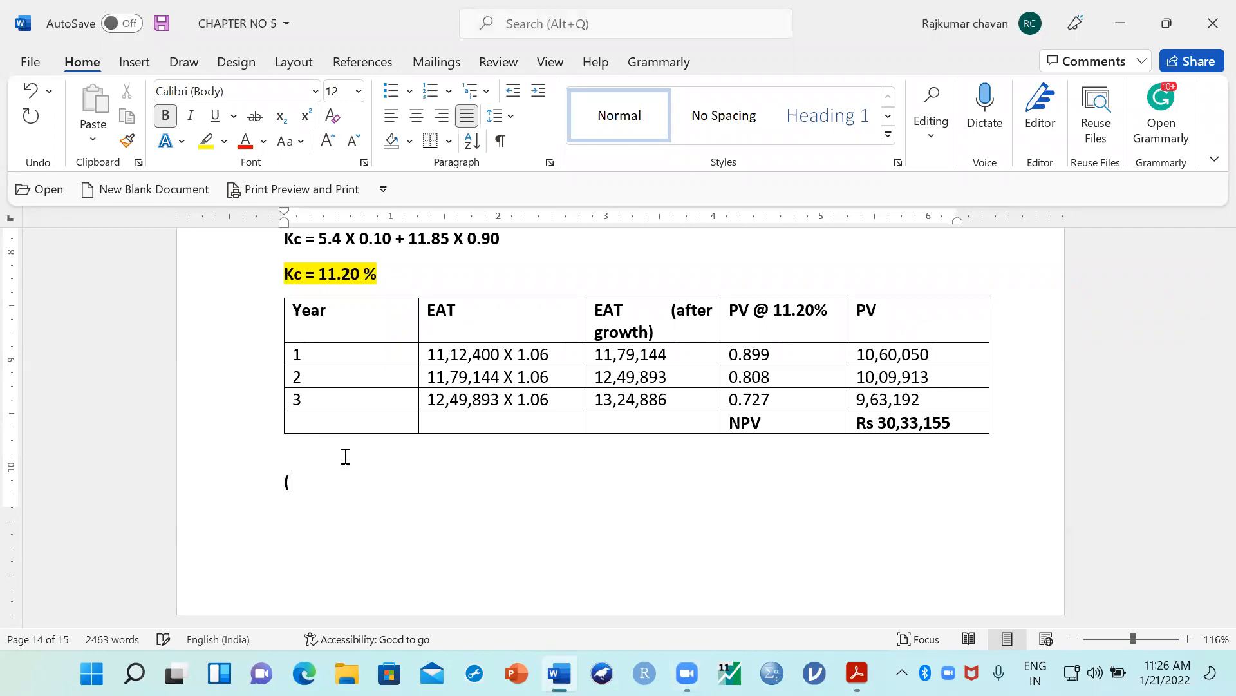
text(+) Tere)
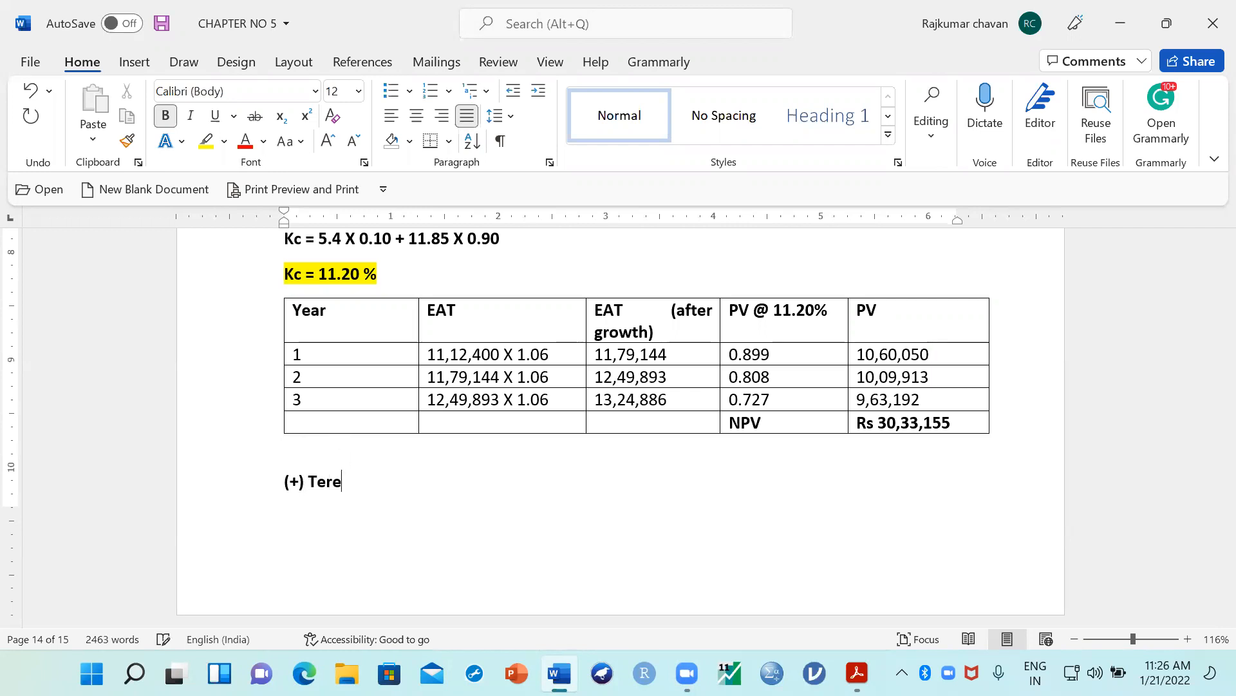
key(BackSpace)
key(BackSpace)
text(rminal )
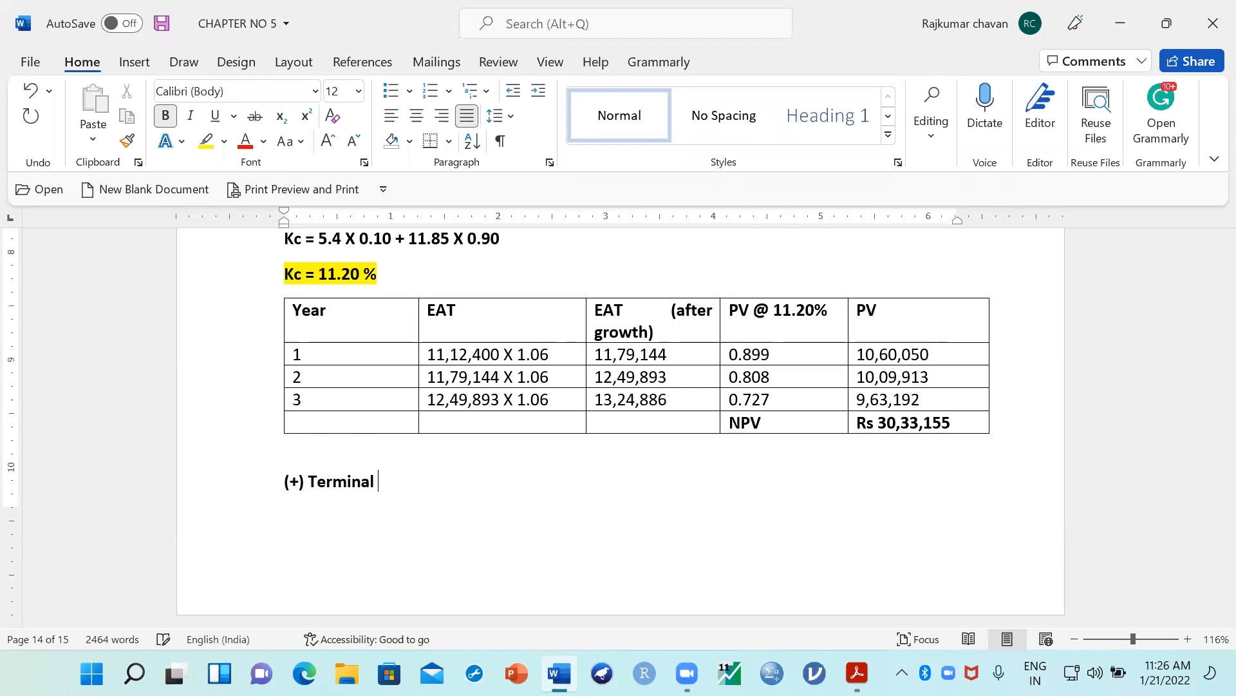
text(Value / Conti)
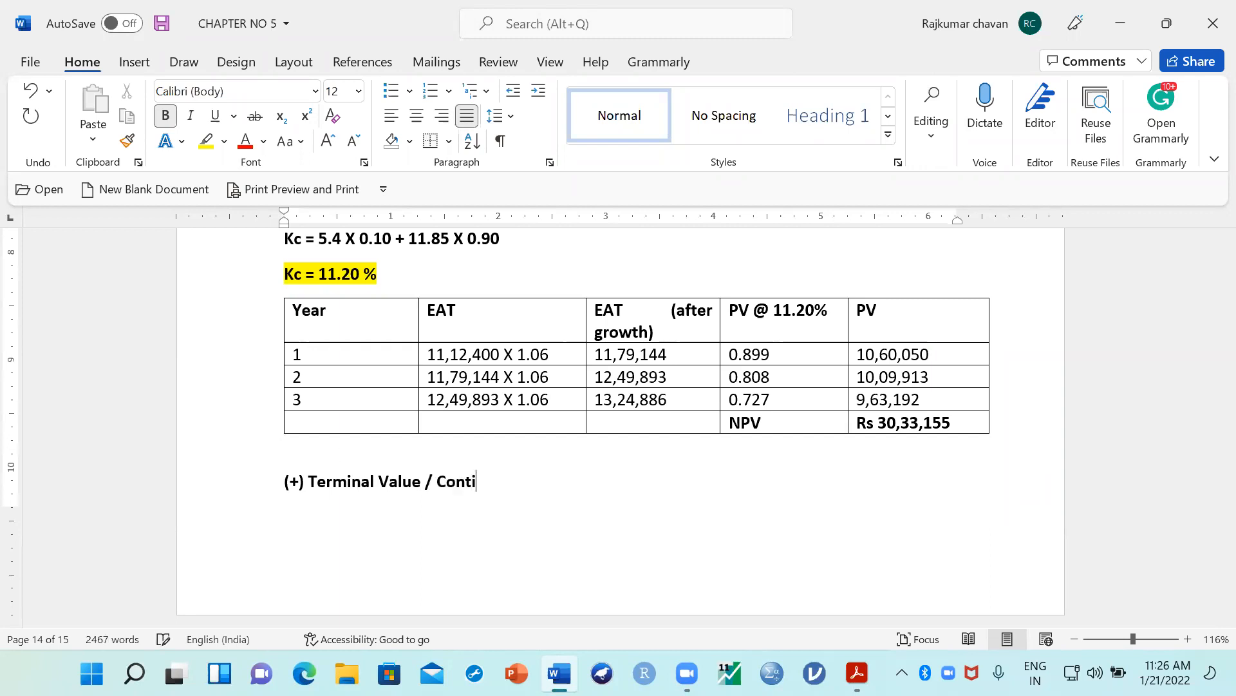
text(nuing Value)
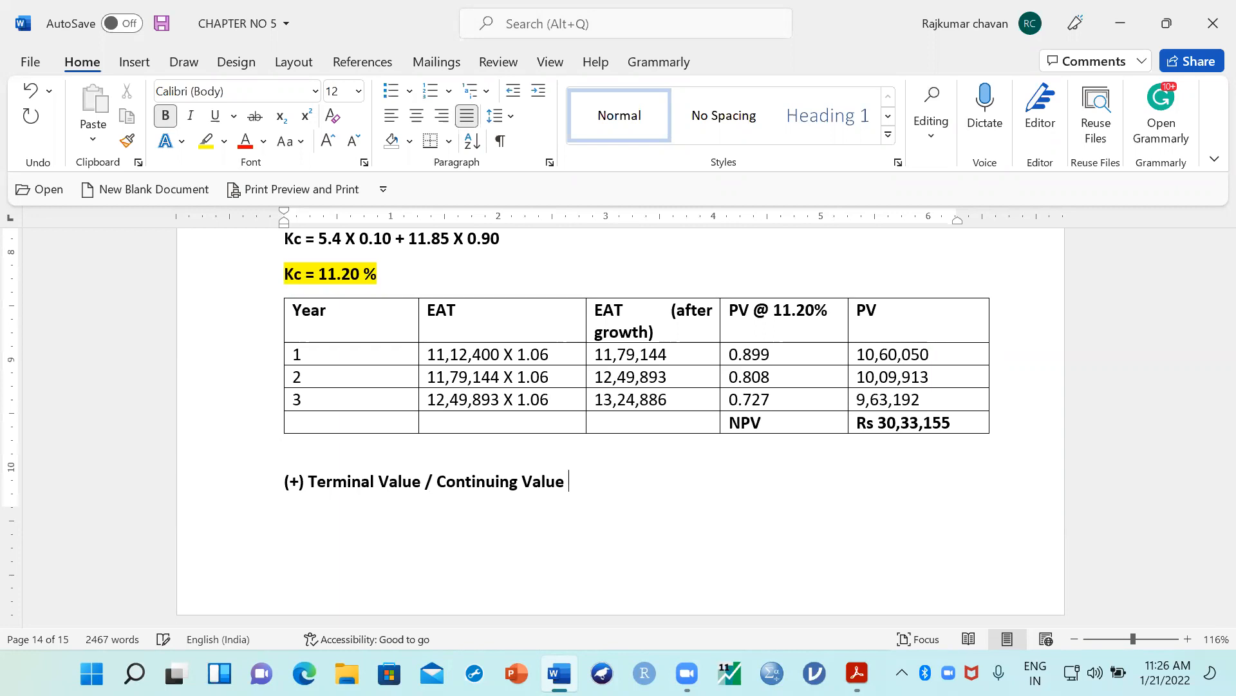
Step: Start the terminal value calculation after the label with the year 3 grown EAT, "(13,24,886 X"
scroll(362, 461, down, 2)
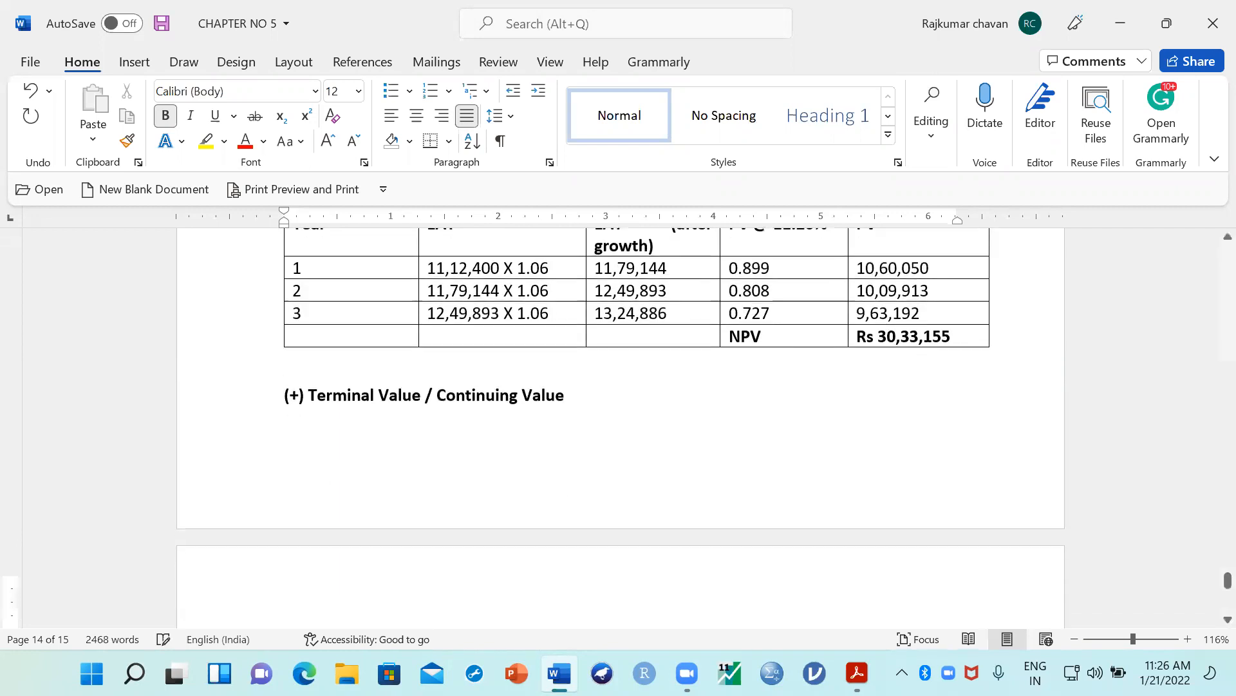
scroll(519, 570, up, 4)
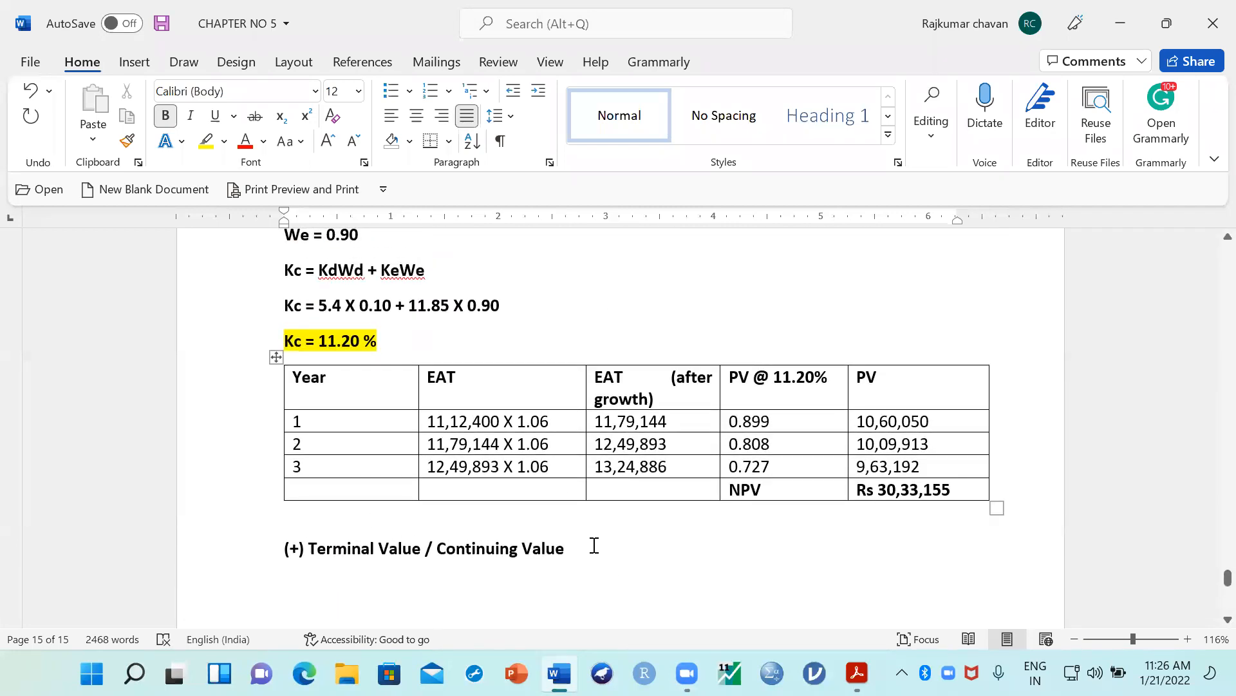
text(()
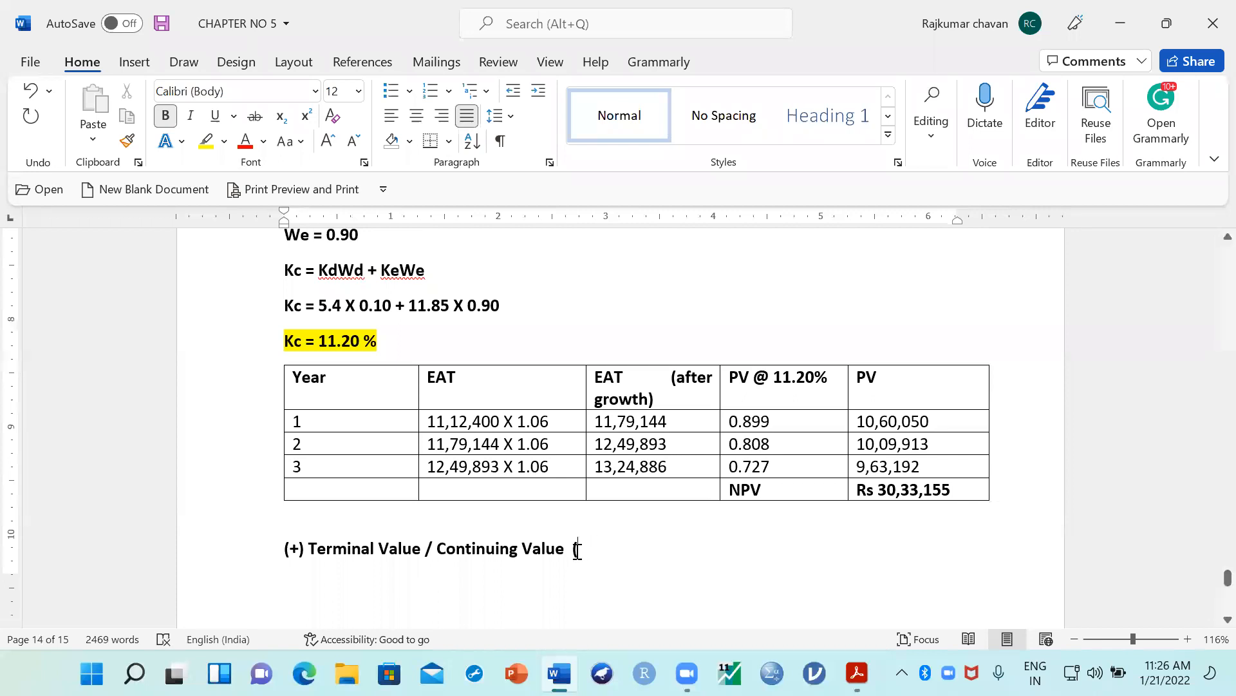
scroll(577, 549, down, 1)
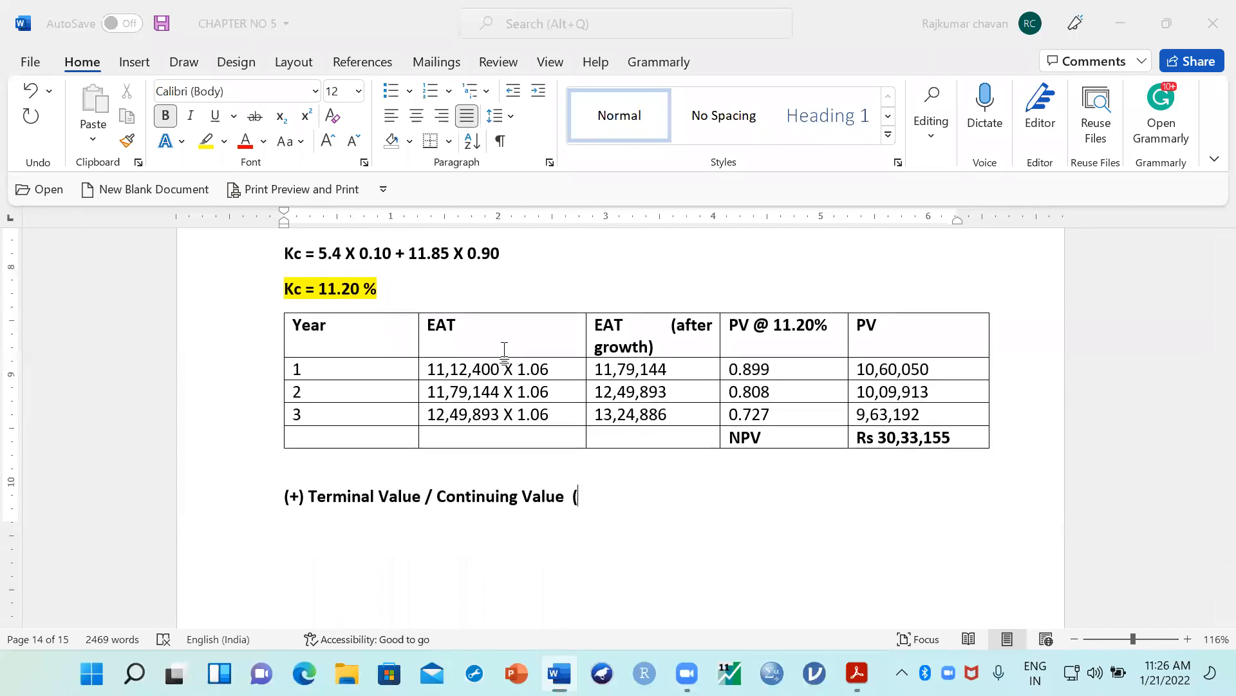
click(589, 500)
text(1)
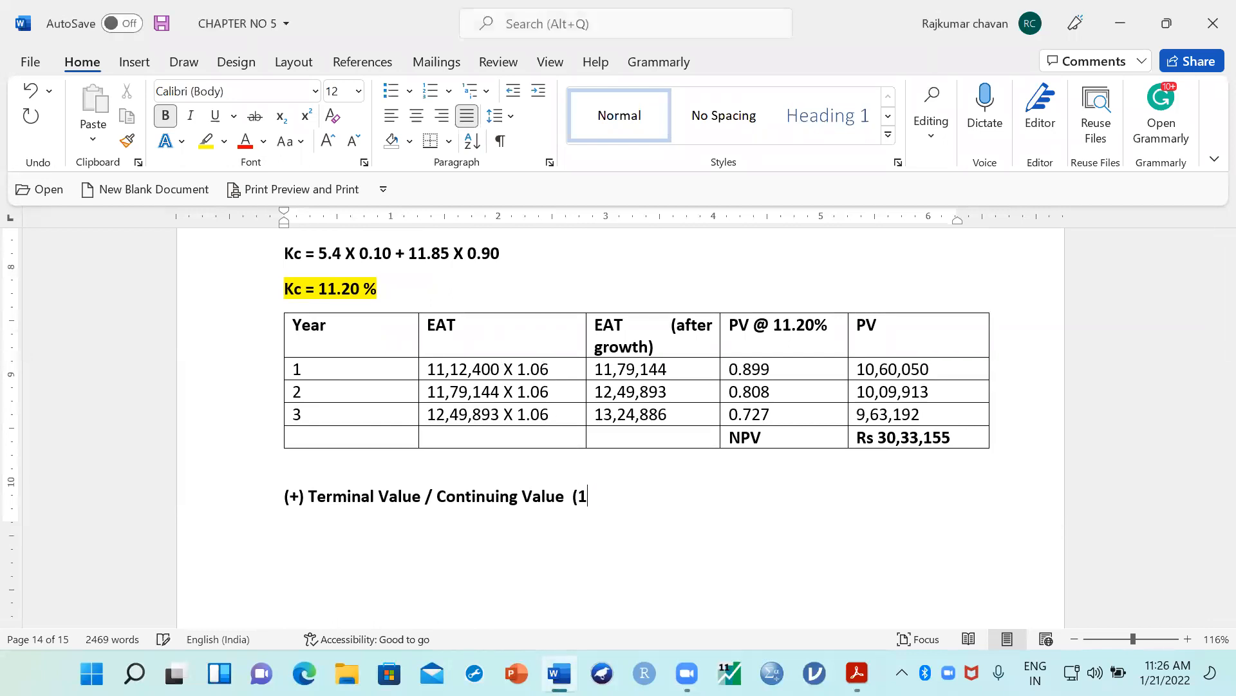
text(3,24,886 X)
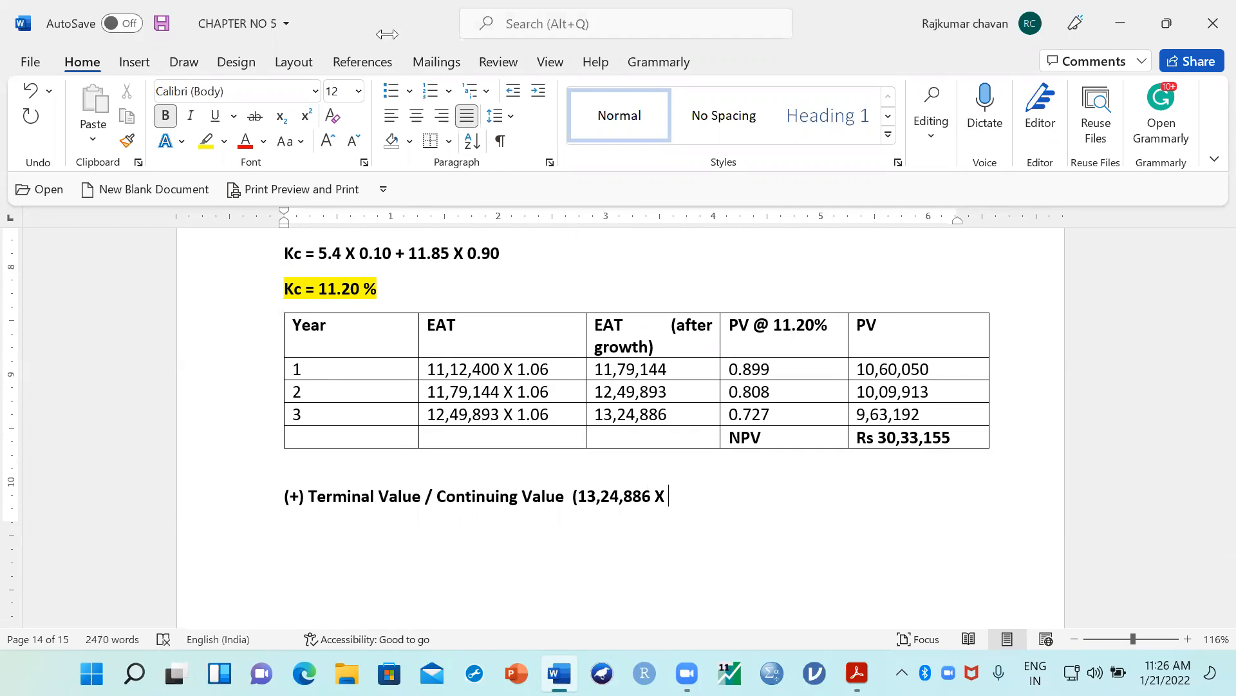
Step: Check the growth rate after year 3 in the question PDF and continue the terminal value formula with "1.03 / ("
click(387, 34)
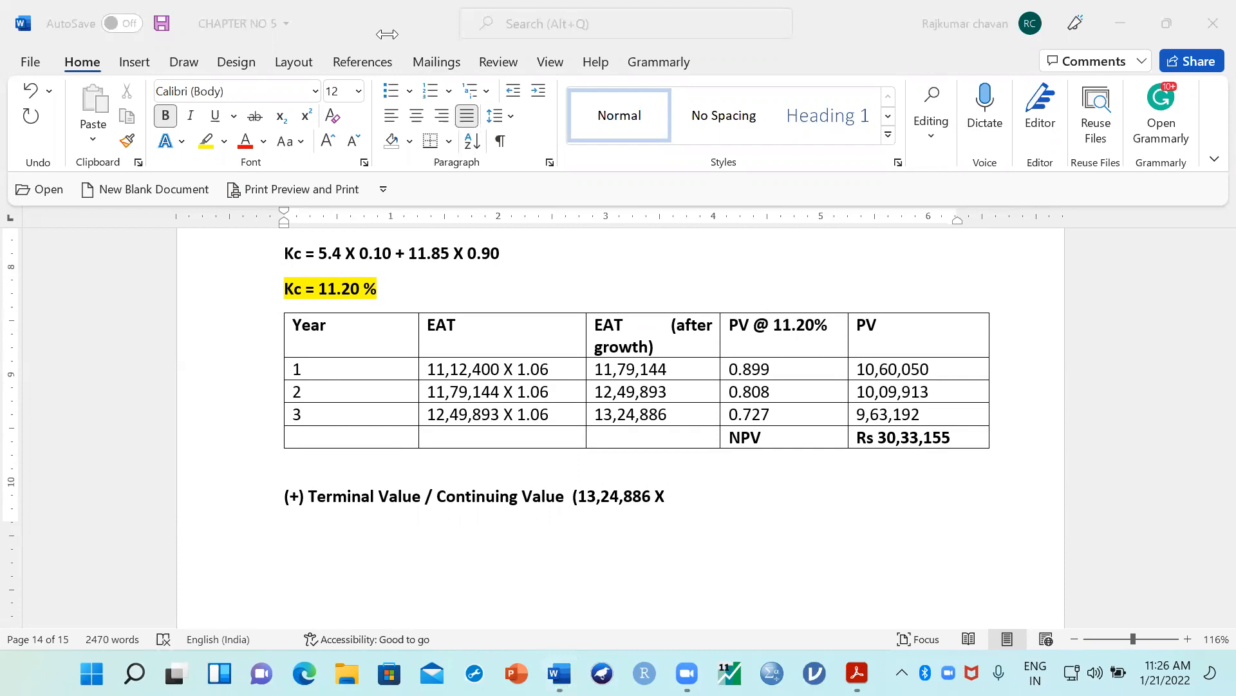
click(672, 496)
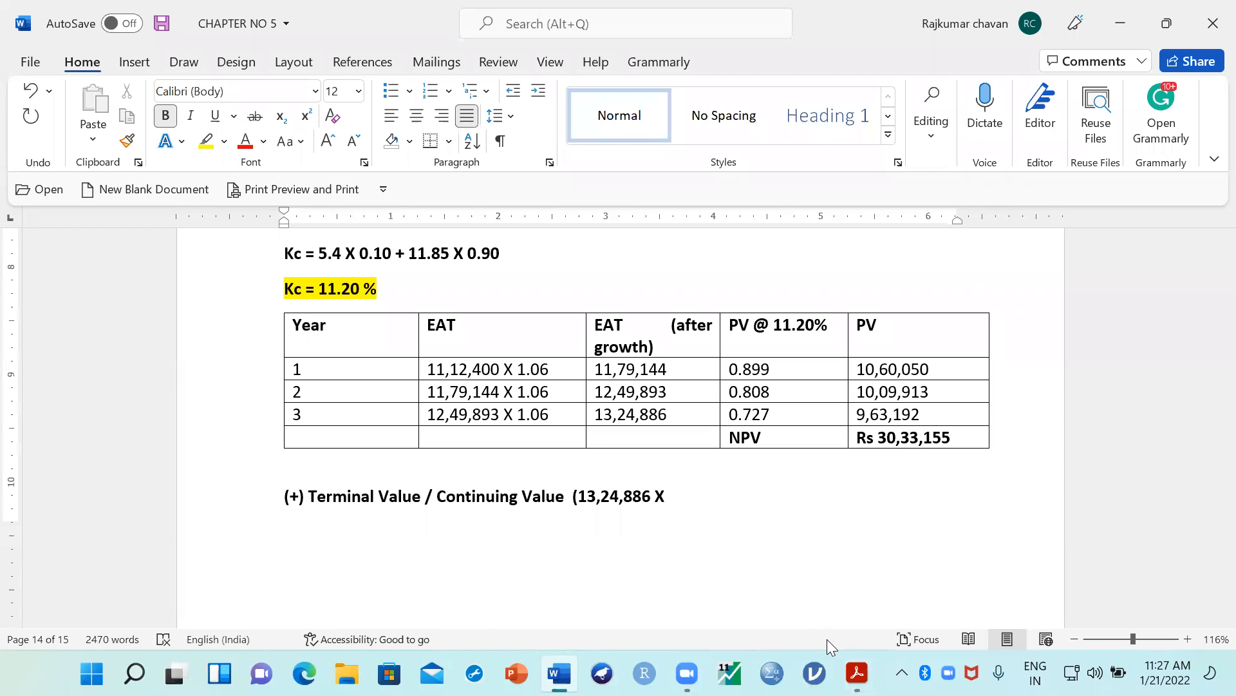
key(alt+Tab)
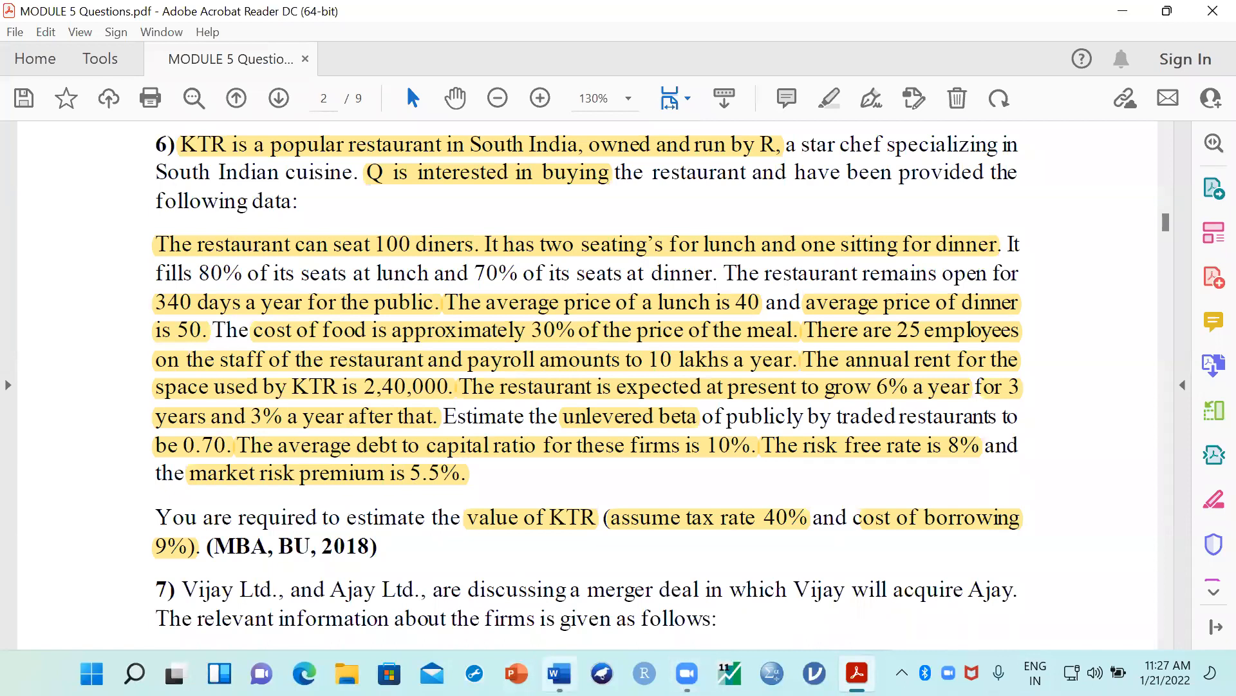
key(alt+Tab)
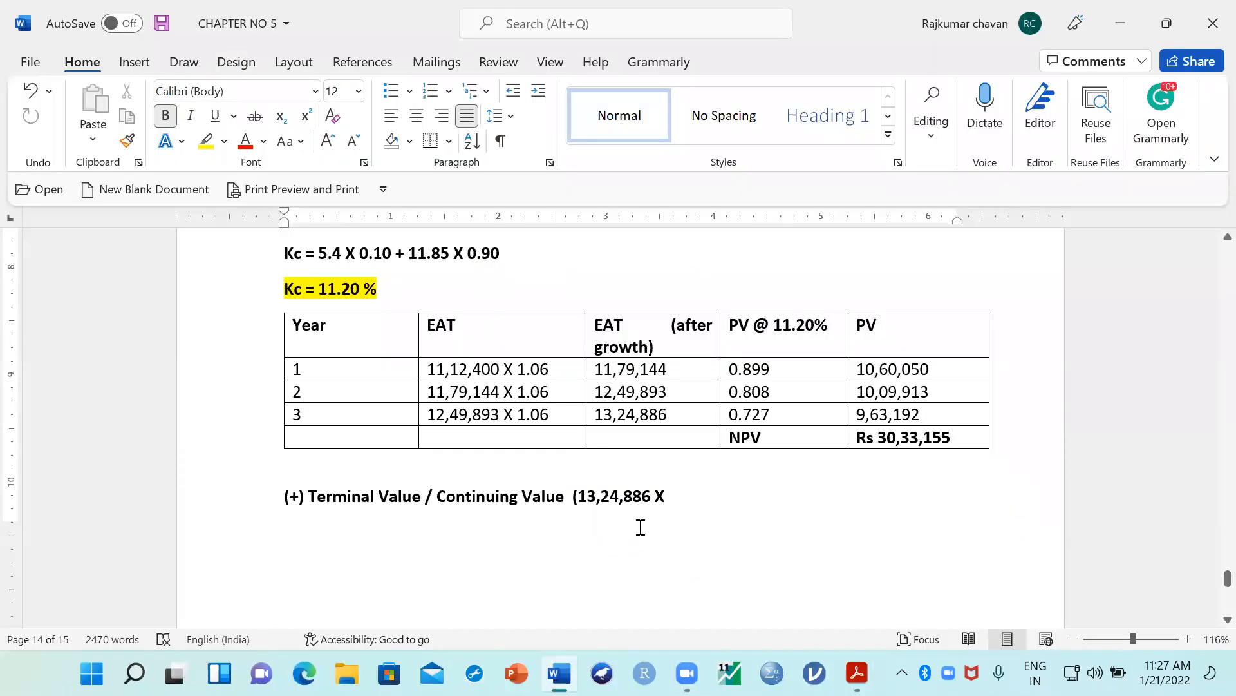
text(1.03 / ()
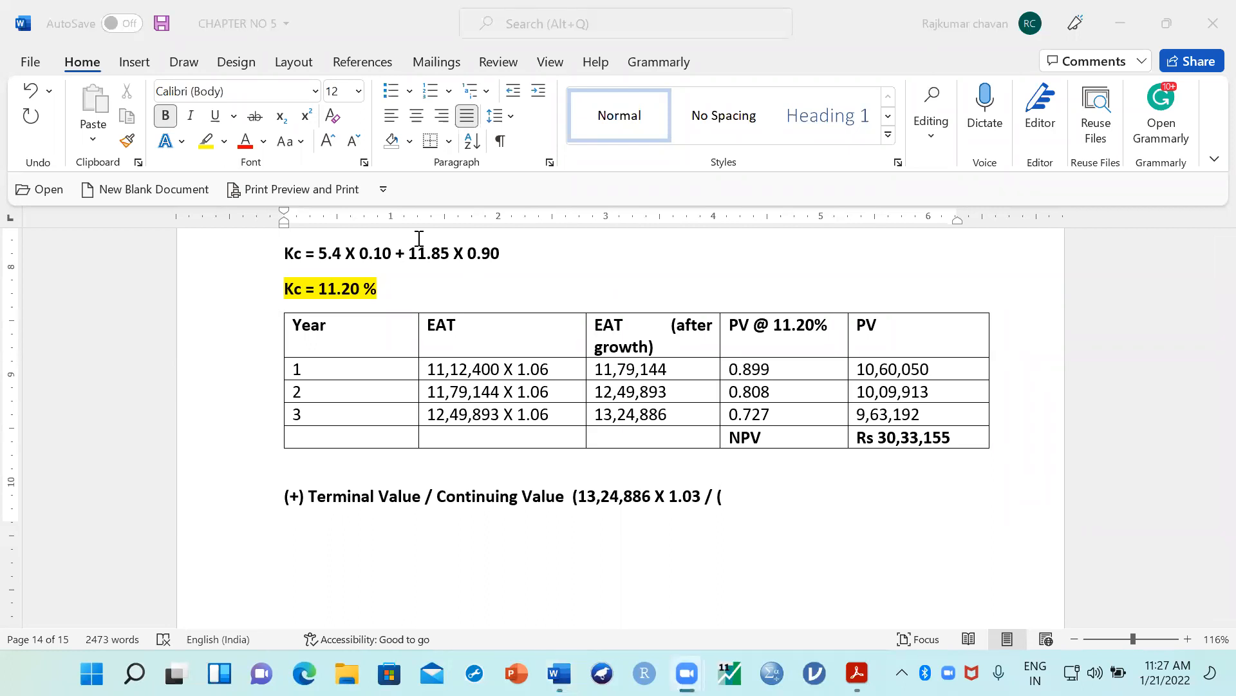
Step: Complete the terminal value formula with "0.112 – 0.03) X 0.727 =", using Kc less growth and the year 3 discount factor
click(733, 497)
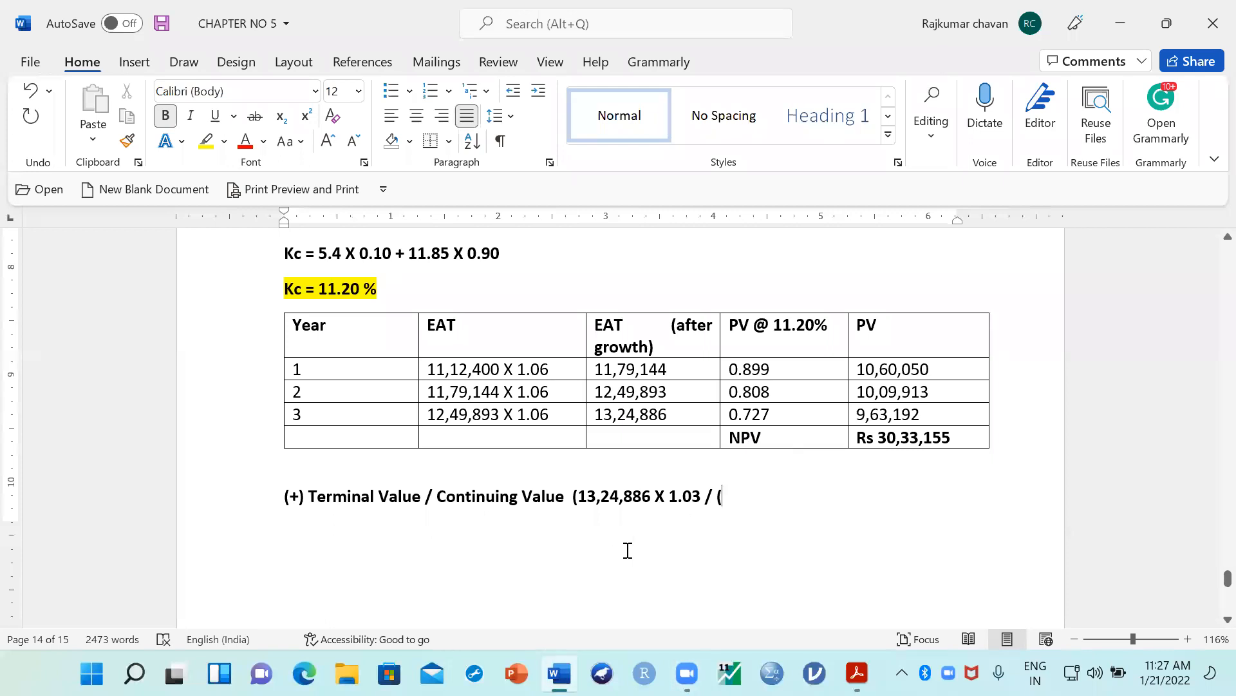
scroll(628, 551, up, 2)
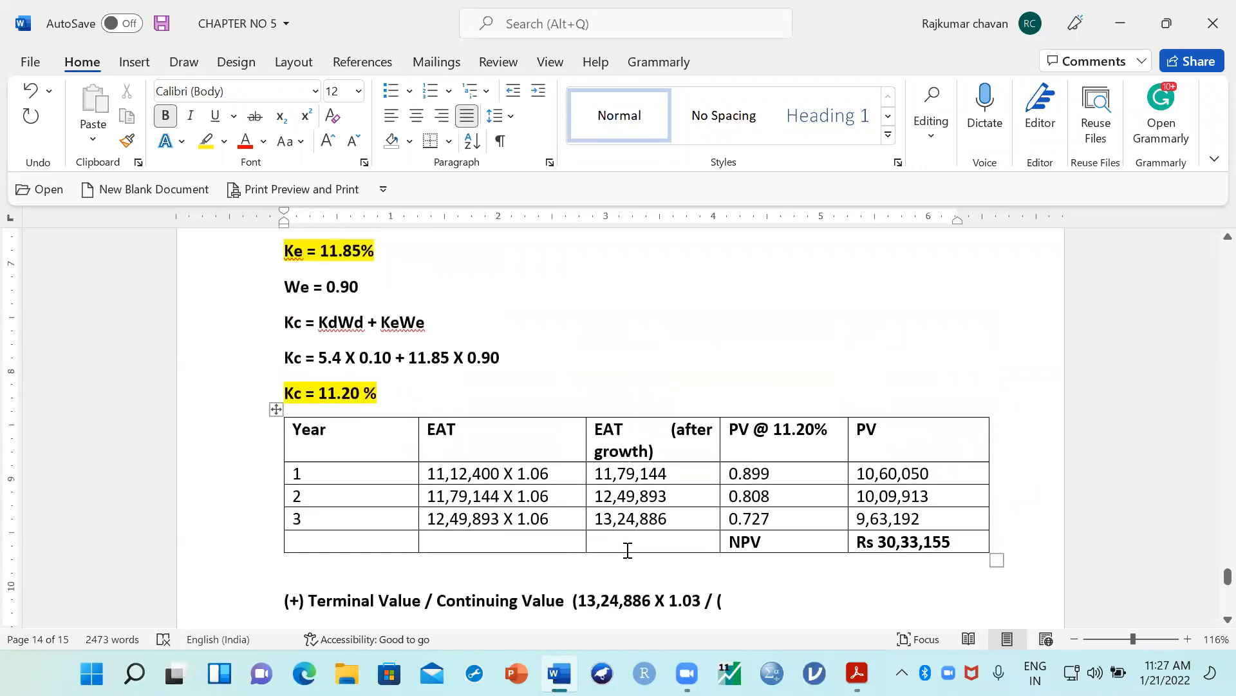
scroll(628, 550, down, 1)
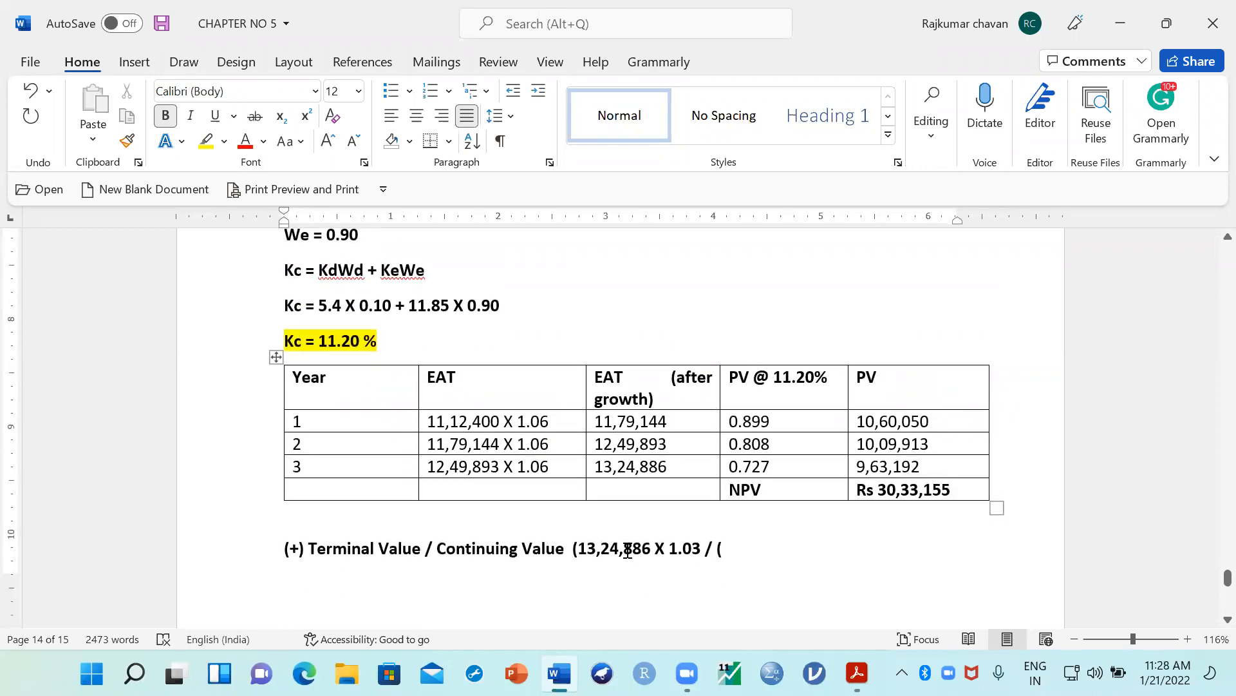
text(0.11)
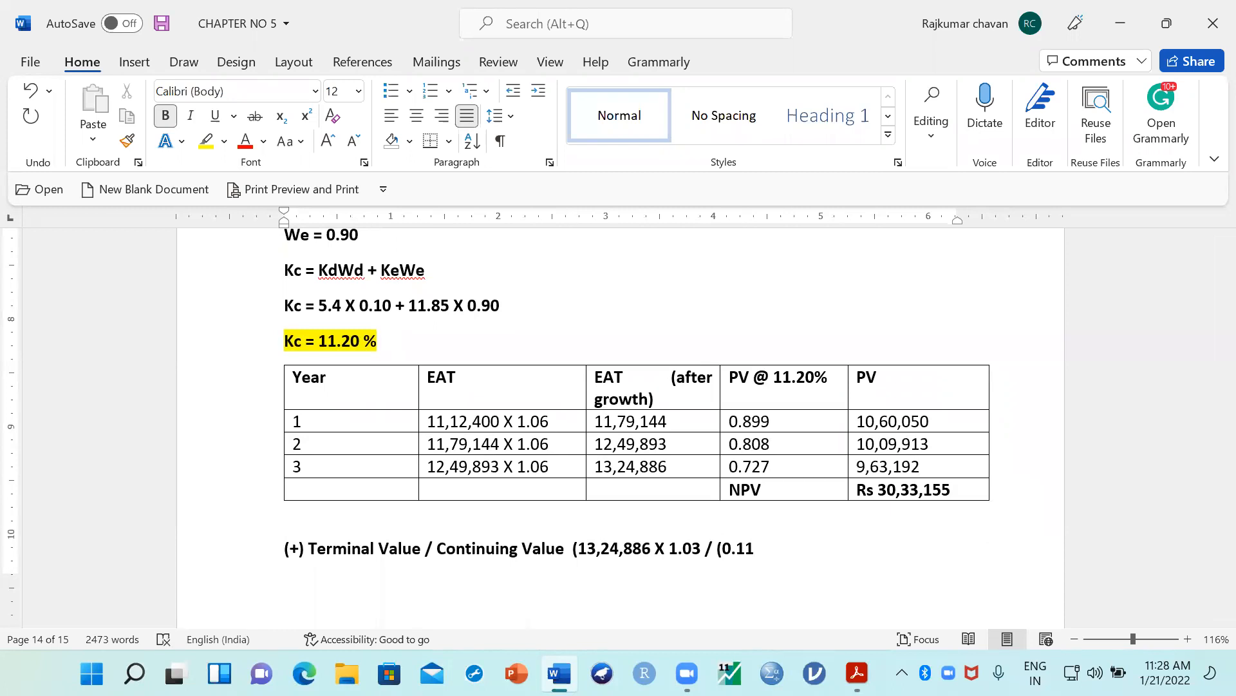
text(2 - )
text(0.03)
text() X)
text( 0.)
text(727)
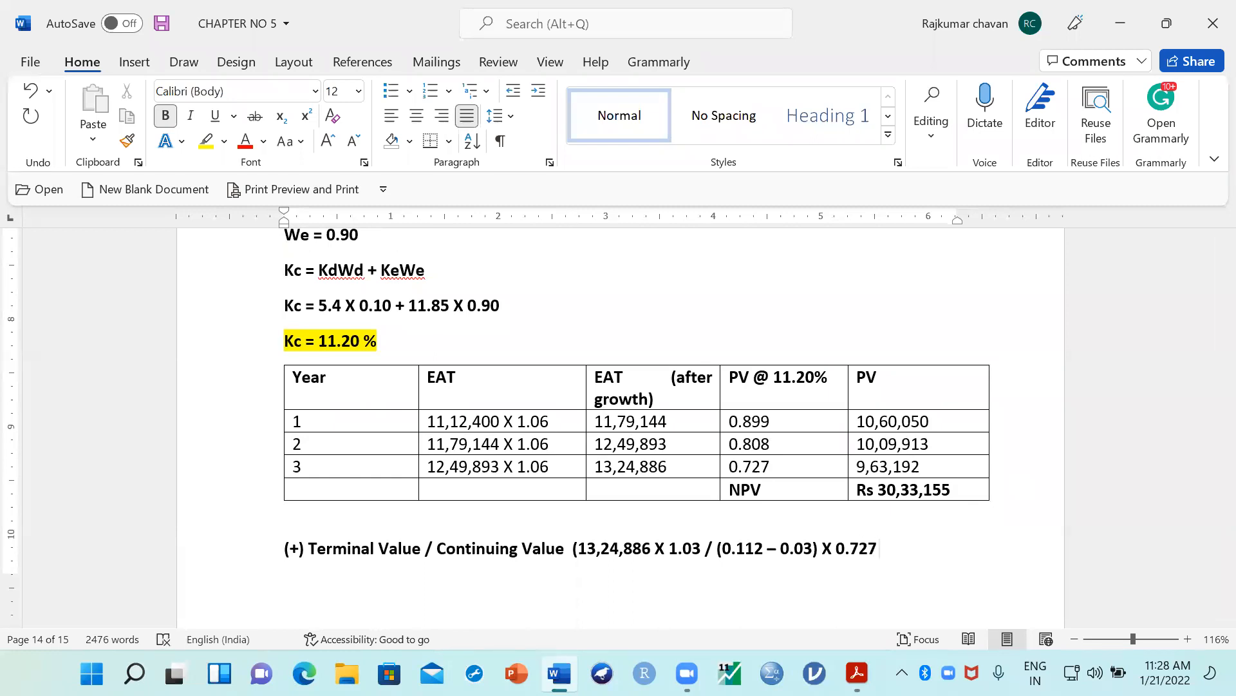
text( =)
Step: Remove the blank line between the table and the terminal value line
scroll(403, 482, down, 1)
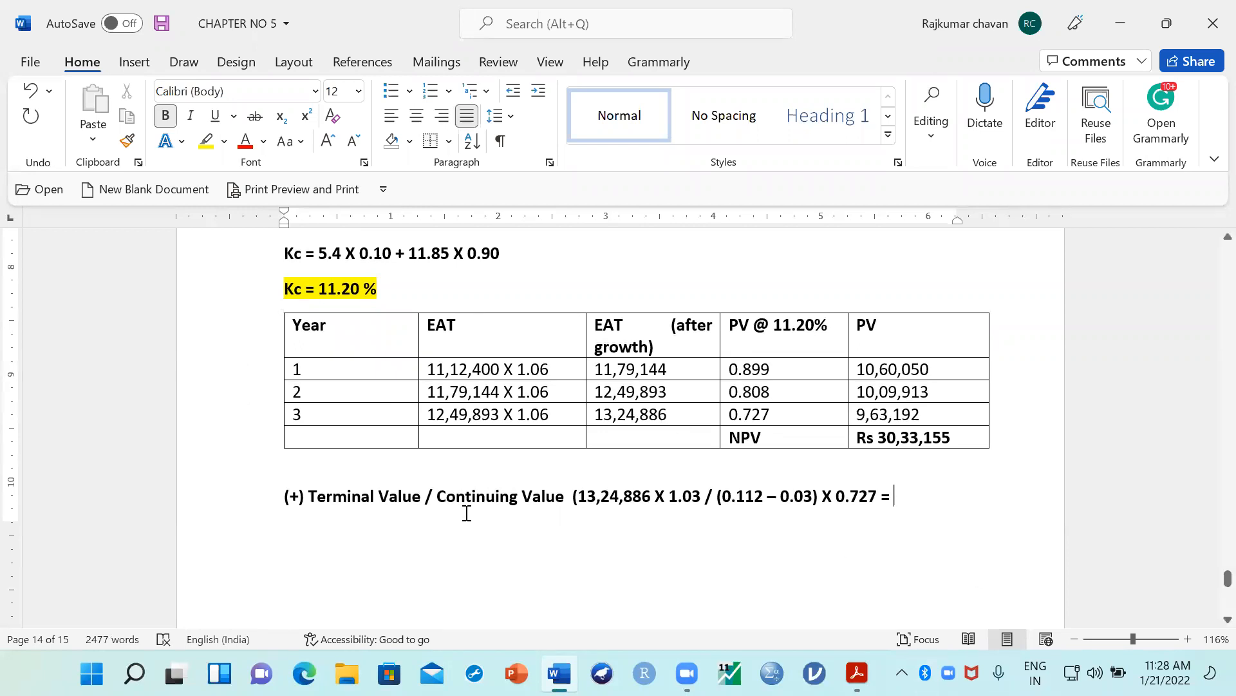
scroll(465, 511, down, 1)
scroll(467, 513, up, 1)
key(BackSpace)
Step: Enter 1,20,98,632 as the result at the end of the terminal value formula
click(919, 464)
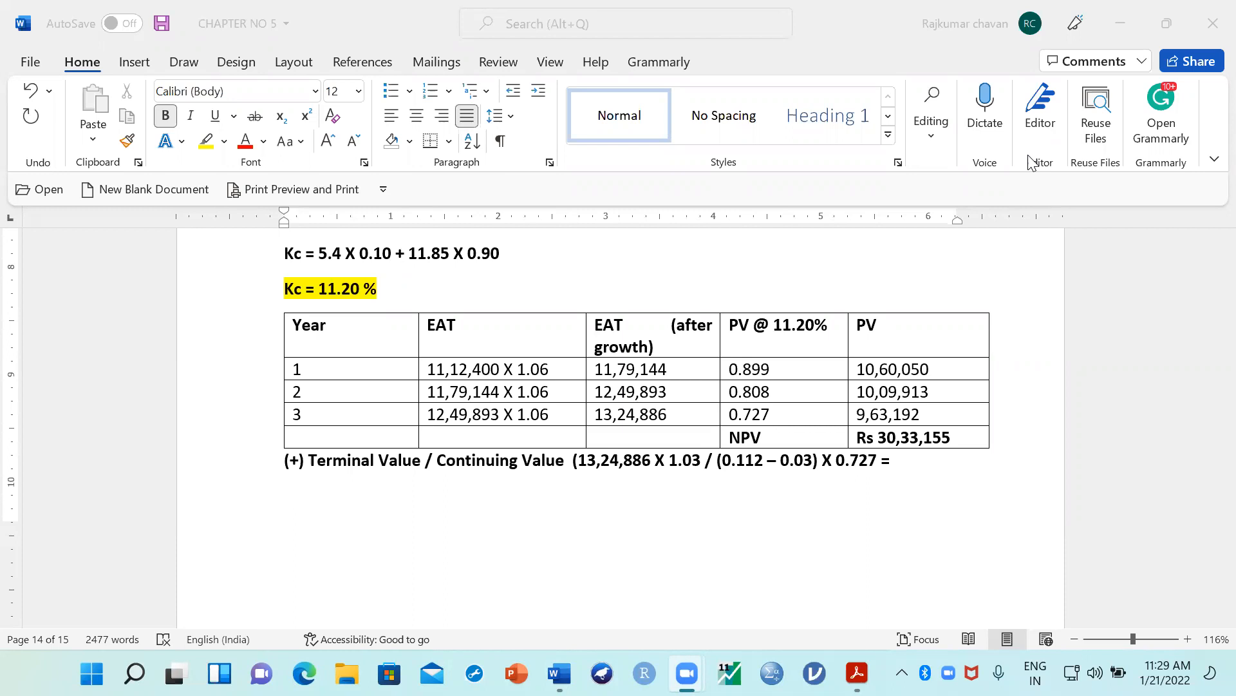
click(913, 469)
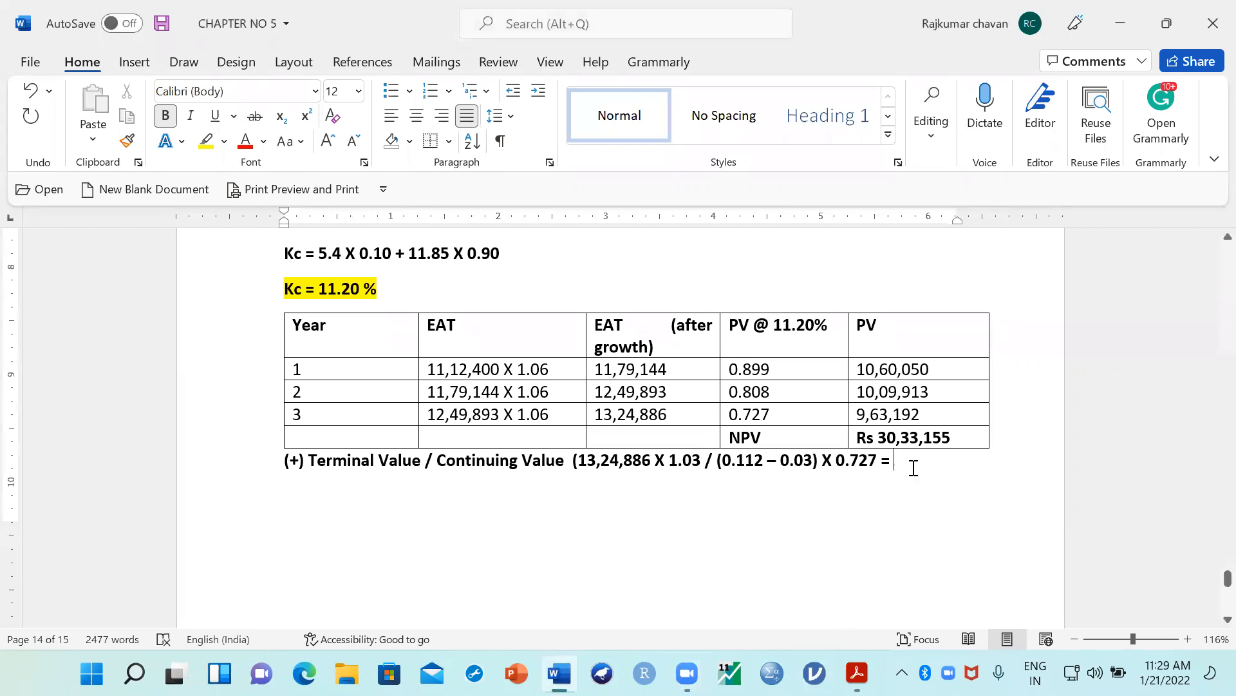
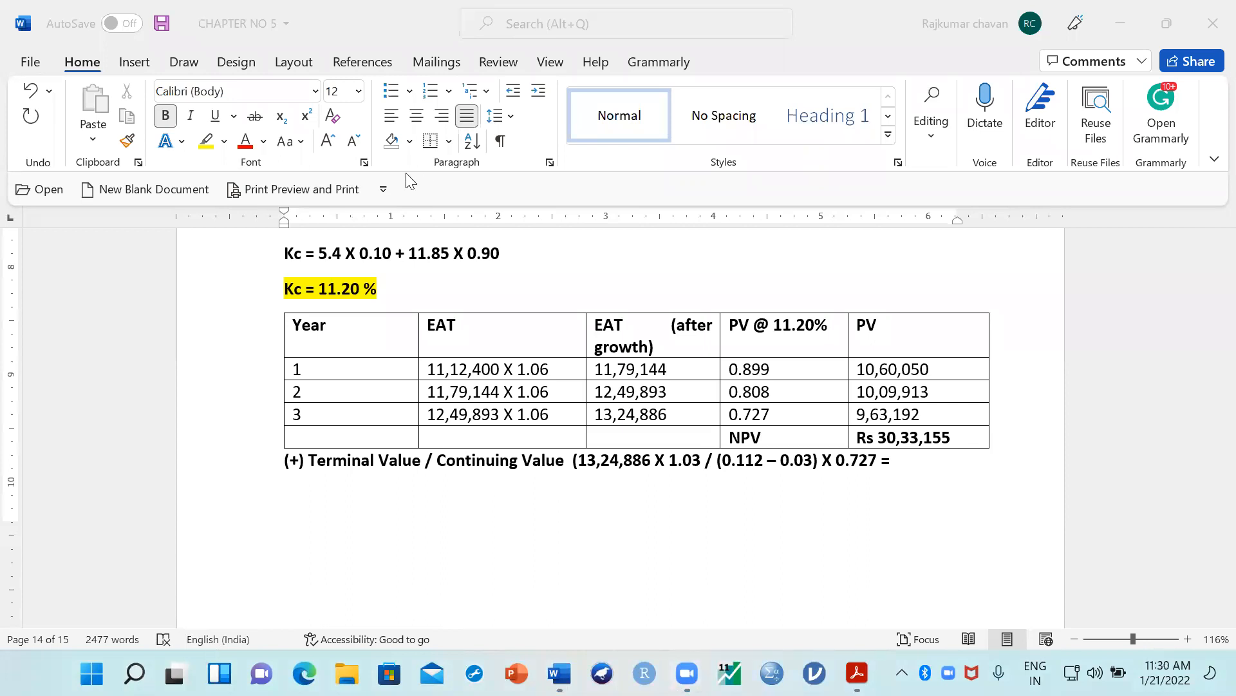
click(898, 467)
click(910, 469)
text(1,)
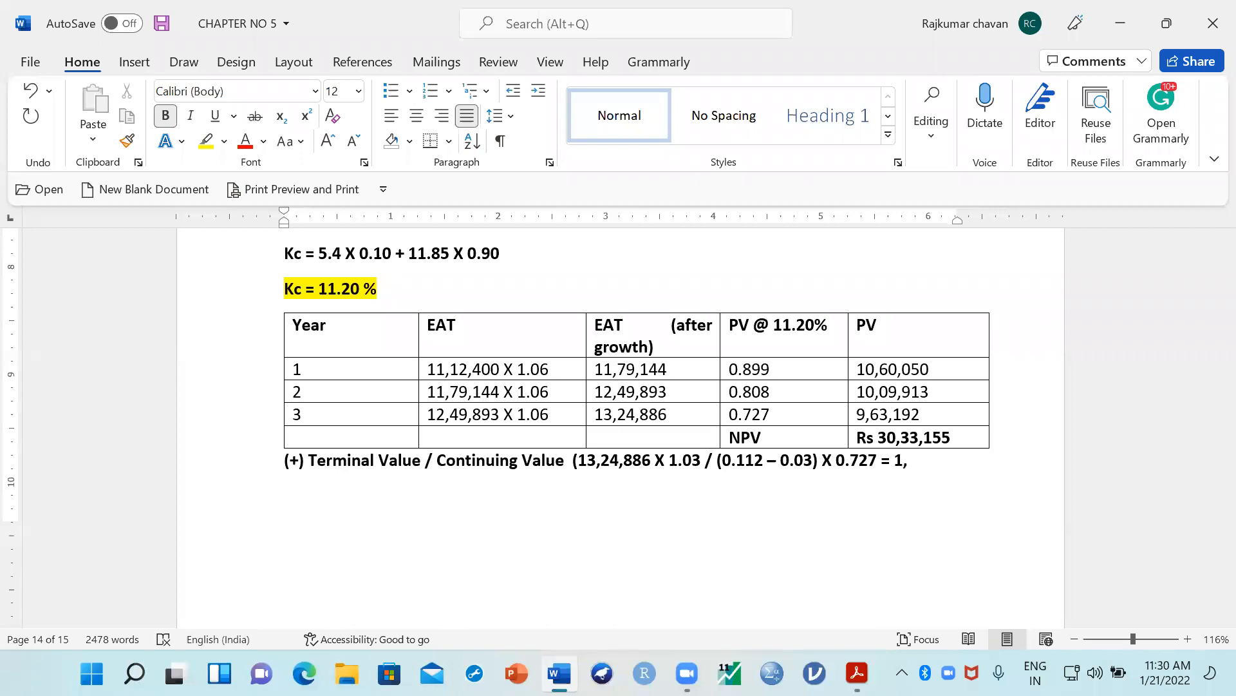
text(20)
text(,)
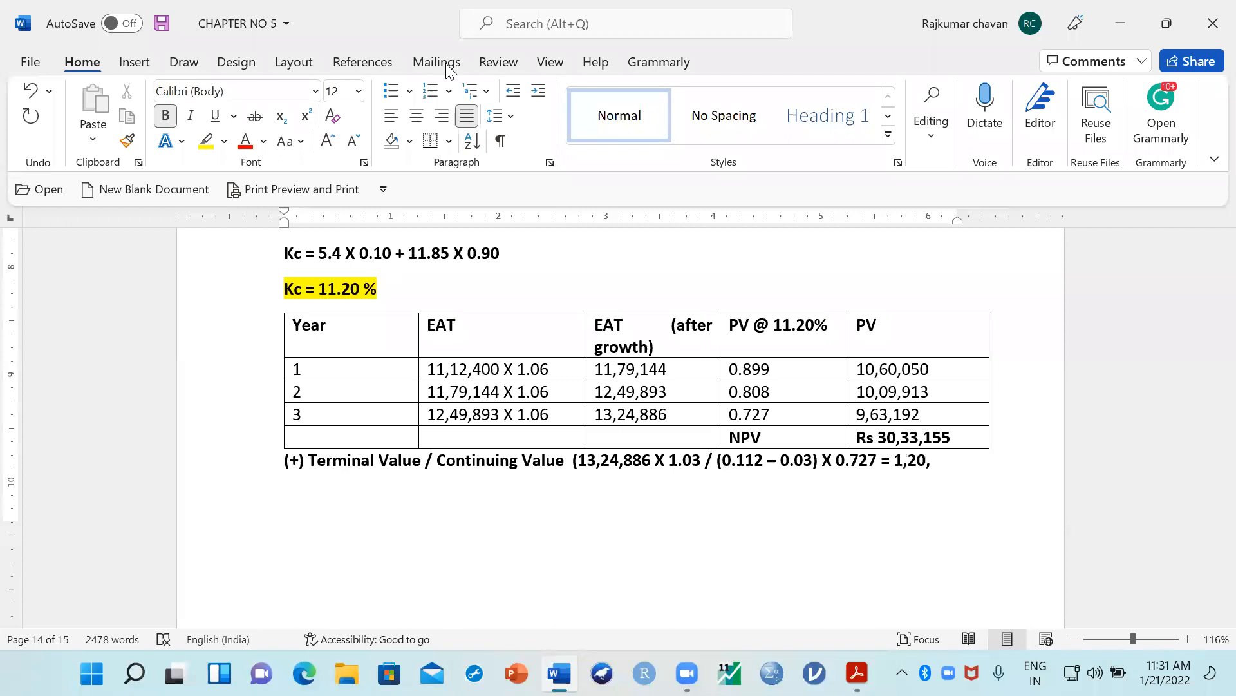
text(98,632)
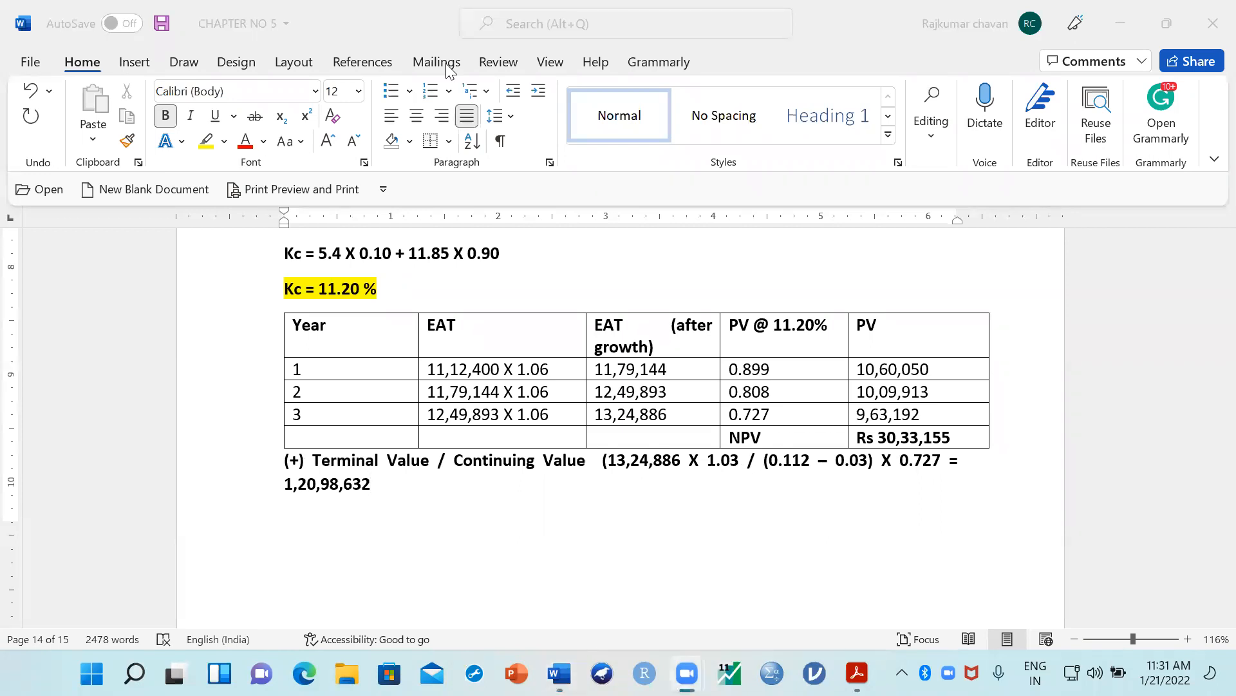
click(408, 488)
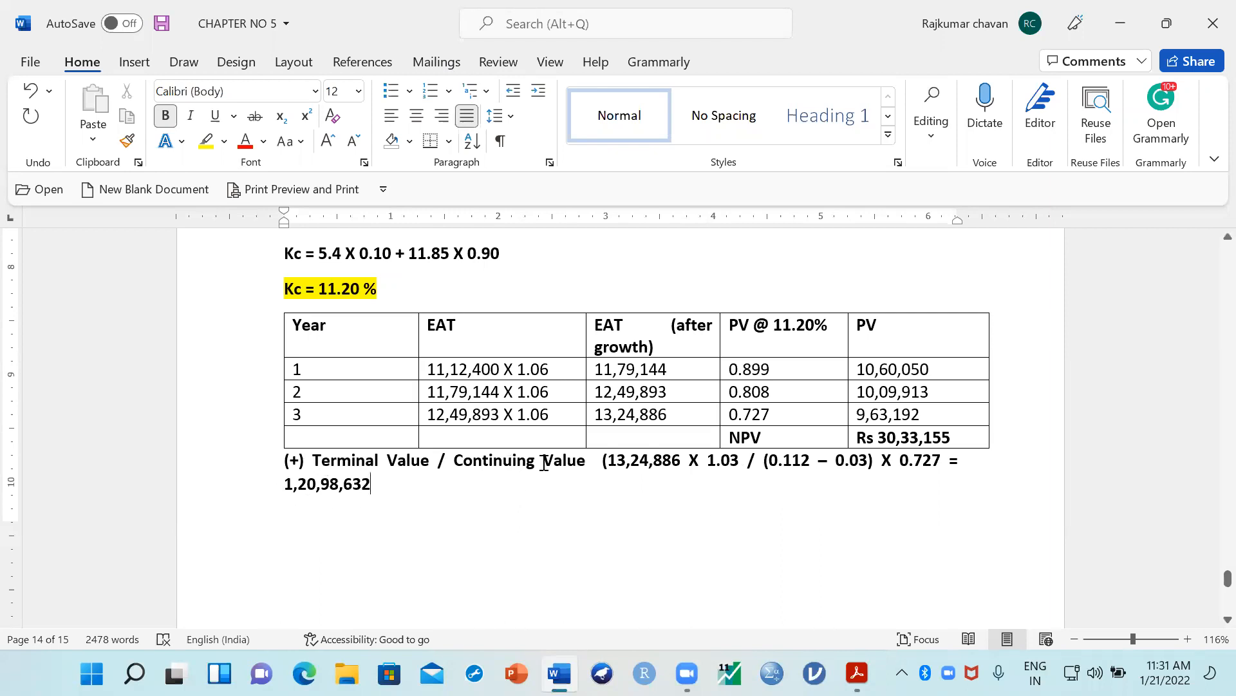
Step: Remove the bold from the terminal value calculation and delete the extra space before its opening bracket
drag(602, 461, 496, 479)
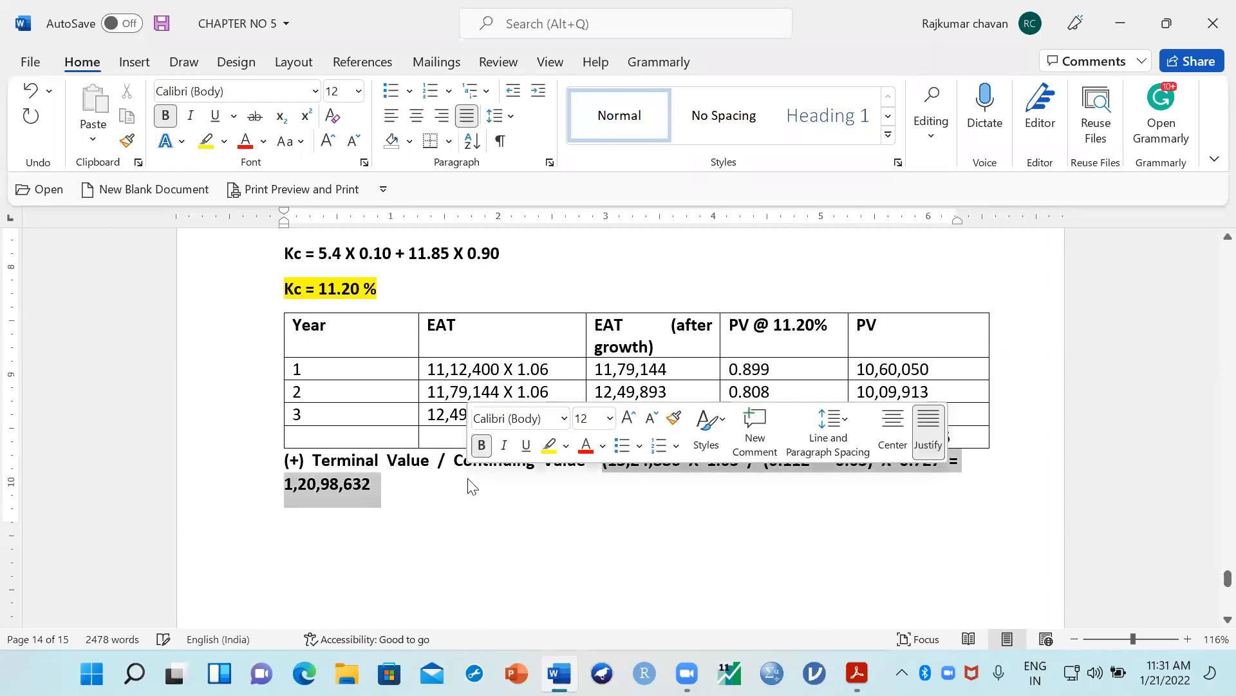
click(483, 444)
click(606, 461)
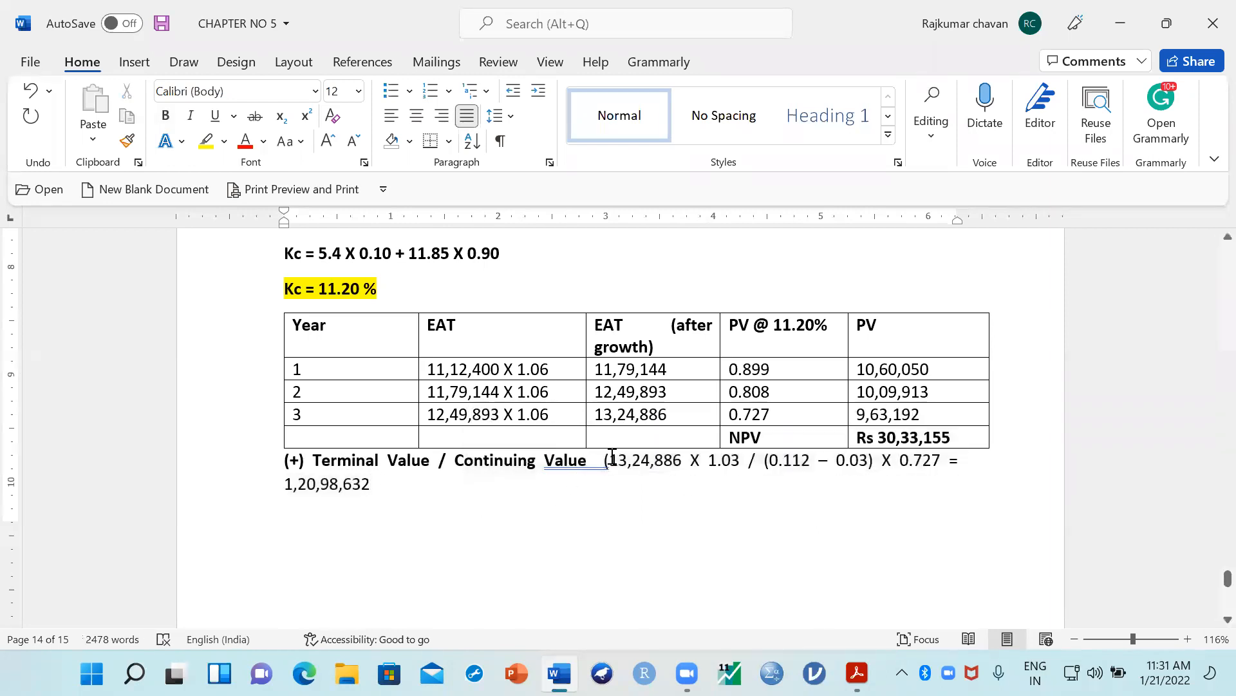
key(BackSpace)
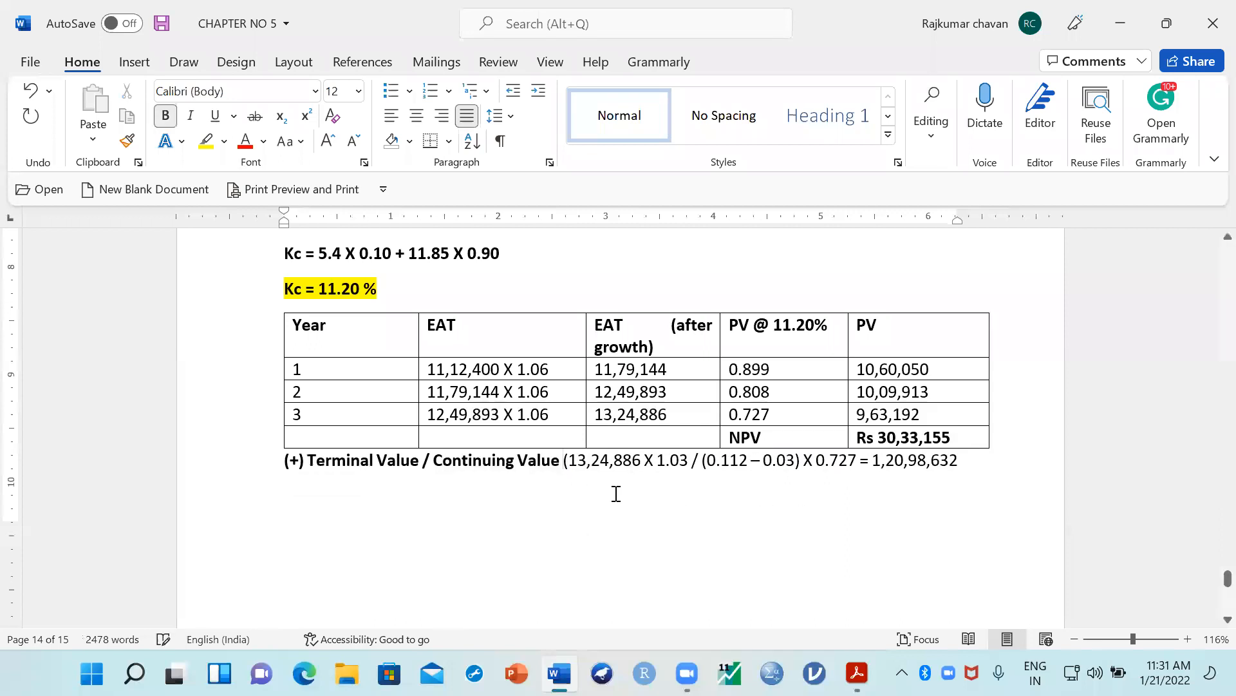
Step: Add a new line below the terminal value reading "Sum of Total Value", followed by an equals sign spaced far across
click(978, 466)
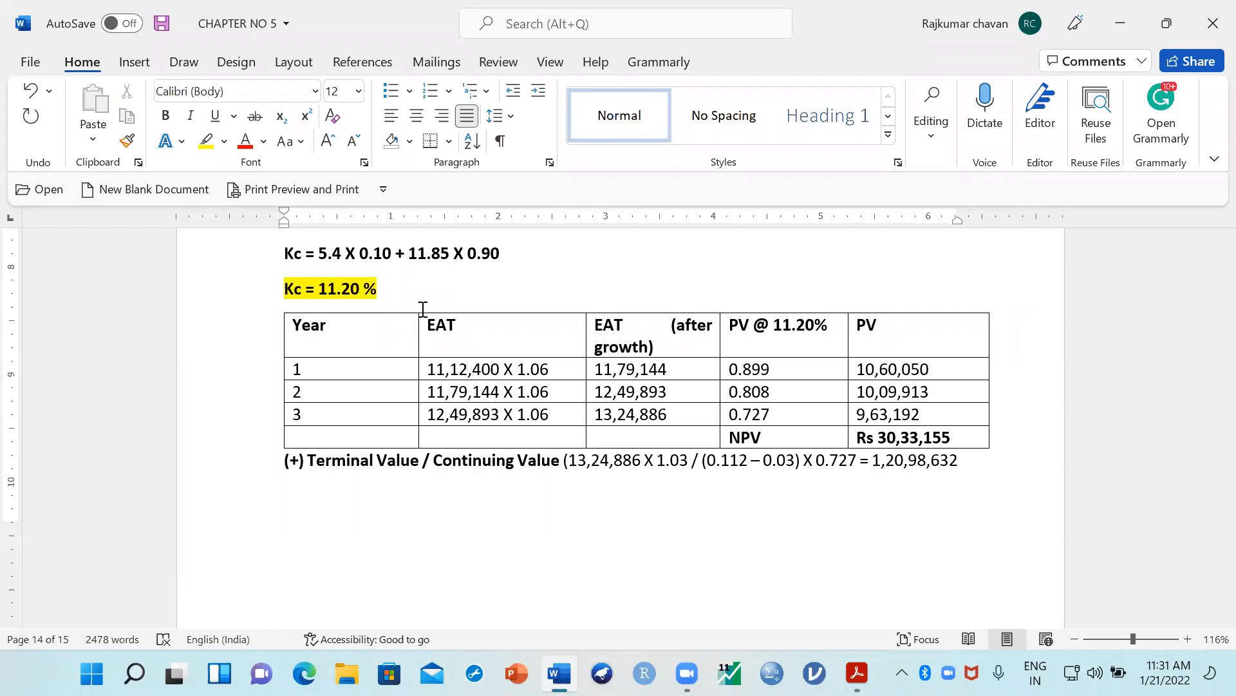
key(Return)
text(Sum of Total Value)
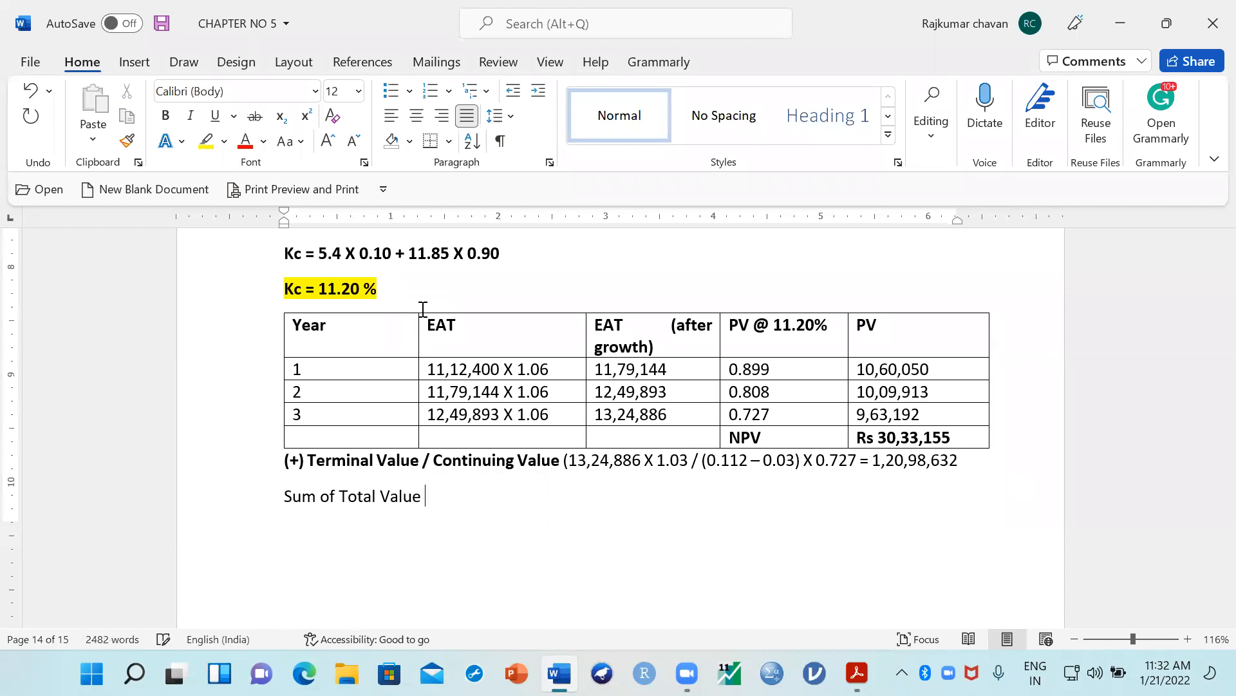
key(Tab)
key(Tab)
key(Tab)
key(Tab)
key(Tab)
key(Tab)
key(Tab)
key(Tab)
key(Tab)
key(BackSpace)
text(=)
click(868, 497)
Step: Insert "(NPV + TV)" directly after the "Sum of Total Value" label
click(426, 500)
text((NPV + TV))
scroll(481, 535, up, 2)
scroll(336, 528, down, 3)
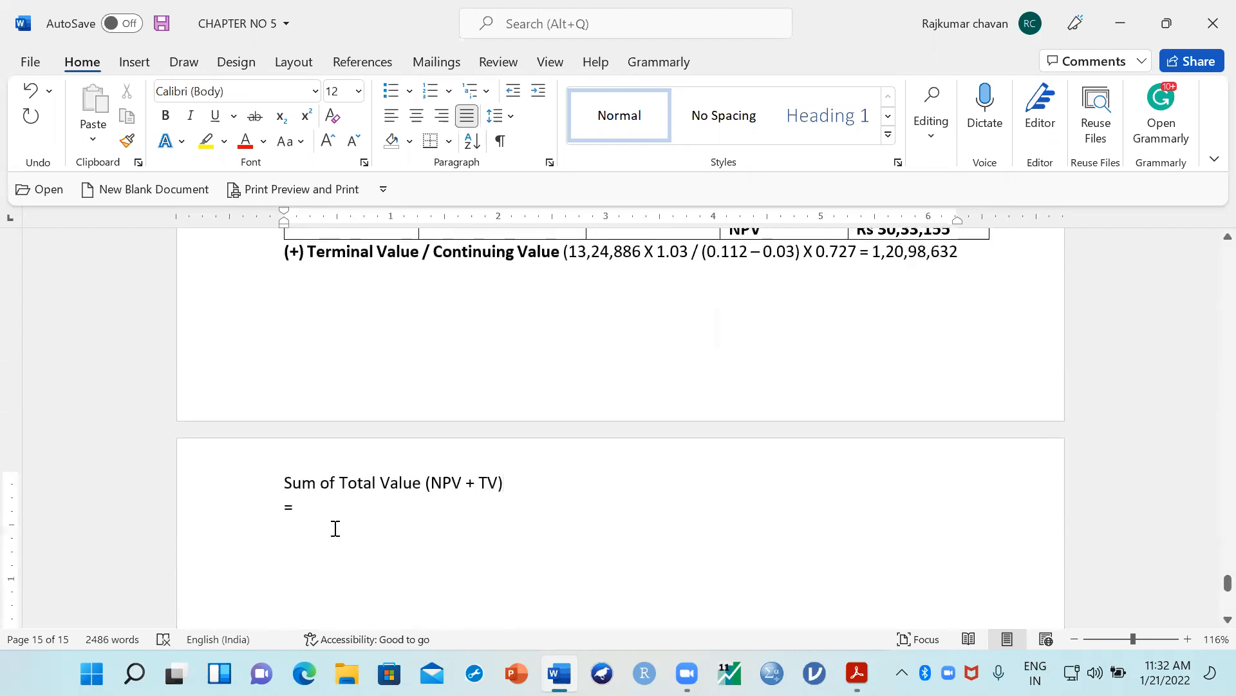
Step: Try to pull the "Sum of Total Value" line back up to the page holding the terminal value
click(282, 487)
key(BackSpace)
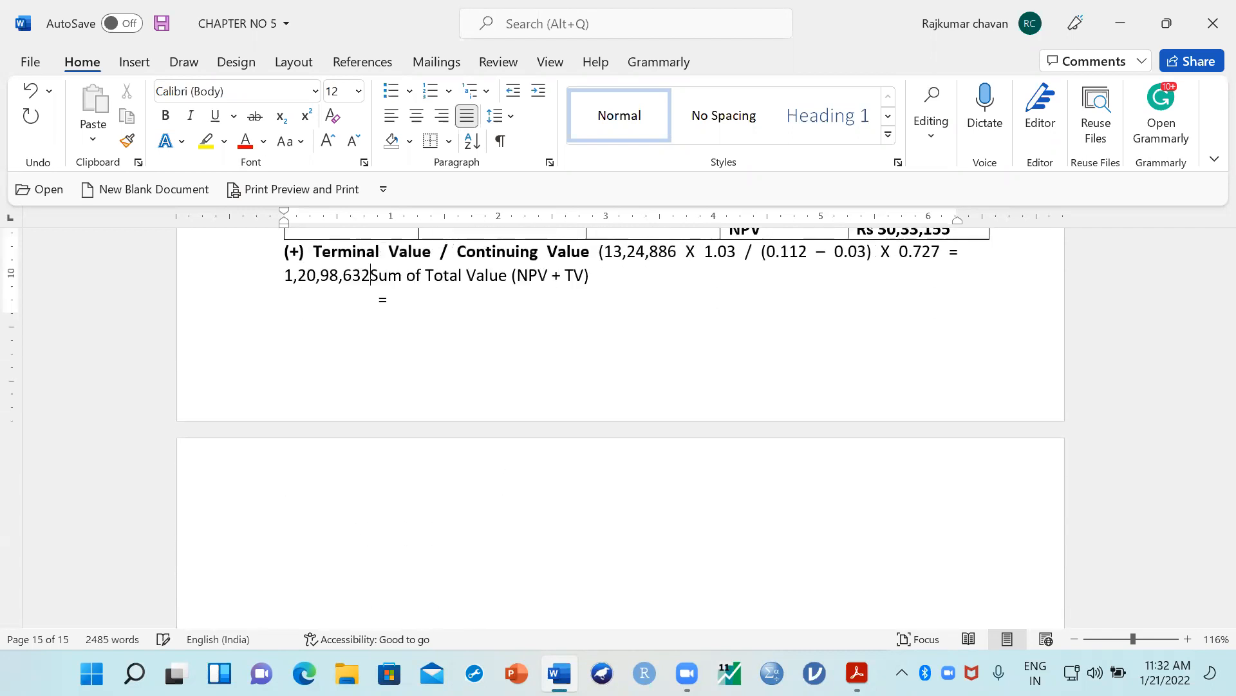
scroll(436, 533, up, 3)
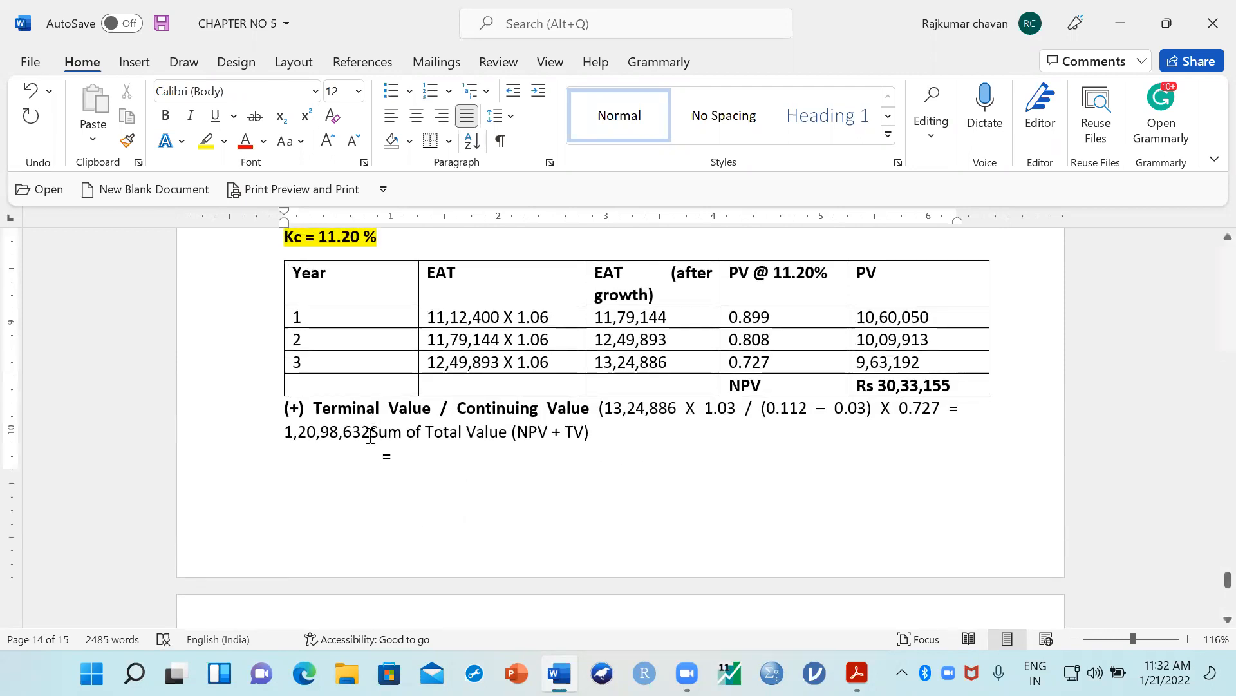
key(ctrl+Return)
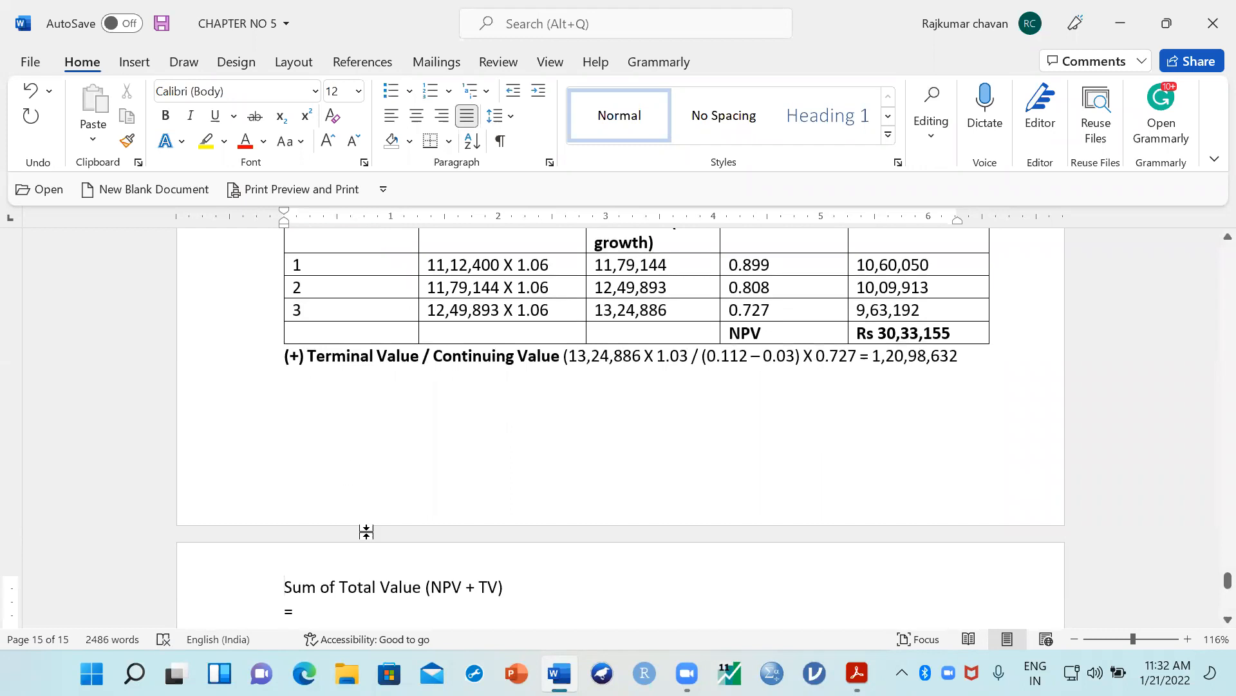
Step: Enter Rs 1,51,31,788 after the equals sign of the total value and highlight that result line in yellow
scroll(347, 509, down, 3)
click(329, 488)
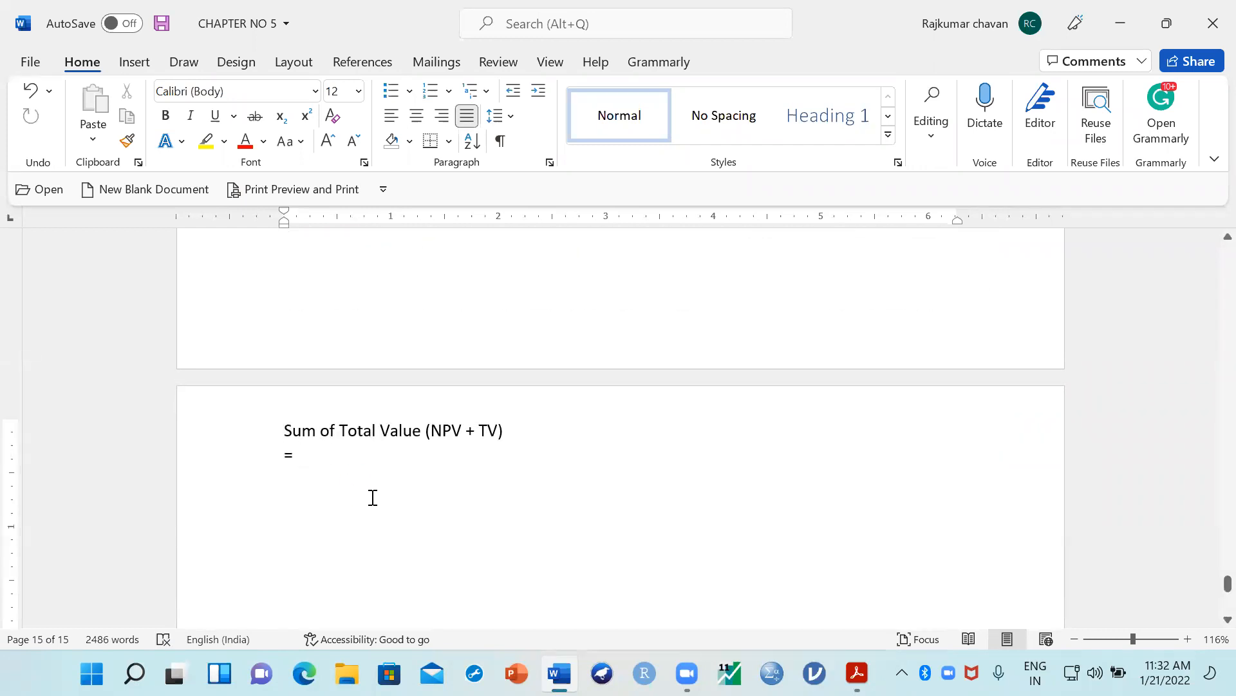
text(Rs 1,51,31,7)
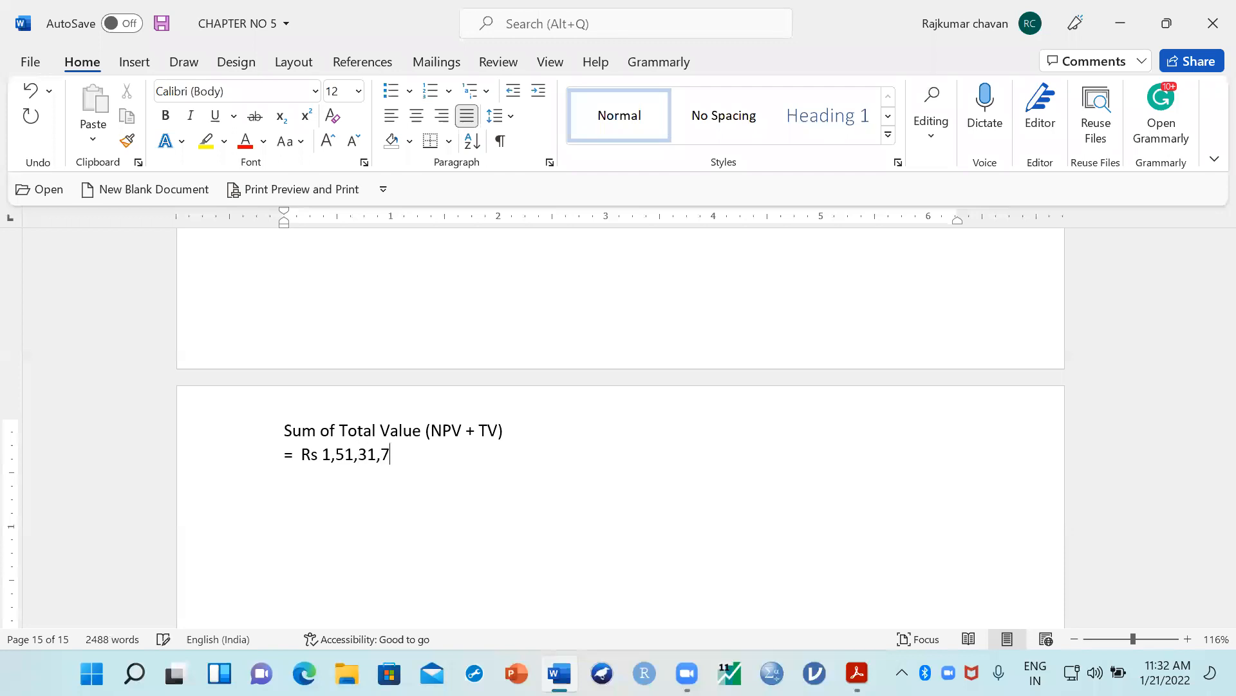
text(88)
drag(419, 456, 283, 458)
click(361, 423)
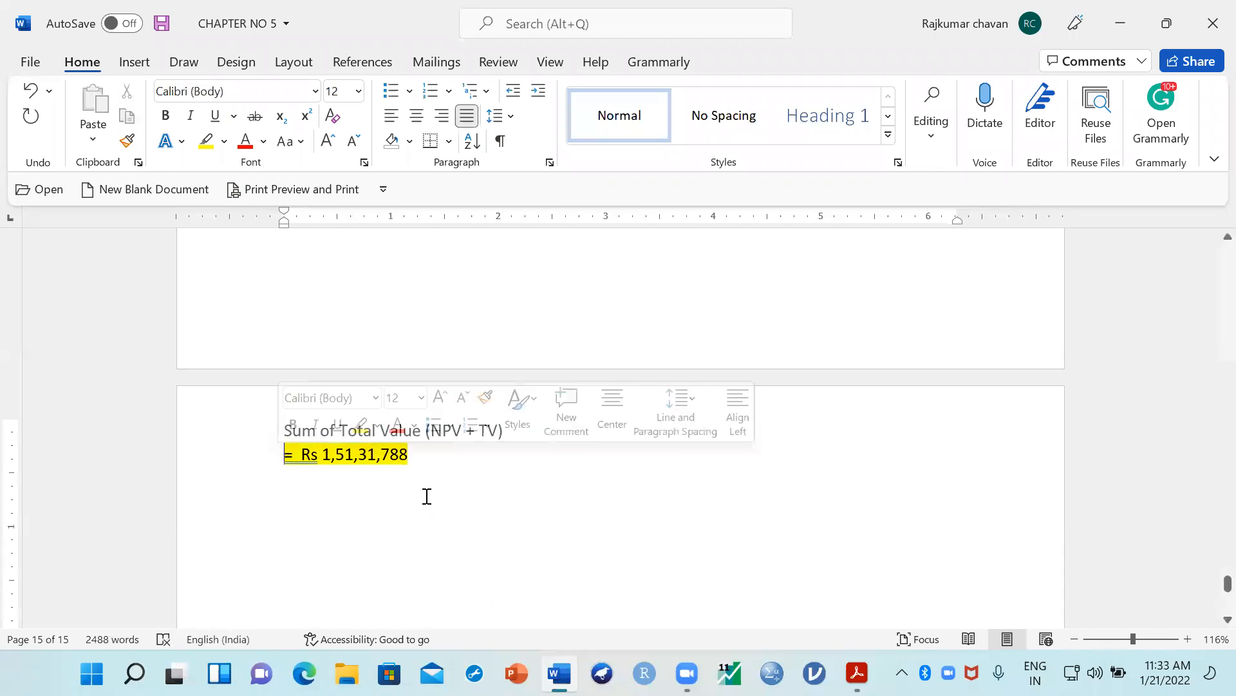
Step: Review the cost of capital workings, the present value table with its discount column, and the terminal value line
scroll(431, 500, up, 1)
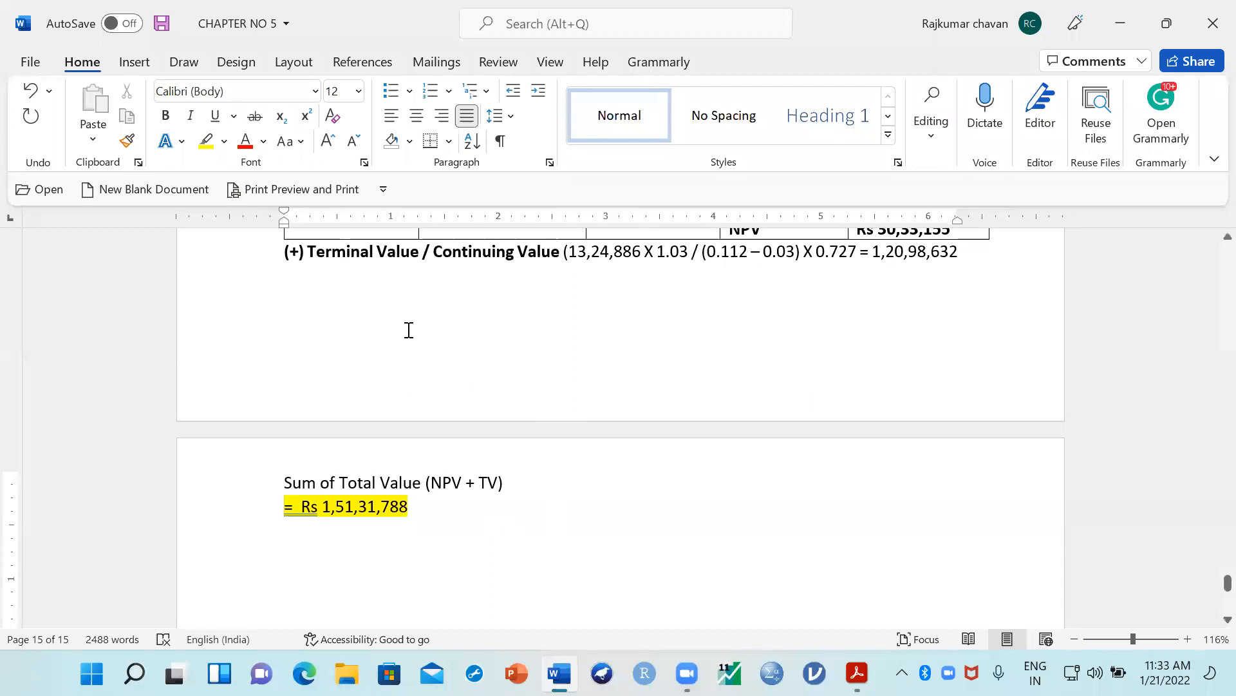
scroll(502, 483, up, 5)
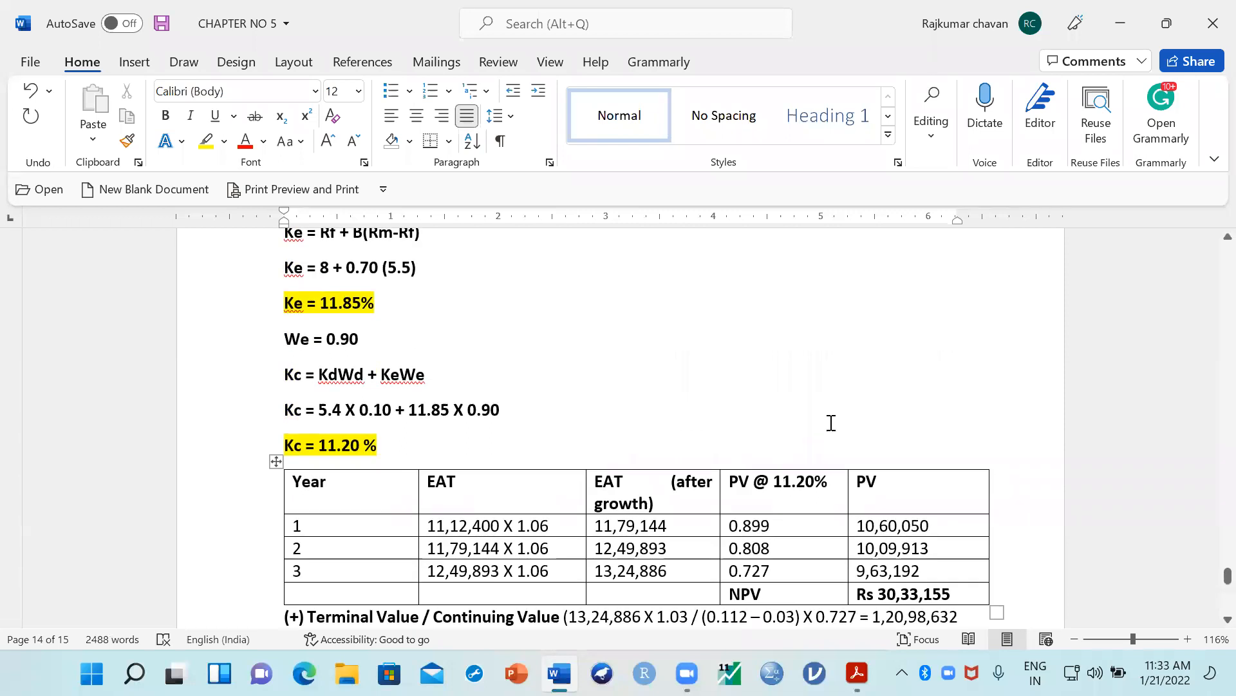
scroll(830, 386, down, 2)
drag(830, 373, 730, 376)
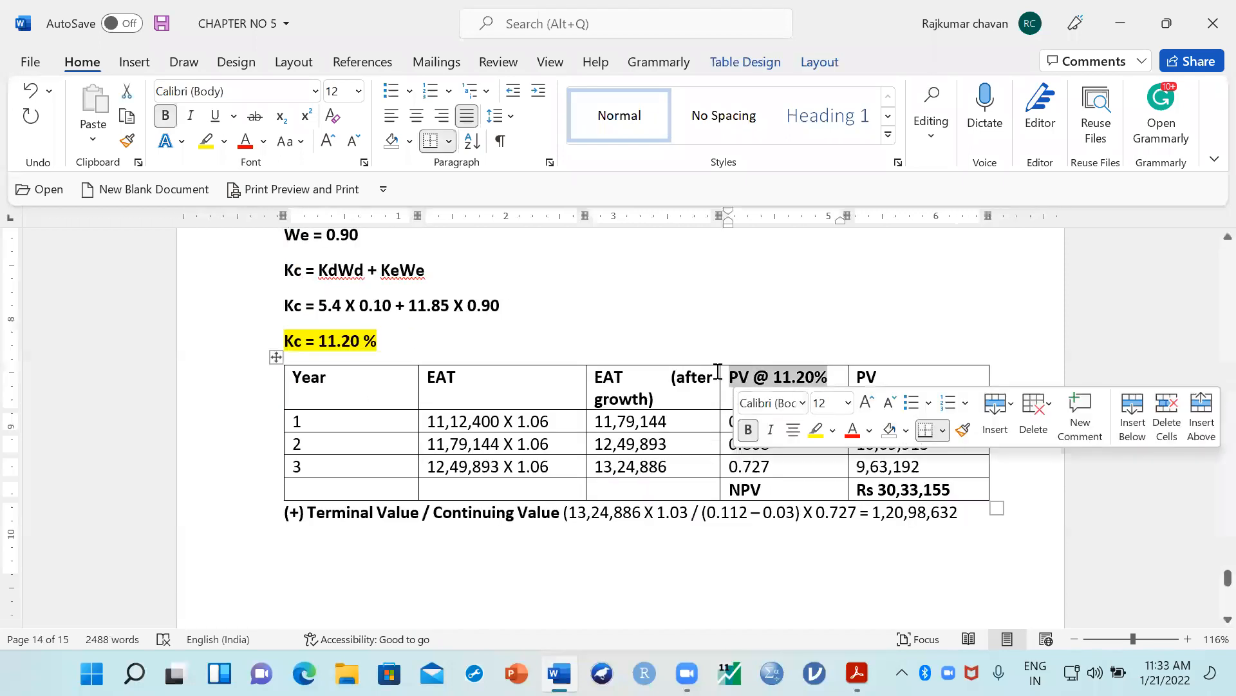
click(683, 379)
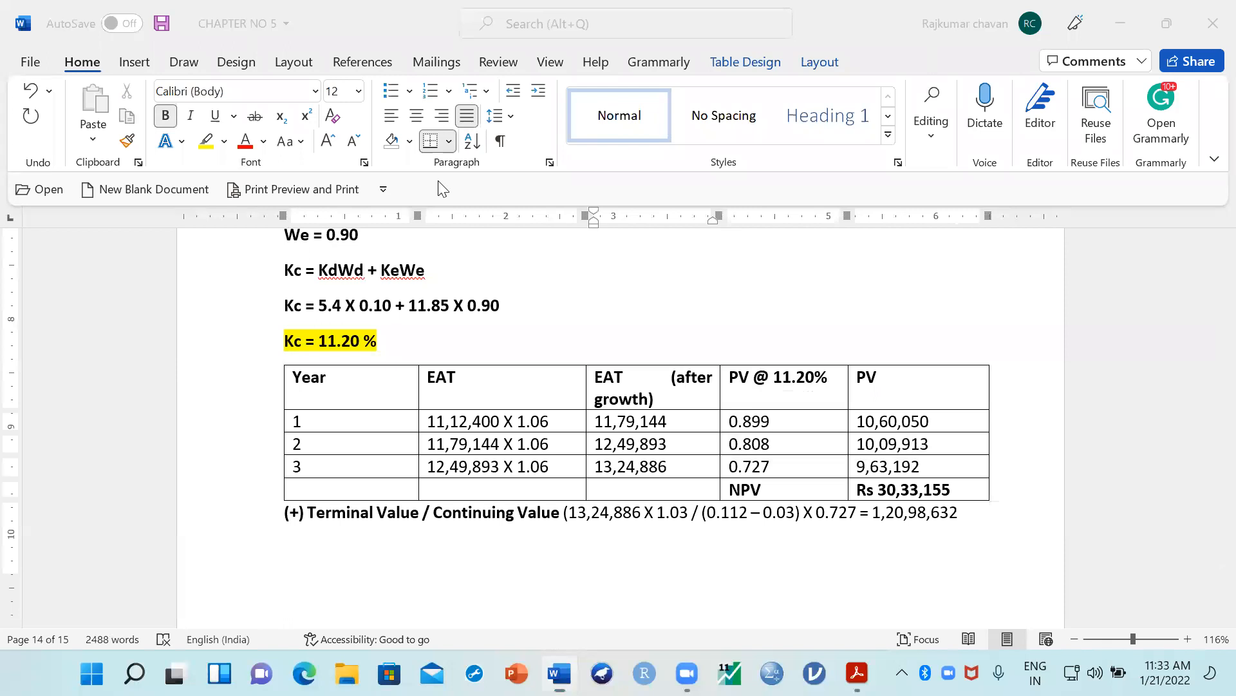
scroll(590, 515, down, 3)
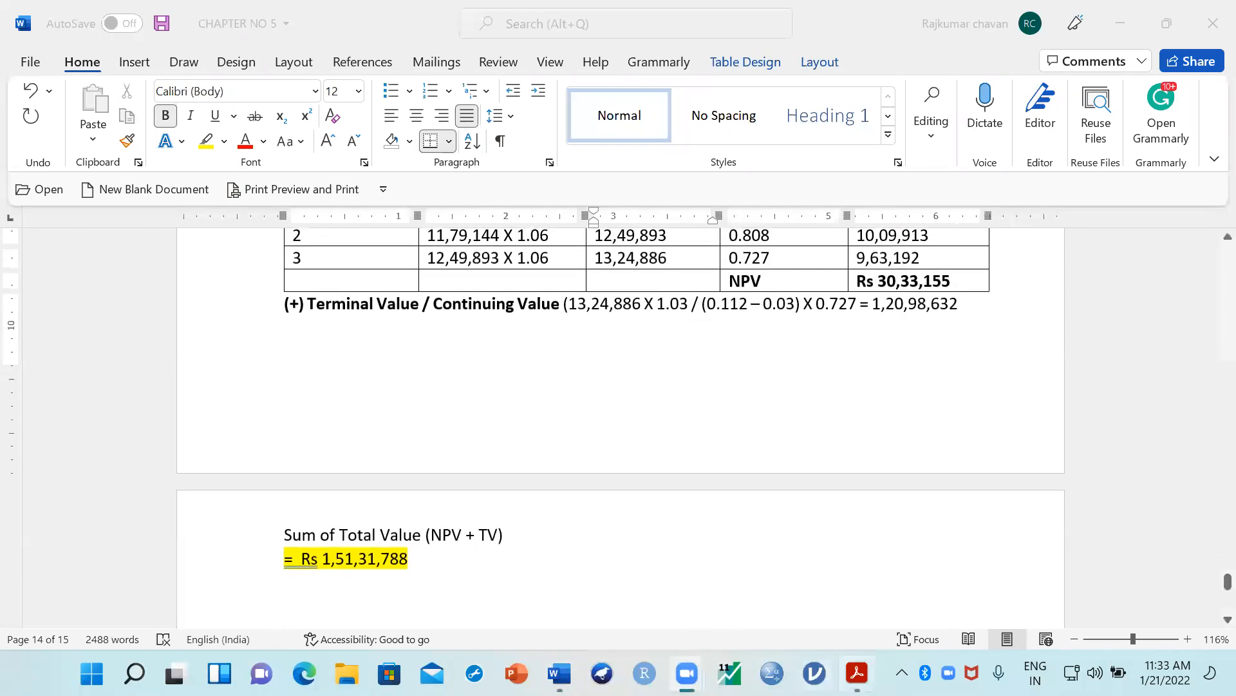
Step: Check question 6 in the Module 5 questions PDF against the total value worked out in the Word document
click(857, 673)
scroll(386, 412, down, 2)
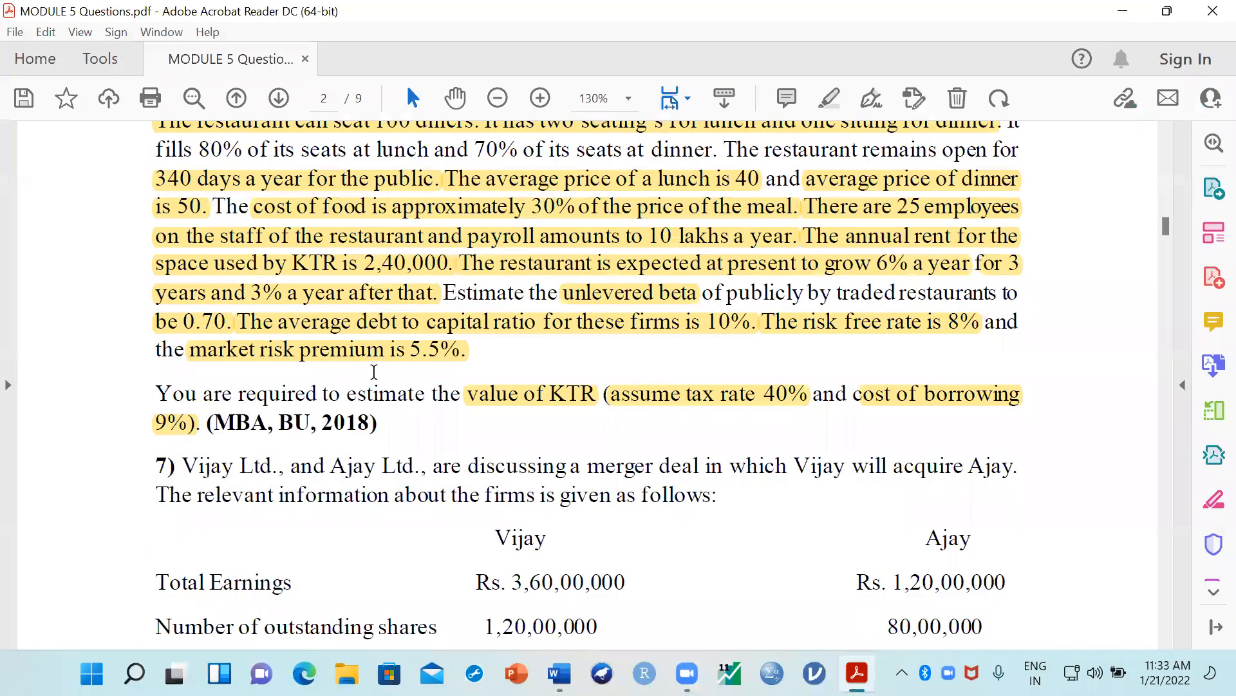
click(597, 399)
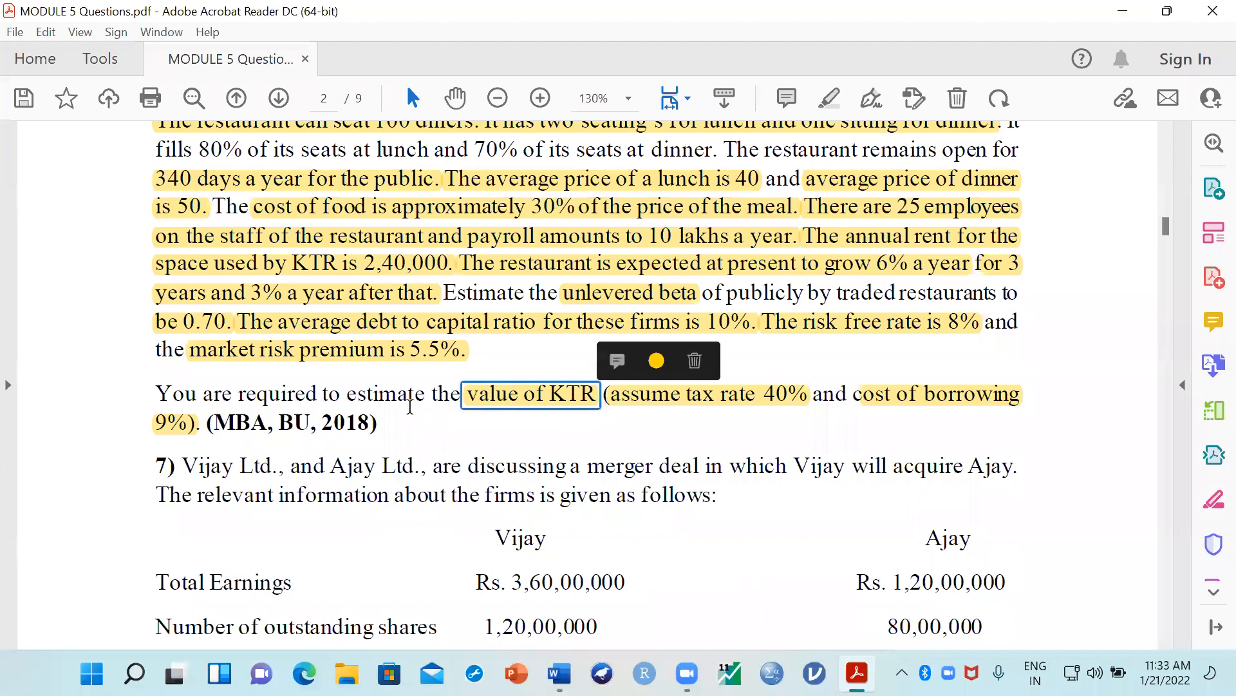
scroll(412, 412, down, 1)
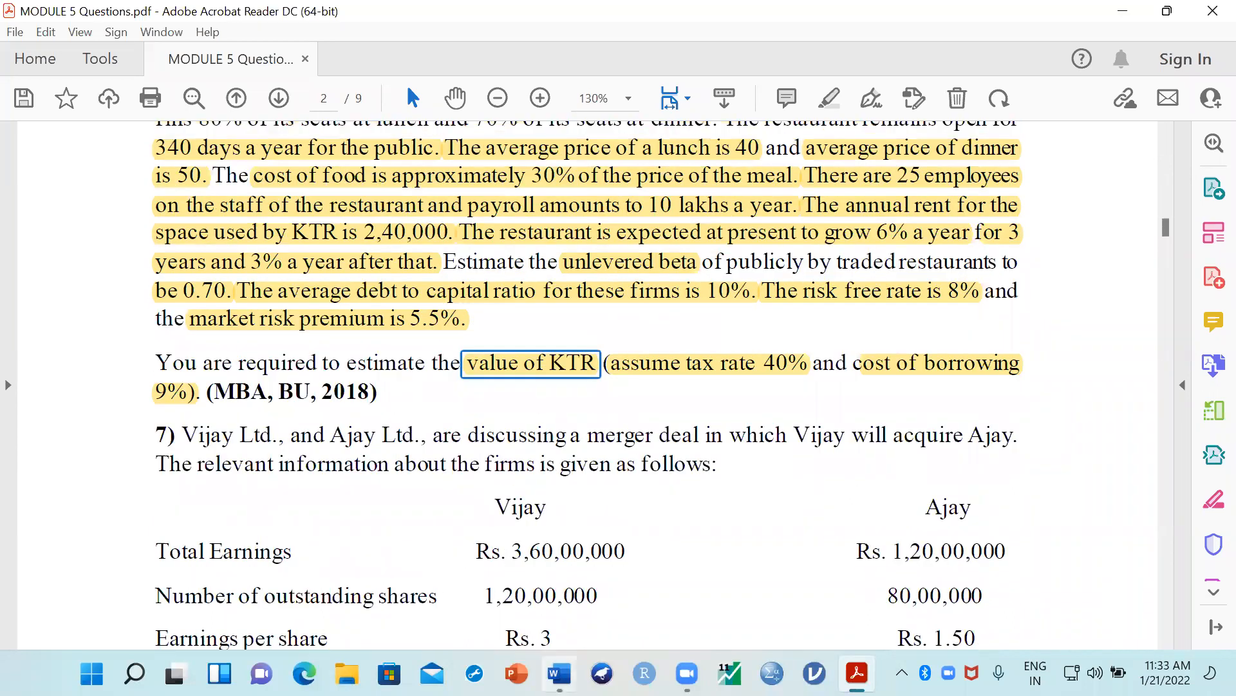
click(559, 673)
scroll(327, 477, down, 3)
scroll(359, 445, up, 2)
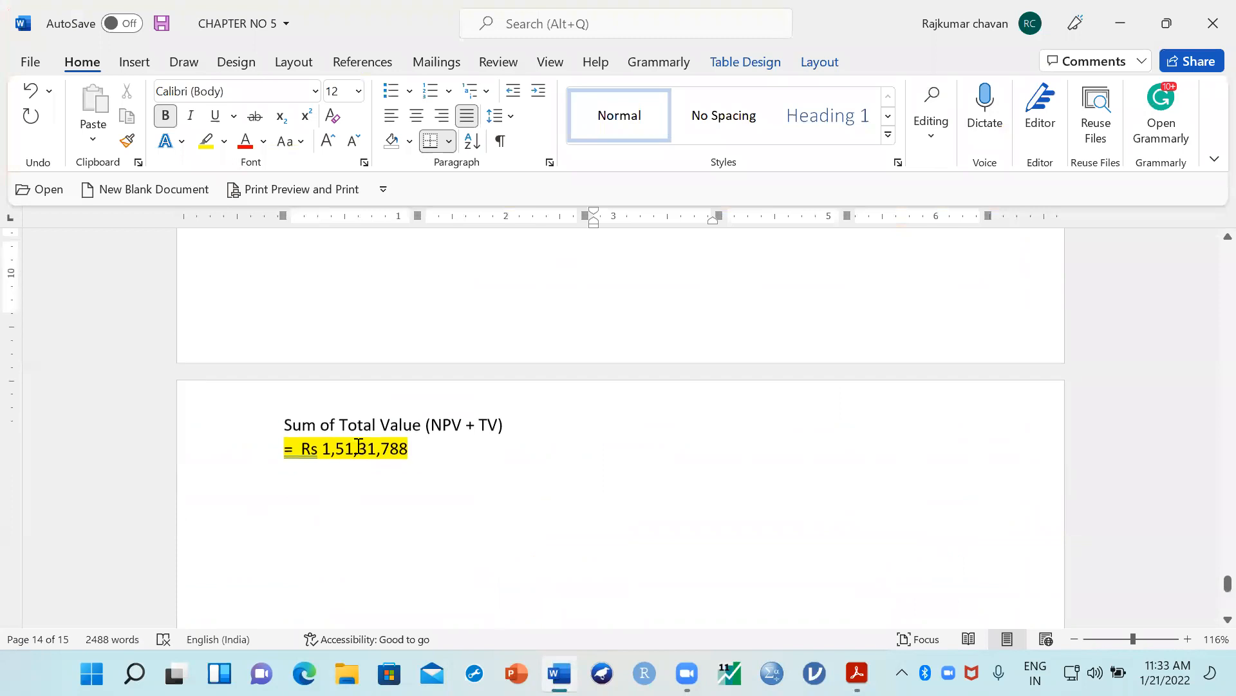
scroll(358, 445, up, 2)
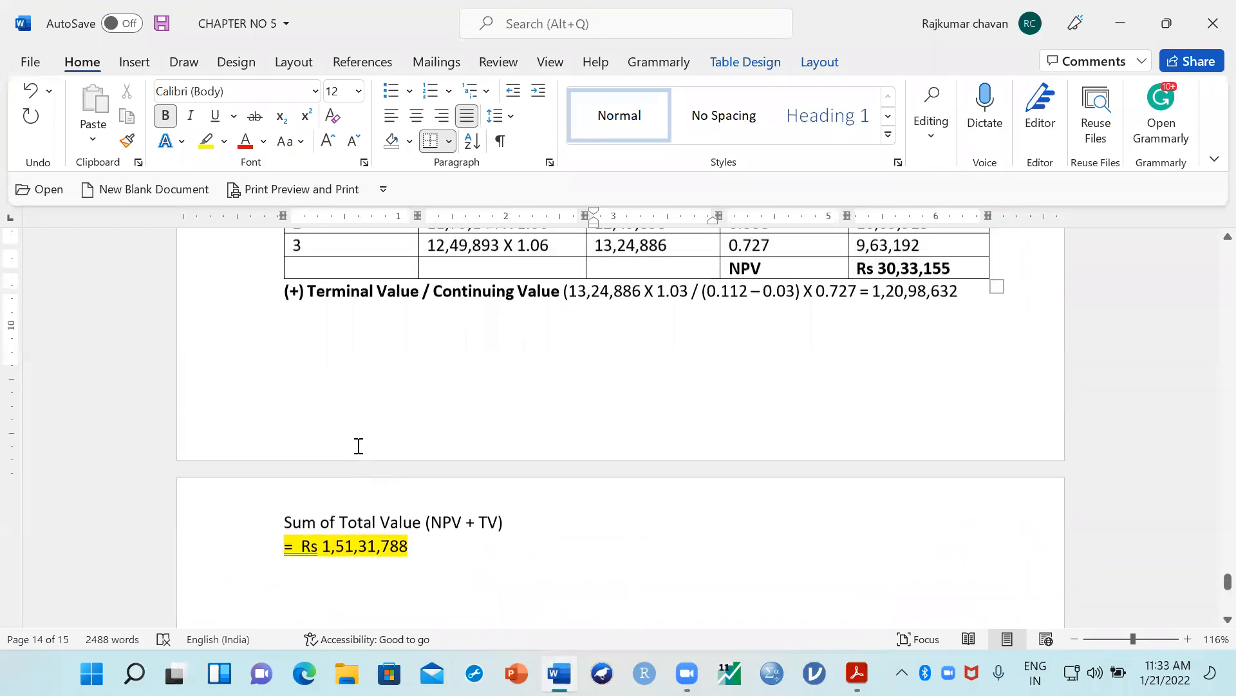
scroll(428, 524, down, 2)
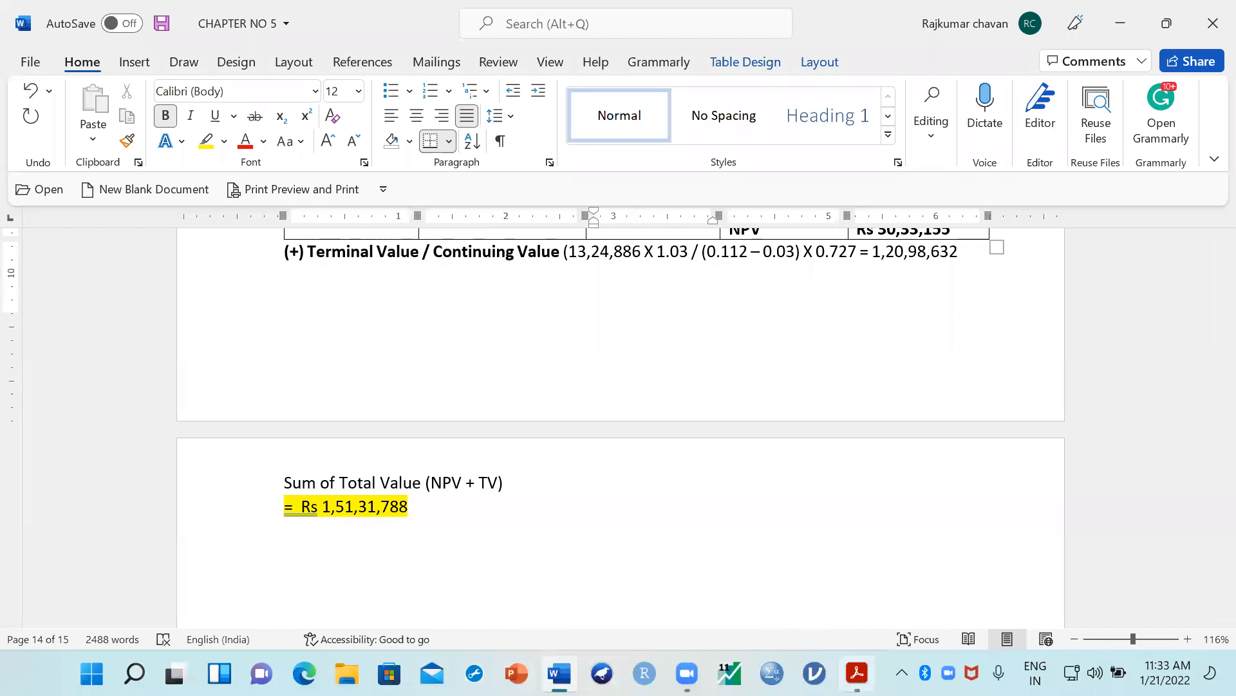
click(858, 673)
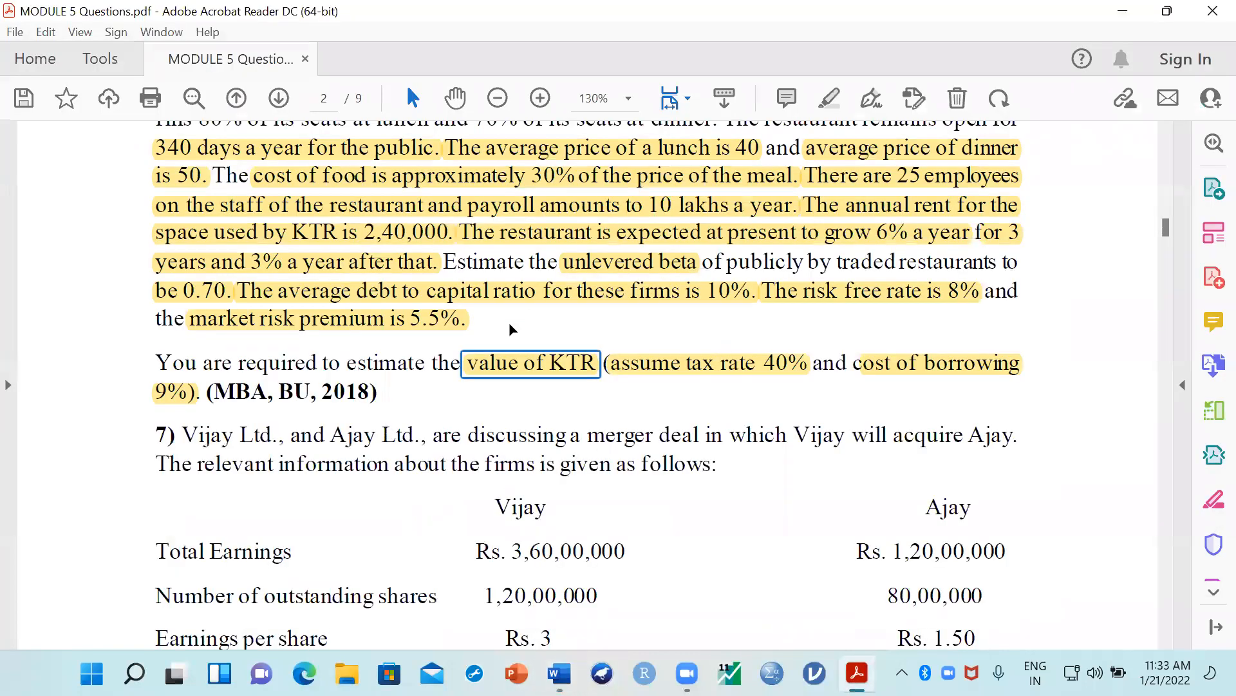
scroll(512, 329, up, 5)
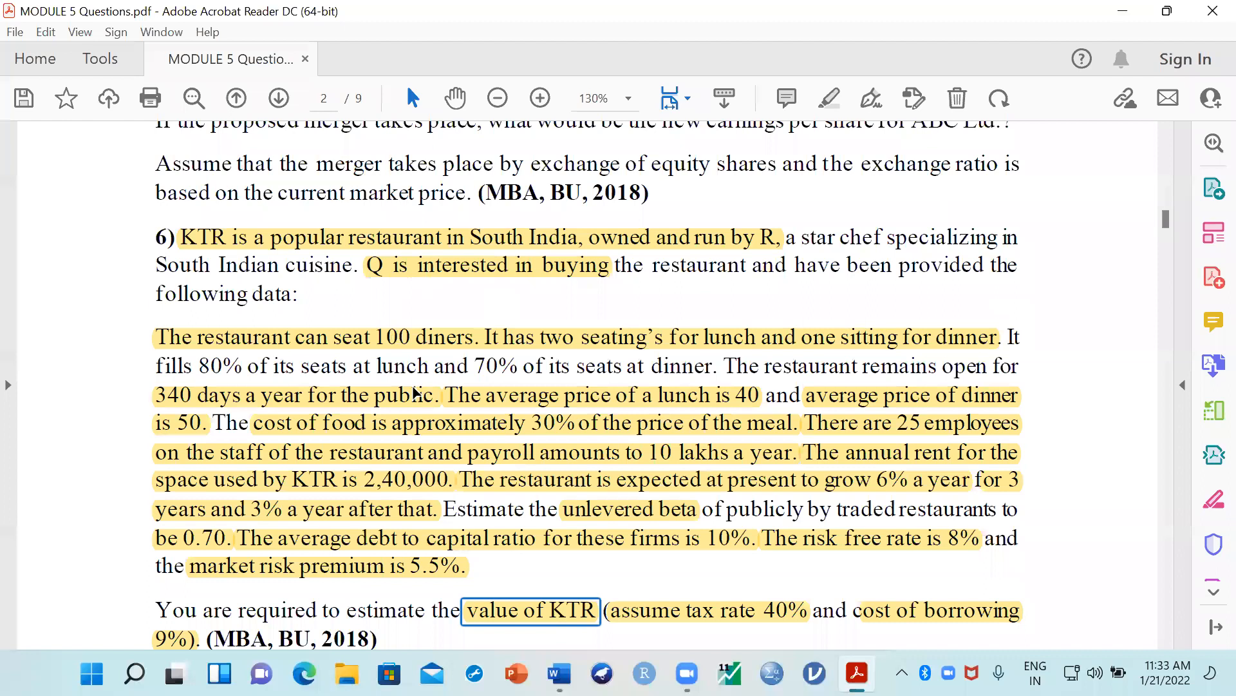
scroll(415, 393, up, 1)
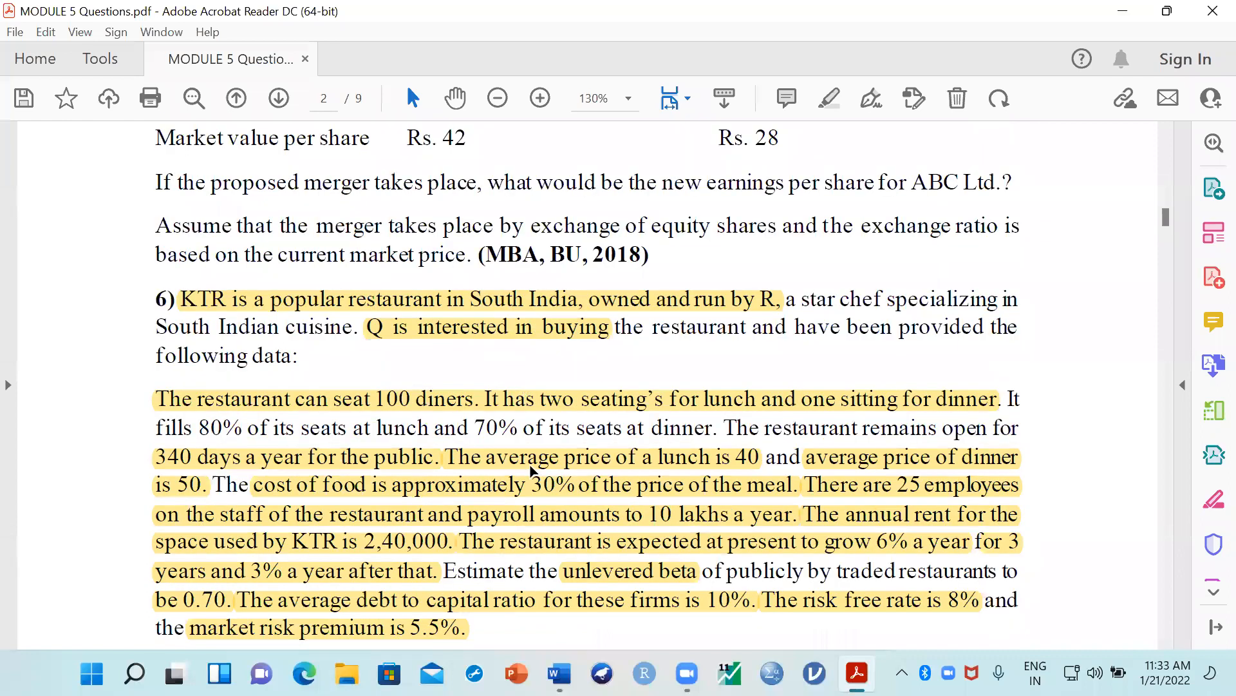
Step: Switch back to Word and make the highlighted "= Rs 1,51,31,788" line bold
click(560, 673)
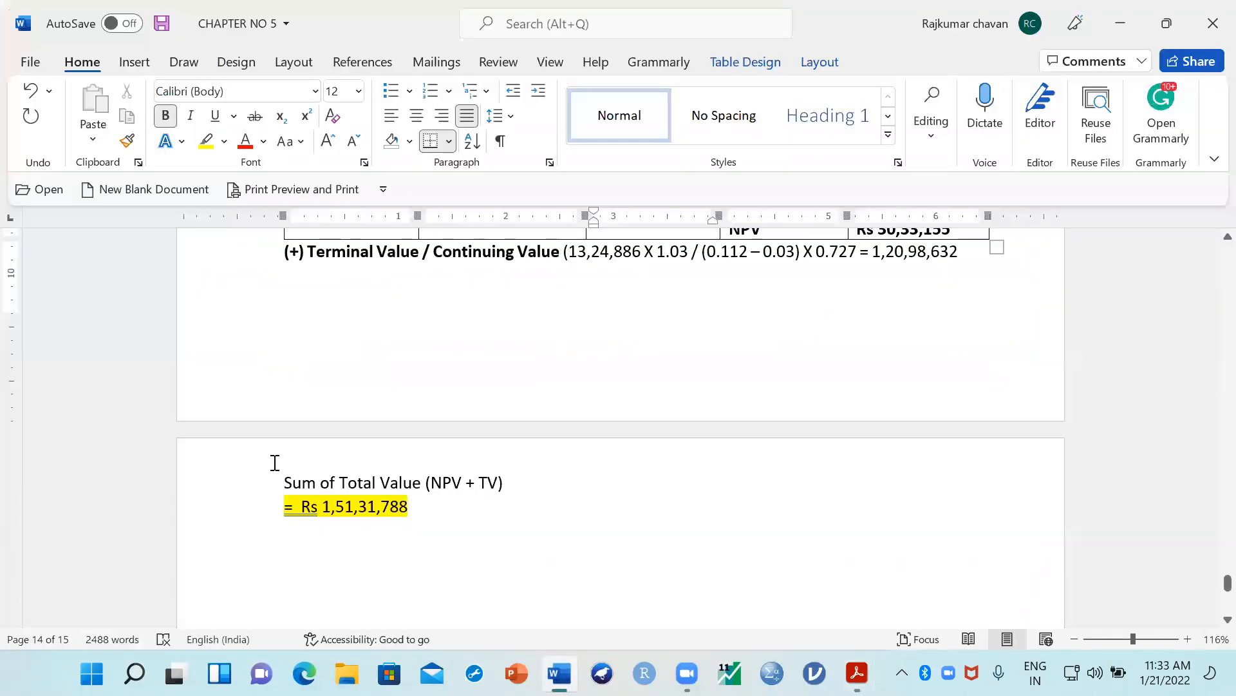
drag(277, 349, 413, 350)
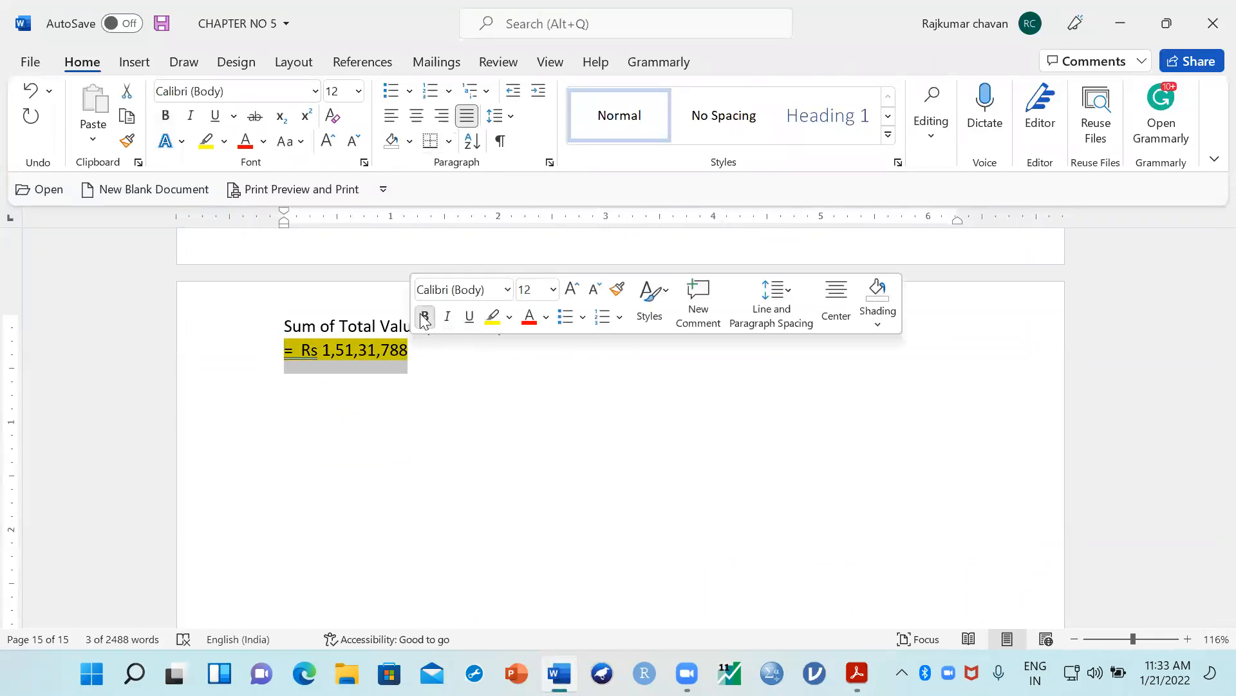
click(425, 315)
click(432, 367)
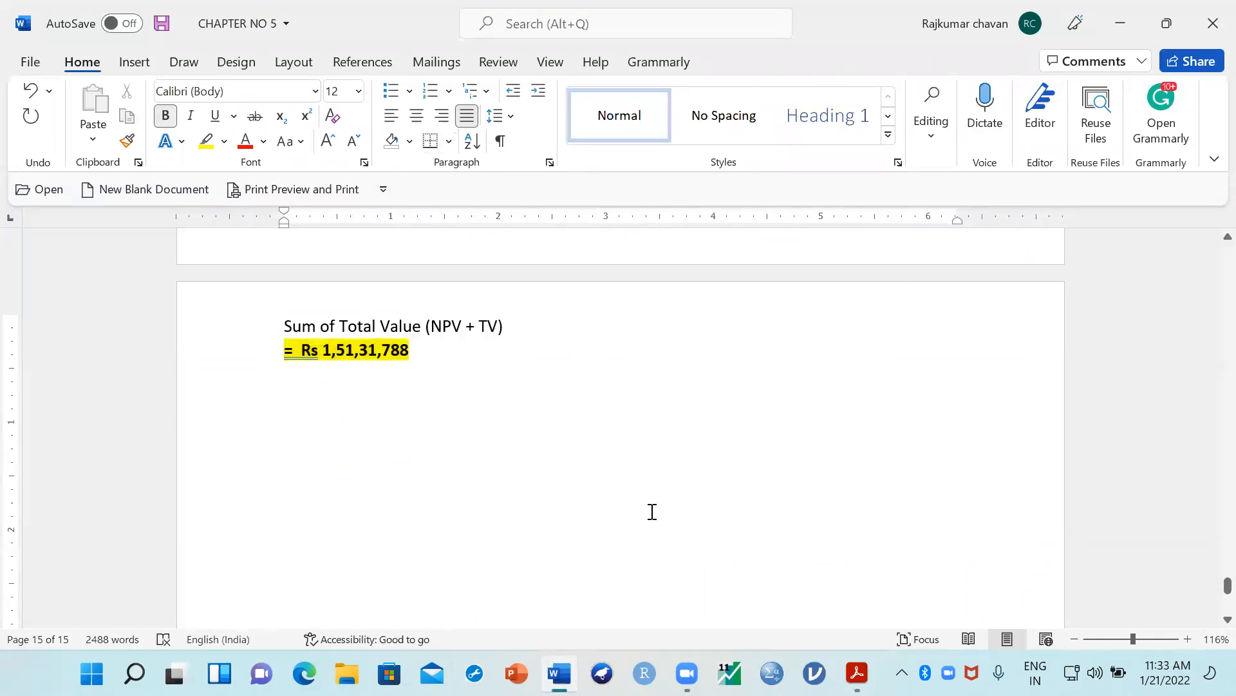
click(857, 673)
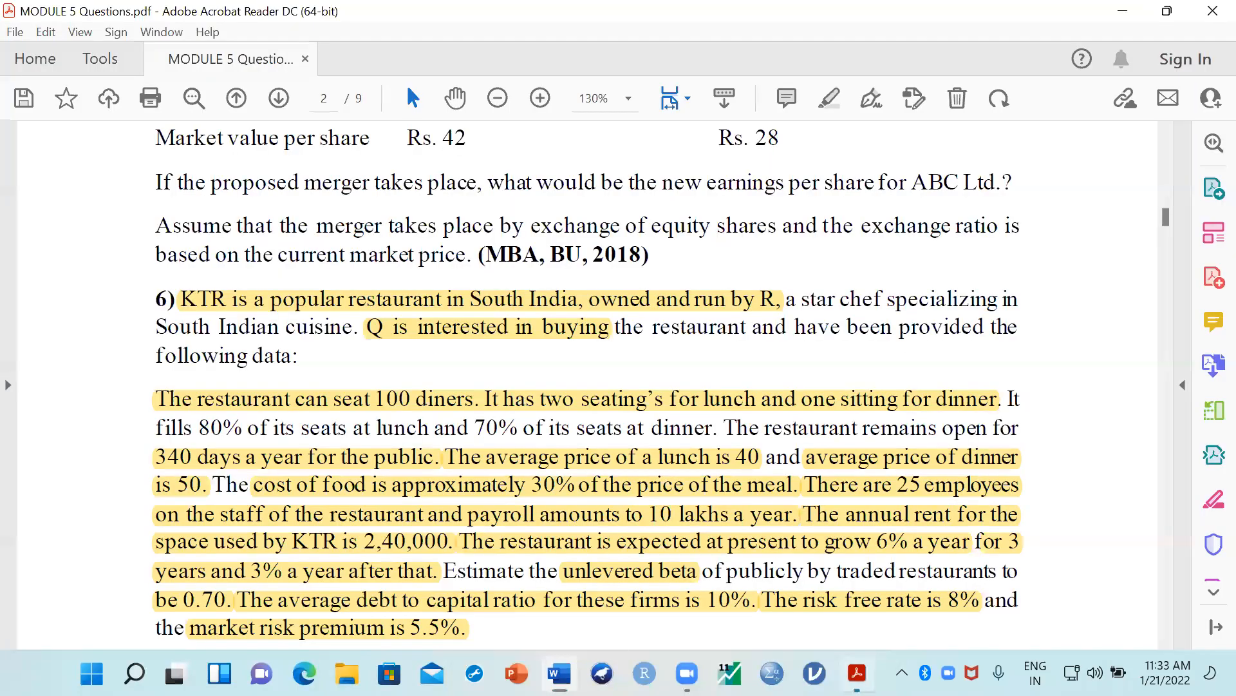
click(560, 673)
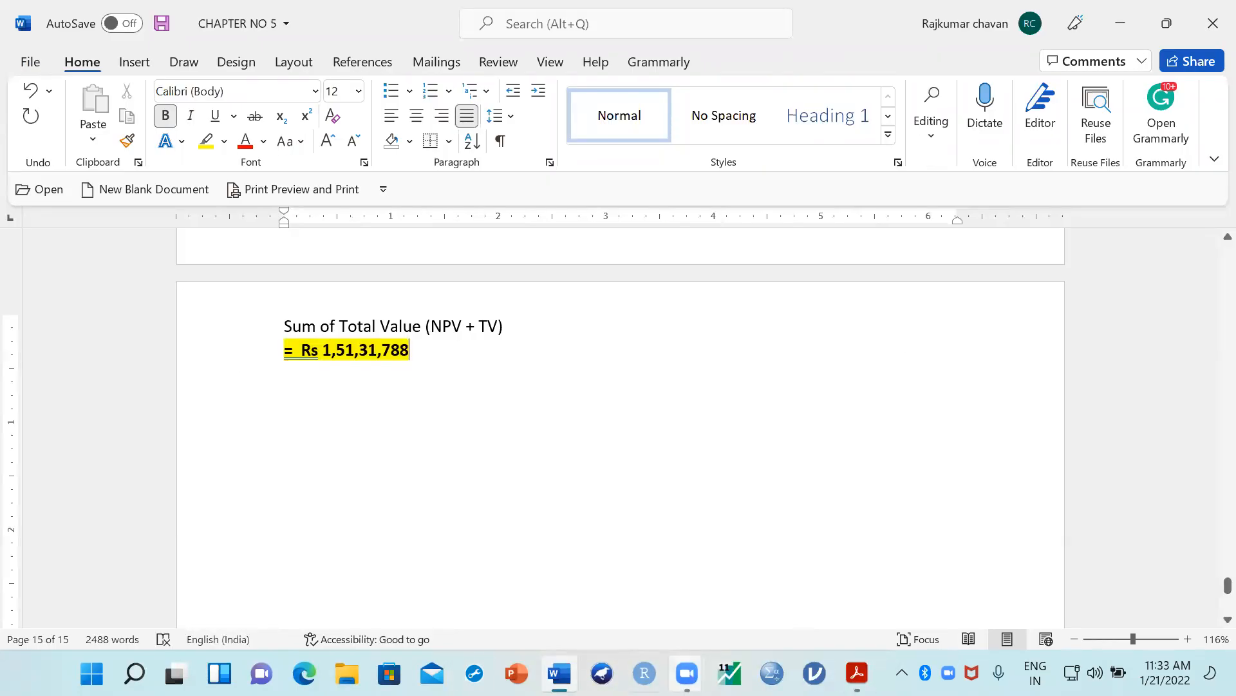